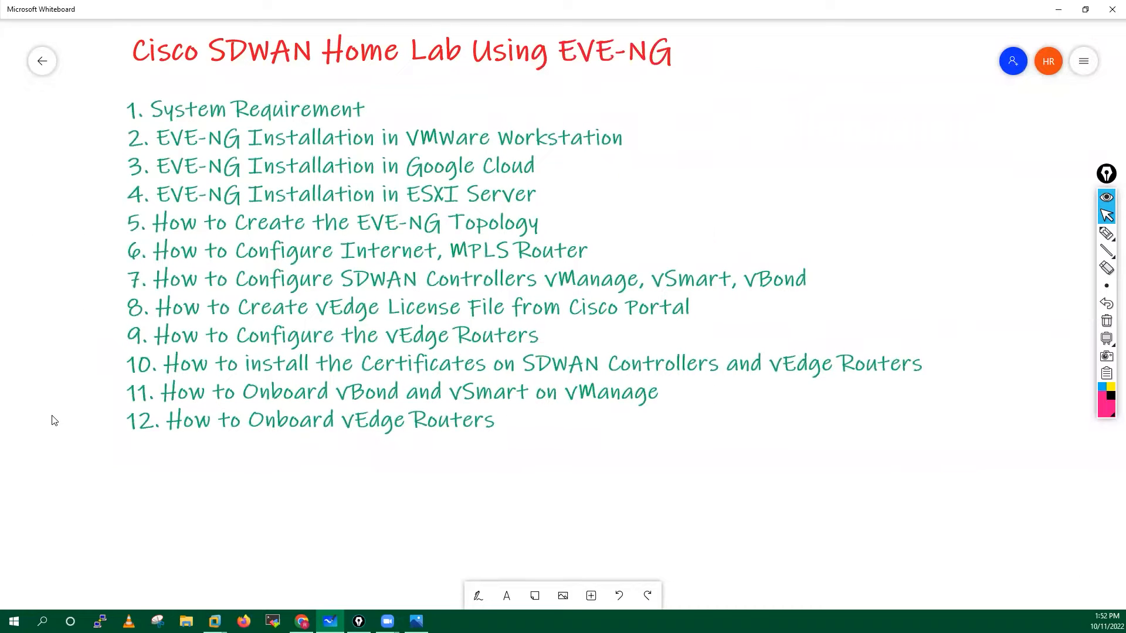
left_click(1106, 235)
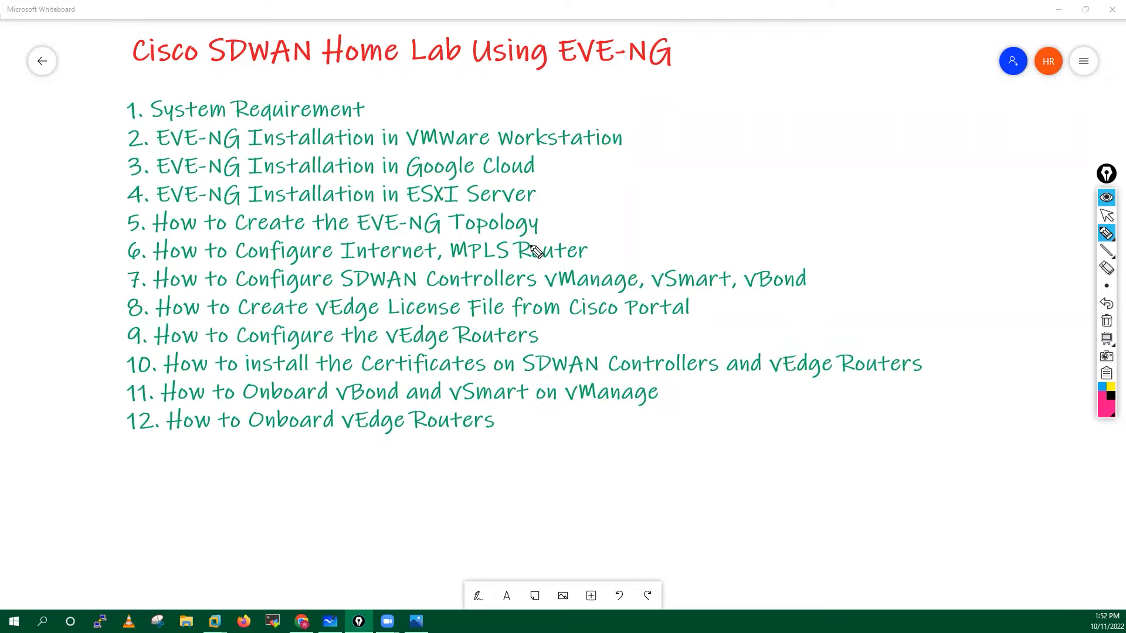
mouse_move(597, 224)
left_mouse_down()
mouse_move(553, 223)
mouse_move(563, 235)
left_mouse_up()
left_click(1107, 321)
left_click(1106, 215)
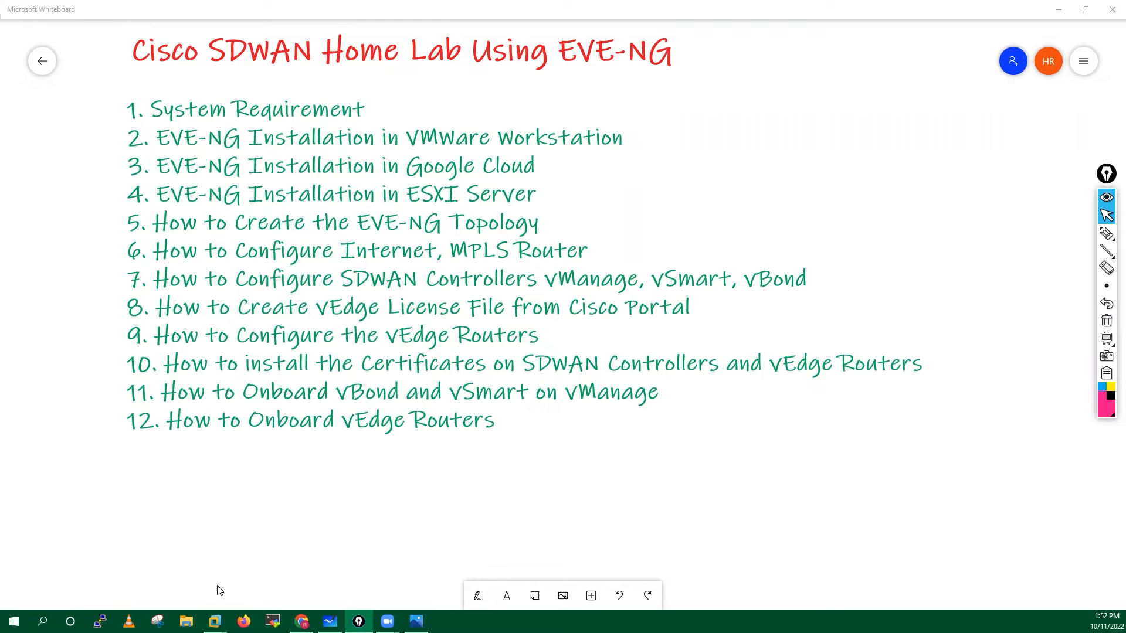
Step: Switch to the EVE-NG topology in Chrome and add one Viptela vManage node with its default settings
left_click(302, 622)
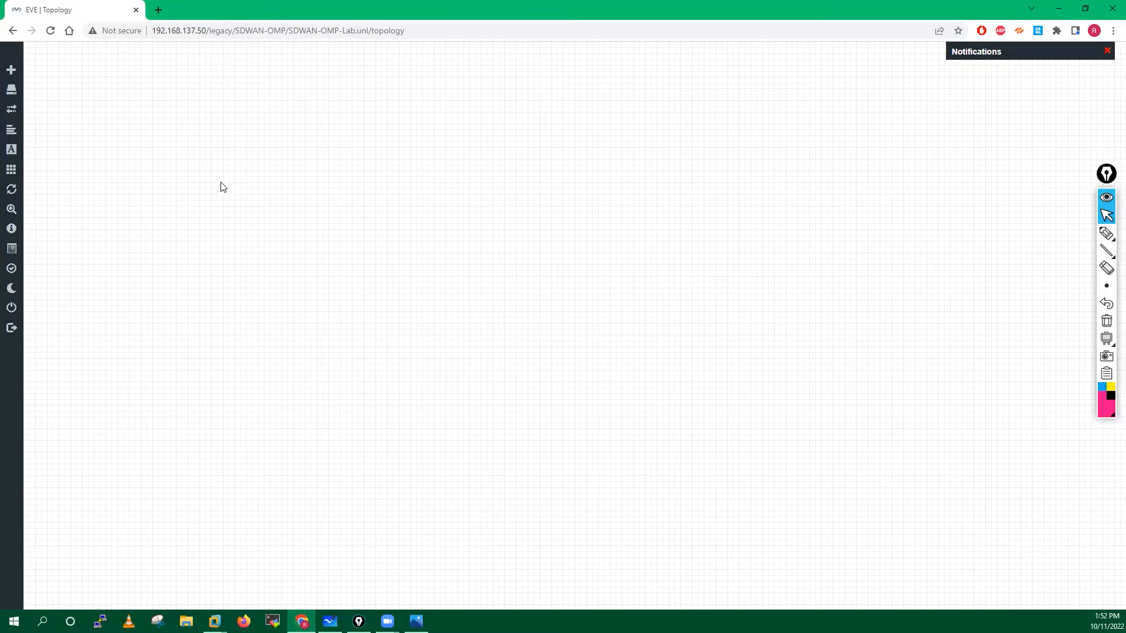
right_click(147, 130)
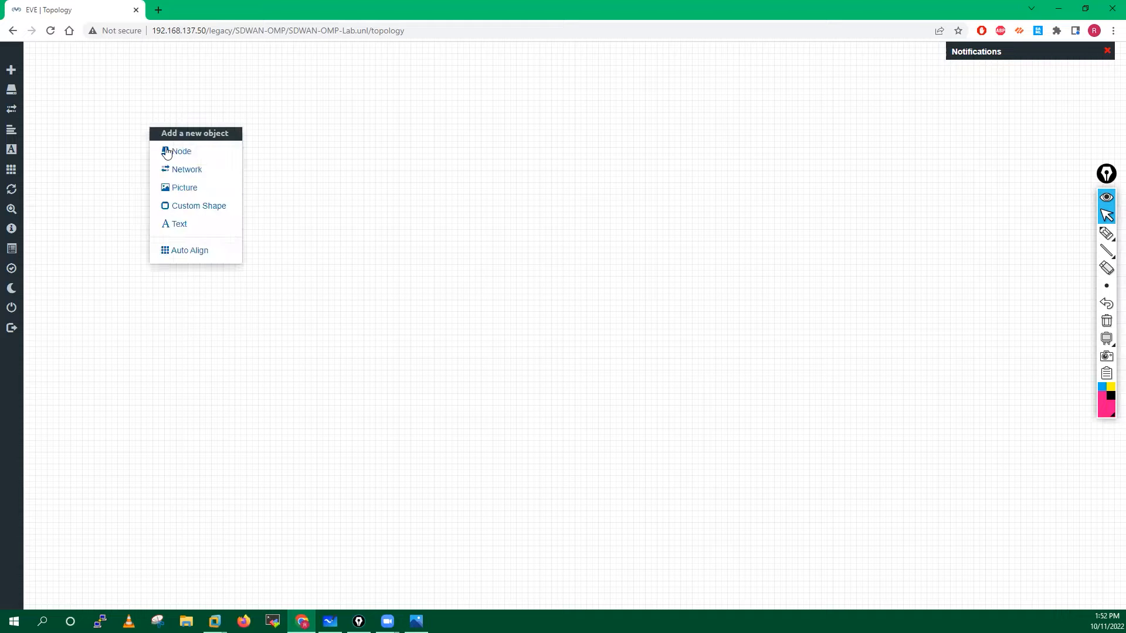
left_click(176, 154)
type("vm")
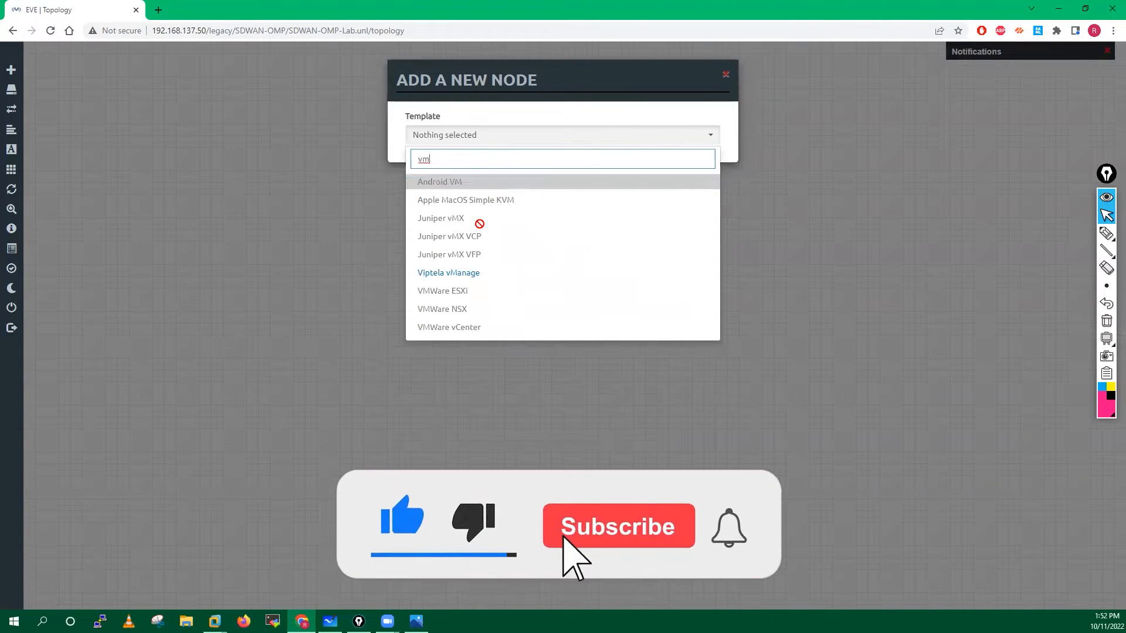
left_click(449, 273)
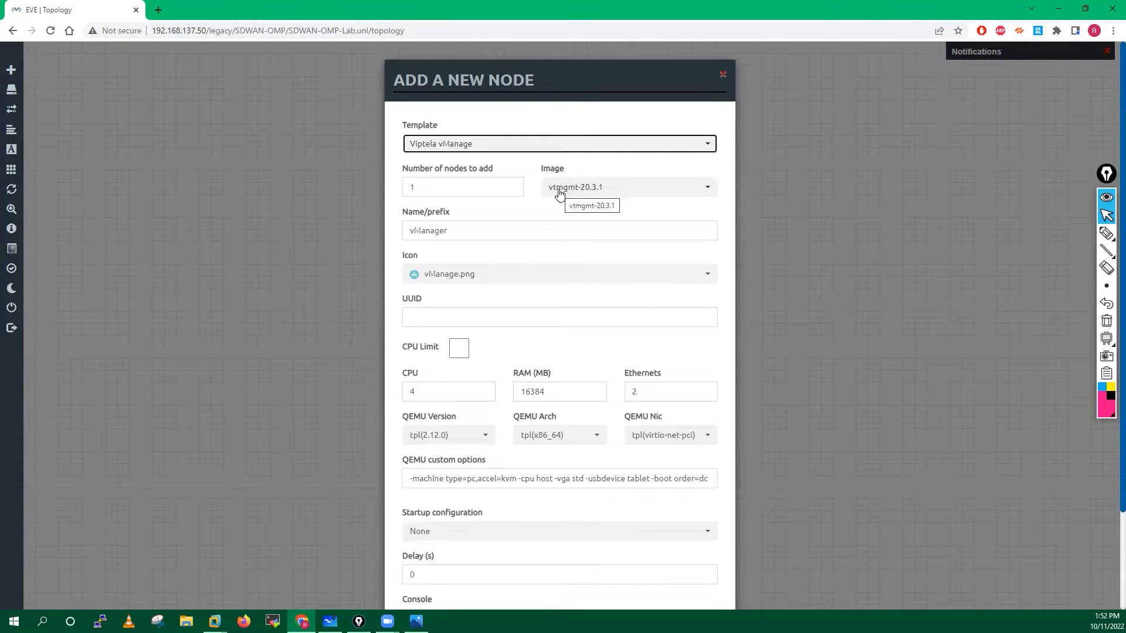
scroll(560, 193, "down", 2)
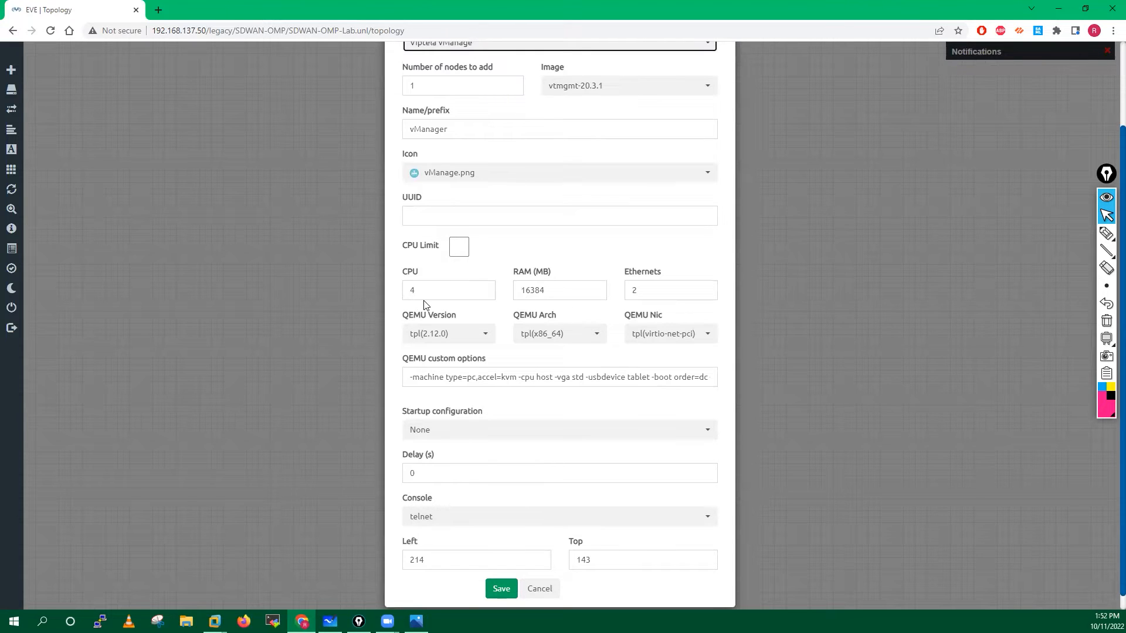
scroll(424, 303, "down", 1)
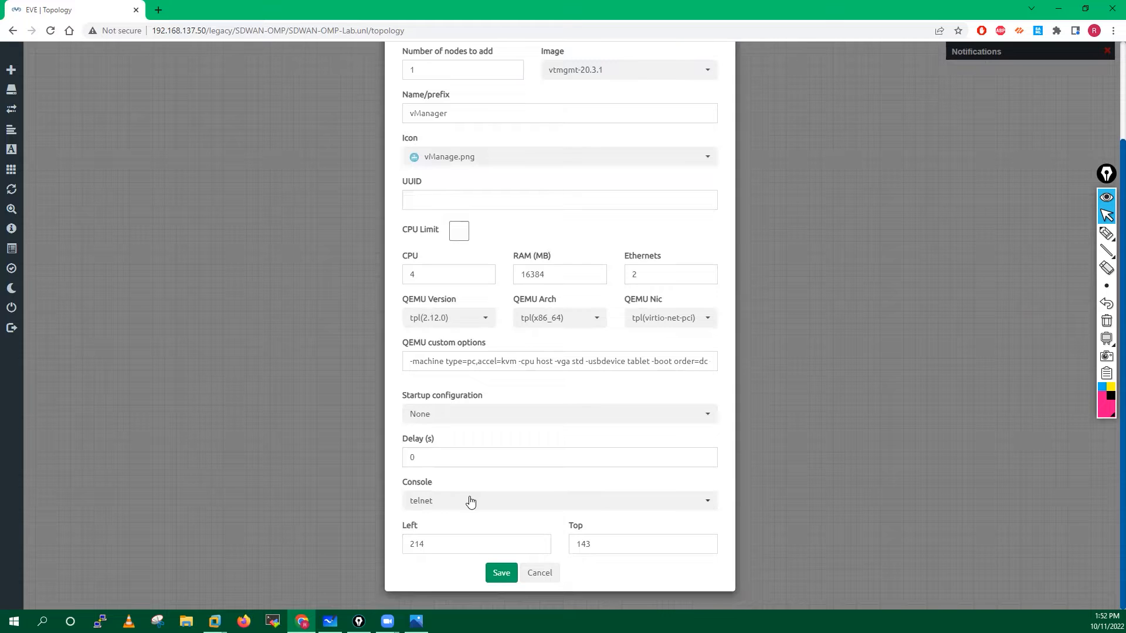
left_click(499, 575)
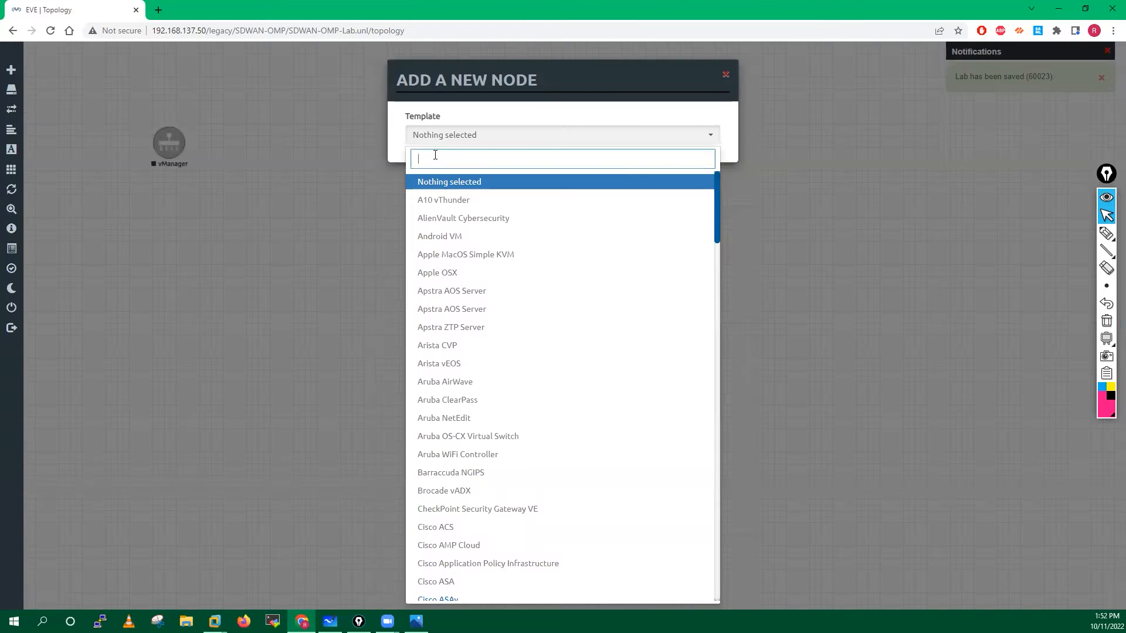
Step: Add one Viptela vBond node with its default settings to the topology
type("vbon")
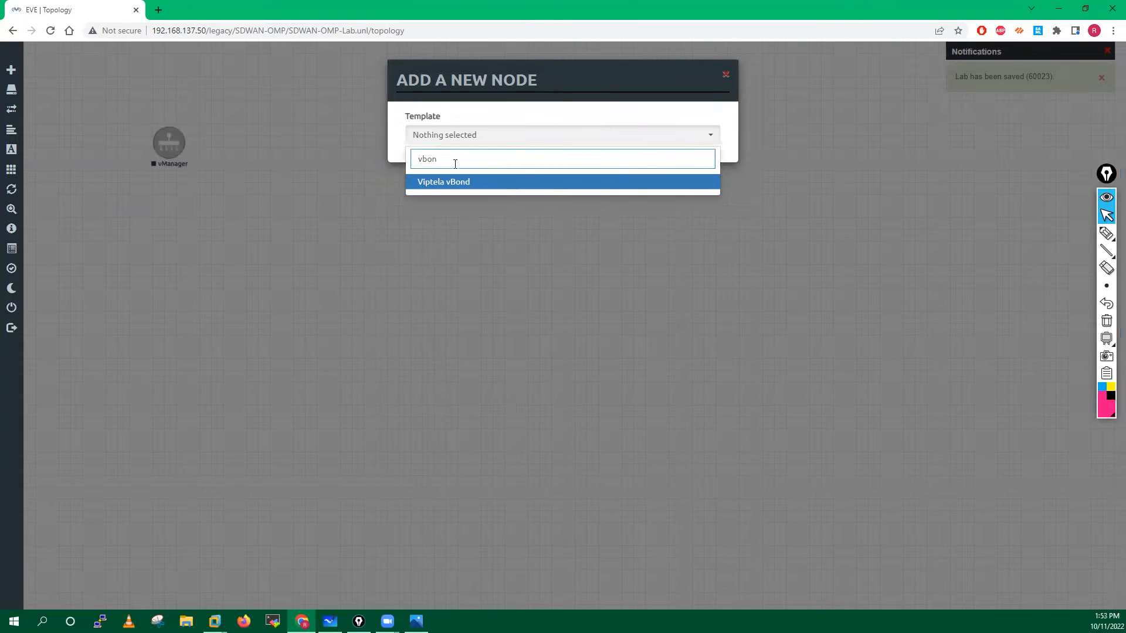
left_click(452, 181)
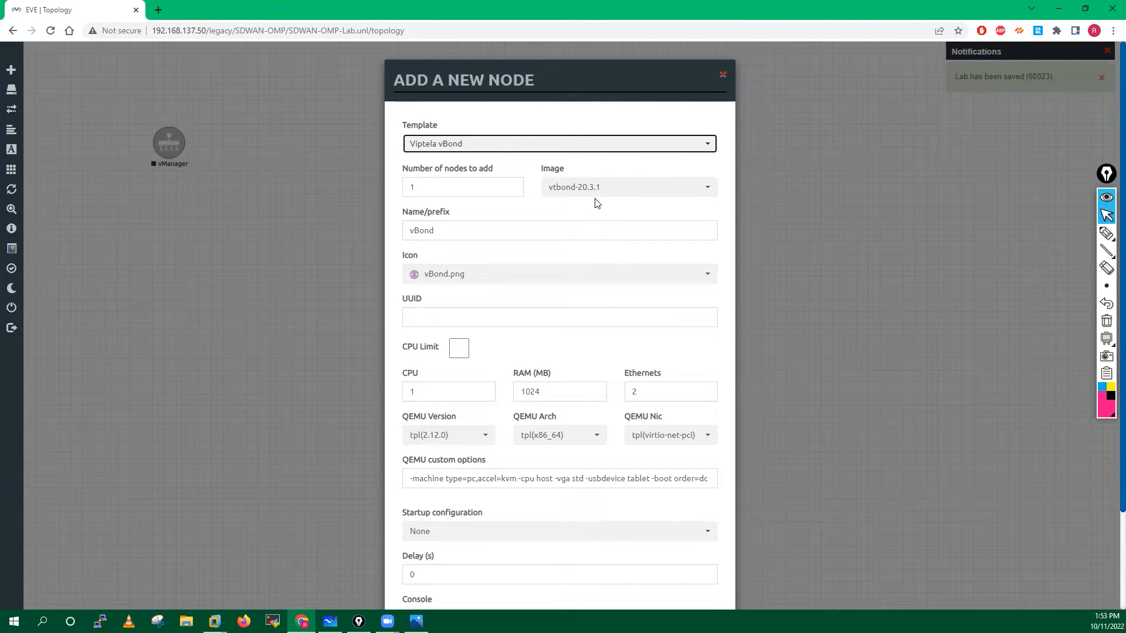
scroll(319, 284, "down", 2)
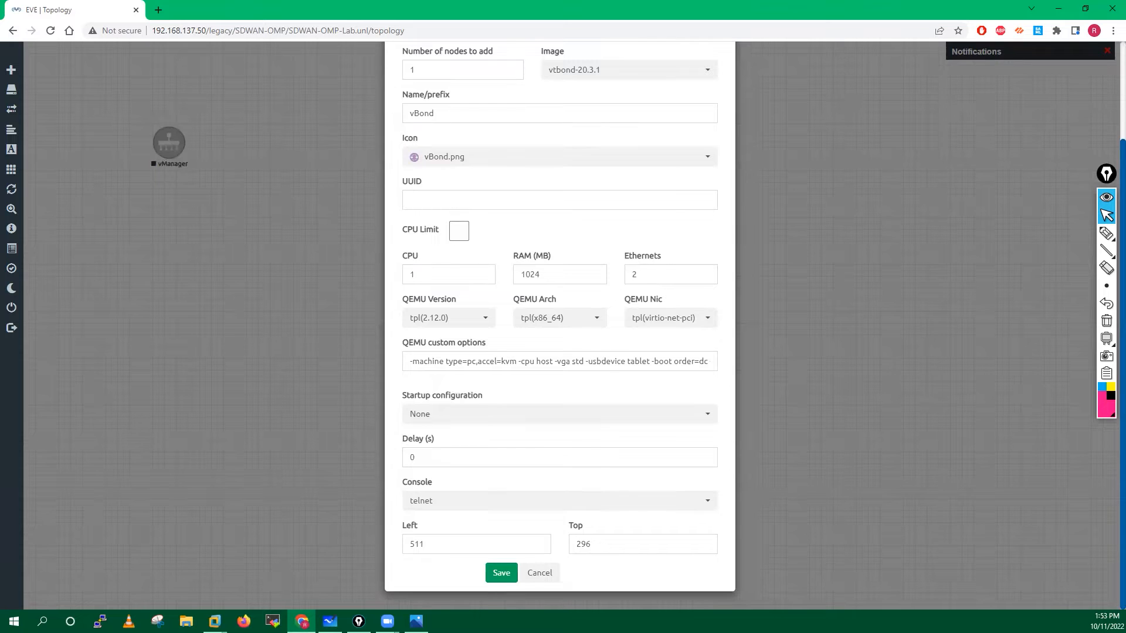
left_click(506, 575)
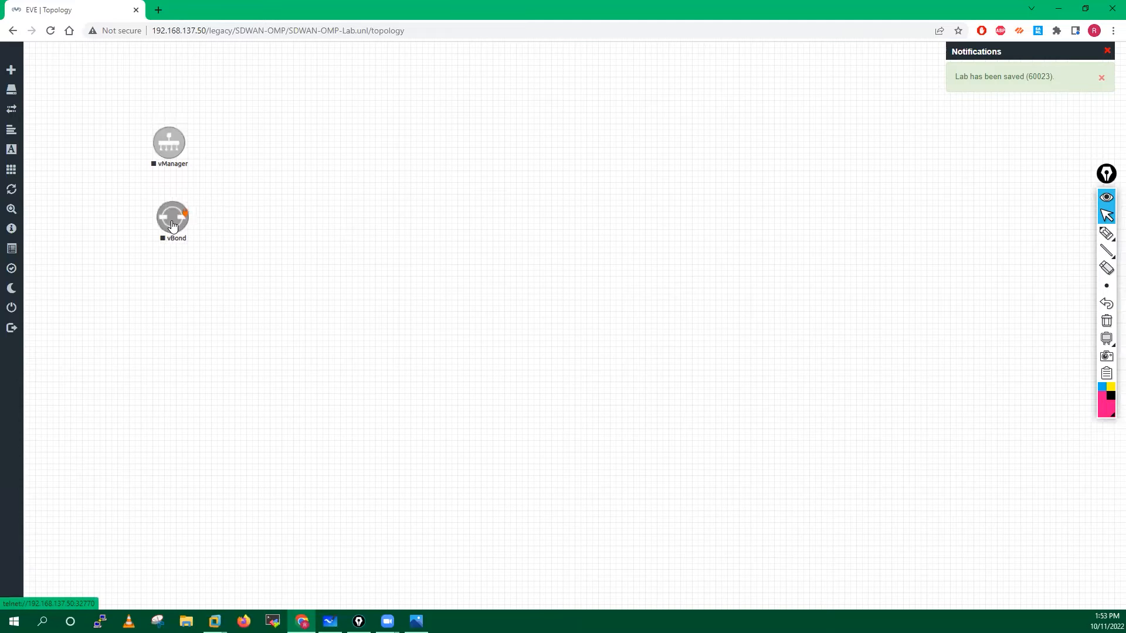
Step: Arrange the vManager and vBond nodes in a column near the upper-left corner of the topology, with vManager above vBond
left_click_drag(172, 225, 169, 225)
left_click_drag(159, 148, 127, 120)
left_click_drag(166, 225, 128, 195)
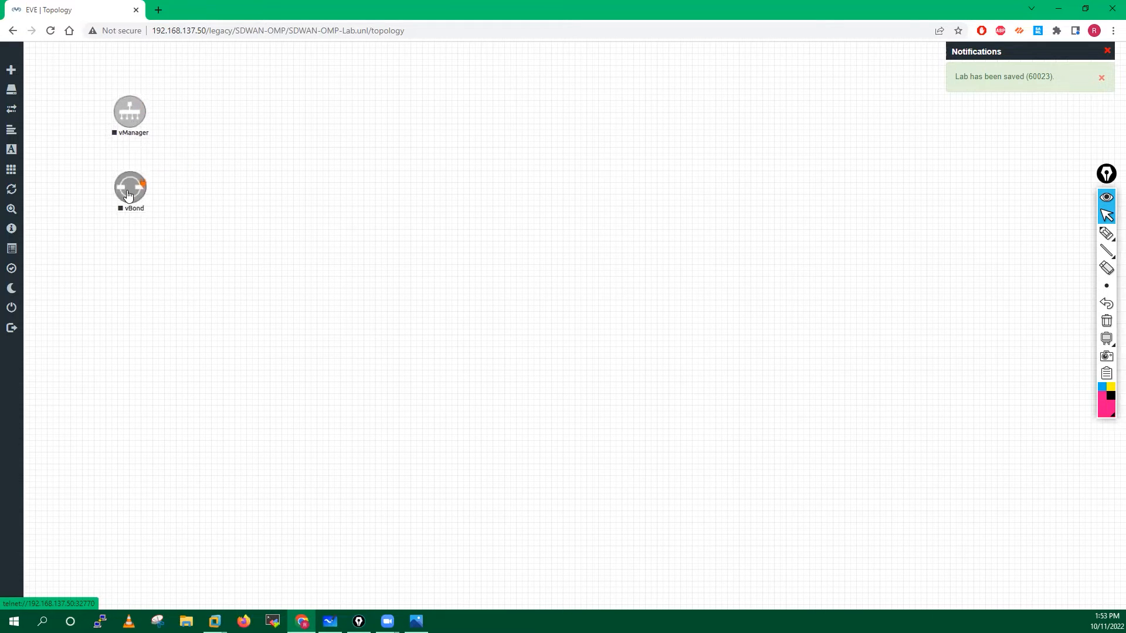
Step: Add two Viptela vSmart nodes to the topology, keeping the other default settings
right_click(410, 135)
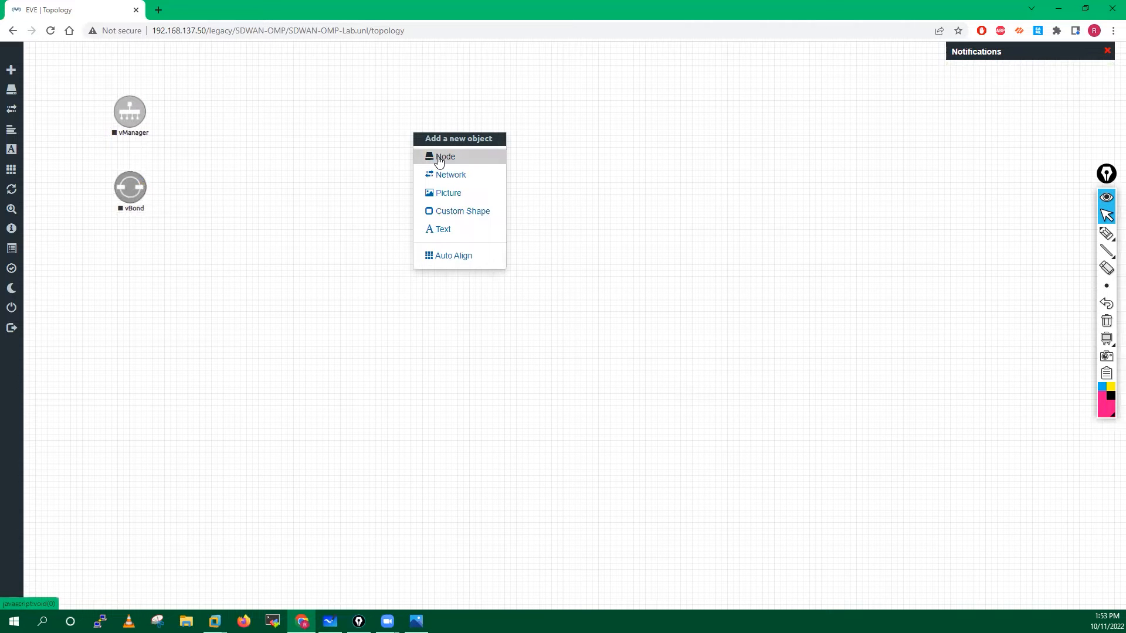
left_click(441, 157)
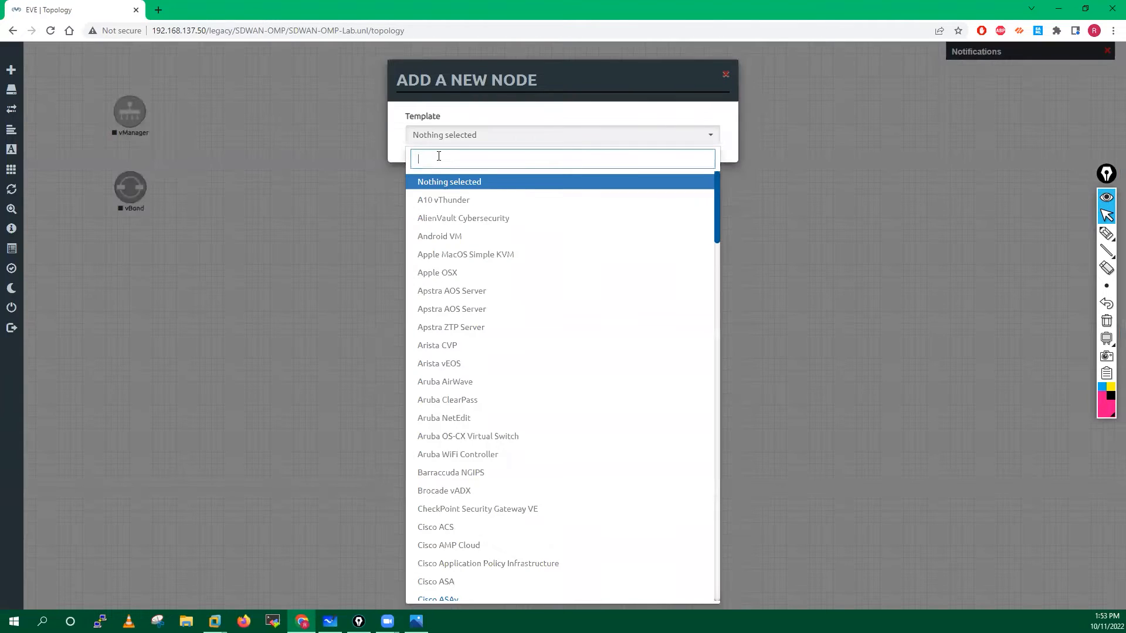
type("vsm")
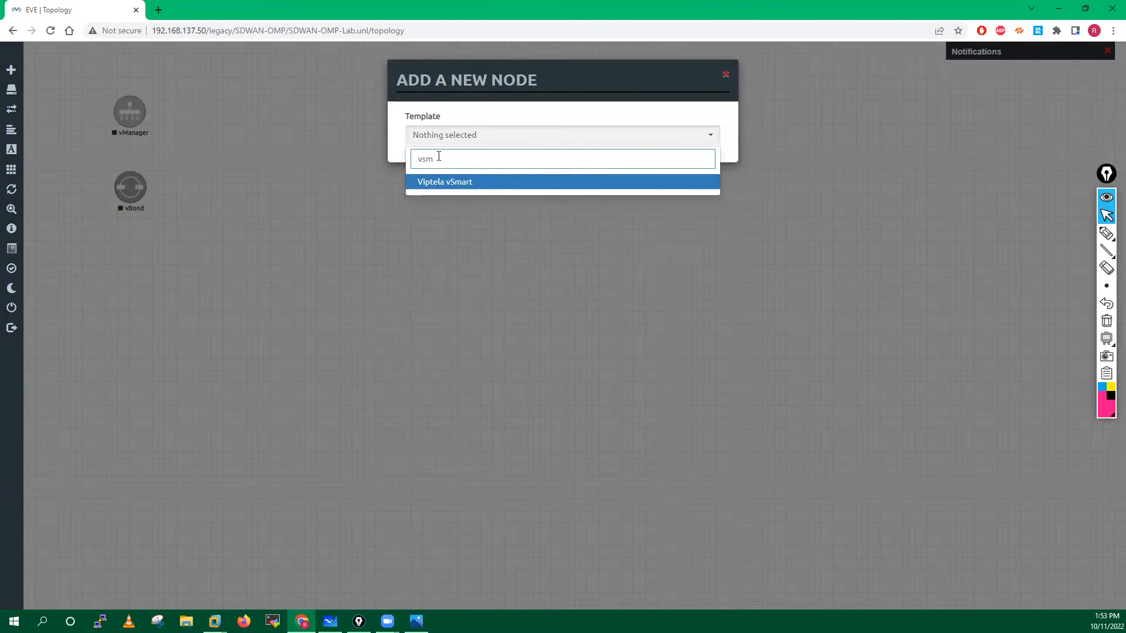
left_click(452, 183)
left_click(423, 187)
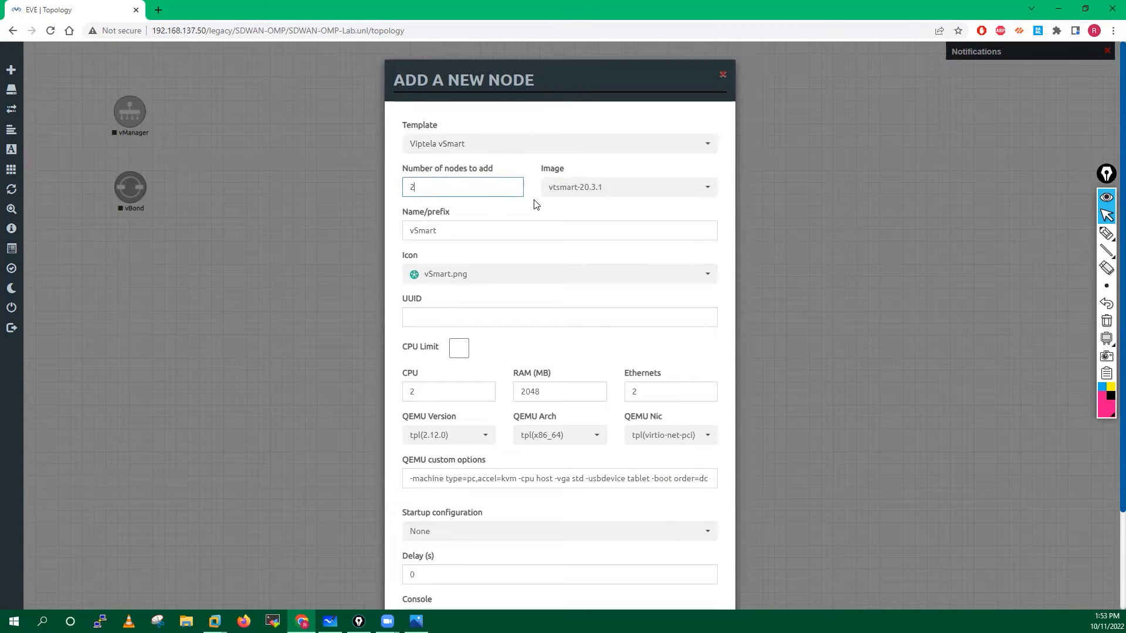
scroll(533, 204, "down", 2)
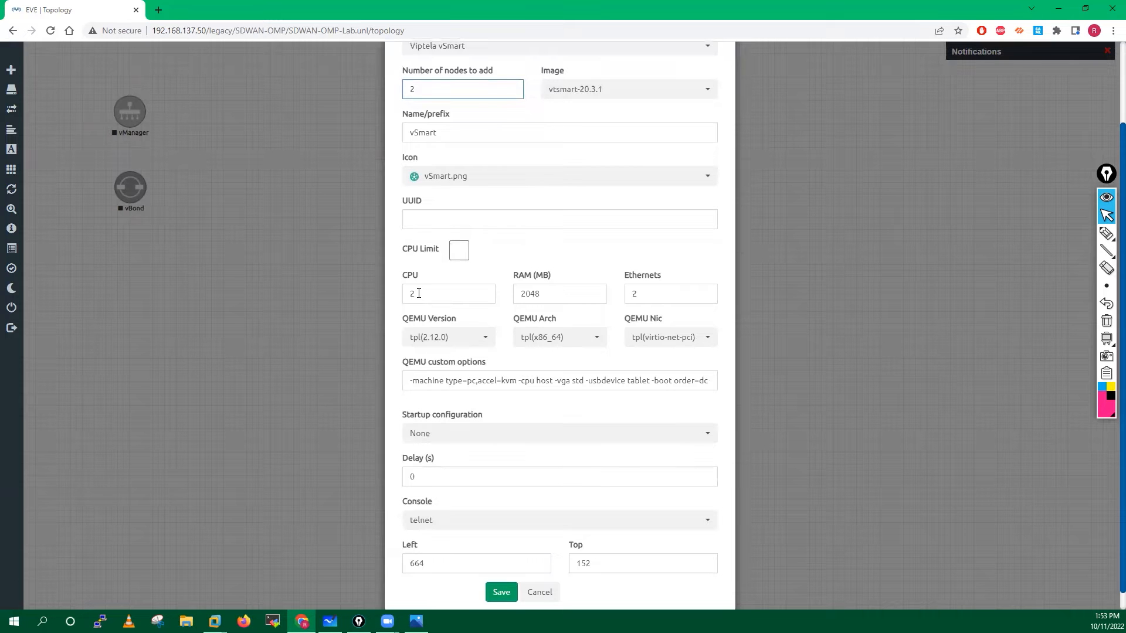
left_click(502, 593)
Step: Place the first vSmart node below vBond in the column and rename it vSmart1
left_click_drag(431, 154, 132, 265)
right_click(131, 266)
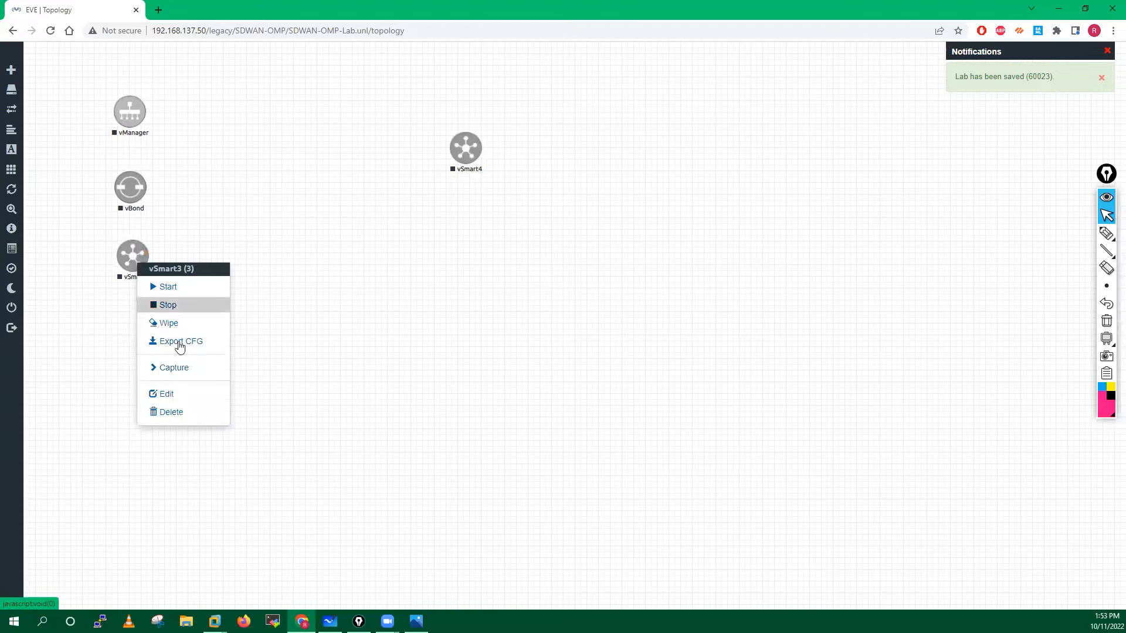
left_click(176, 395)
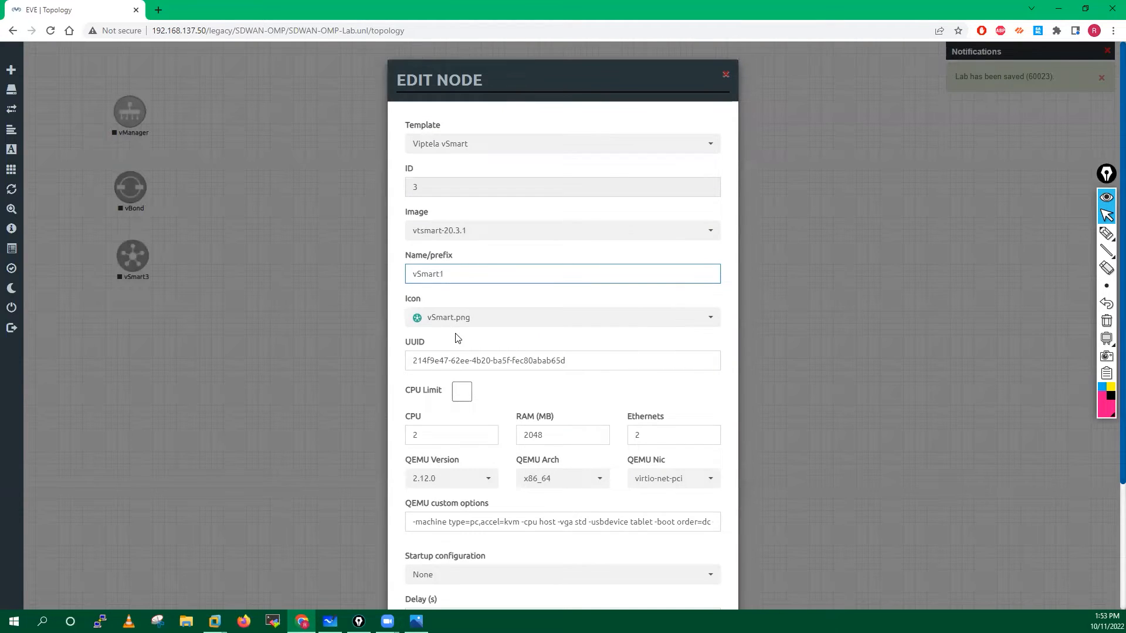
scroll(457, 339, "down", 3)
left_click(501, 571)
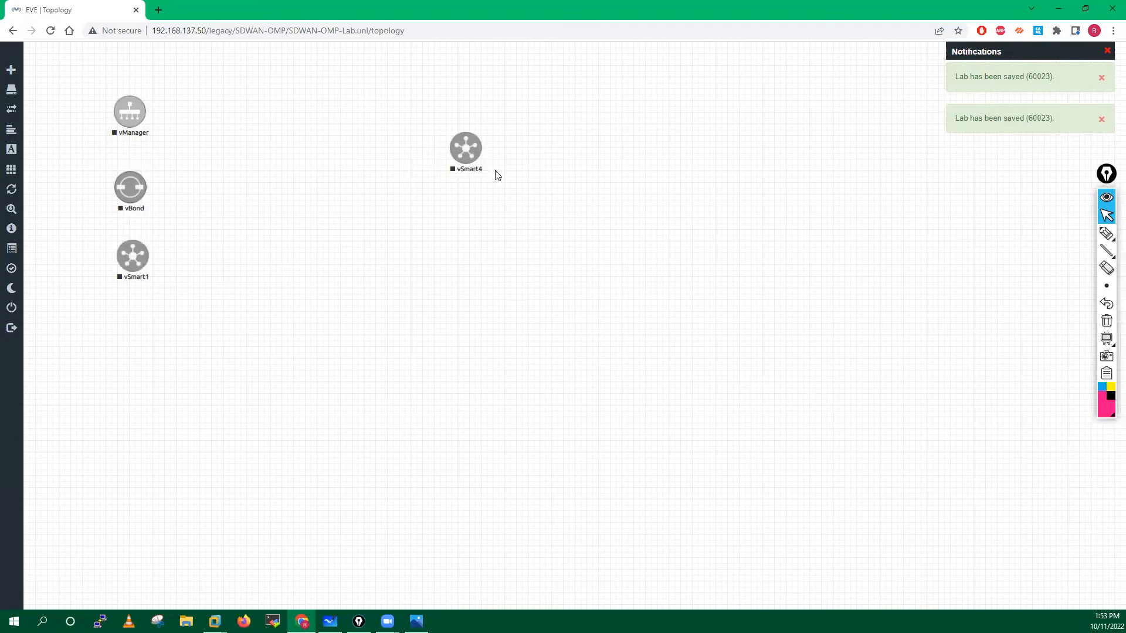
Step: Rename the other vSmart node vSmart2 and place it below vSmart1 in the column
right_click(467, 151)
left_click(503, 282)
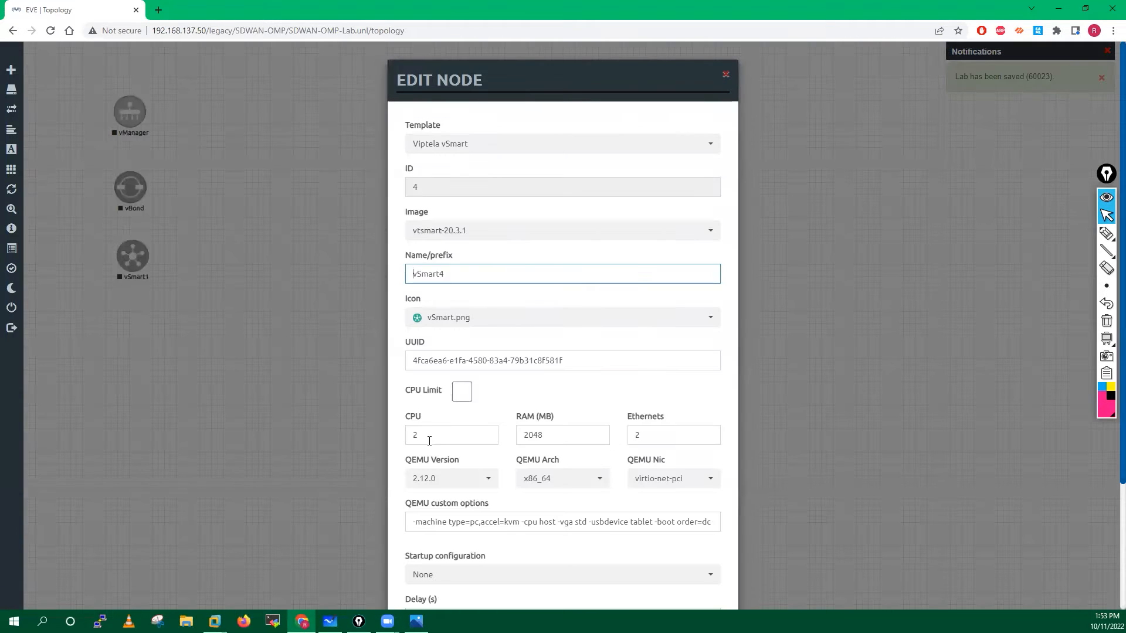
left_click(429, 441)
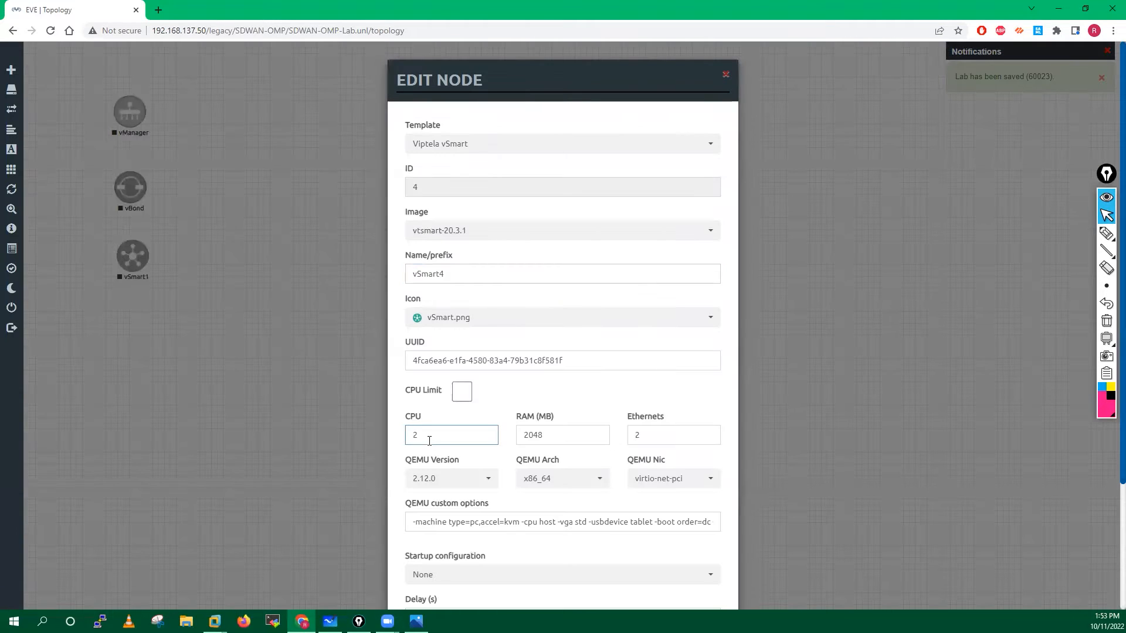
left_click(450, 274)
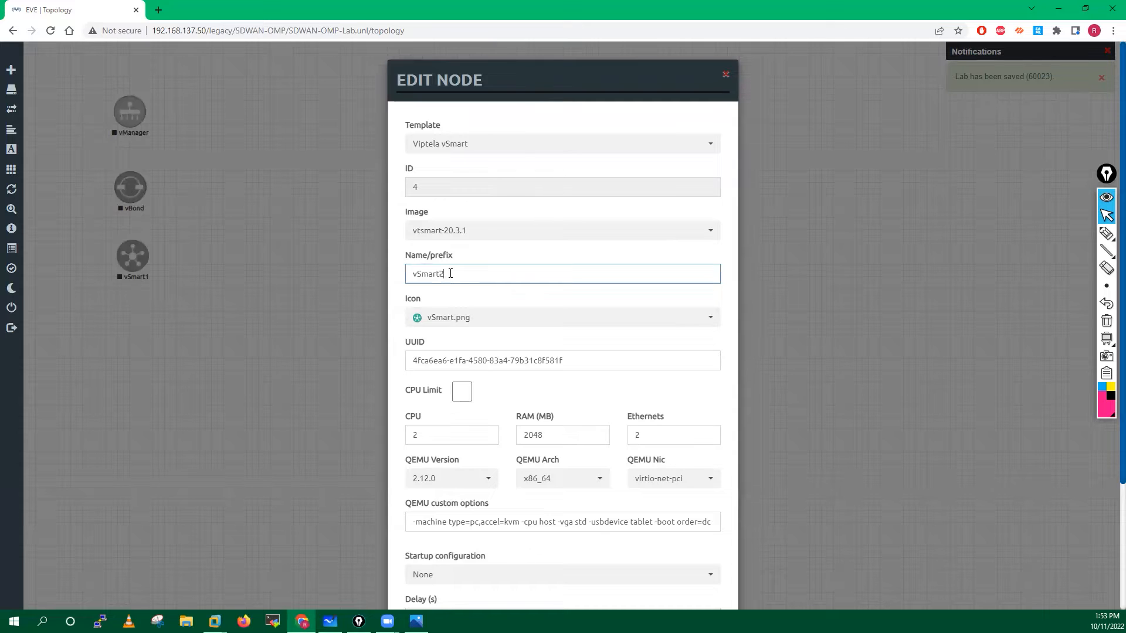
scroll(505, 560, "down", 3)
left_click(504, 572)
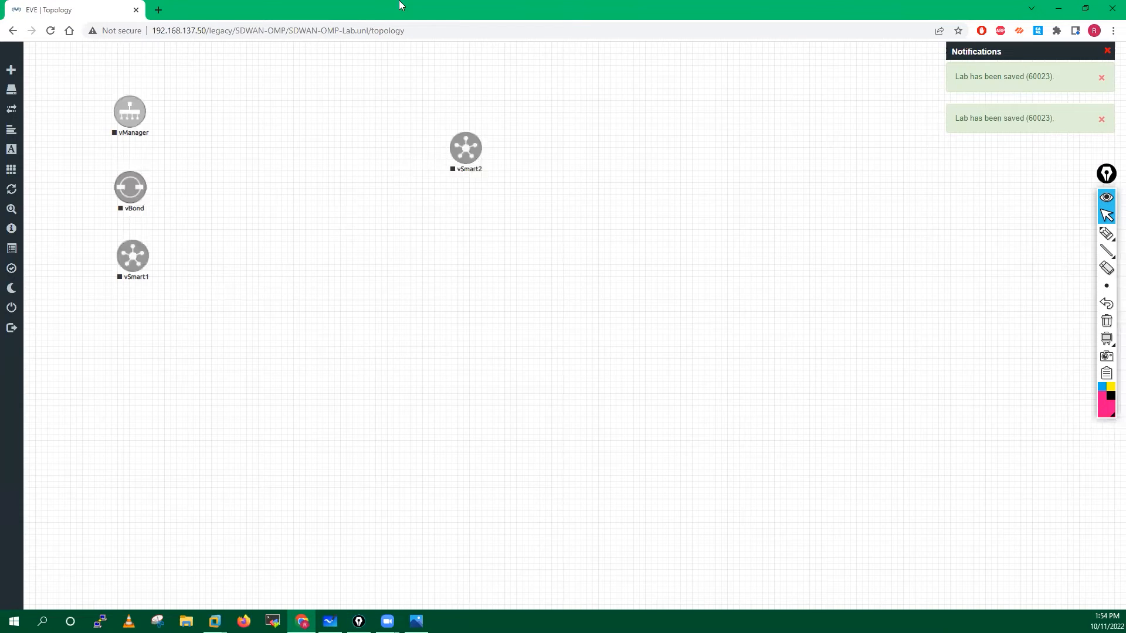
left_click_drag(469, 156, 133, 342)
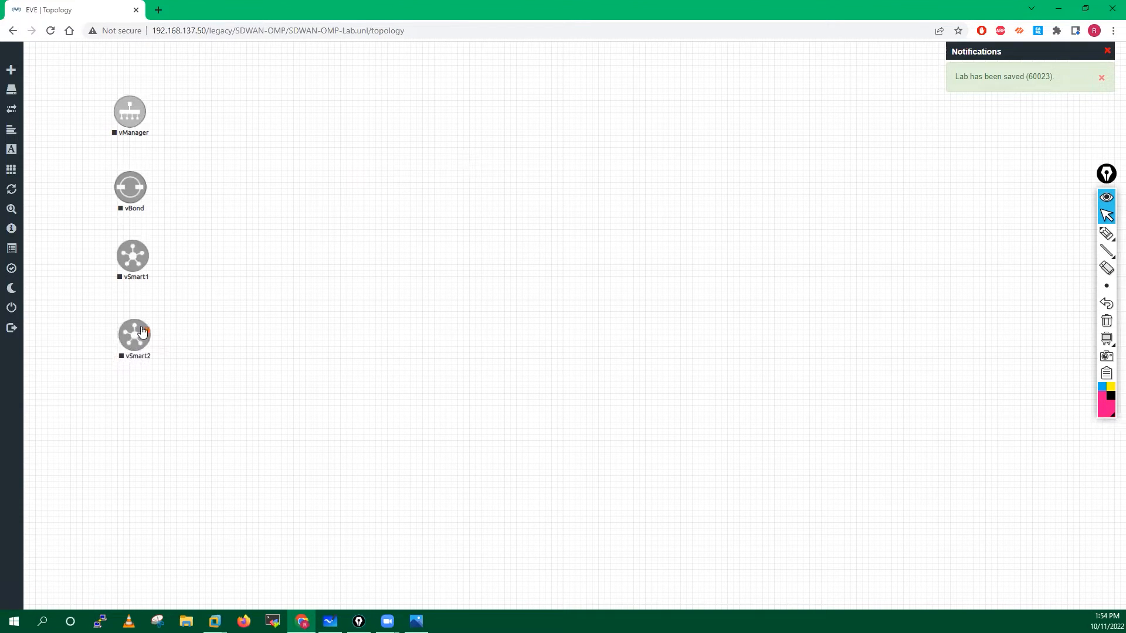
Step: Add a Management(Cloud0) network named MGMT and place it to the left of the controller column, beside vBond
right_click(377, 161)
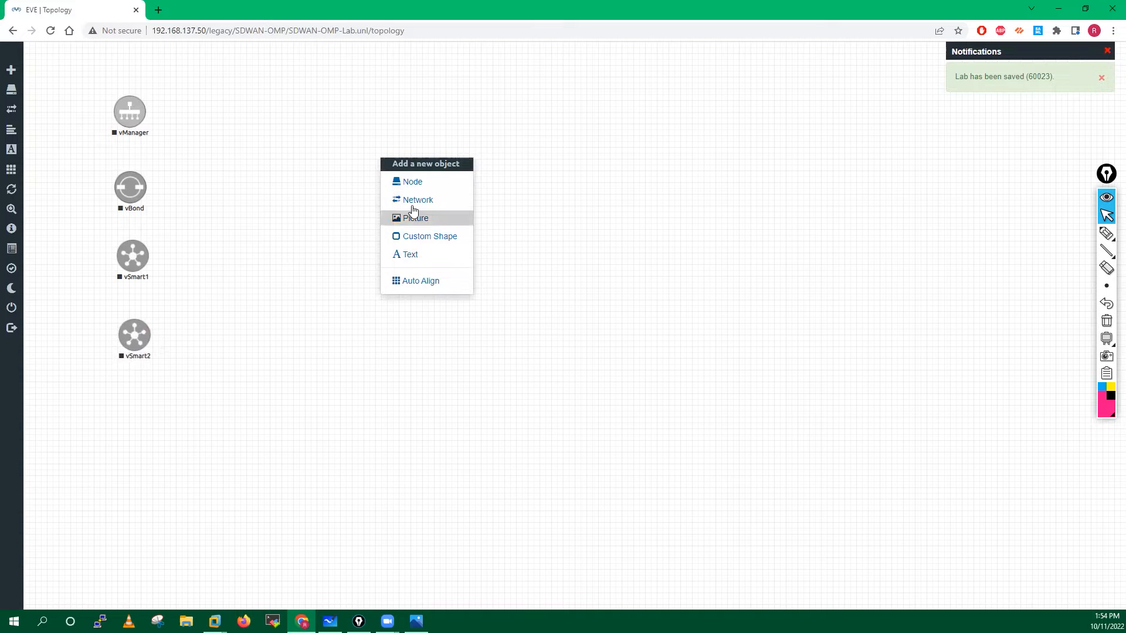
left_click(412, 200)
left_click(523, 185)
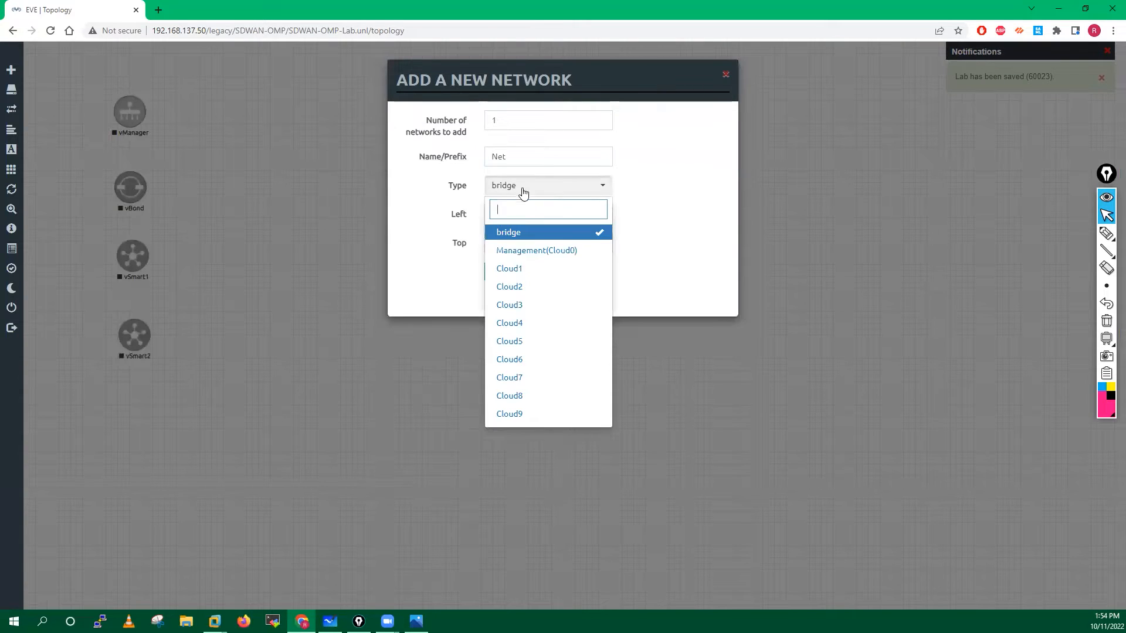
left_click(524, 253)
double_click(509, 160)
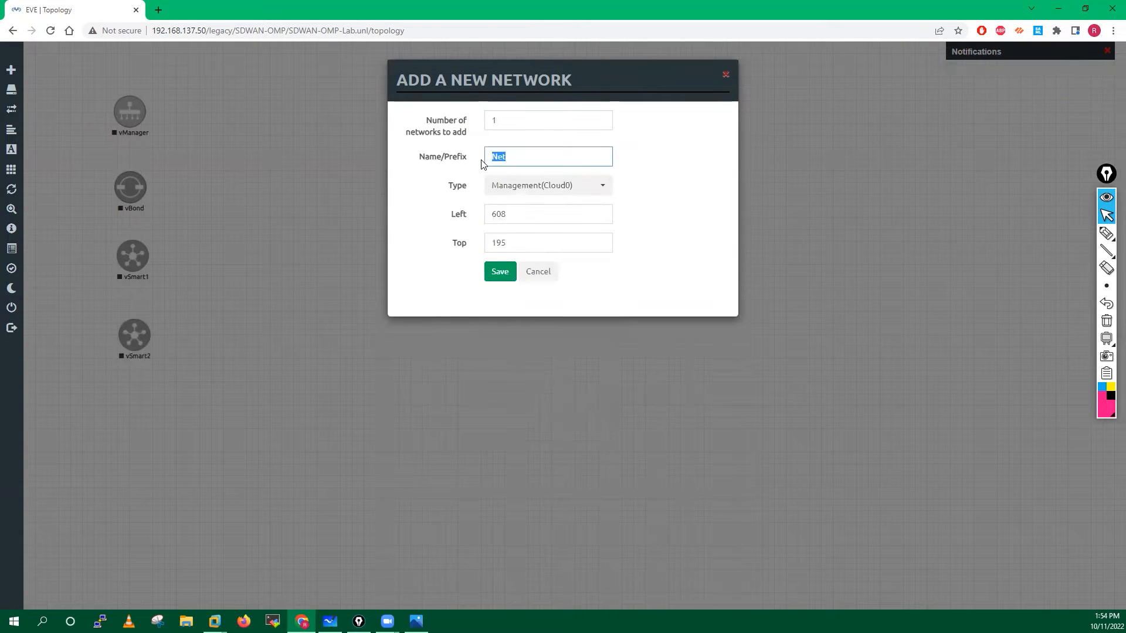
type("MGMT")
left_click(502, 276)
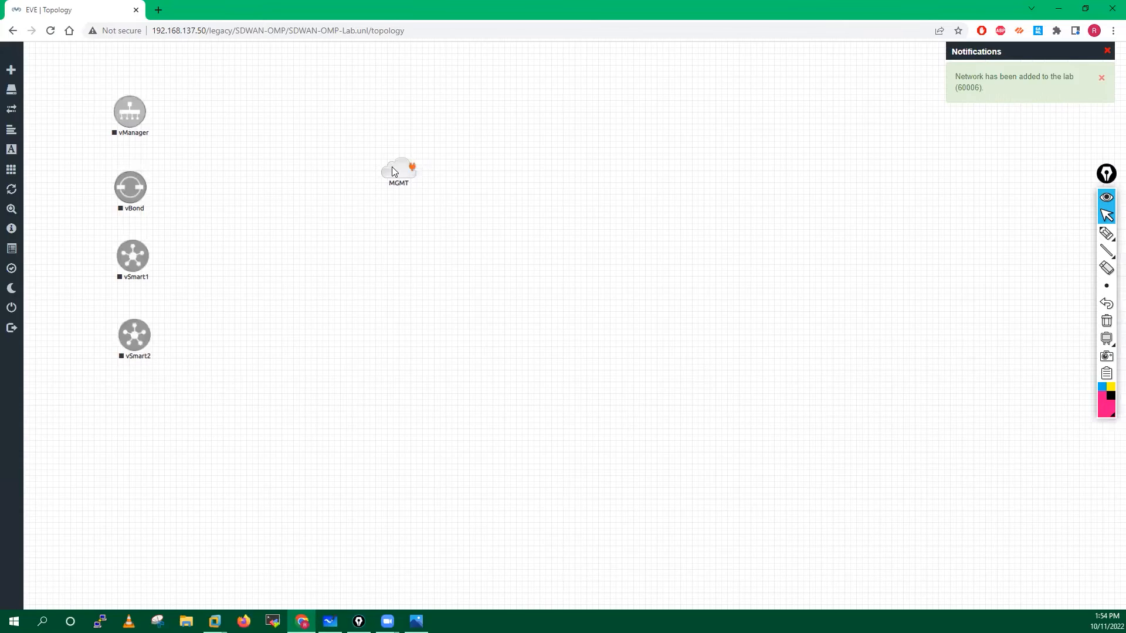
left_click_drag(393, 171, 47, 209)
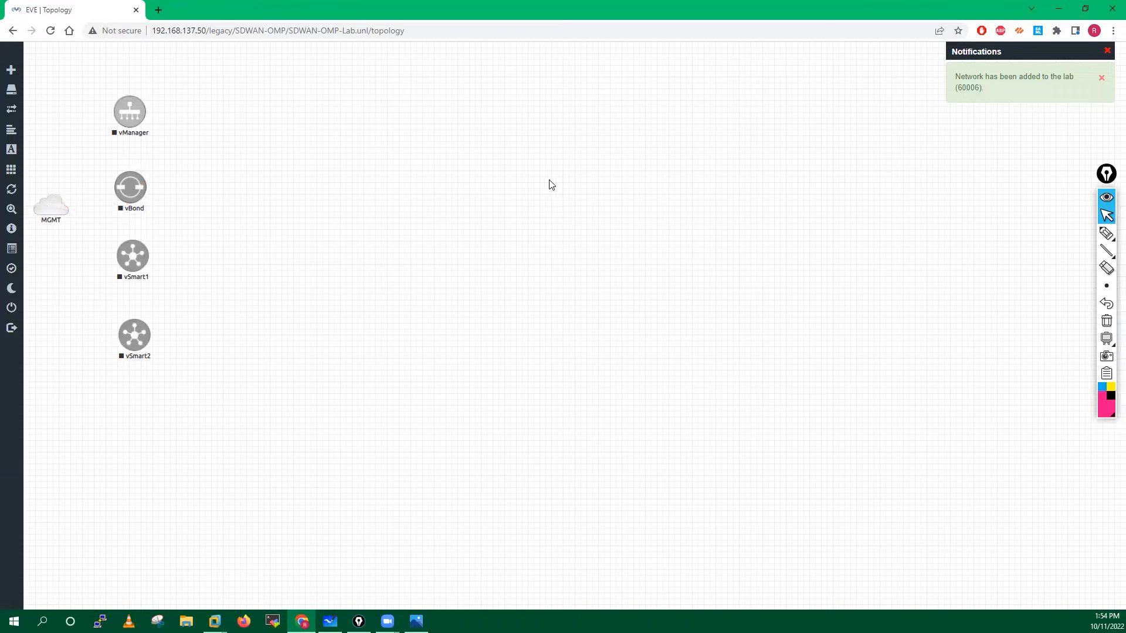
Step: Add a bridge network named sw and place it to the right of the controller column, between vBond and vSmart1
right_click(492, 164)
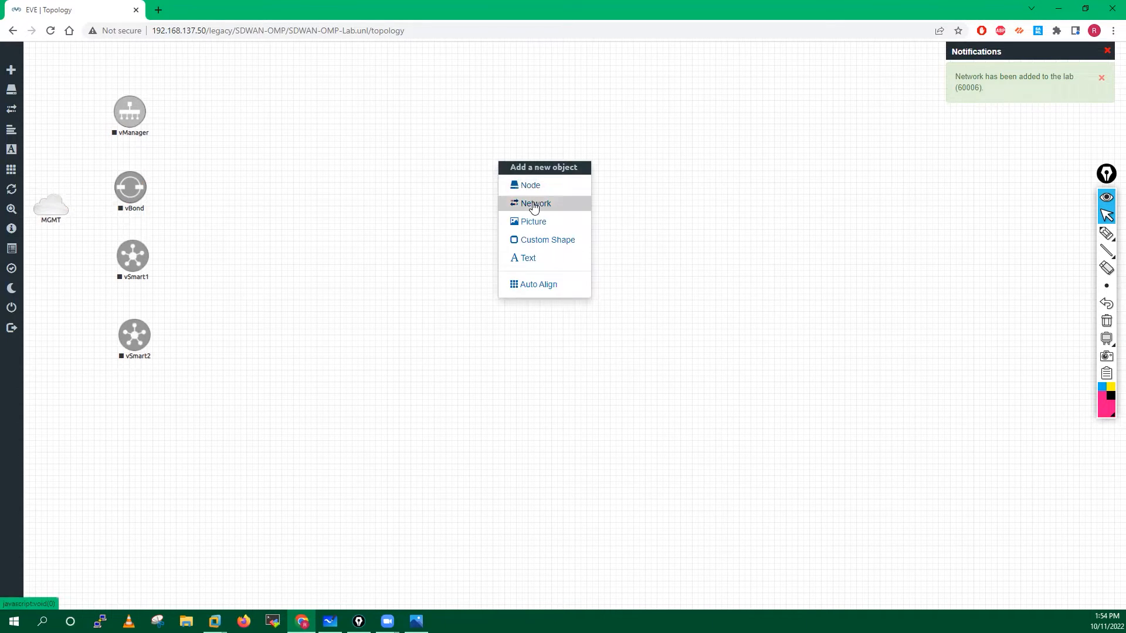
left_click(535, 207)
type("sw")
left_click(498, 272)
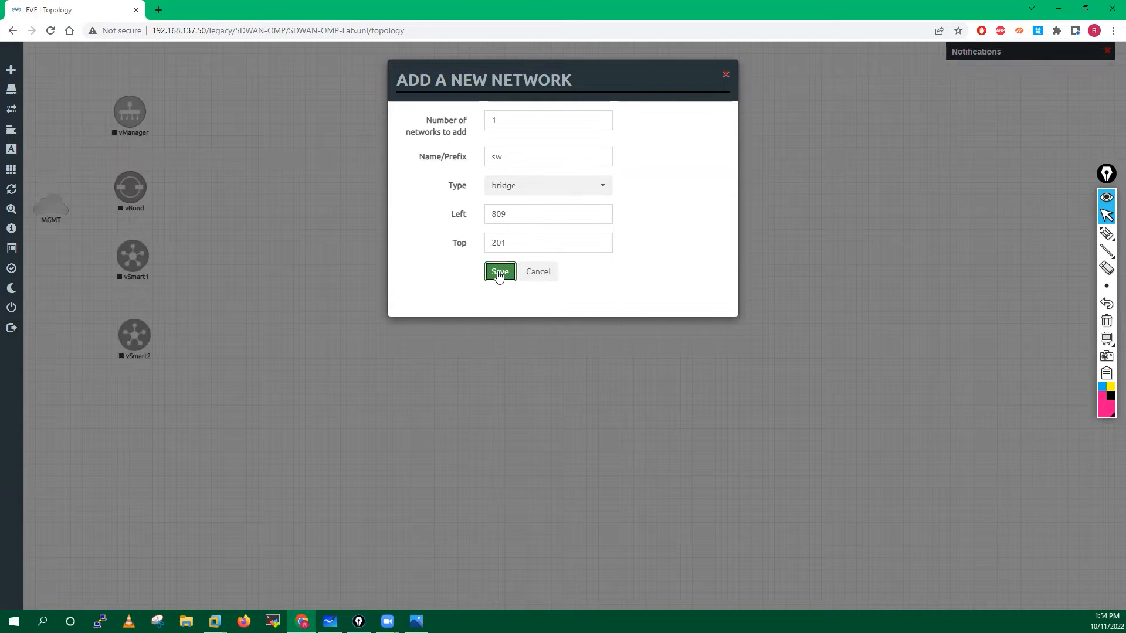
left_click_drag(505, 180, 240, 220)
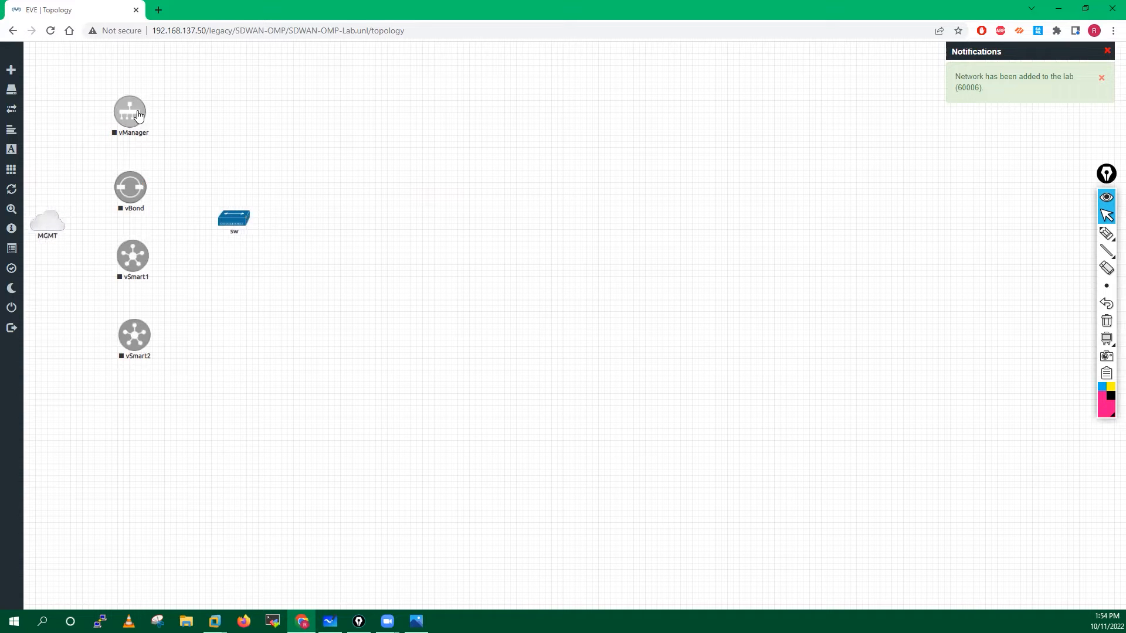
Step: Connect vManager through eth0 and vBond through ge0/0 to the sw network
left_click_drag(141, 106, 233, 220)
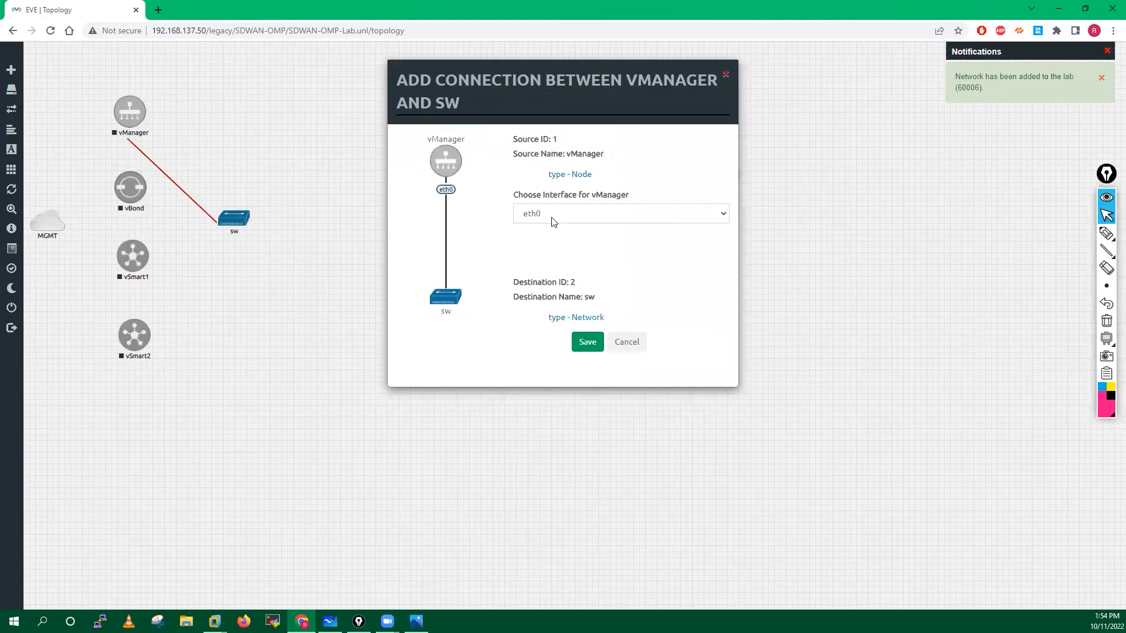
left_click(587, 342)
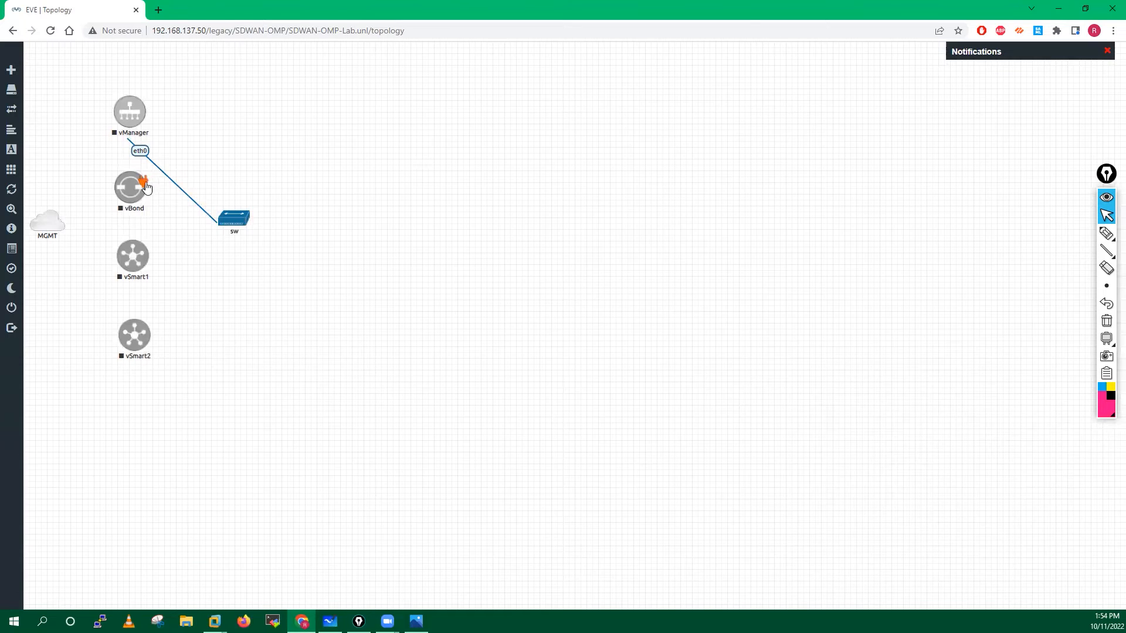
left_click_drag(147, 188, 235, 221)
left_click(558, 214)
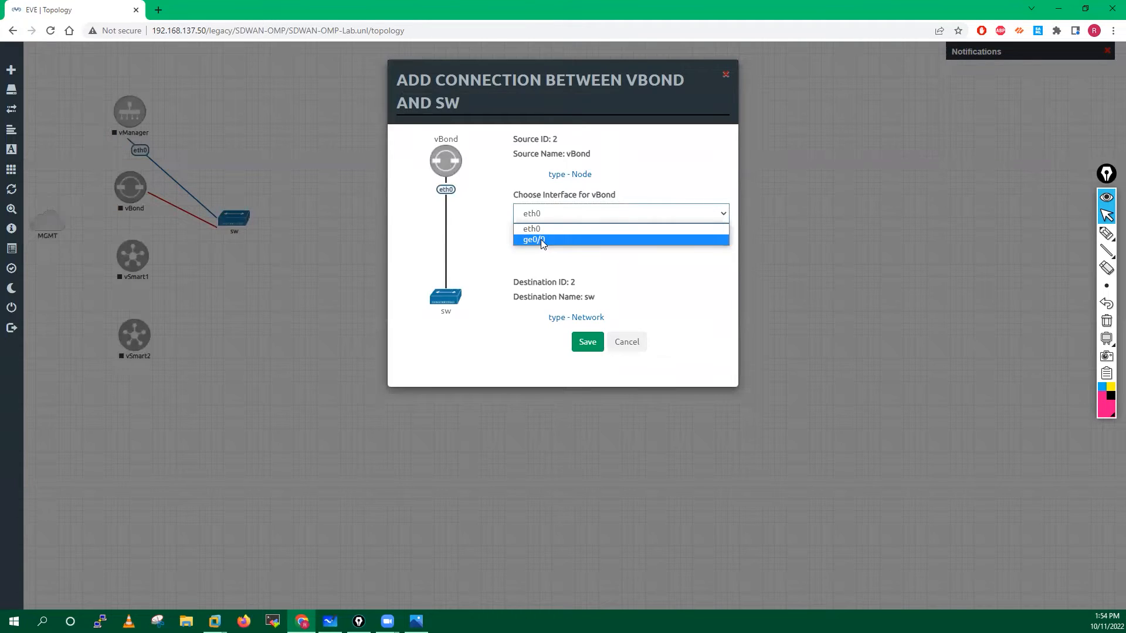
left_click(542, 241)
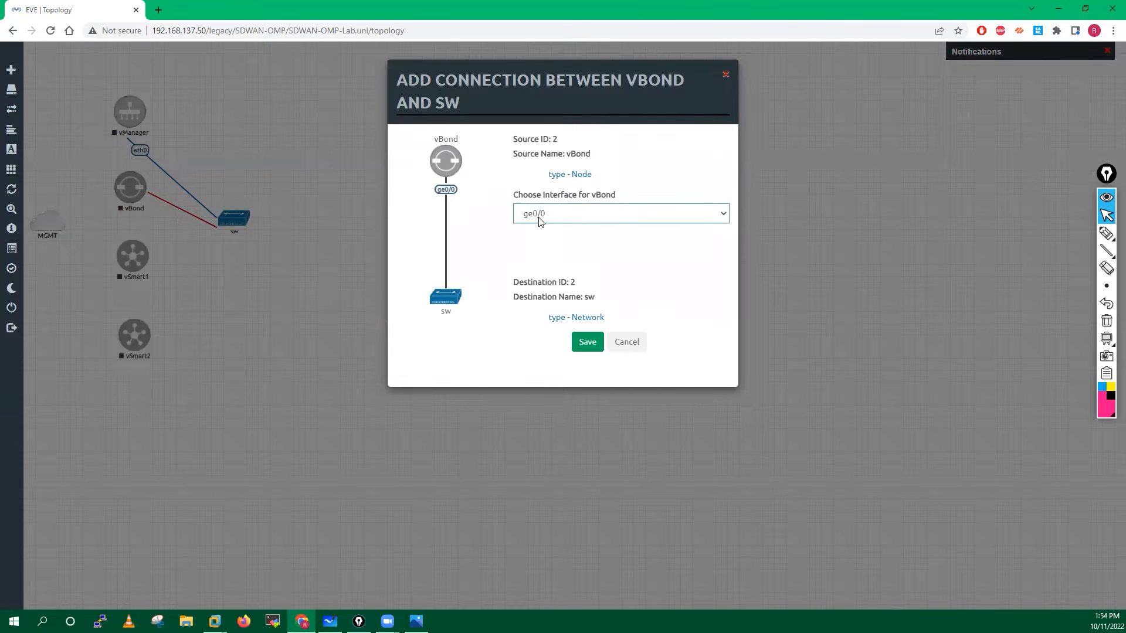
left_click(549, 219)
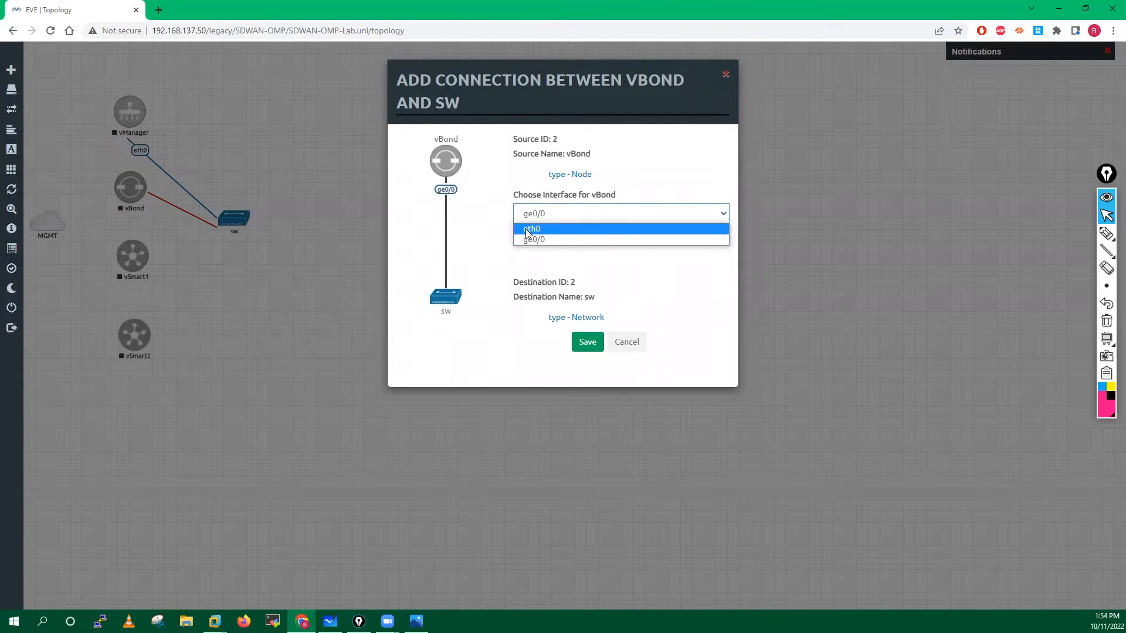
left_click(486, 236)
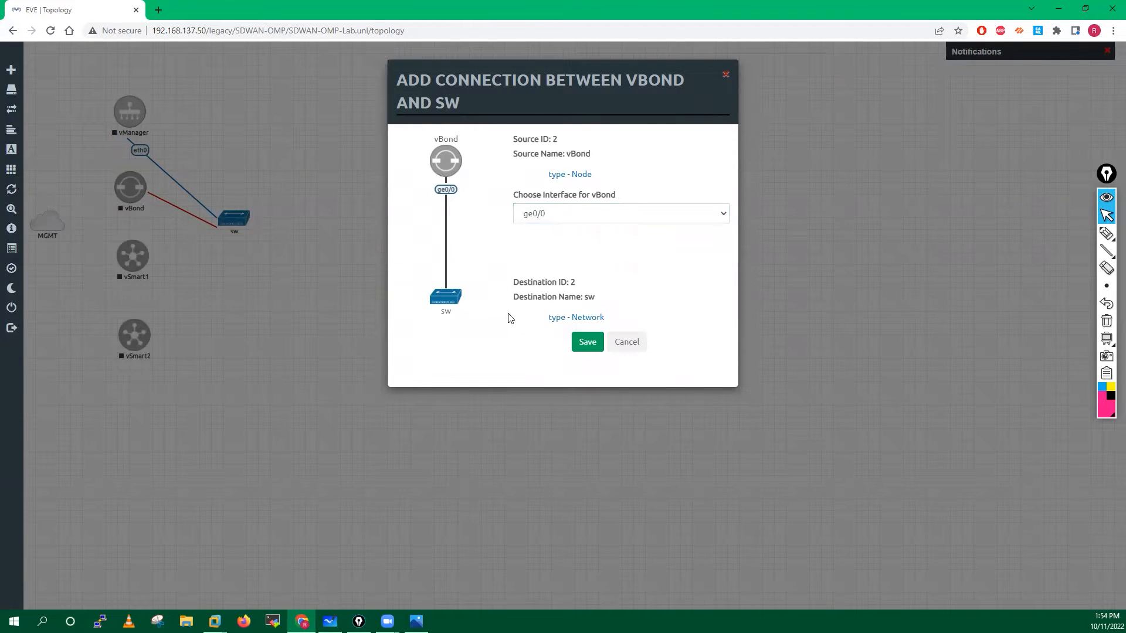
left_click(585, 346)
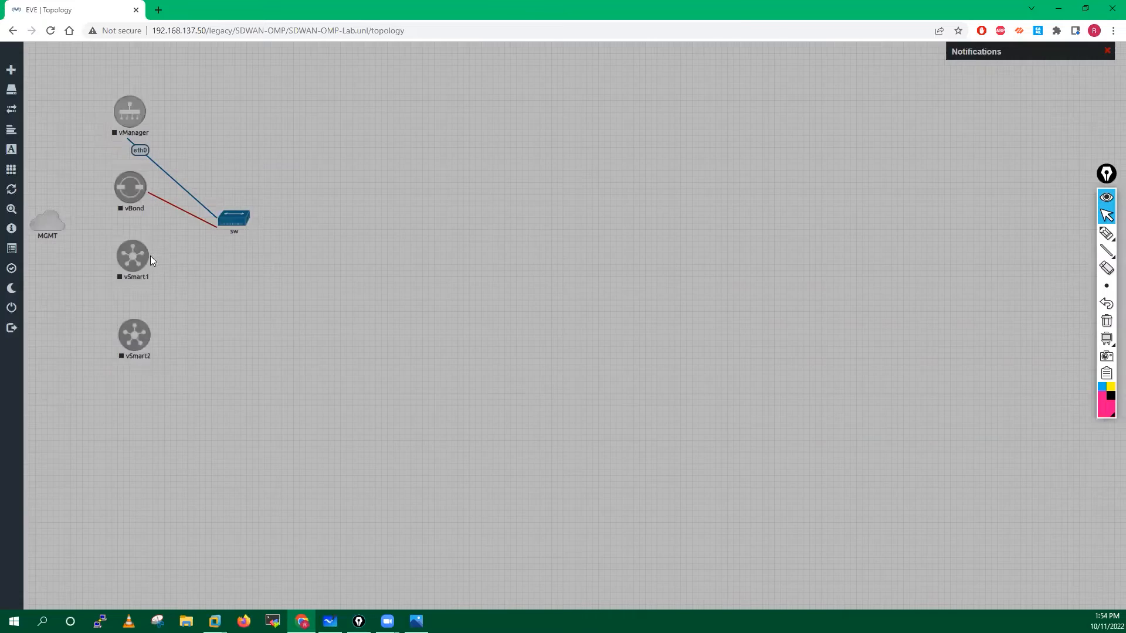
Step: Connect vSmart1 and vSmart2 to the sw network, using eth0 on each node
mouse_move(150, 256)
left_mouse_down()
mouse_move(223, 251)
mouse_move(236, 223)
left_mouse_up()
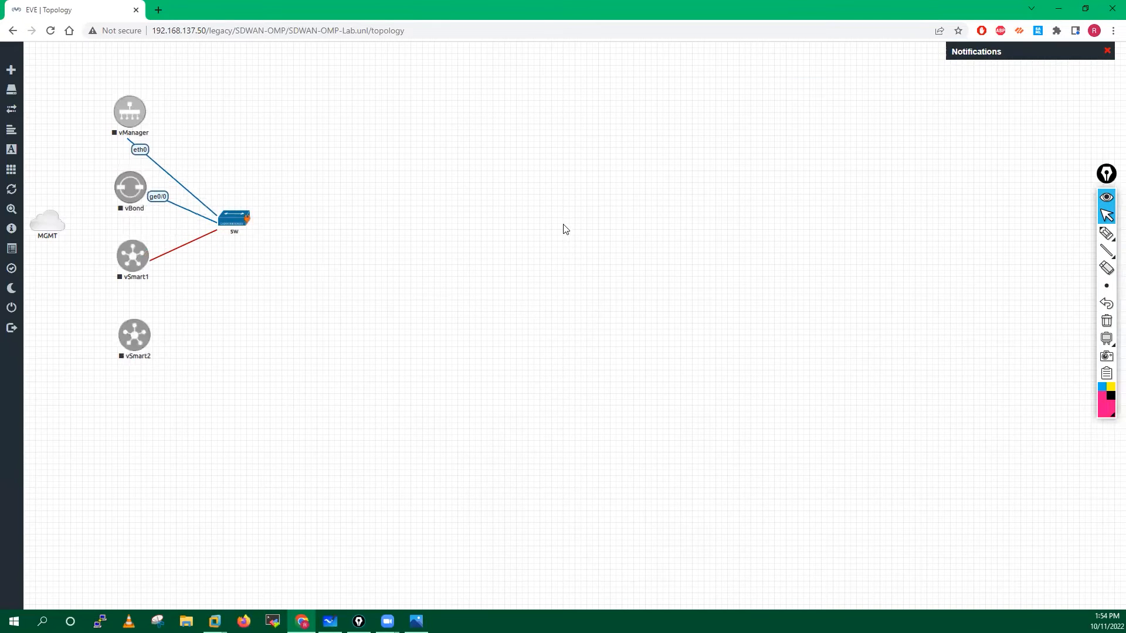
left_click(585, 343)
left_click_drag(147, 326, 234, 223)
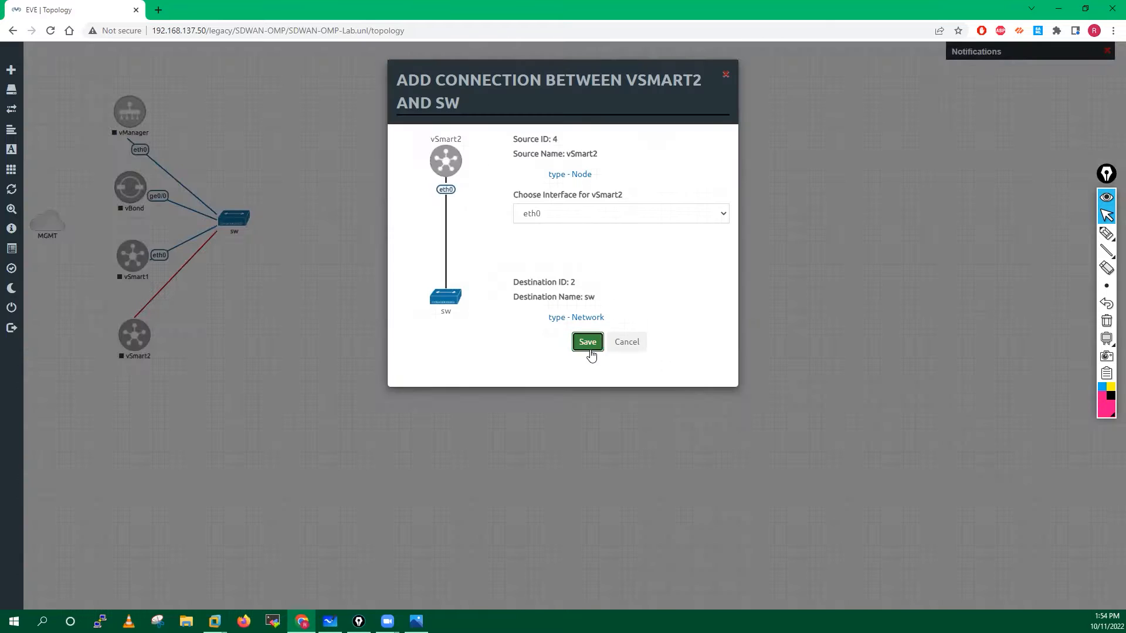
left_click(586, 343)
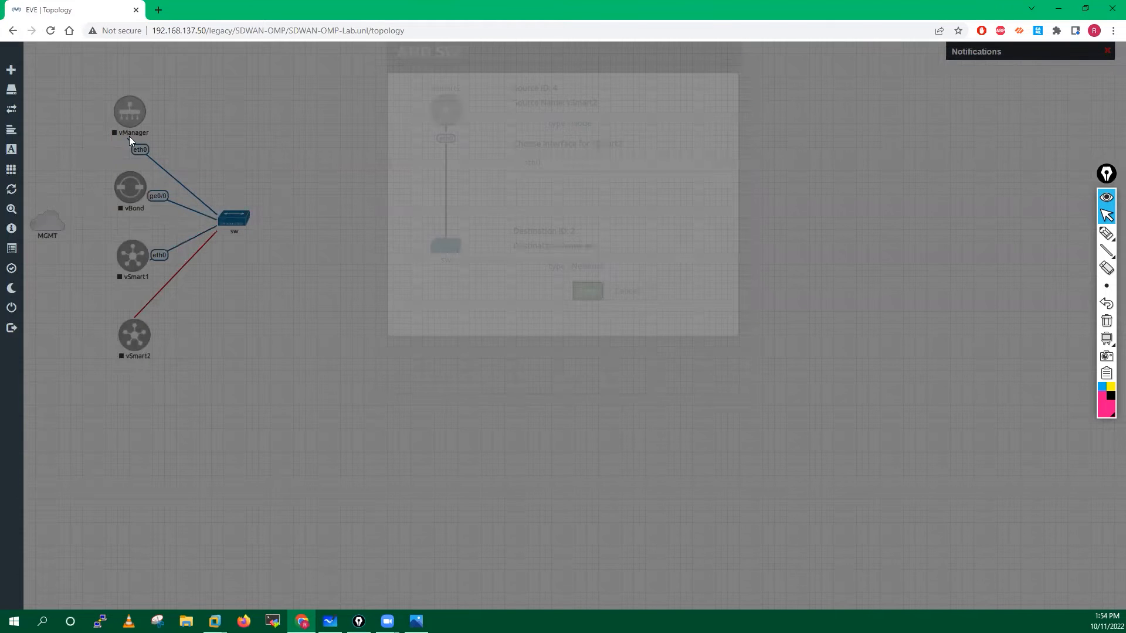
Step: Connect vManager through eth1 and vBond through eth0 to the MGMT network
left_click_drag(138, 107, 51, 220)
left_click(587, 343)
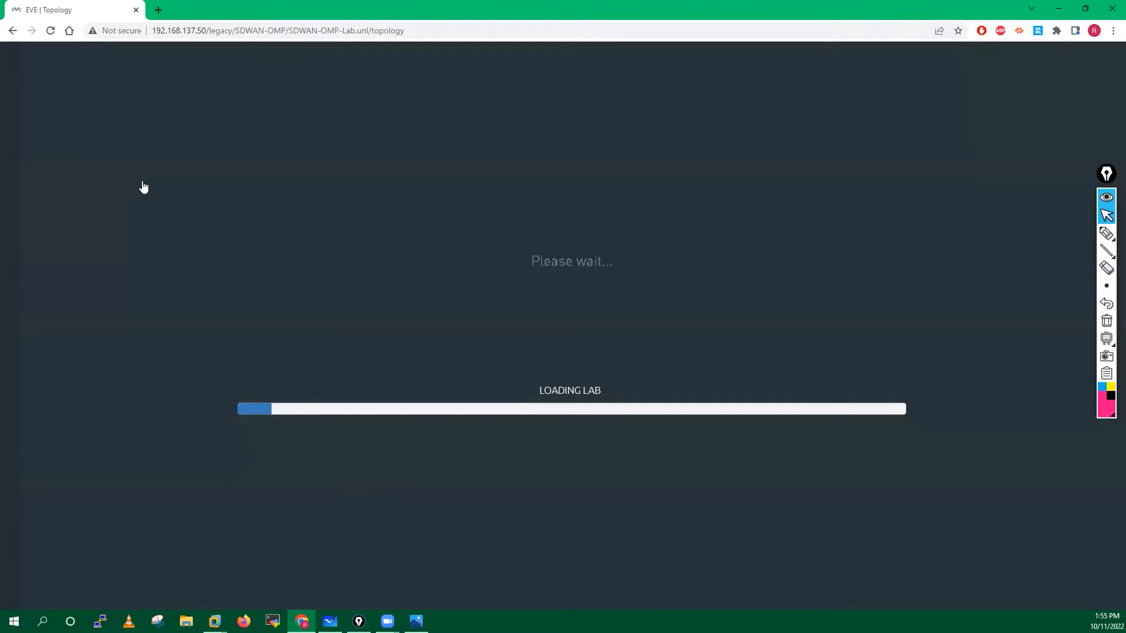
left_click_drag(144, 183, 41, 227)
left_click(589, 342)
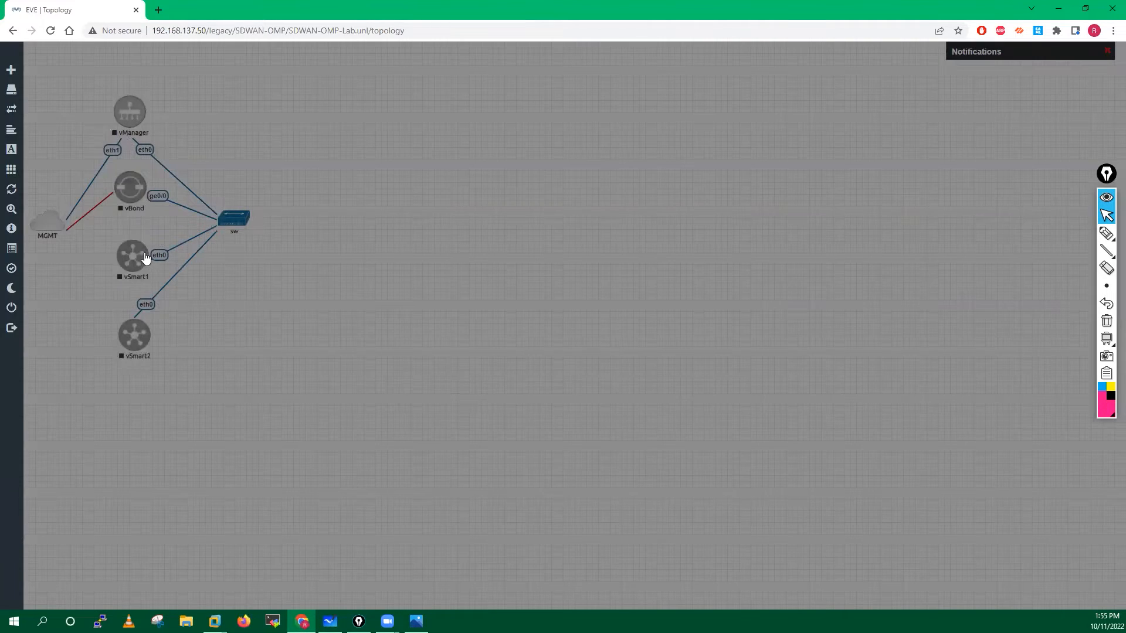
Step: Connect vSmart1 and vSmart2 to the MGMT network, using eth1 on each node
left_click_drag(98, 249, 52, 231)
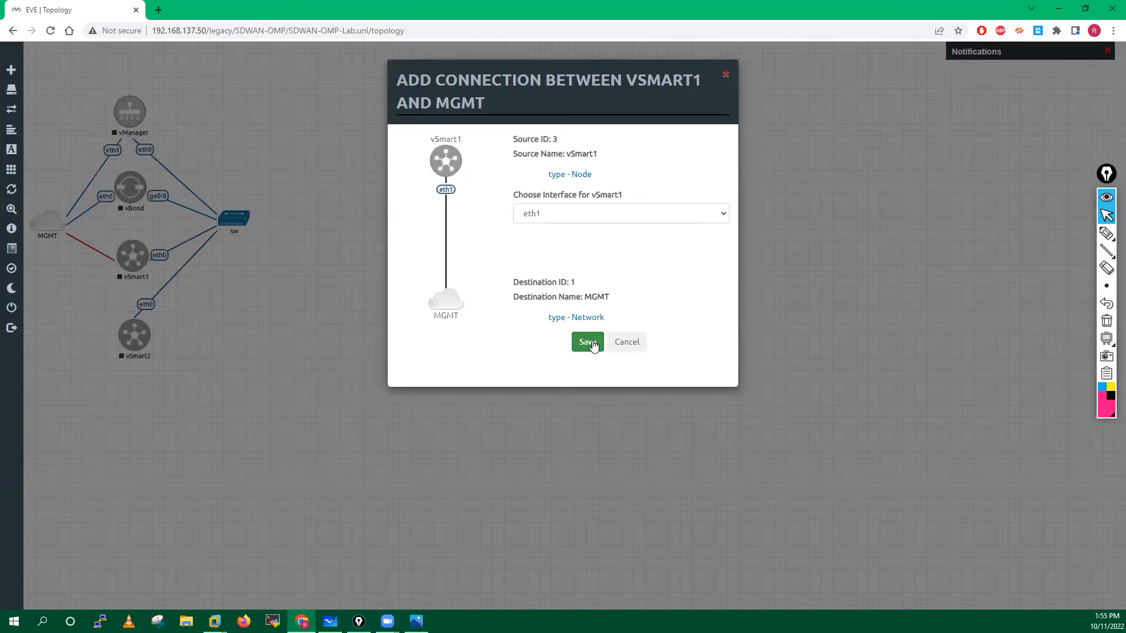
key("Return")
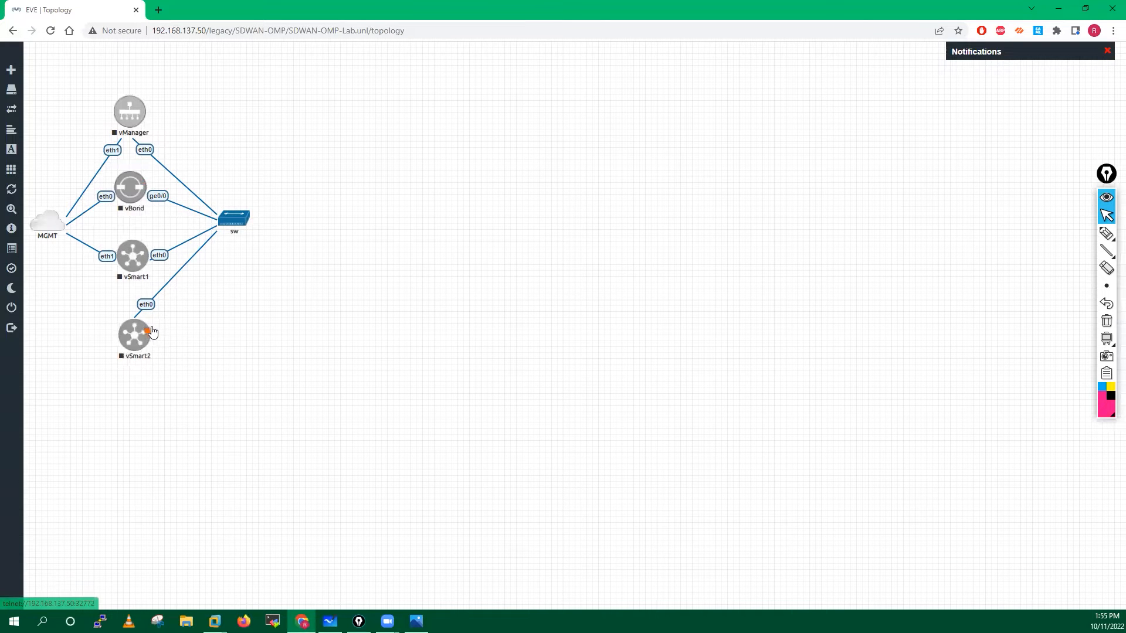
left_click_drag(149, 338, 51, 236)
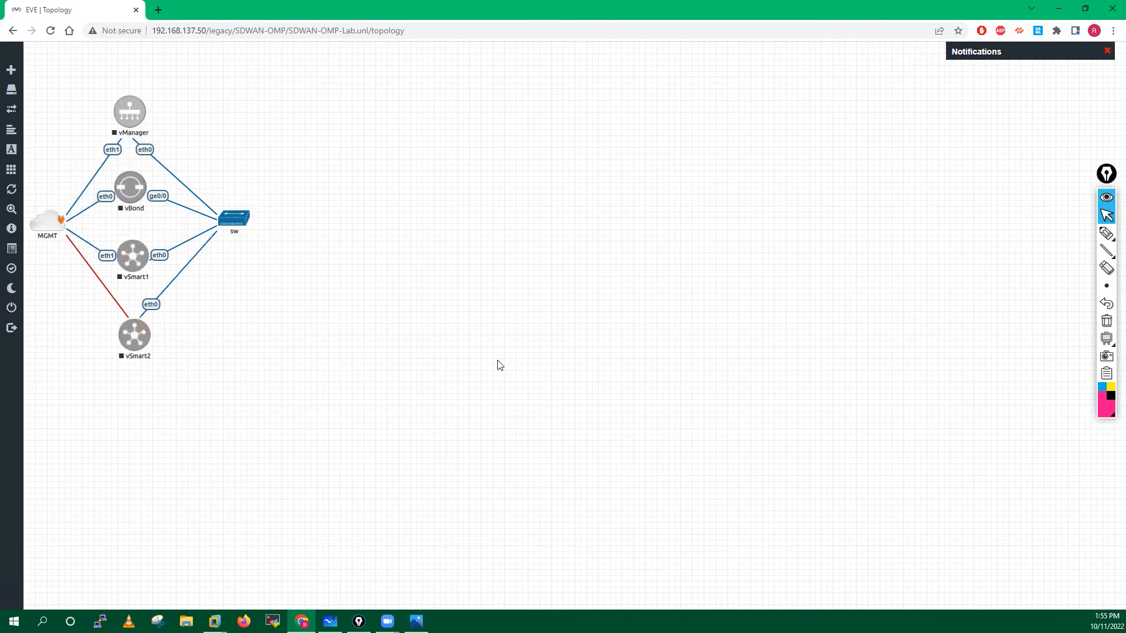
key("Return")
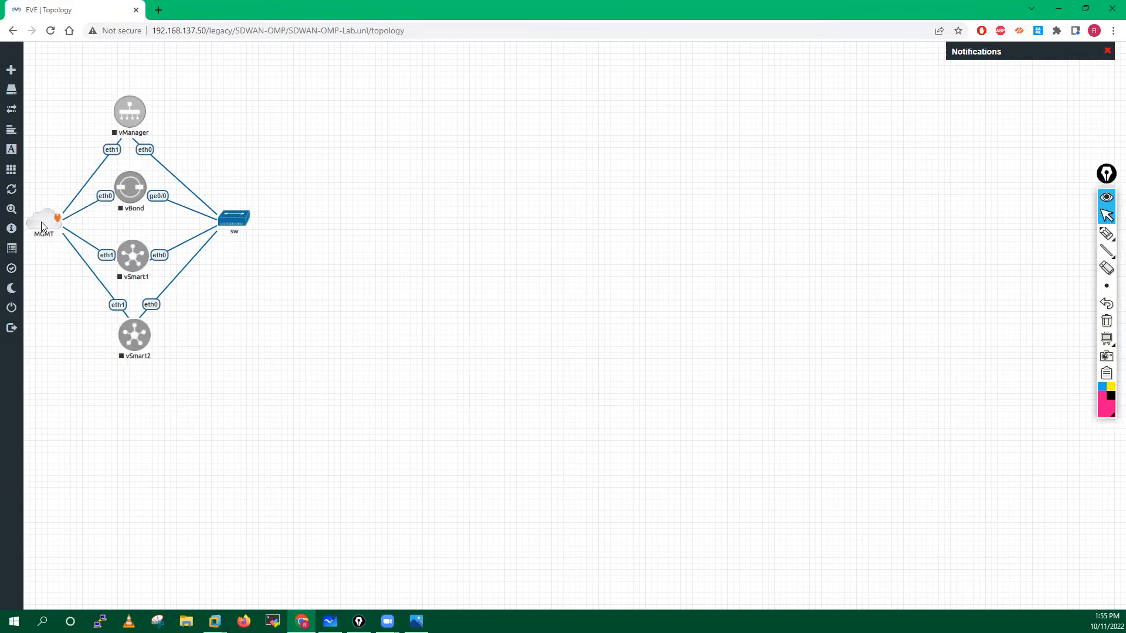
Step: Start a new custom shape of type circle with a dashed border
right_click(413, 217)
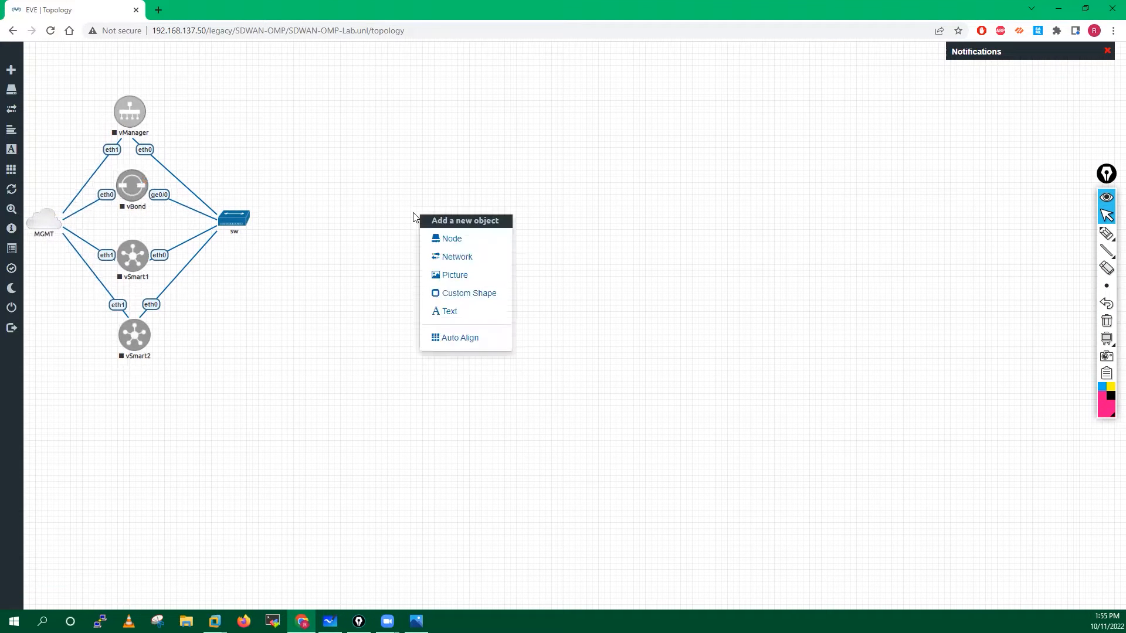
left_click(459, 296)
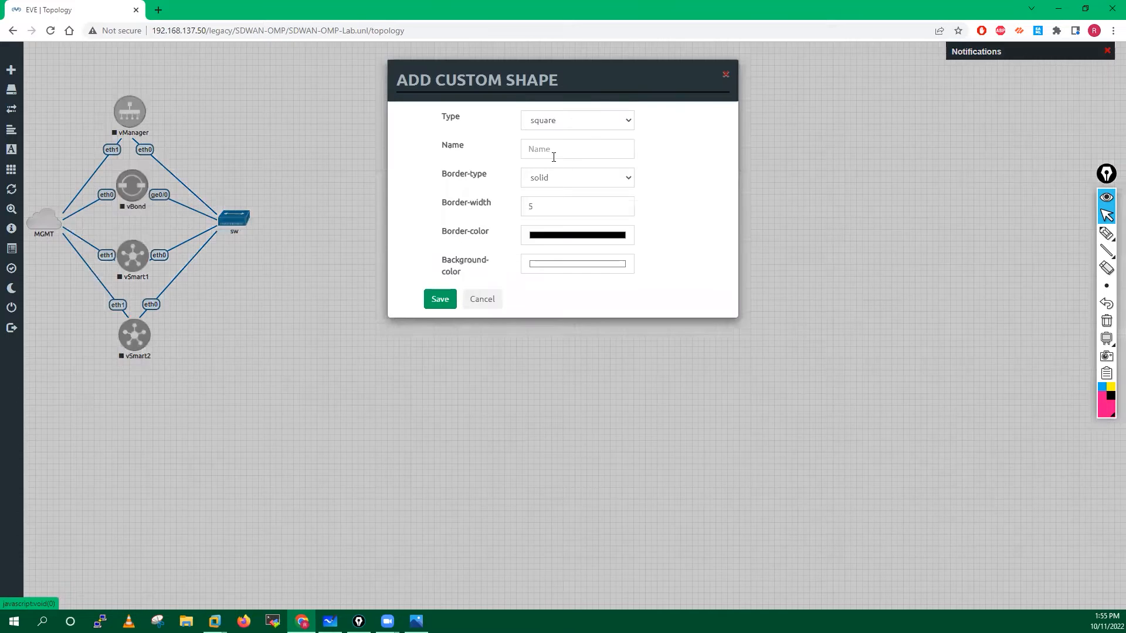
left_click(550, 149)
left_click(551, 179)
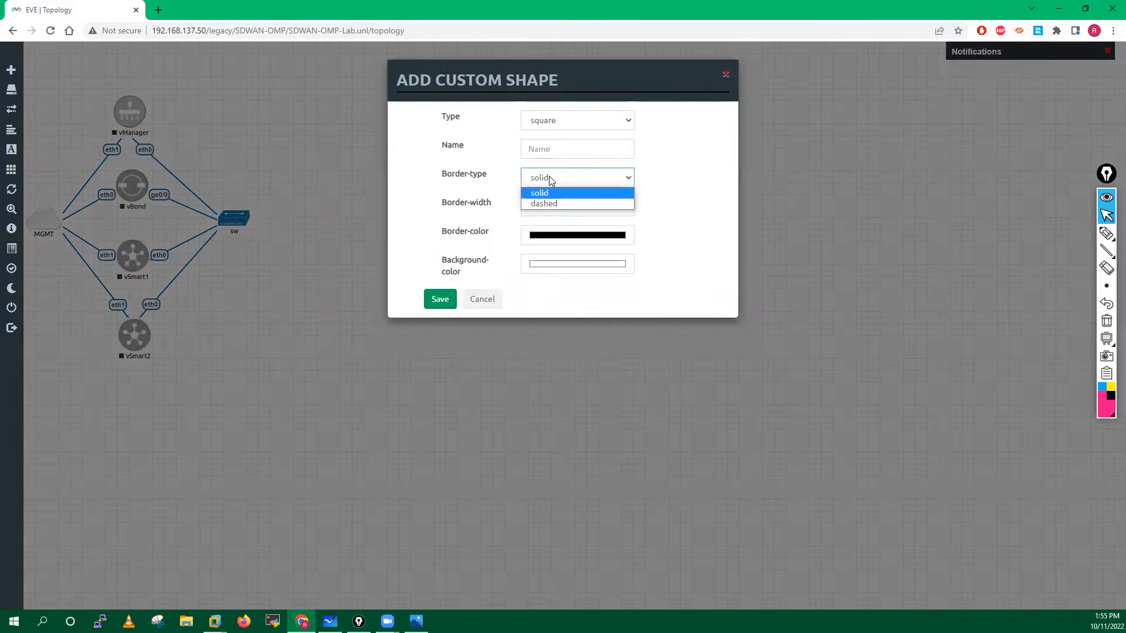
left_click(548, 189)
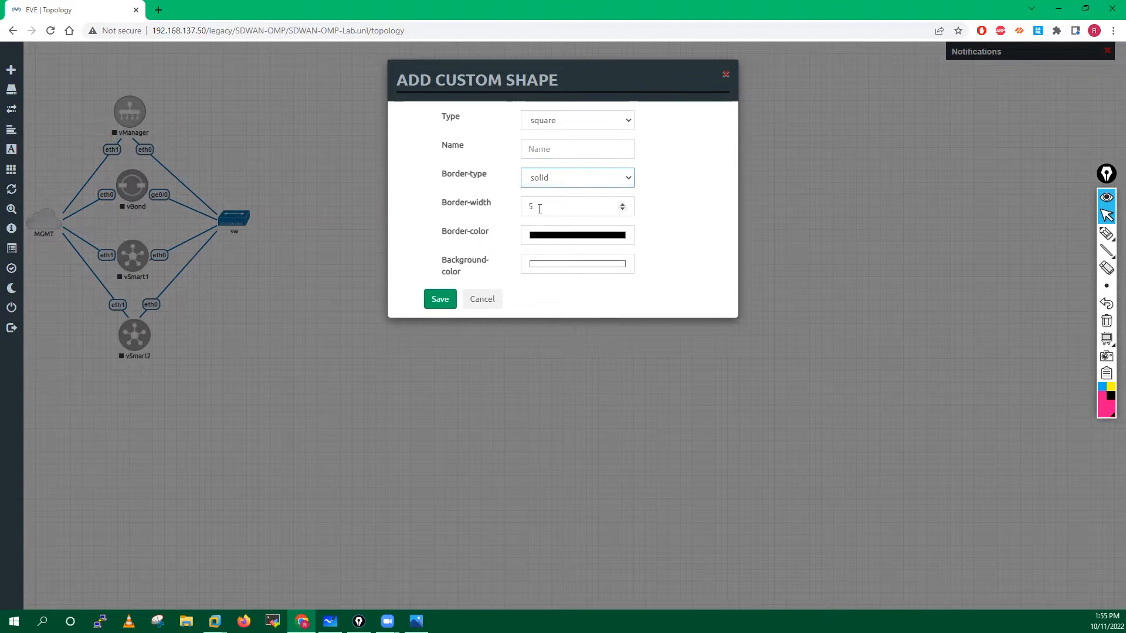
left_click(541, 120)
left_click(544, 147)
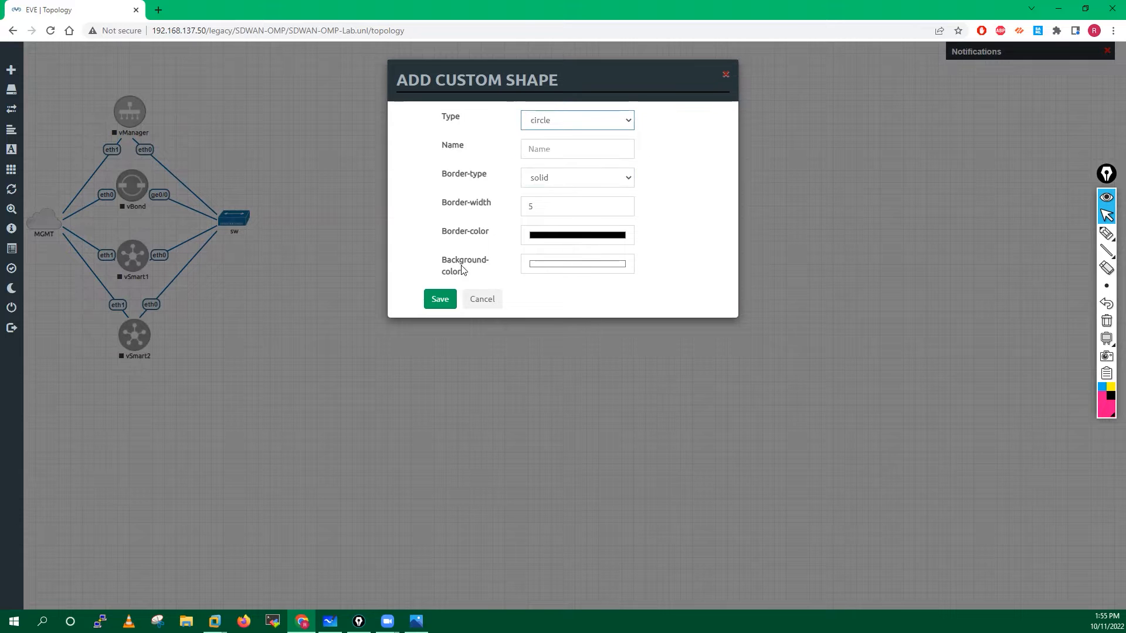
left_click(545, 179)
left_click(545, 204)
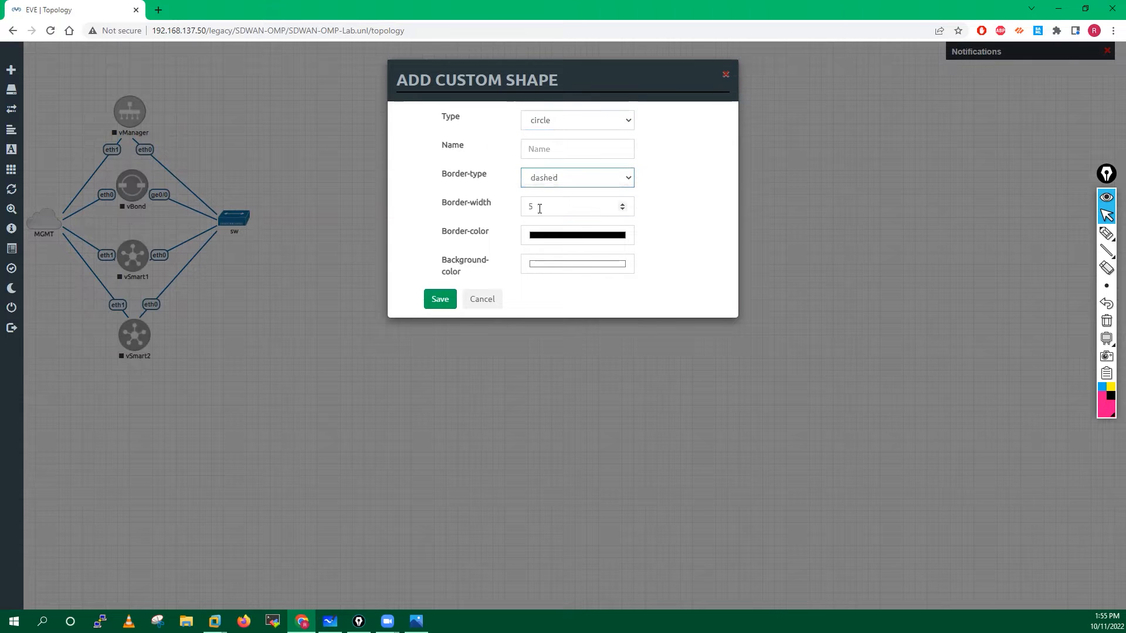
Step: Set the circle's border color to green with RGB 0, 255, 0
left_click(557, 239)
left_click(590, 367)
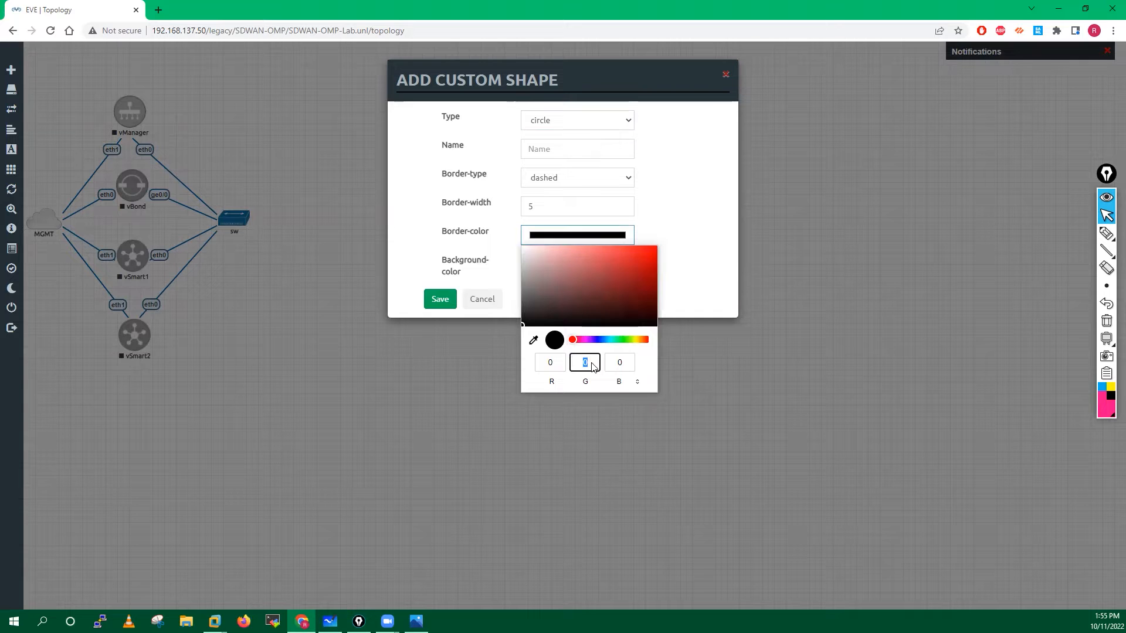
type("255")
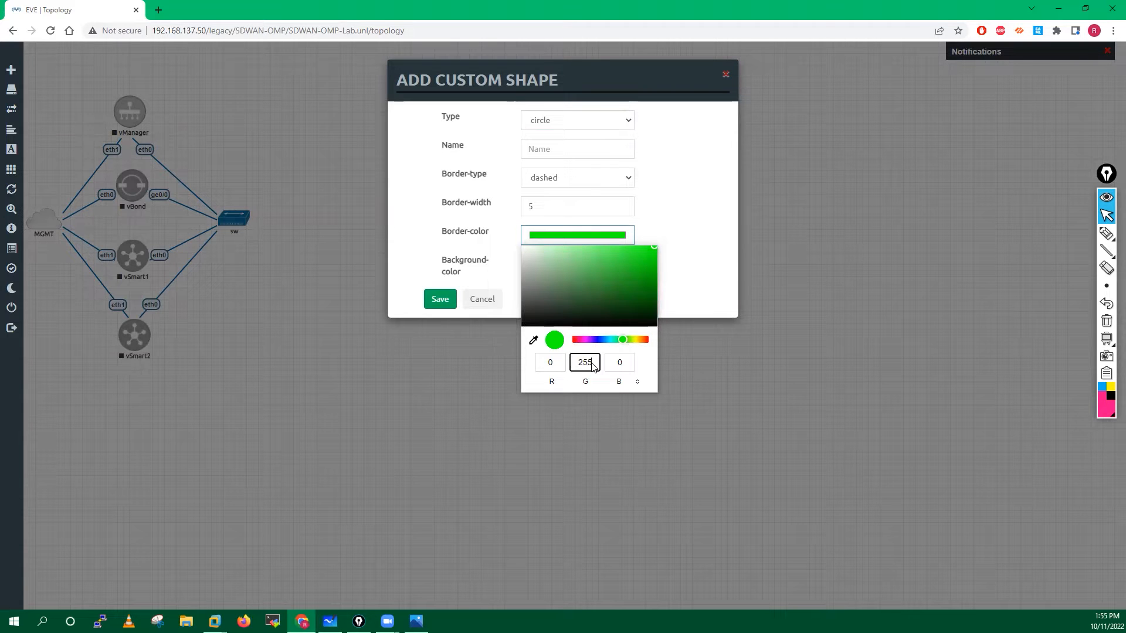
left_click(698, 260)
Step: Set the circle's background color to green with RGB 0, 255, 0
left_click(567, 269)
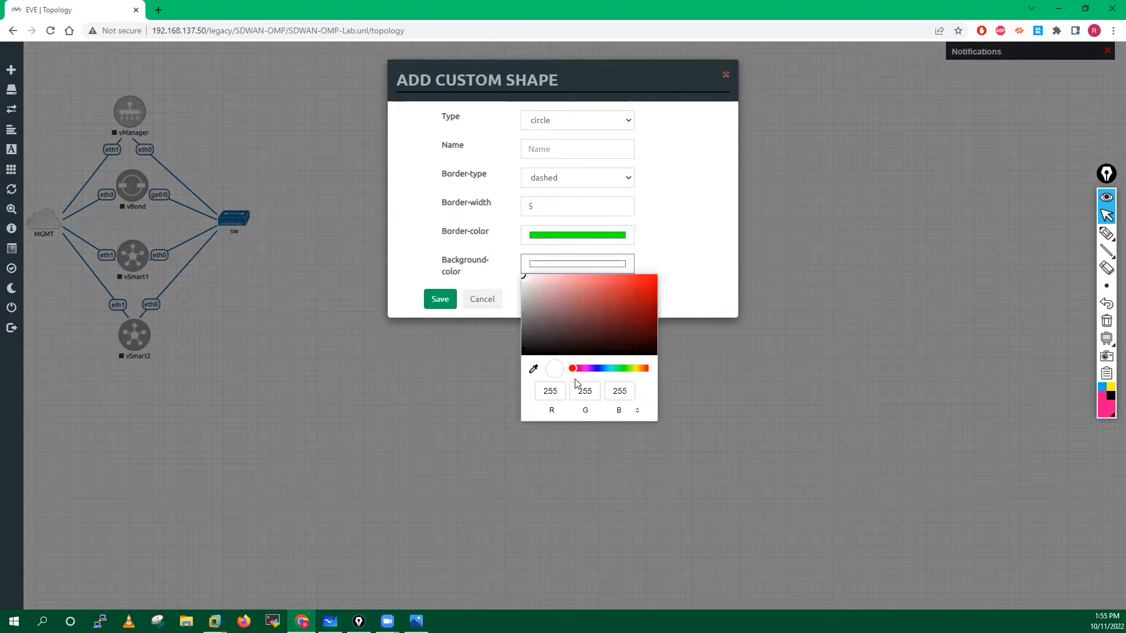
left_click(556, 397)
type("0")
left_click(625, 393)
type("0")
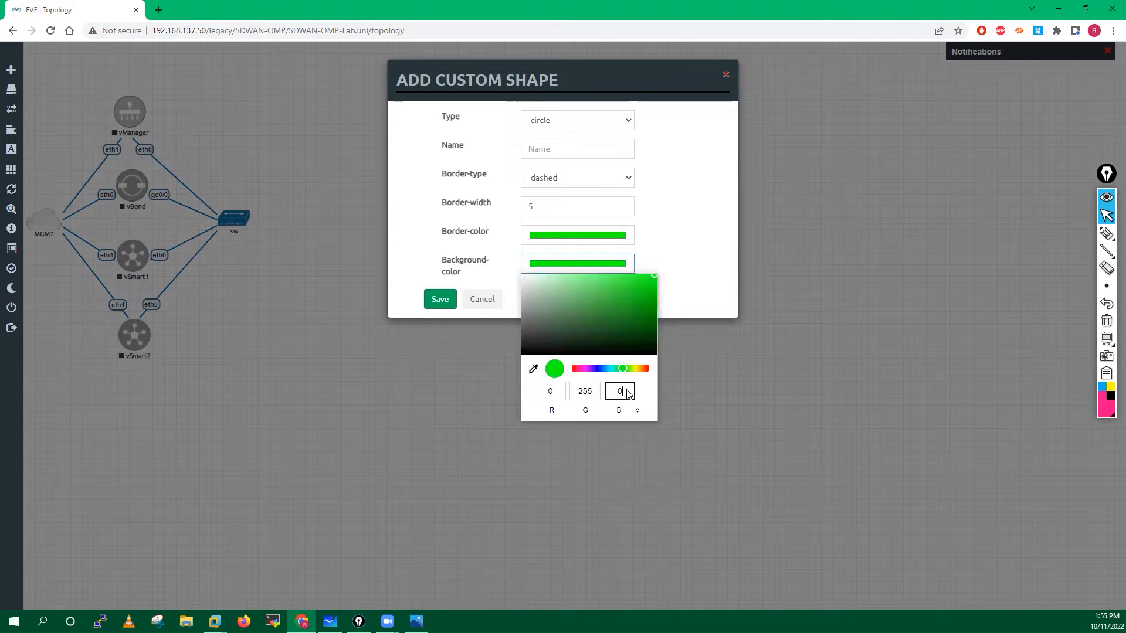
Step: Set the circle's border color to black with RGB 0, 0, 0 and save the shape
left_click(581, 237)
left_click(590, 365)
type("0")
left_click(679, 270)
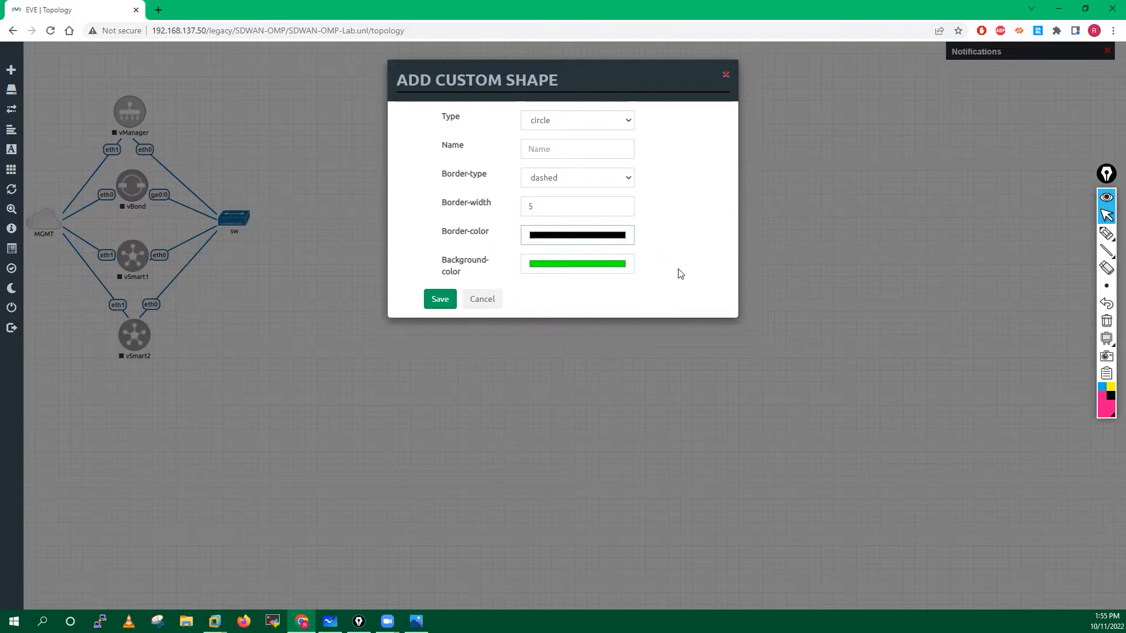
left_click(441, 300)
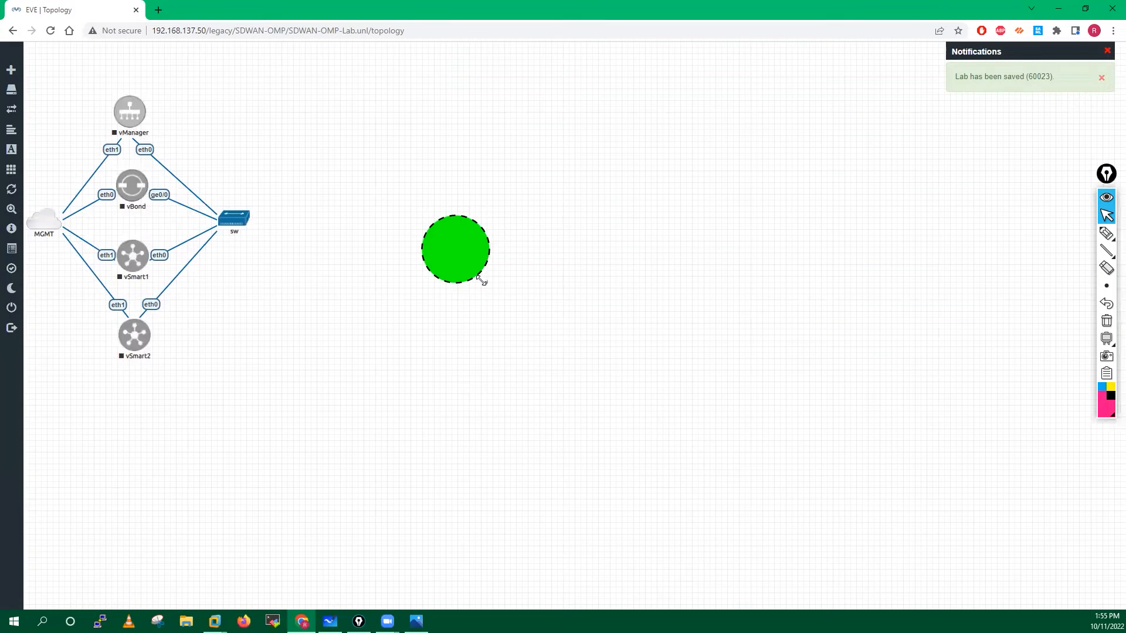
Step: Enlarge the green circle into a tall ellipse and place it so it encloses the four controllers and the MGMT and sw networks
left_click_drag(483, 282, 640, 482)
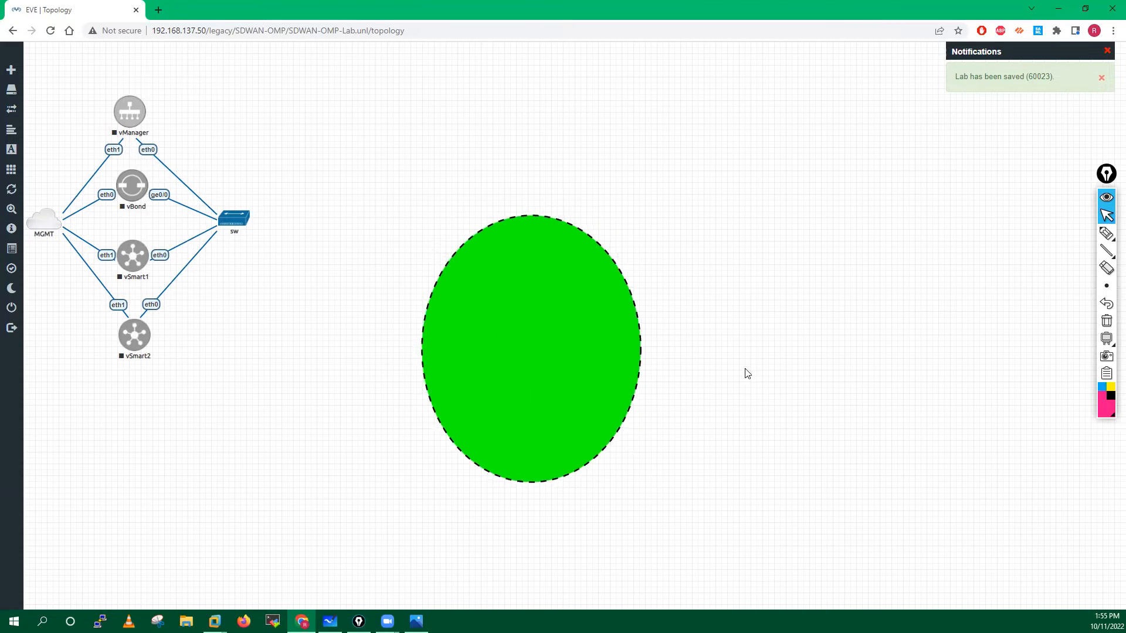
left_click_drag(516, 358, 121, 232)
left_click_drag(239, 355, 265, 379)
mouse_move(221, 320)
left_mouse_down()
mouse_move(204, 301)
mouse_move(214, 300)
left_mouse_up()
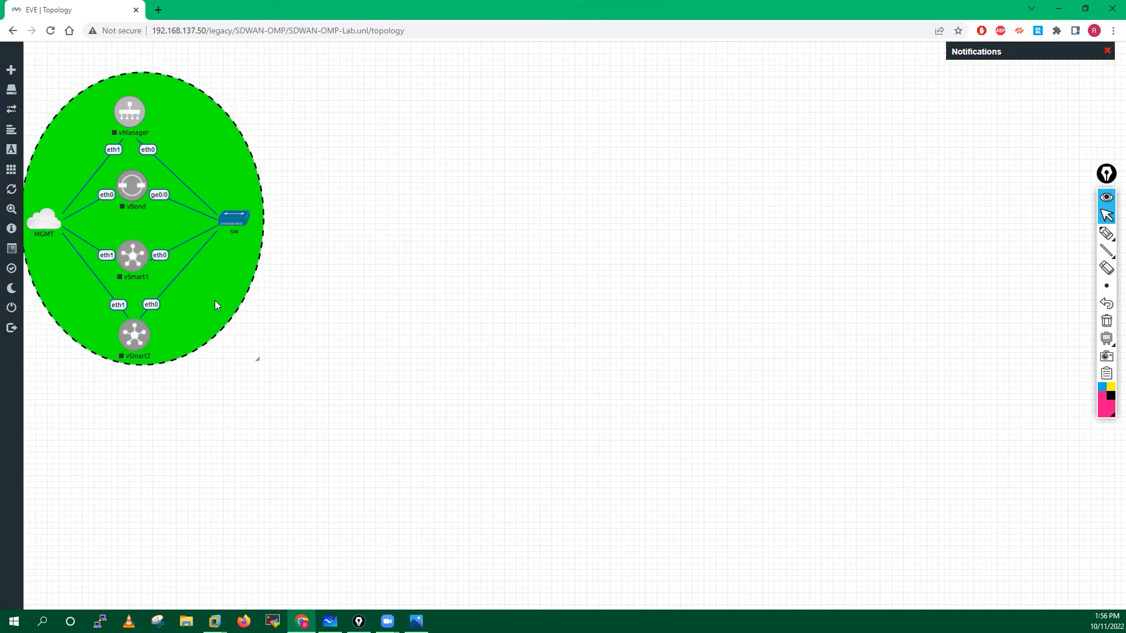
mouse_move(254, 359)
left_mouse_down()
mouse_move(244, 355)
mouse_move(253, 374)
left_mouse_up()
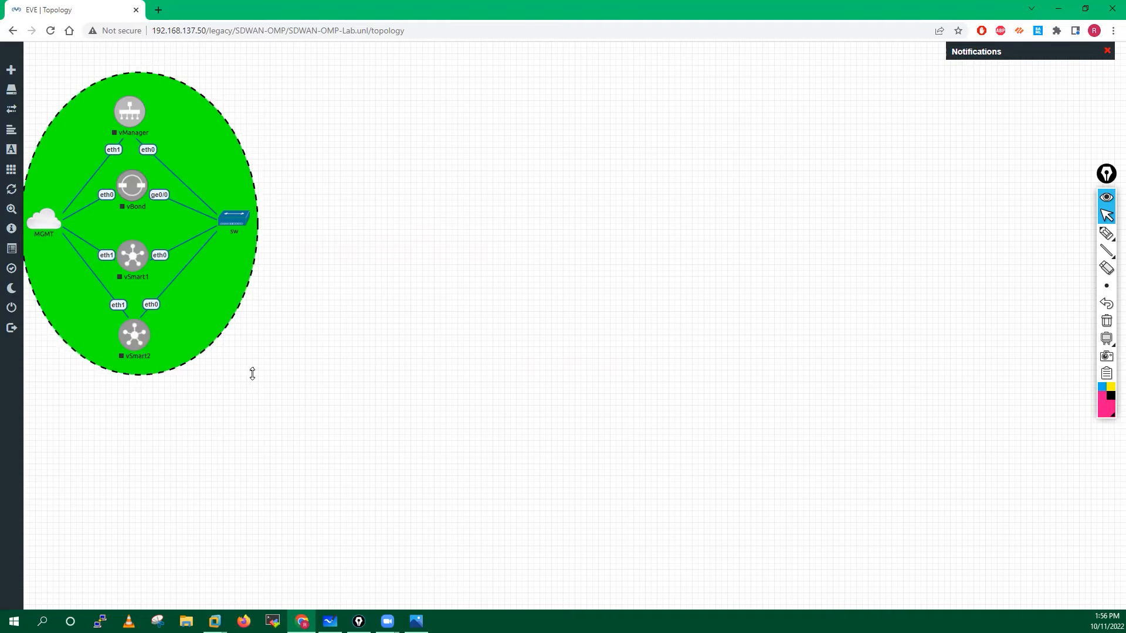
Step: Add a text label reading "Controllers in Cloud" and "Site-10" on two lines, in bold black font size 20
right_click(370, 149)
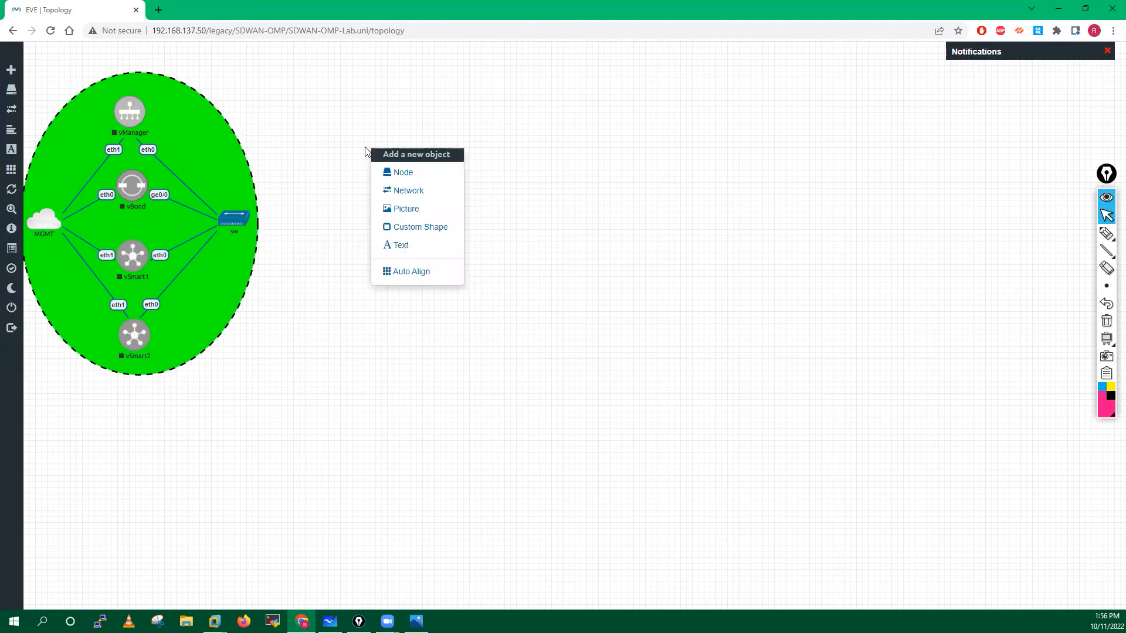
left_click(401, 245)
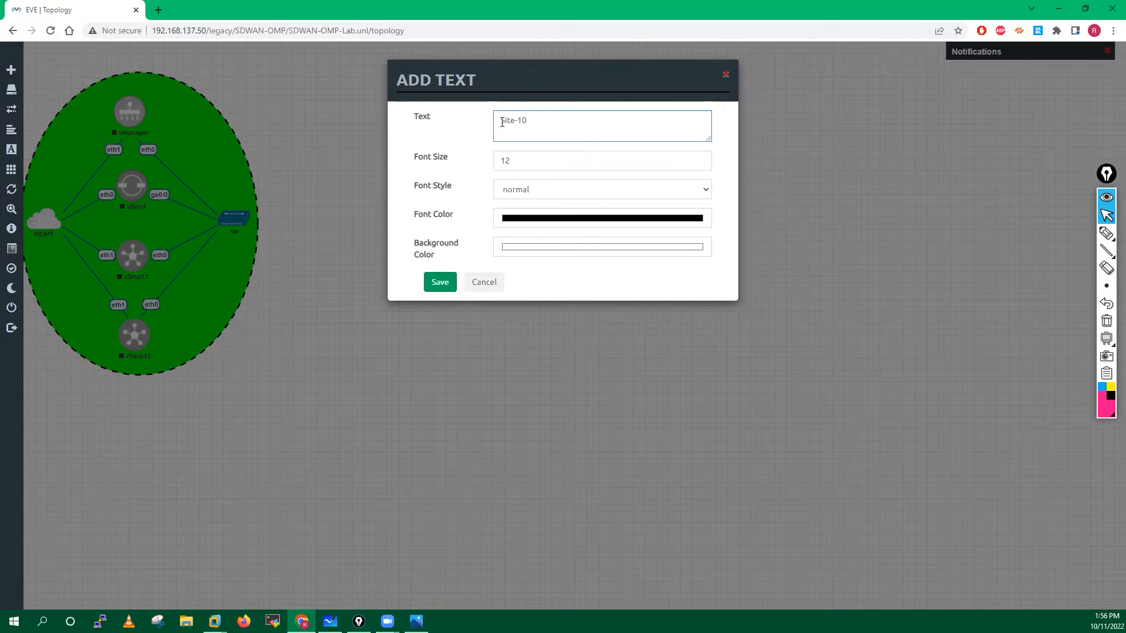
type("Controllers in Cloud")
key("Return")
left_click(524, 188)
left_click(519, 216)
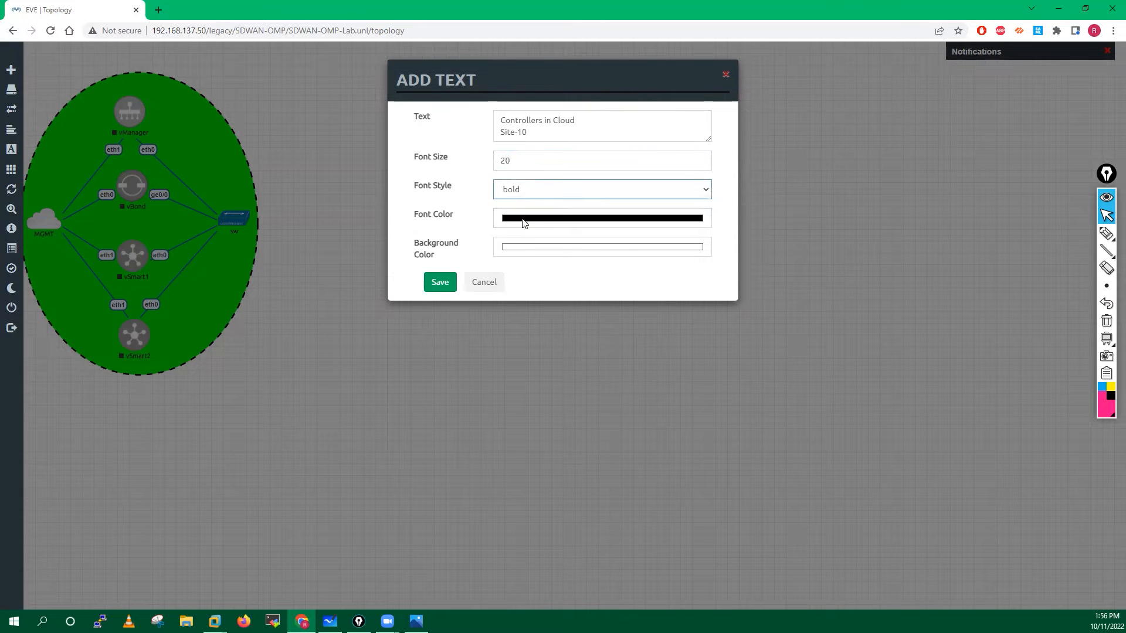
left_click(524, 222)
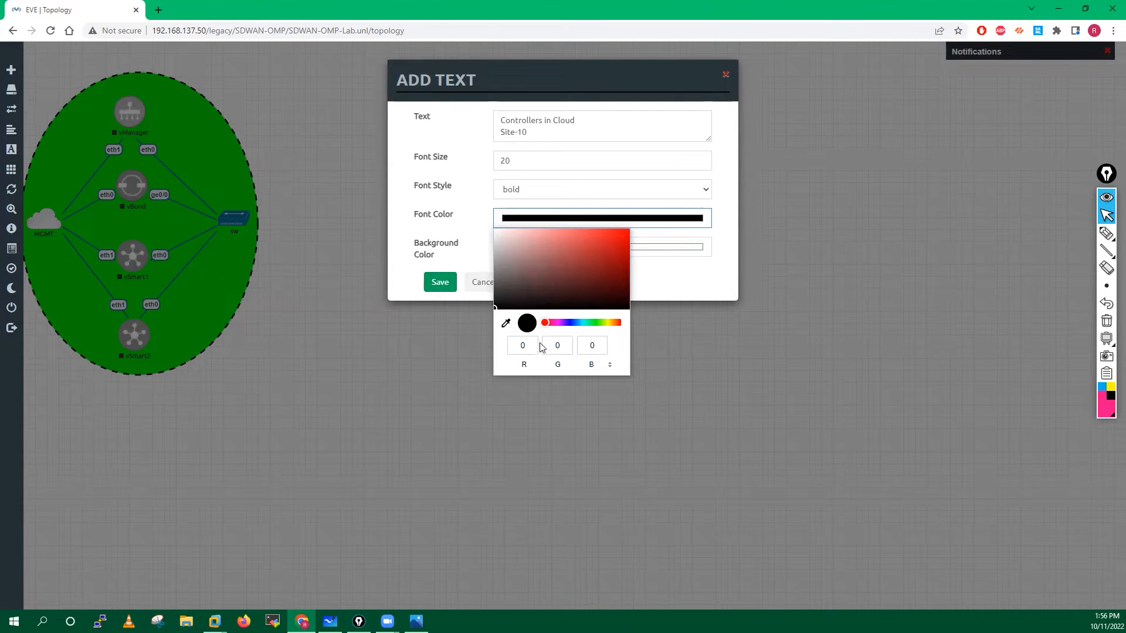
left_click(386, 227)
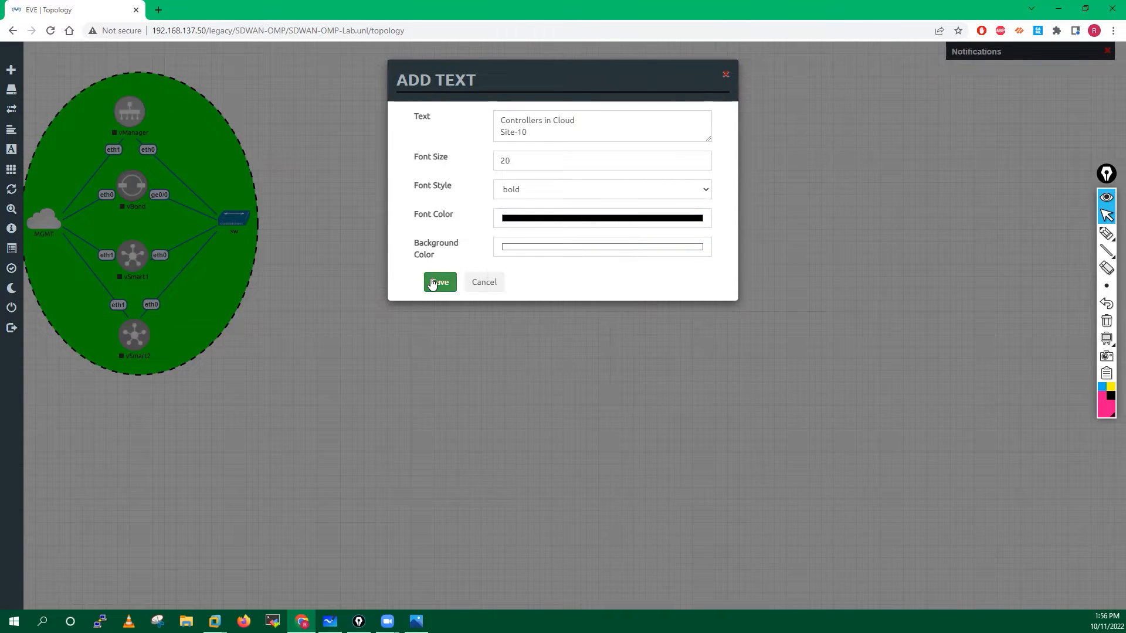
left_click(433, 282)
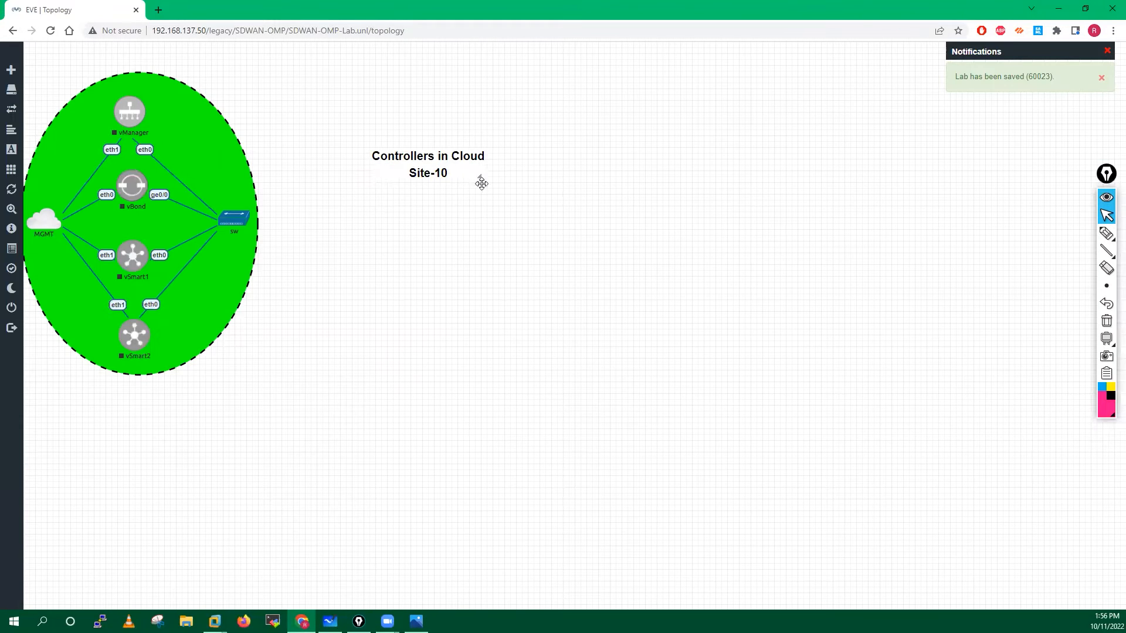
Step: Enlarge the "Controllers in Cloud Site-10" label and place it over the top of the green ellipse, above vManager
left_click_drag(482, 184, 533, 178)
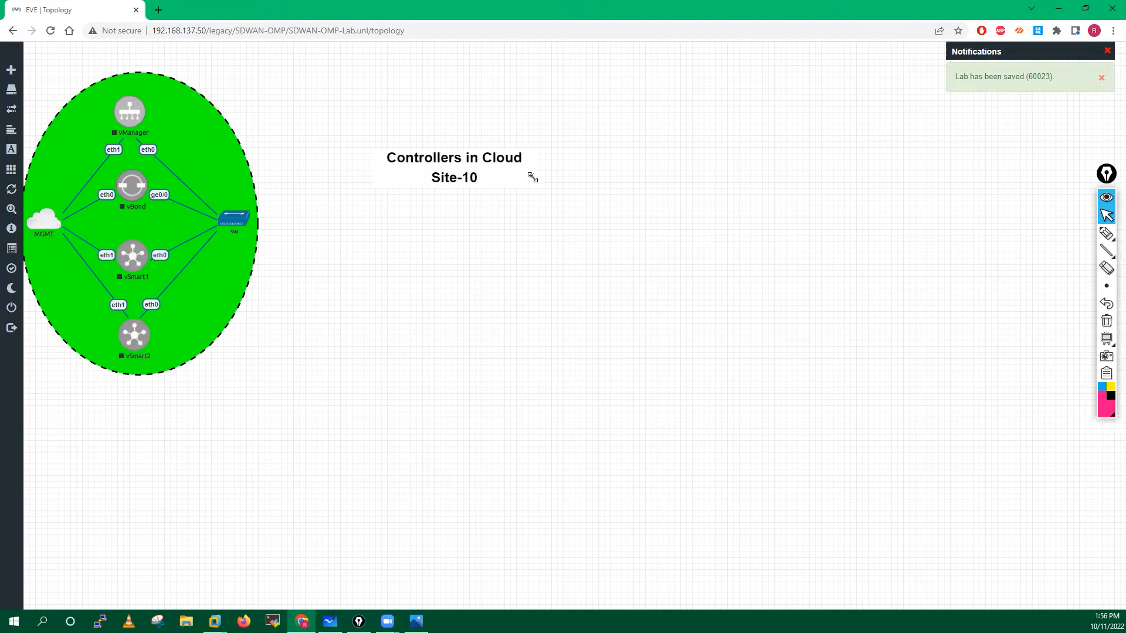
left_click_drag(440, 157, 127, 68)
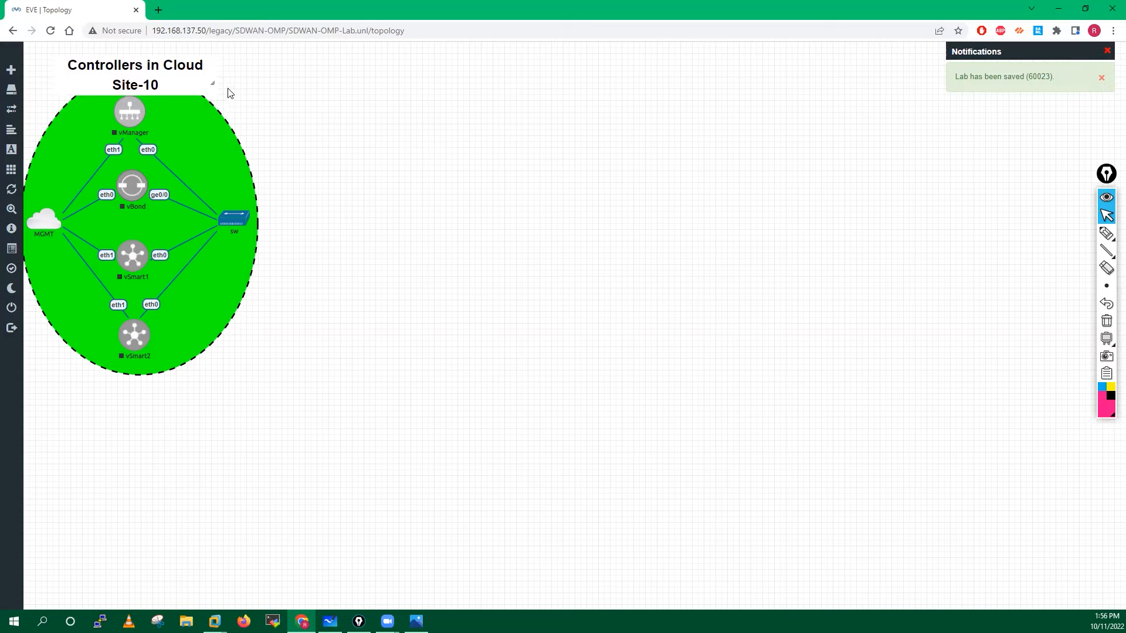
mouse_move(213, 81)
left_mouse_down()
mouse_move(194, 76)
mouse_move(201, 82)
left_mouse_up()
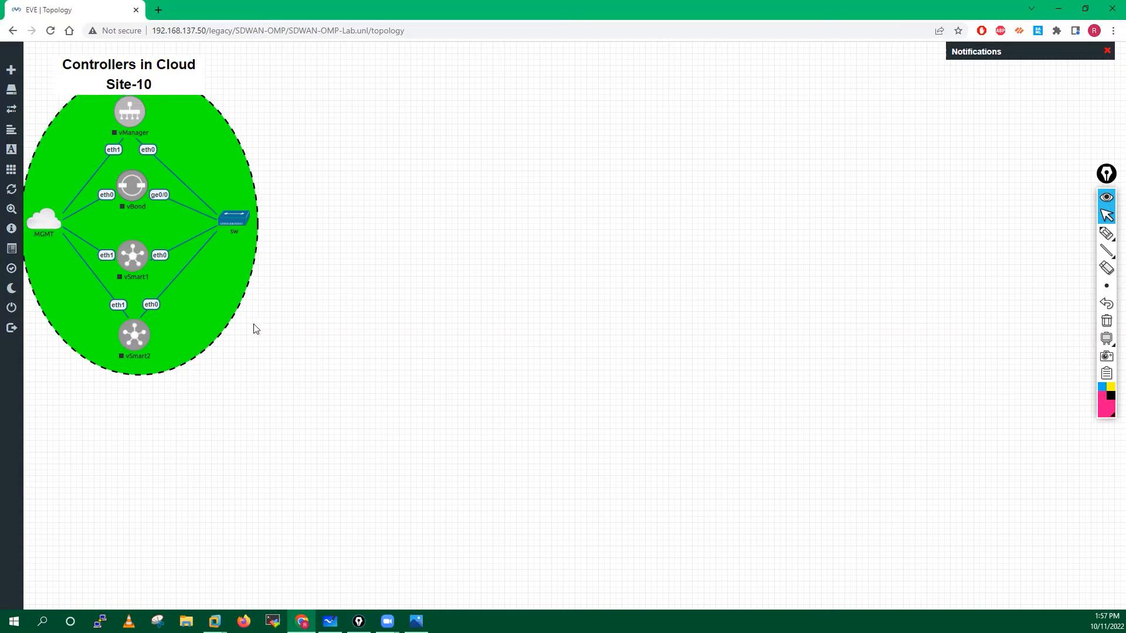
Step: Enlarge and reposition the green ellipse around the controllers and their label, and shift the label slightly up, clear of vManager
left_click_drag(250, 367, 321, 364)
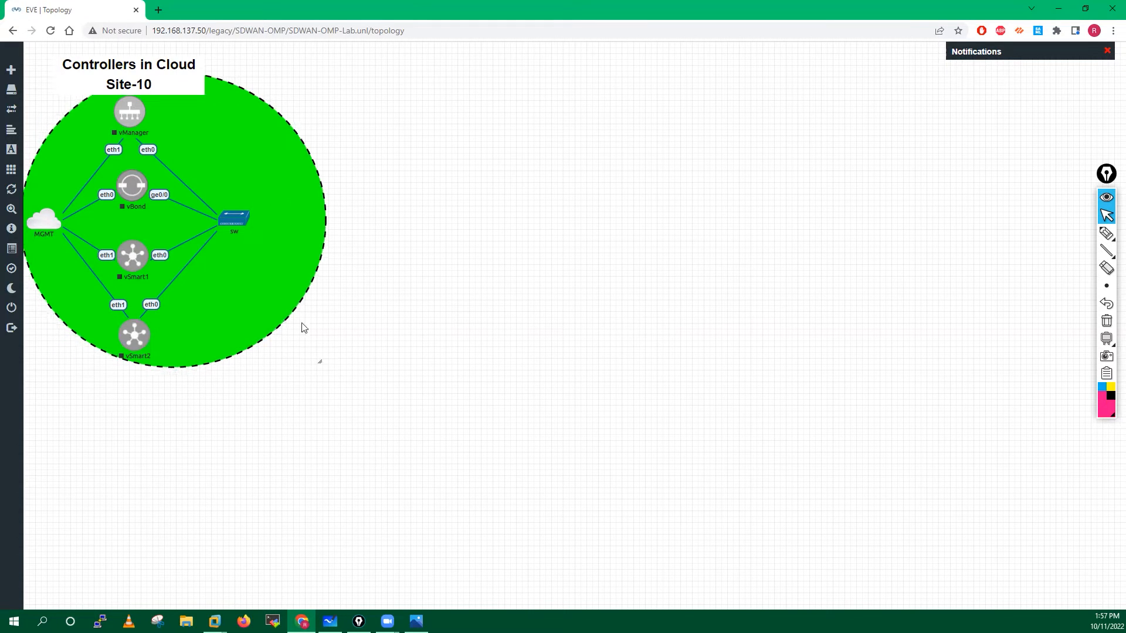
mouse_move(217, 109)
left_mouse_down()
mouse_move(205, 92)
mouse_move(206, 101)
left_mouse_up()
left_click_drag(305, 345, 282, 393)
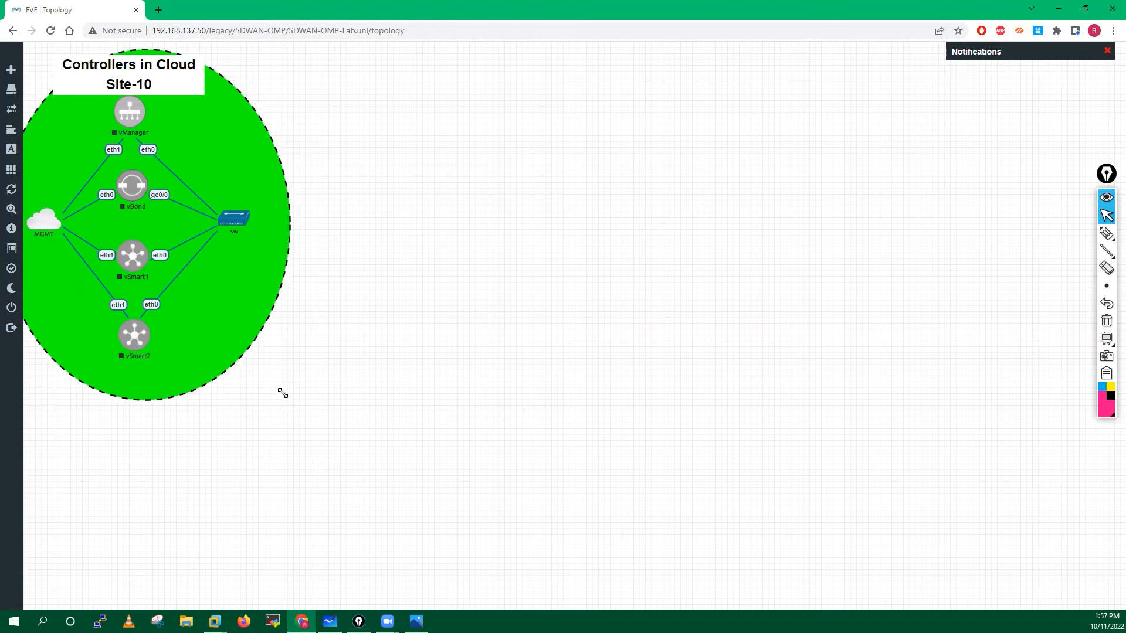
left_click_drag(237, 184, 231, 167)
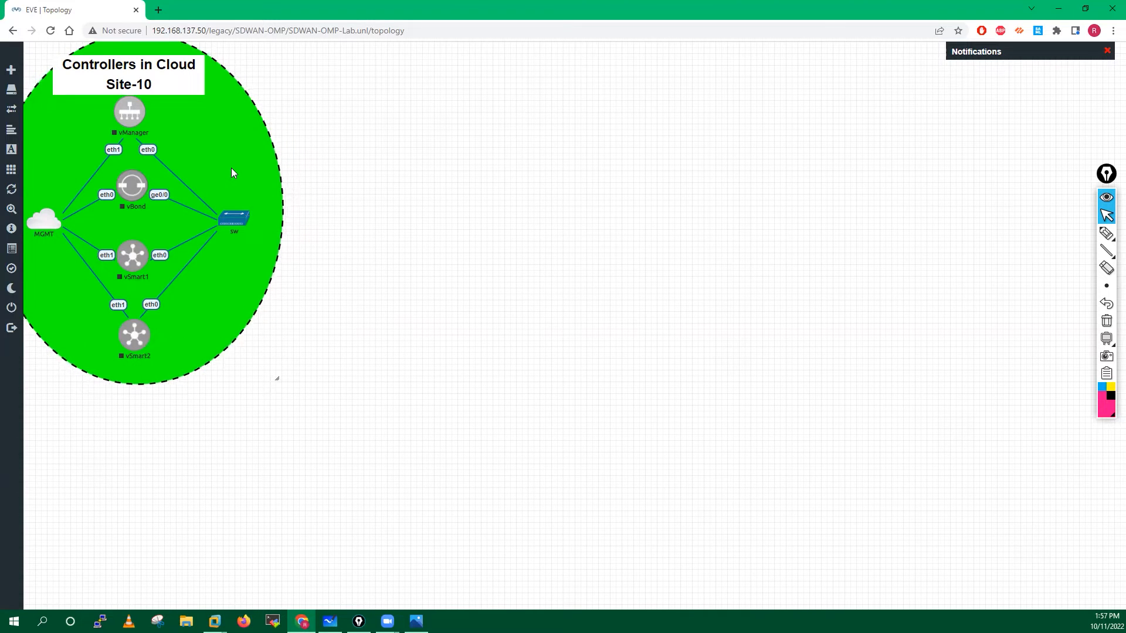
mouse_move(163, 69)
left_mouse_down()
mouse_move(196, 81)
mouse_move(150, 66)
left_mouse_up()
mouse_move(276, 375)
left_mouse_down()
mouse_move(254, 375)
mouse_move(283, 378)
mouse_move(274, 385)
left_mouse_up()
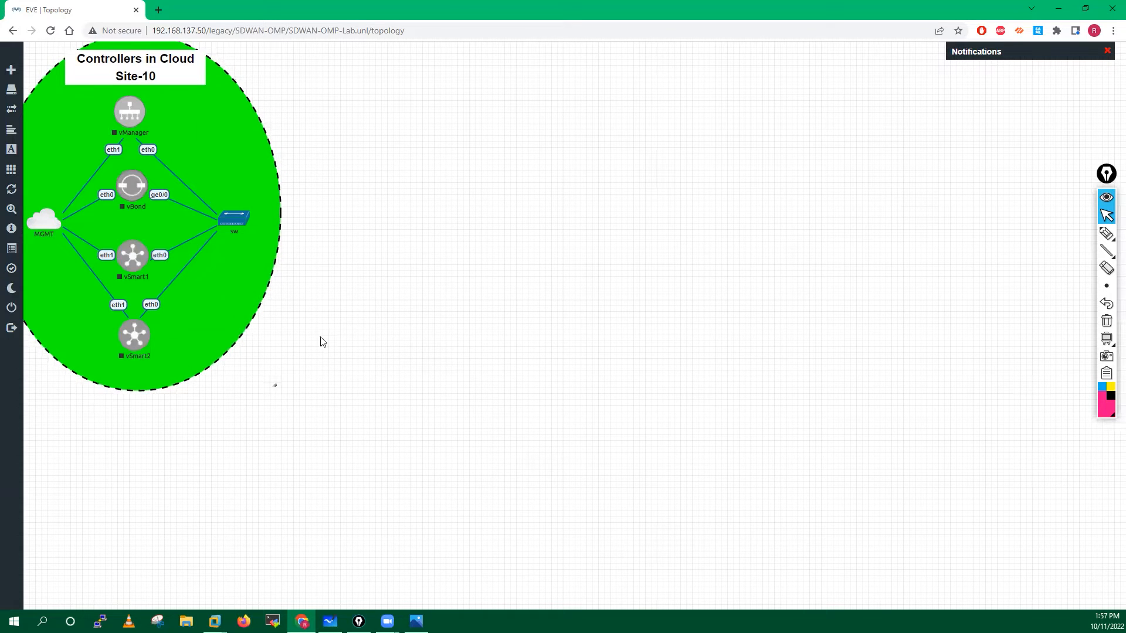
Step: Begin a new node from the Cisco IOS 3725 (Dynamips) template and name it PE-Router
right_click(417, 223)
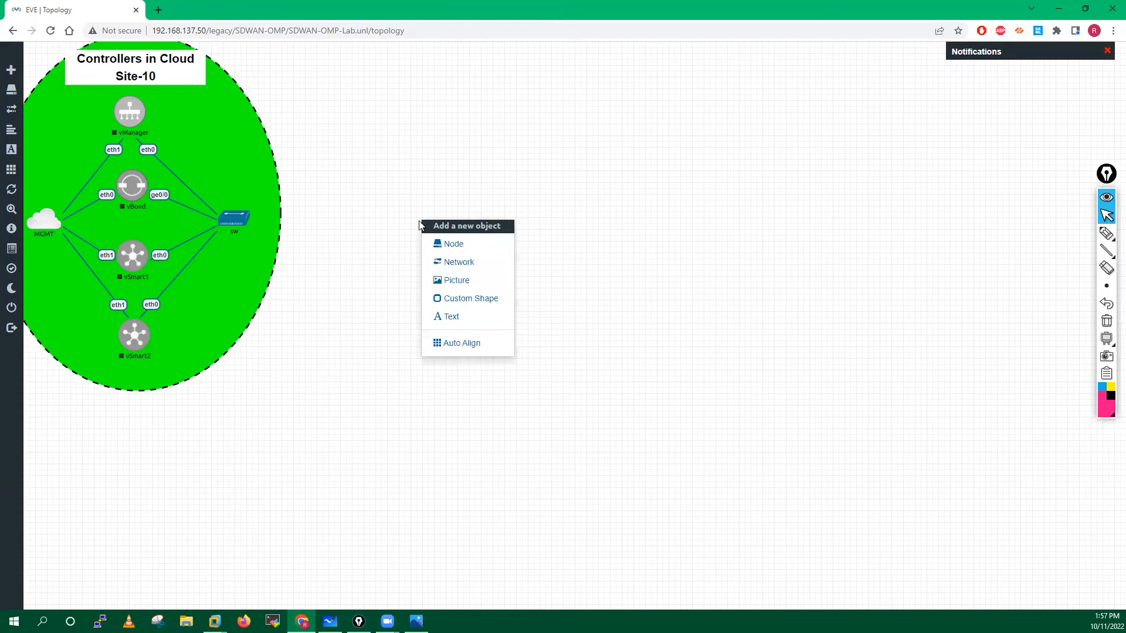
left_click(454, 244)
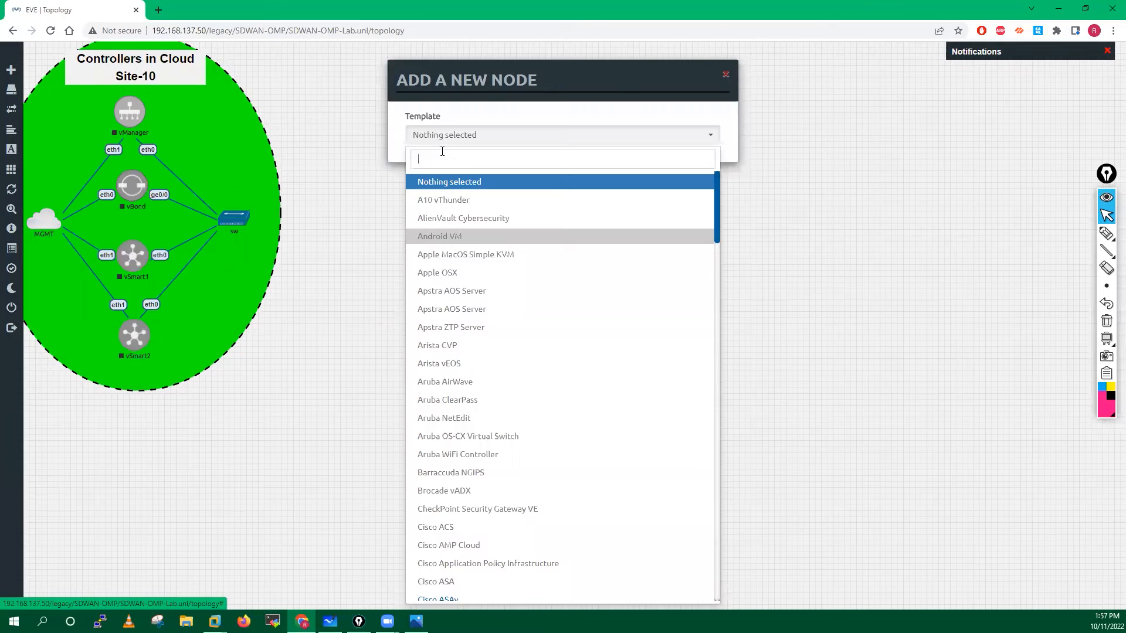
type("ios")
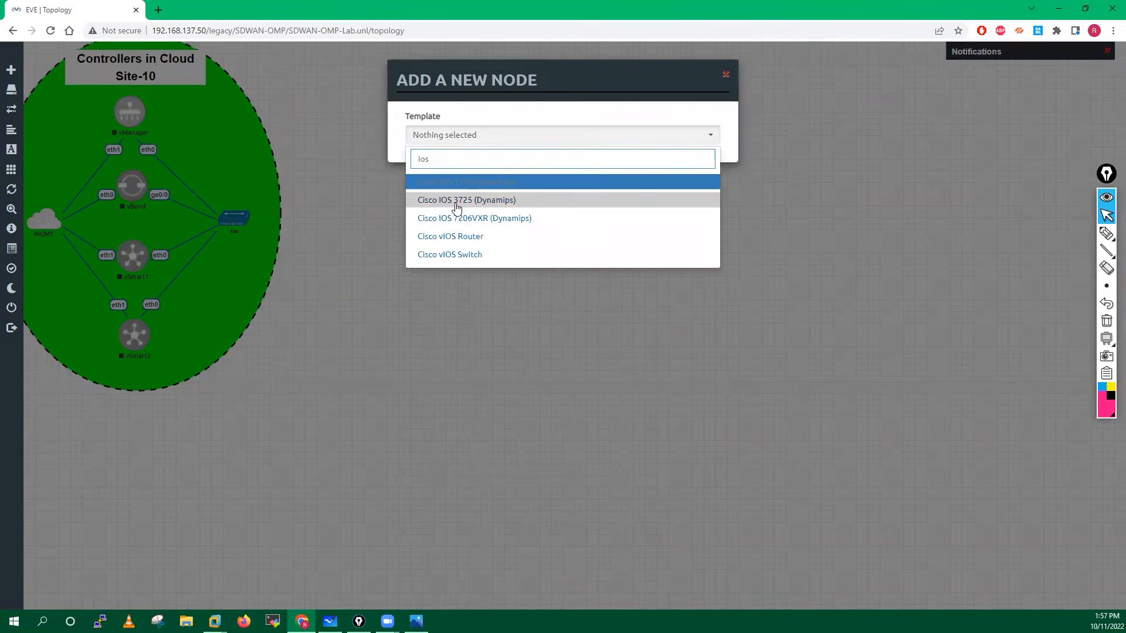
left_click(457, 200)
type("PE-Router")
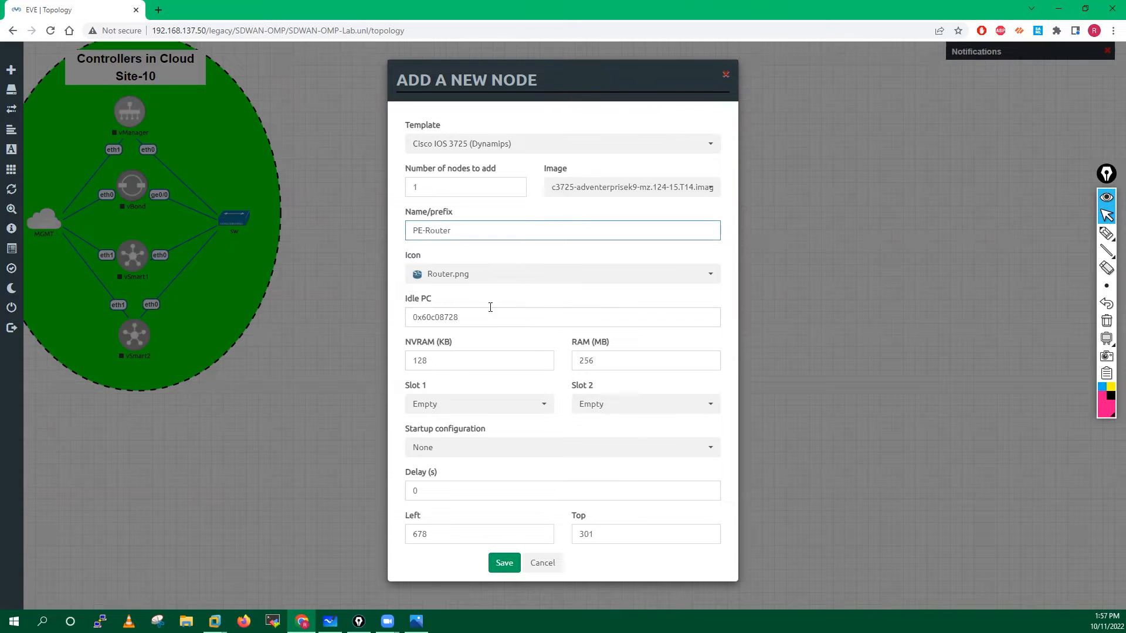
Step: Set both Slot 1 and Slot 2 of the PE-Router node to NM-16ESW and save the node
left_click(499, 408)
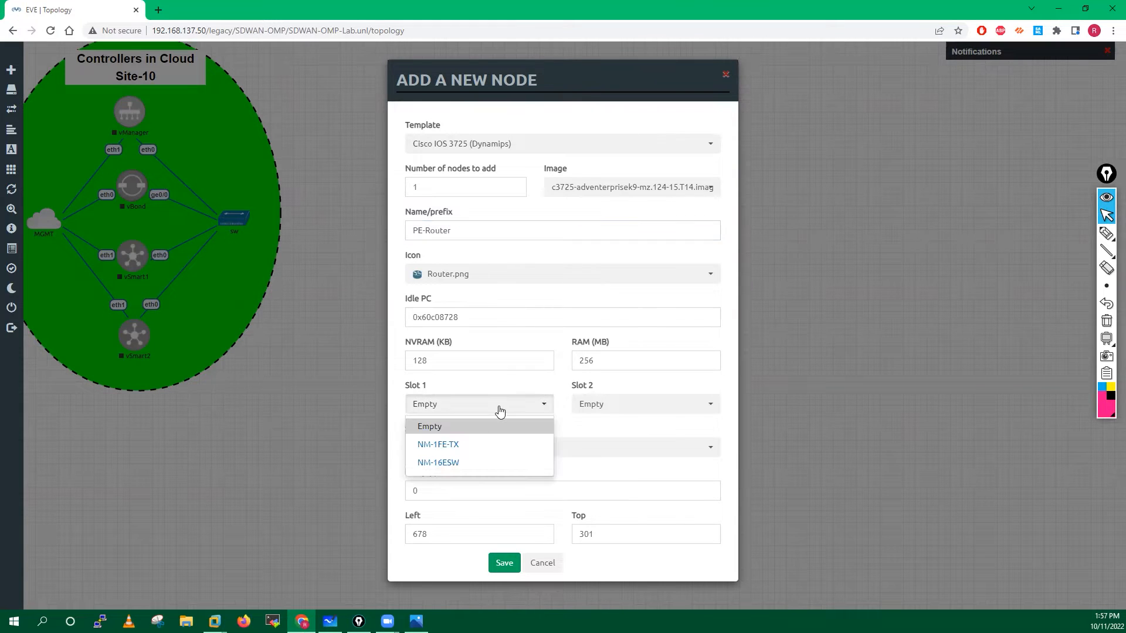
left_click(437, 464)
left_click(618, 407)
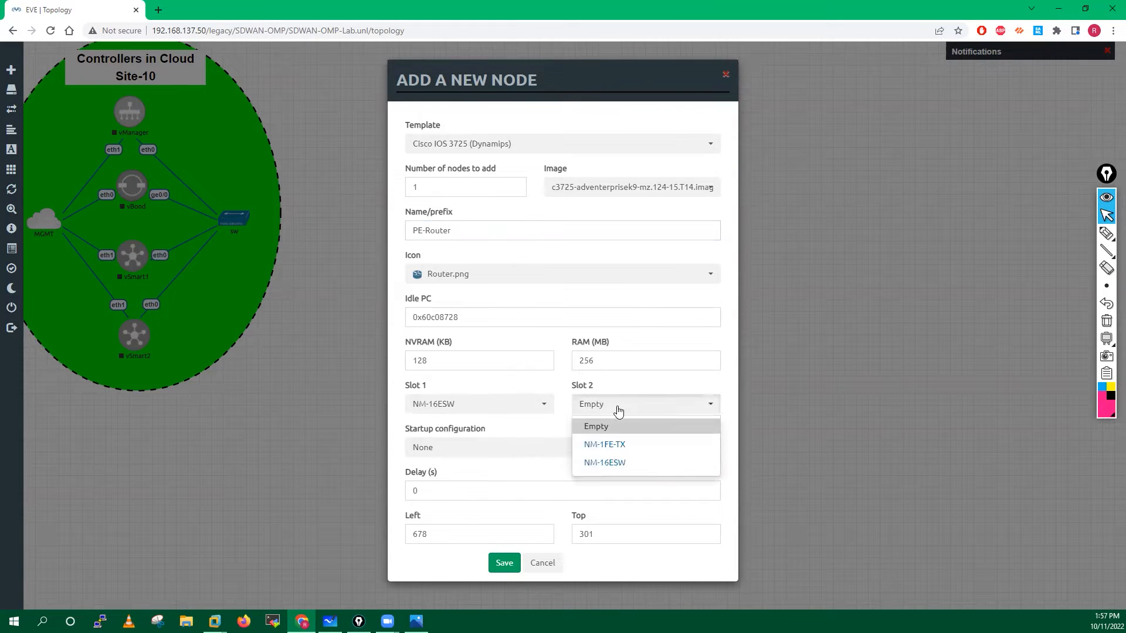
left_click(599, 464)
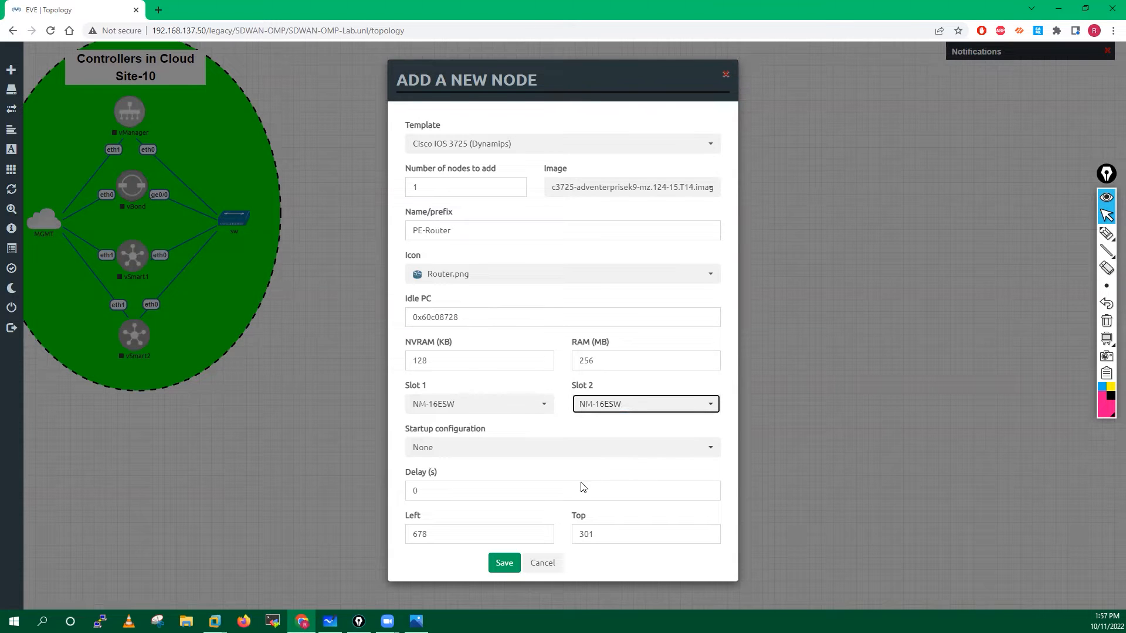
left_click(504, 562)
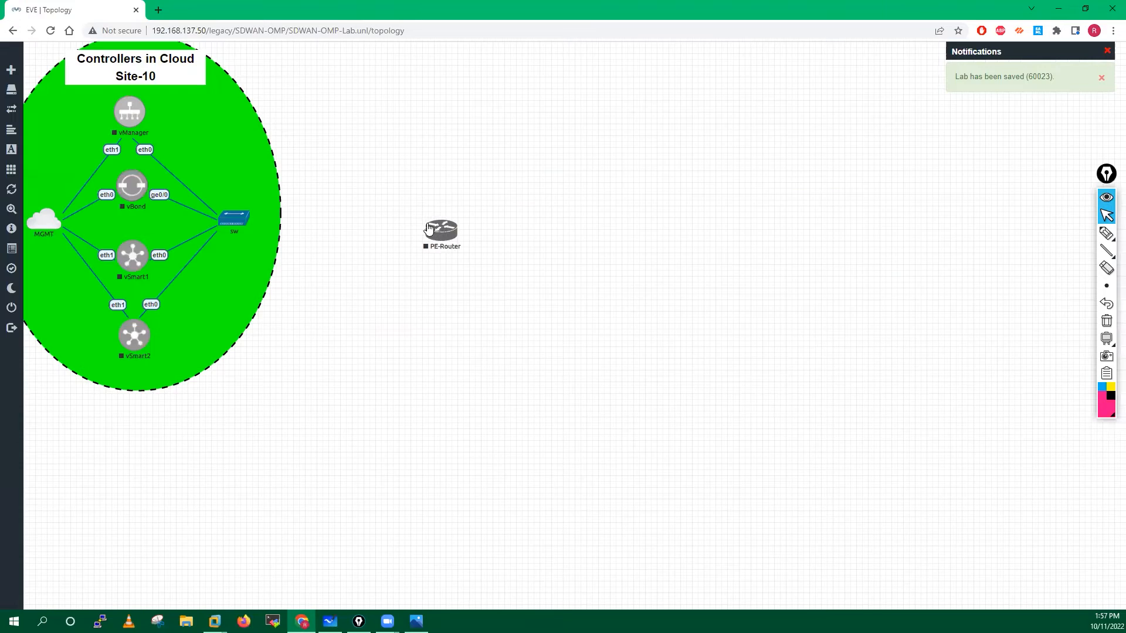
Step: Connect PE-Router's fa0/0 interface to the sw network and place the router just outside the green ellipse, level with sw
left_click_drag(446, 235, 241, 215)
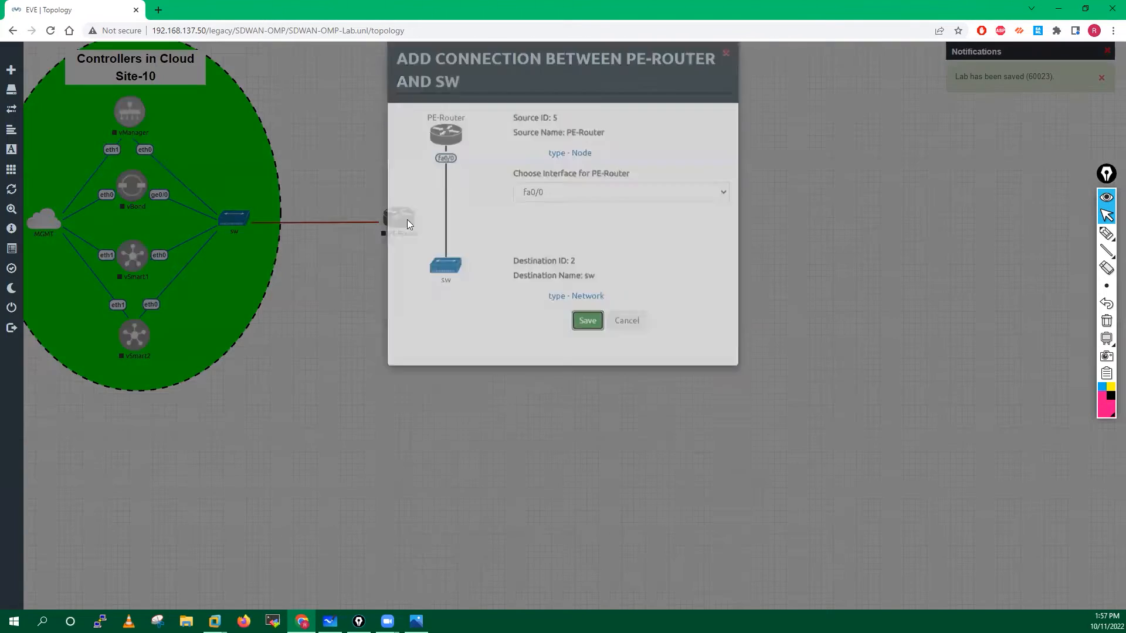
left_click(585, 319)
left_click_drag(397, 224, 377, 227)
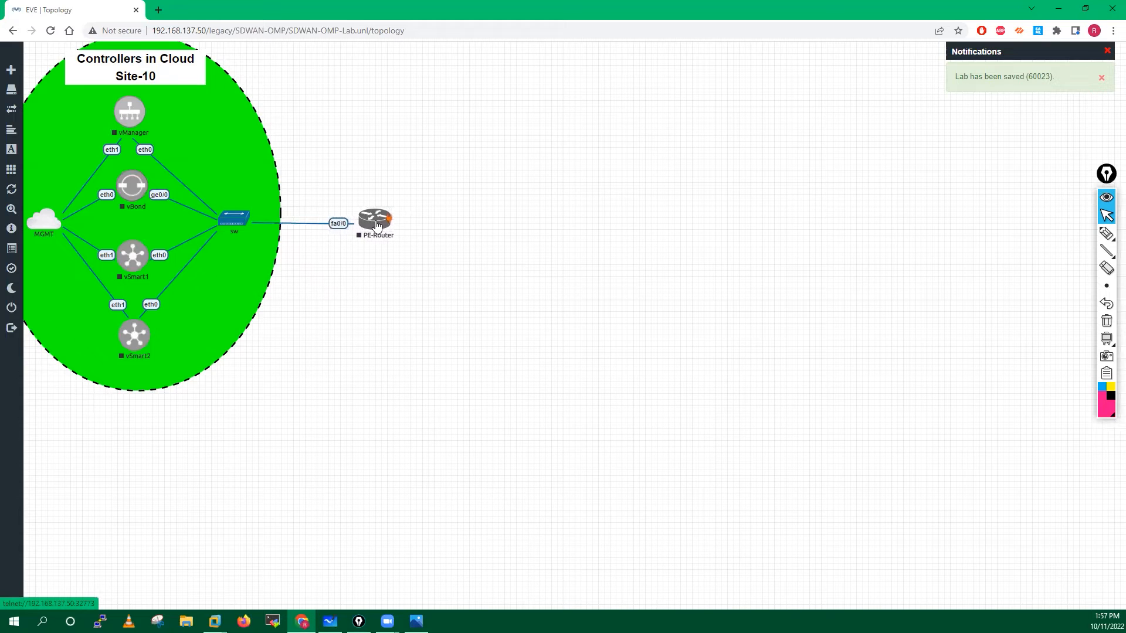
Step: Begin another node from the Cisco IOS 3725 (Dynamips) template, east of PE-Router, and name it MPLS
right_click(600, 219)
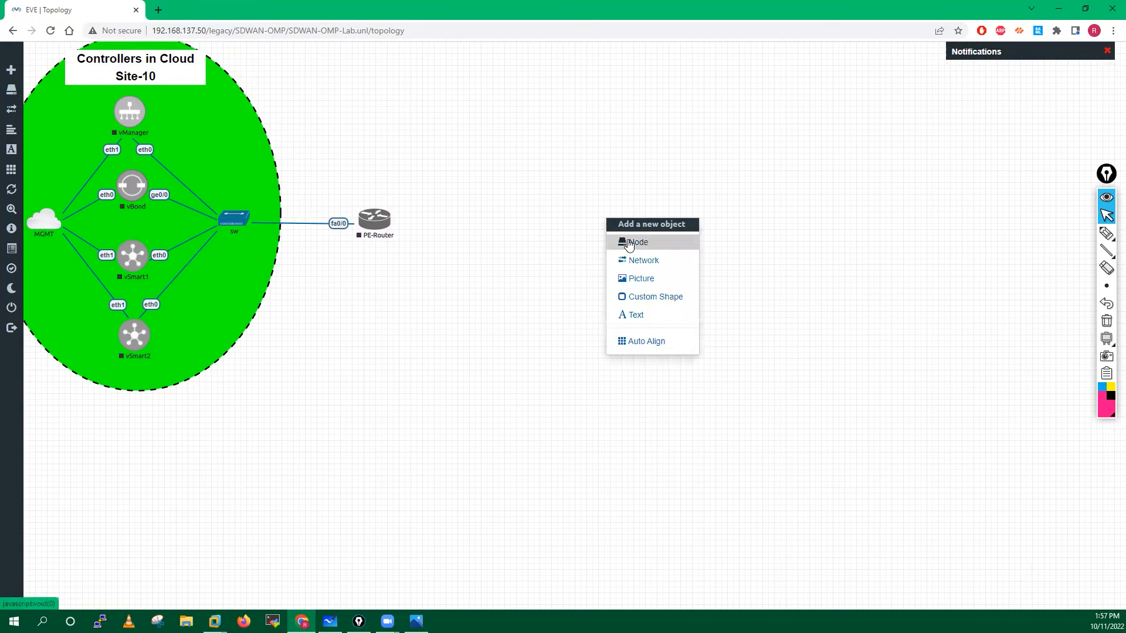
left_click(631, 243)
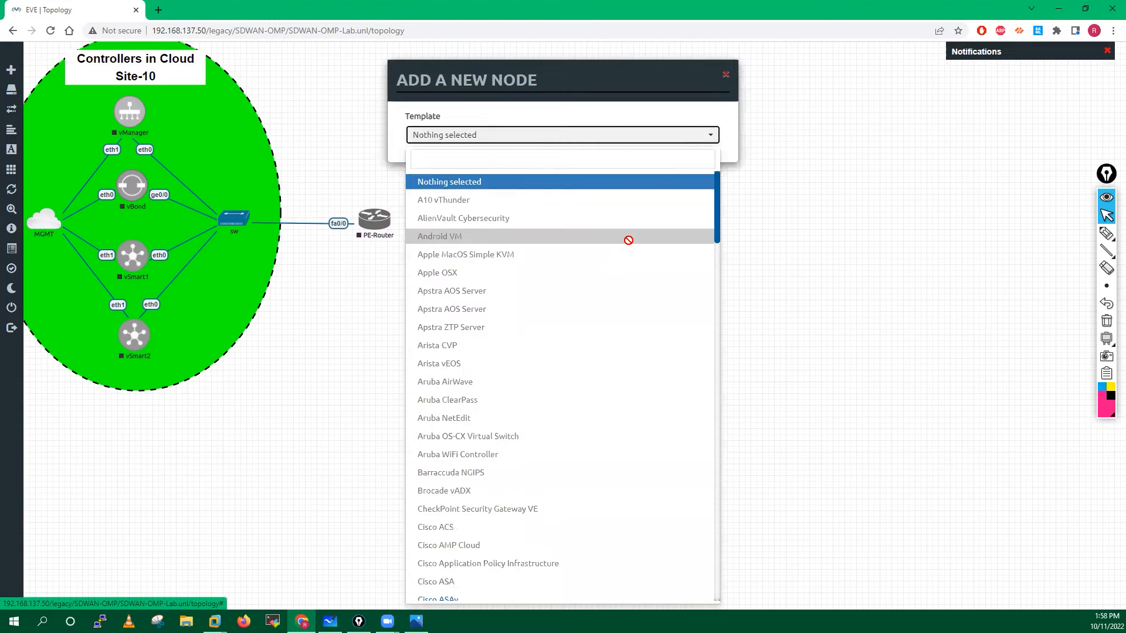
type("ios")
left_click(493, 206)
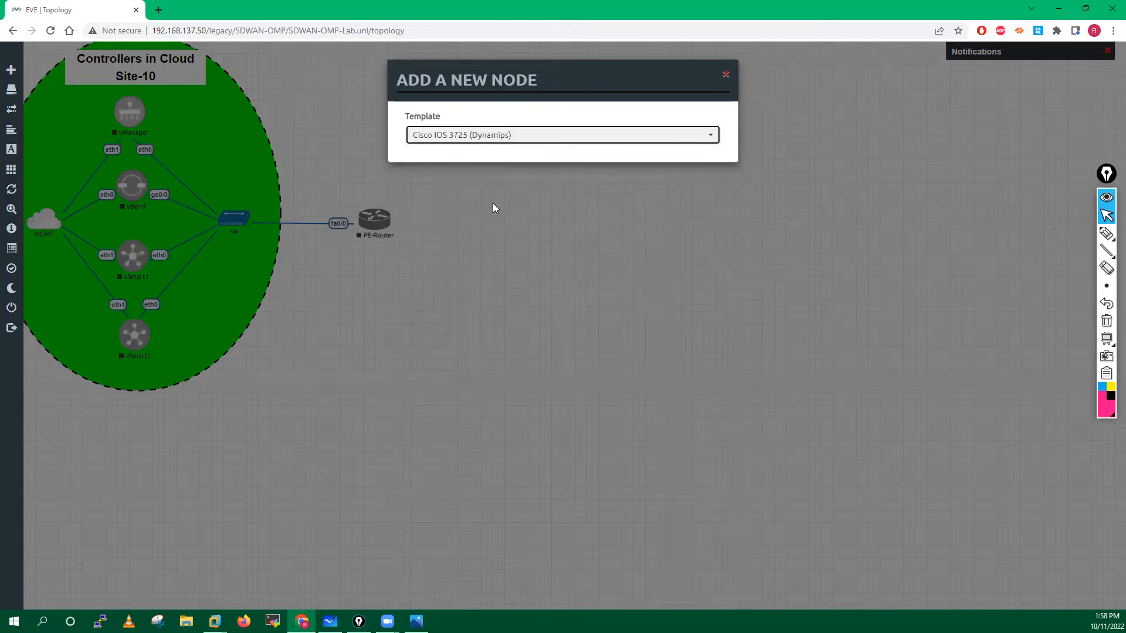
left_click_drag(437, 232, 296, 241)
type("MPLS")
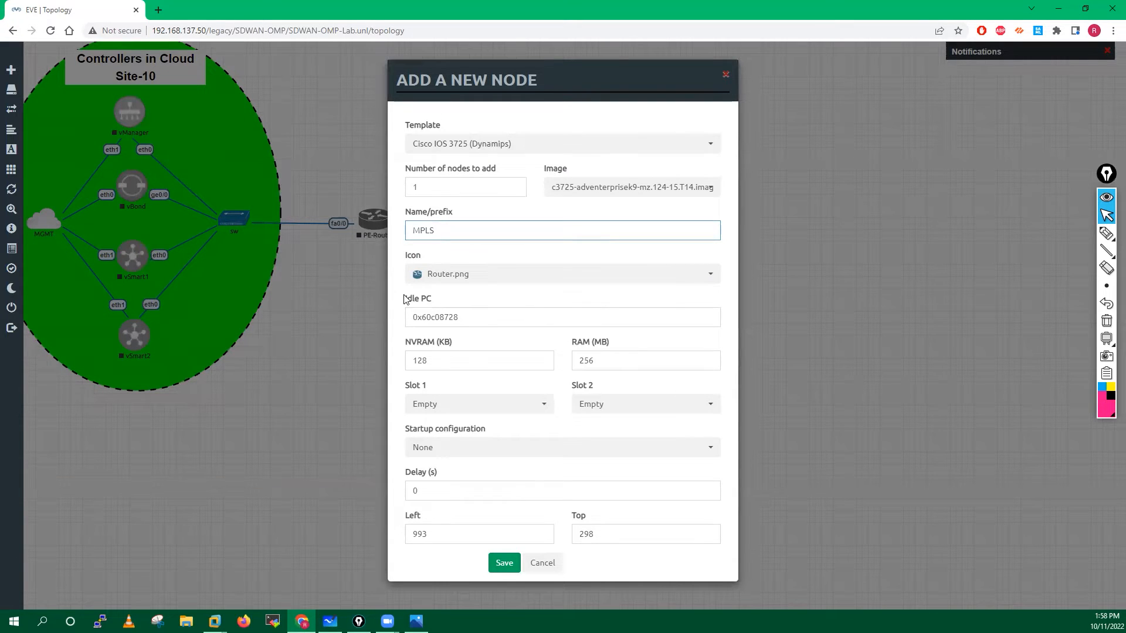
Step: Set the MPLS node's icon to XR.png, save the node and place it east of PE-Router at the same height
left_click(447, 274)
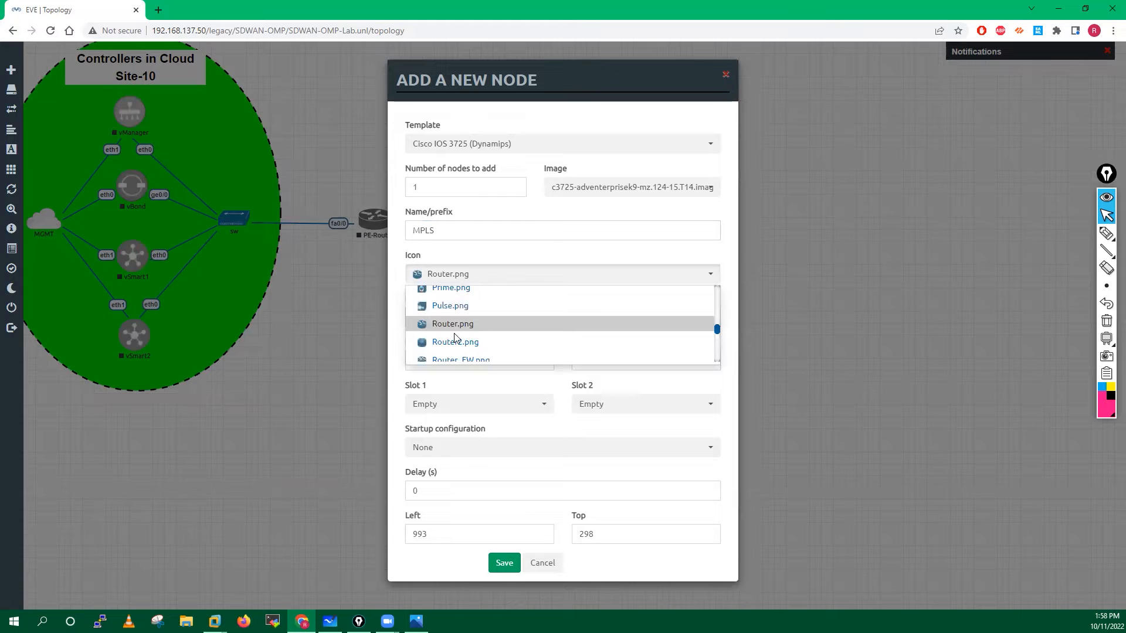
scroll(458, 333, "down", 1)
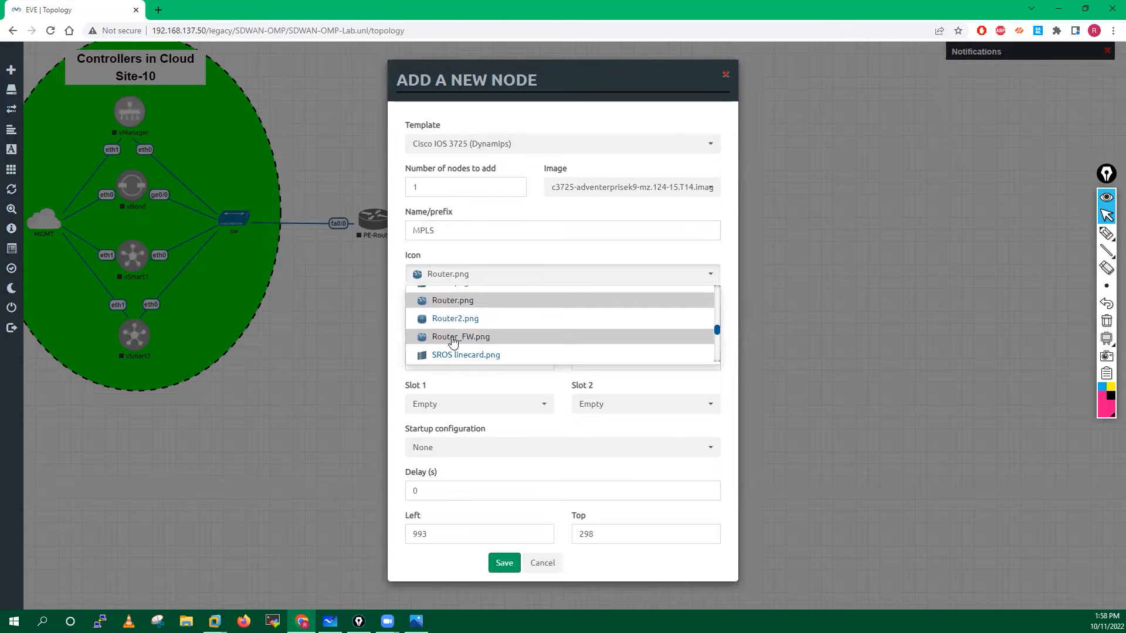
scroll(462, 336, "down", 2)
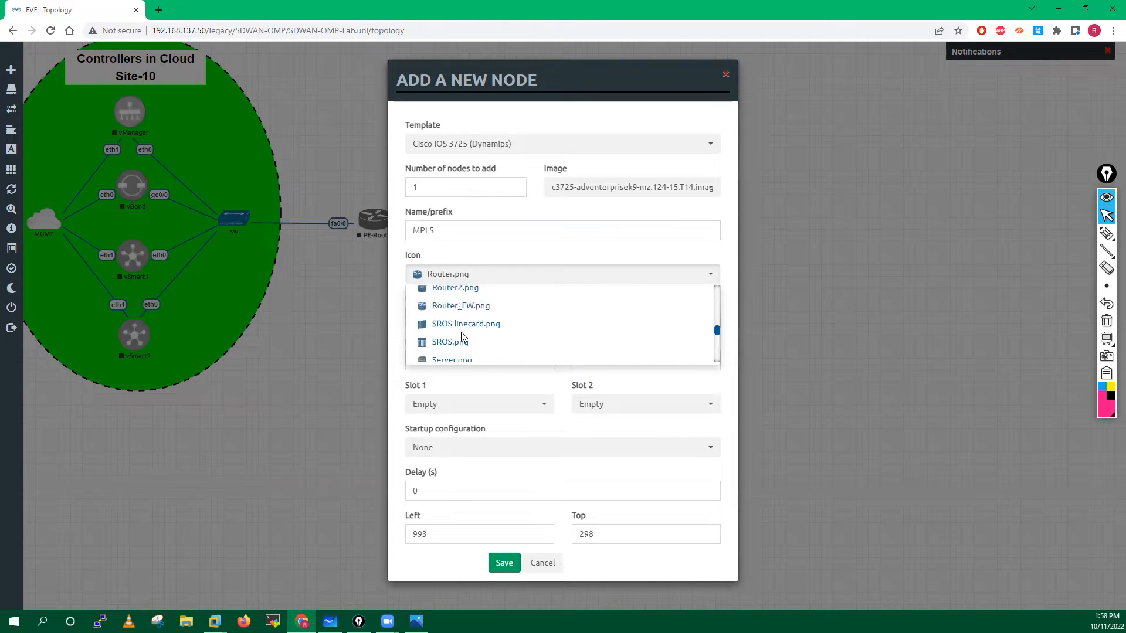
scroll(463, 335, "down", 3)
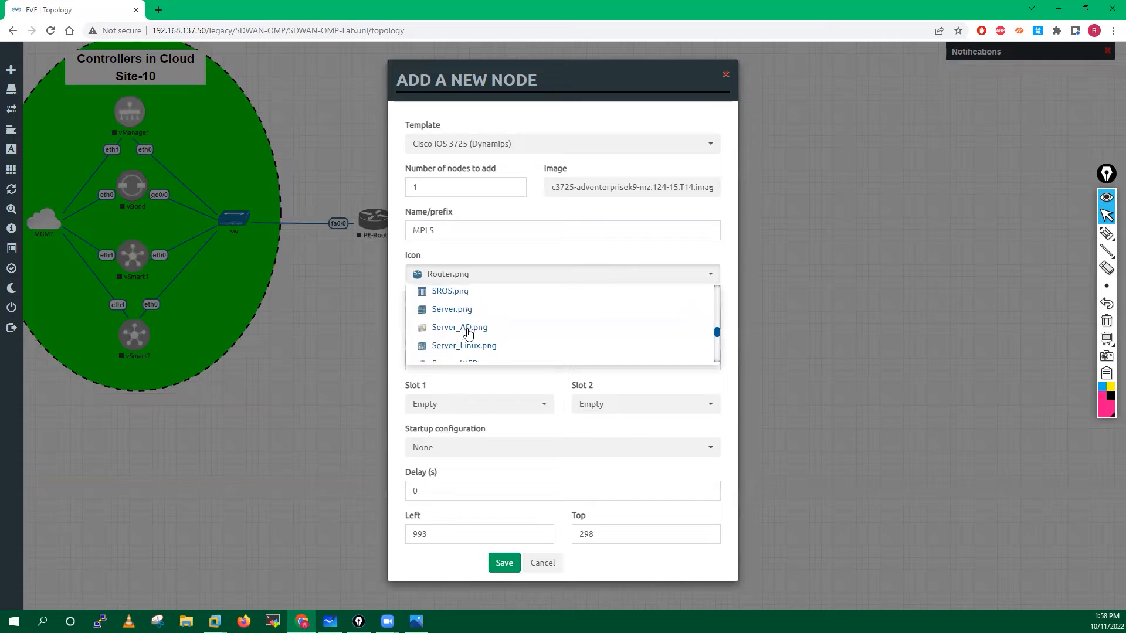
scroll(468, 333, "down", 7)
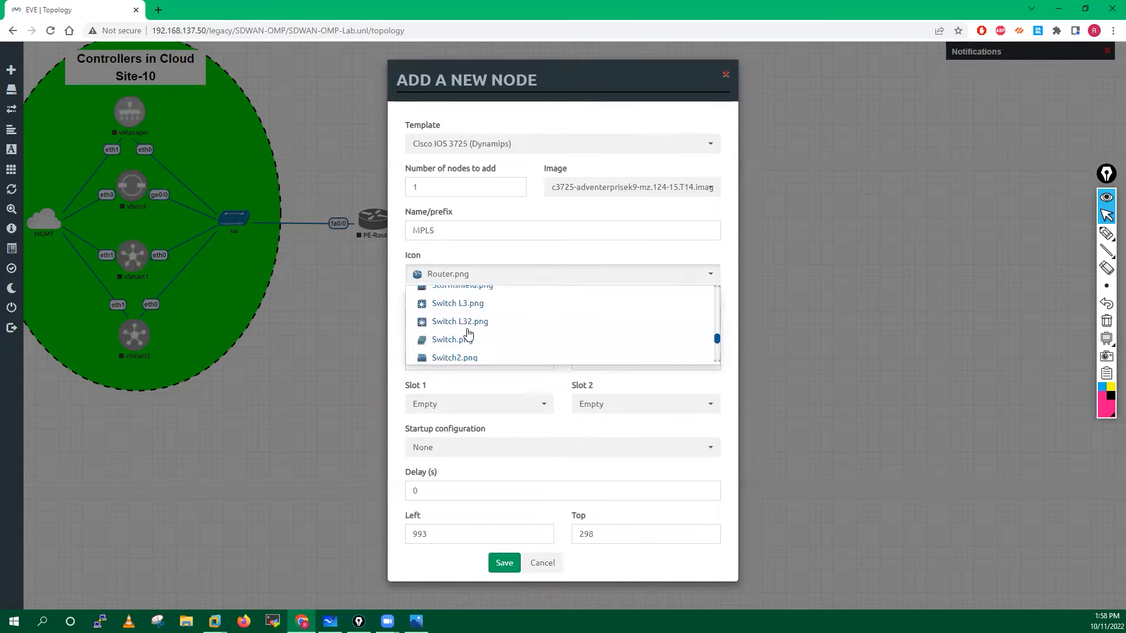
scroll(469, 333, "down", 3)
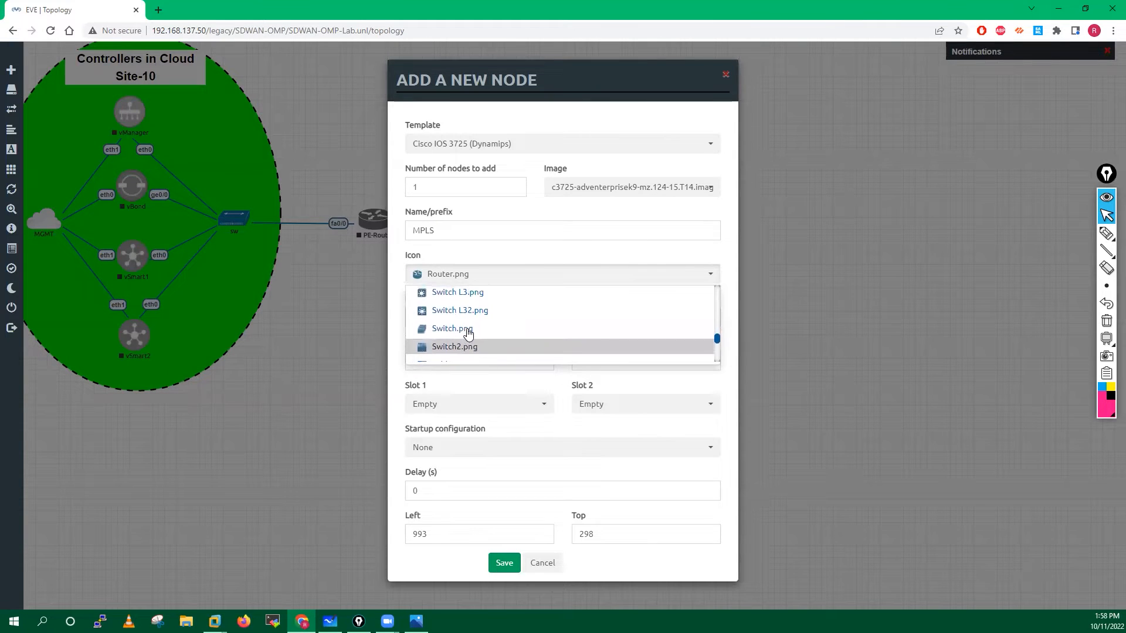
scroll(469, 333, "down", 3)
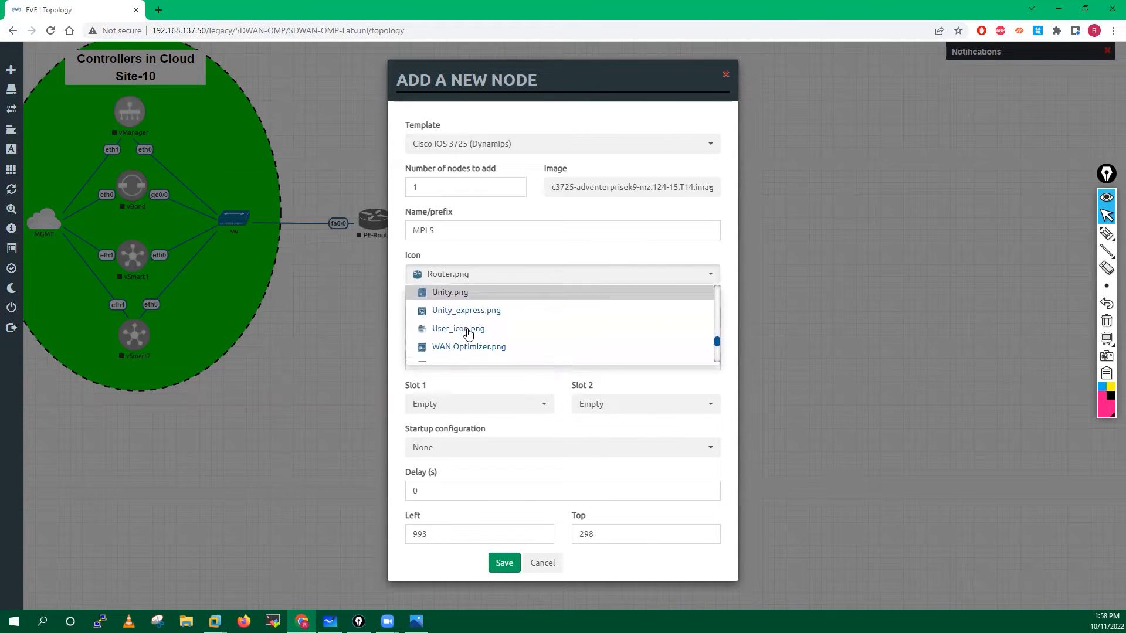
scroll(468, 333, "down", 4)
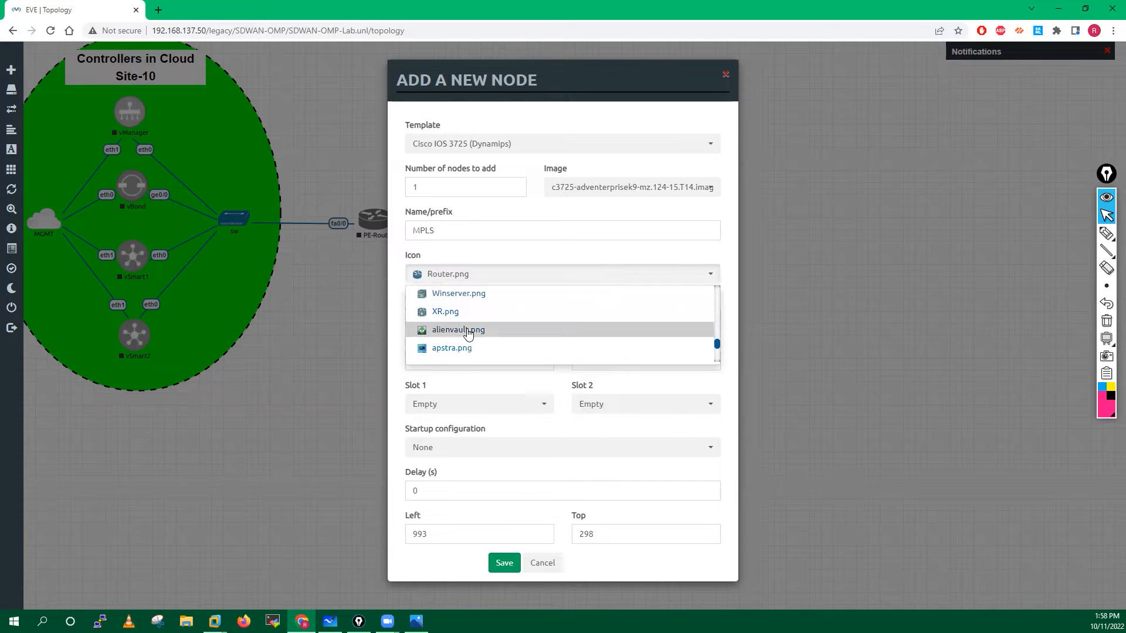
left_click(444, 292)
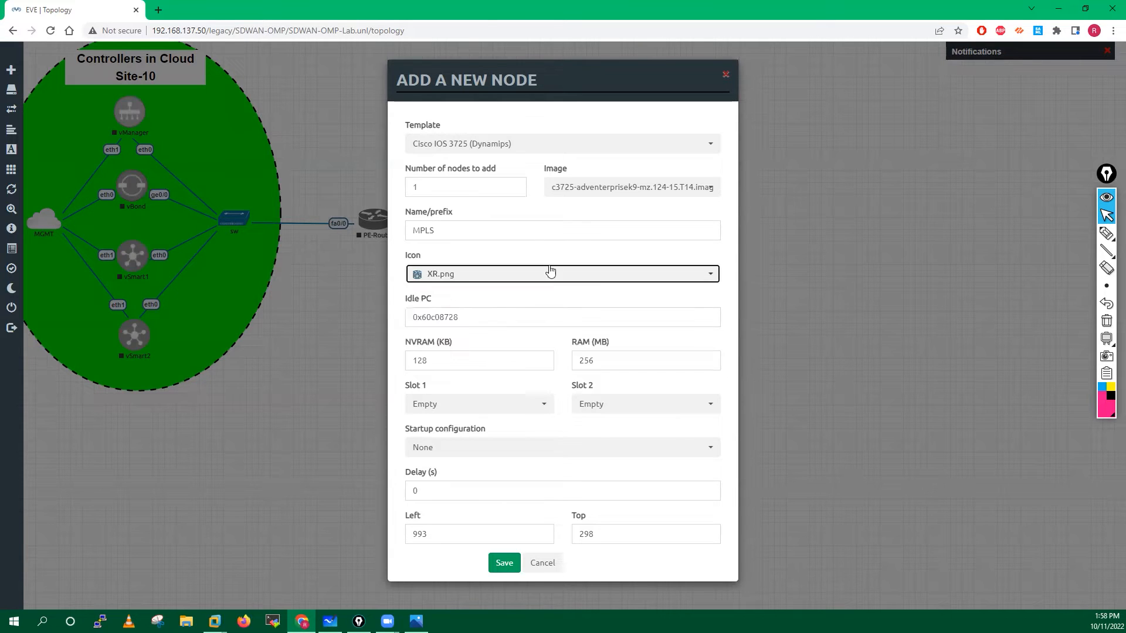
left_click(502, 563)
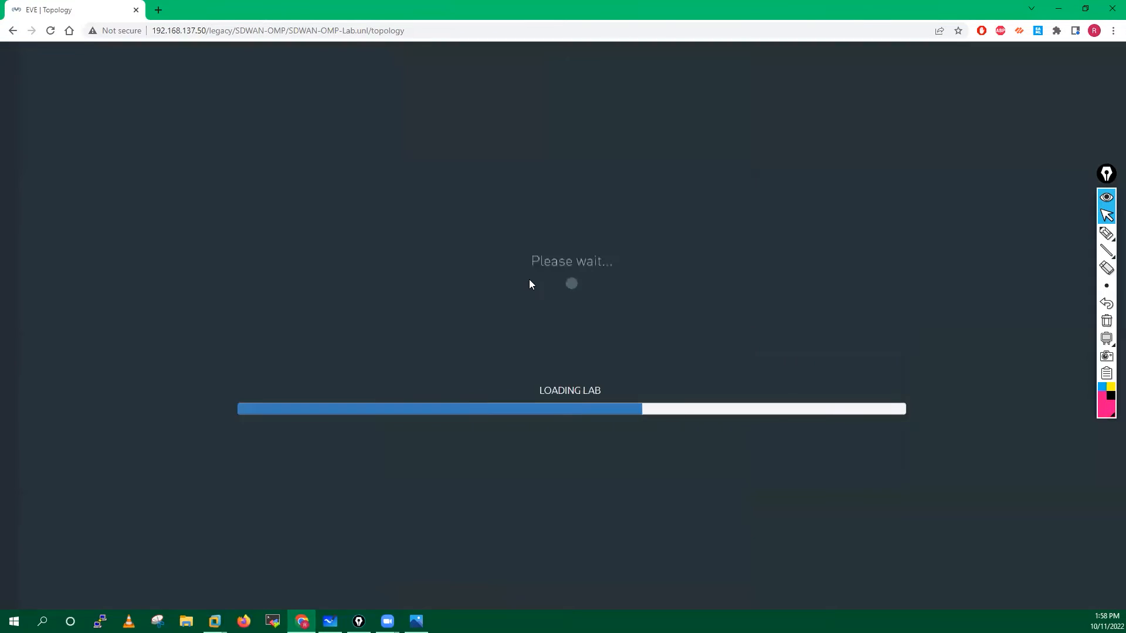
left_click_drag(617, 234, 566, 222)
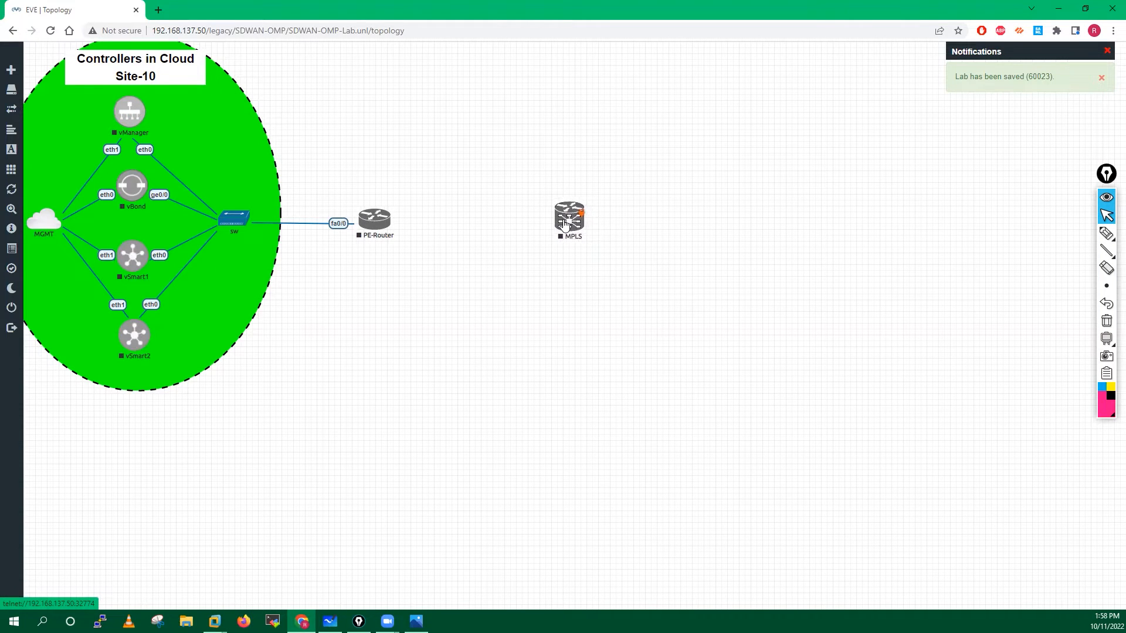
Step: Begin another node from the Cisco IOS 3725 (Dynamips) template, south of MPLS, and name it Internet
right_click(576, 406)
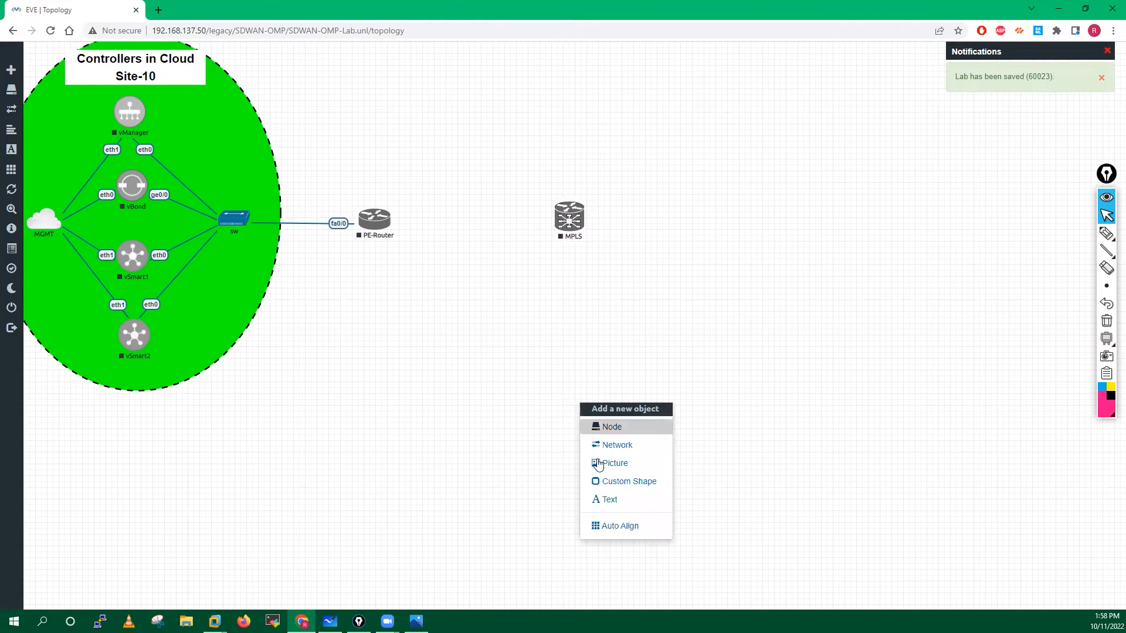
left_click(604, 426)
type("ios")
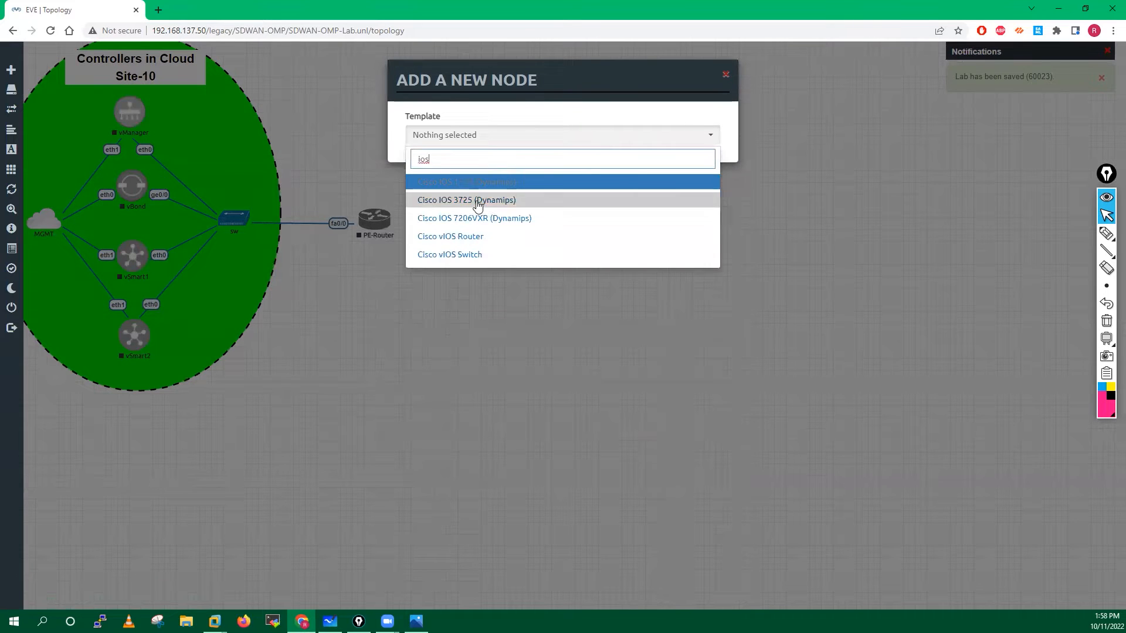
left_click(478, 202)
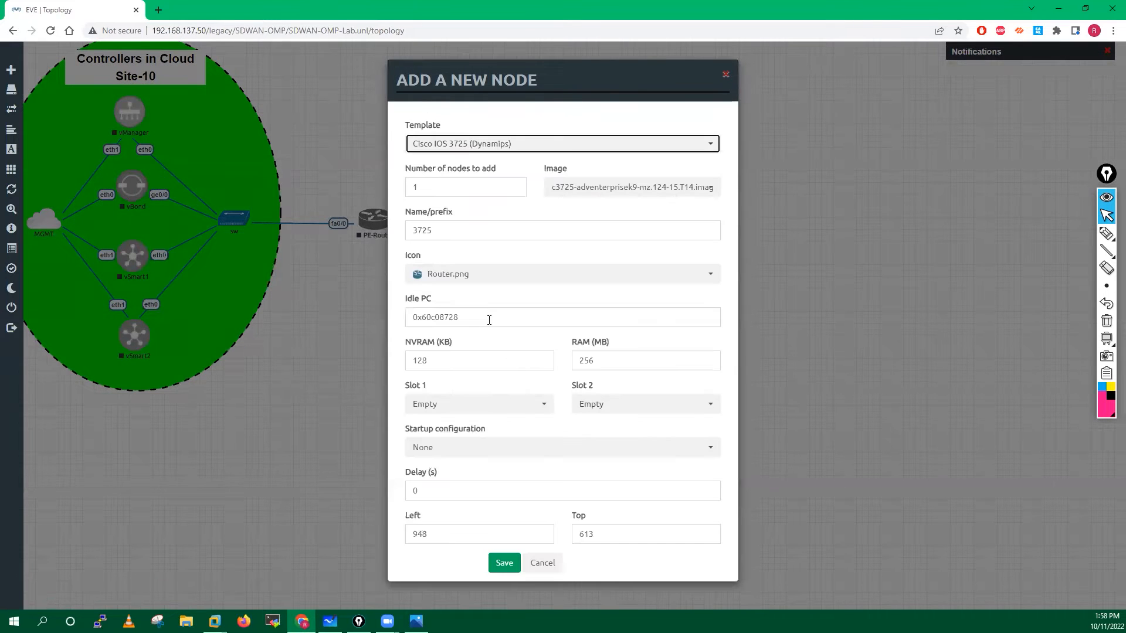
left_click(446, 224)
left_click_drag(445, 225, 409, 226)
key("BackSpace")
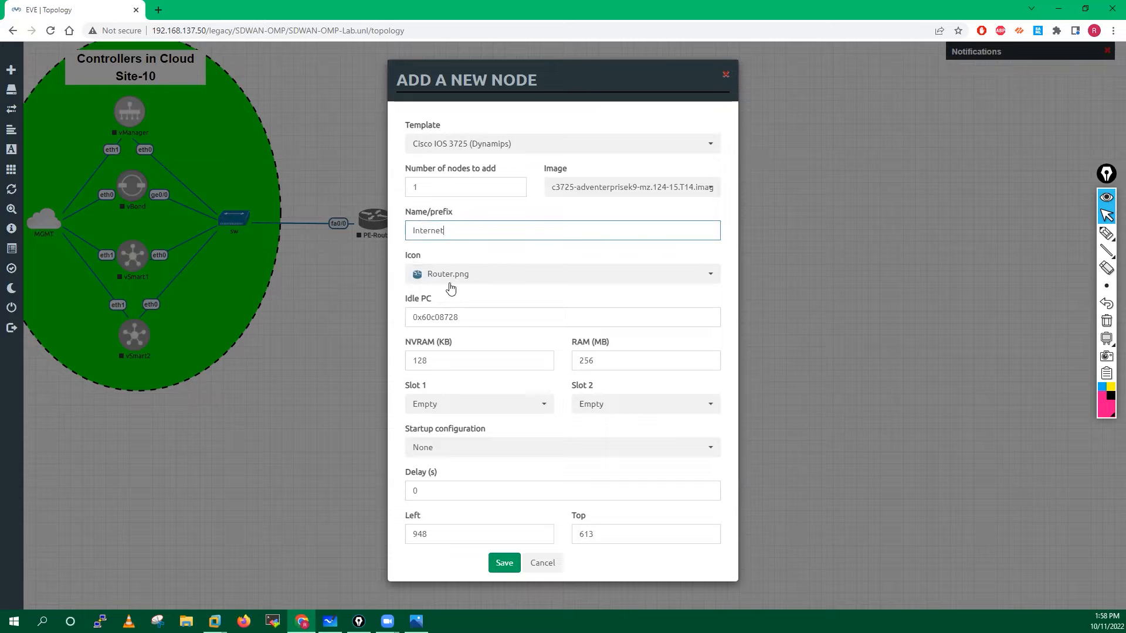
Step: Set the Internet node's icon to XR.png
left_click(462, 275)
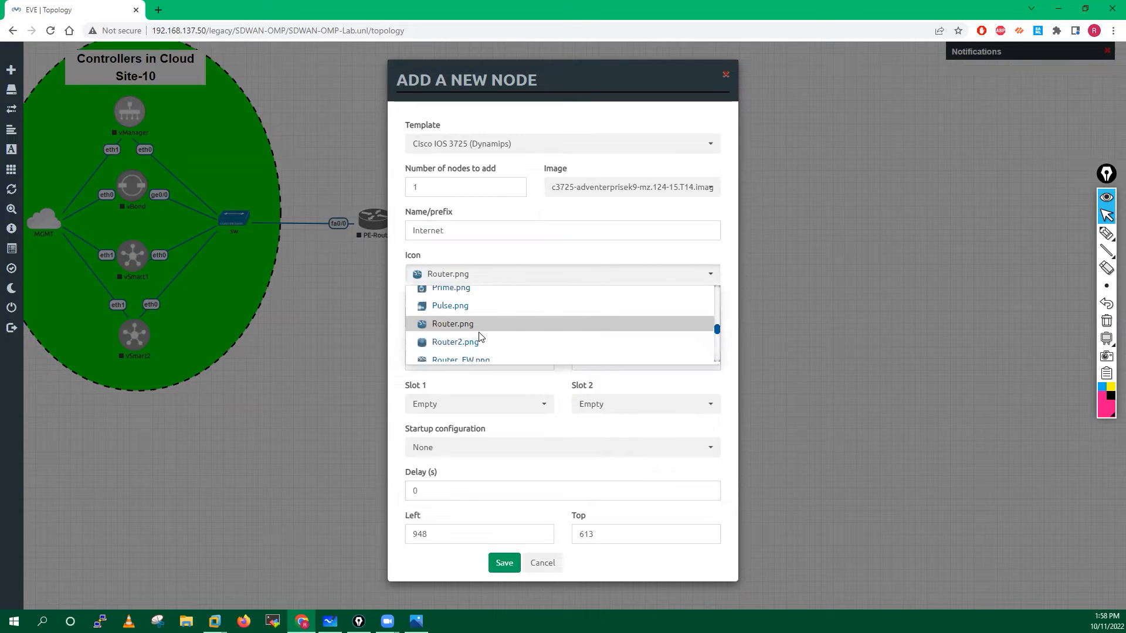
scroll(480, 336, "down", 1)
scroll(457, 340, "down", 1)
scroll(457, 339, "down", 5)
scroll(457, 339, "down", 4)
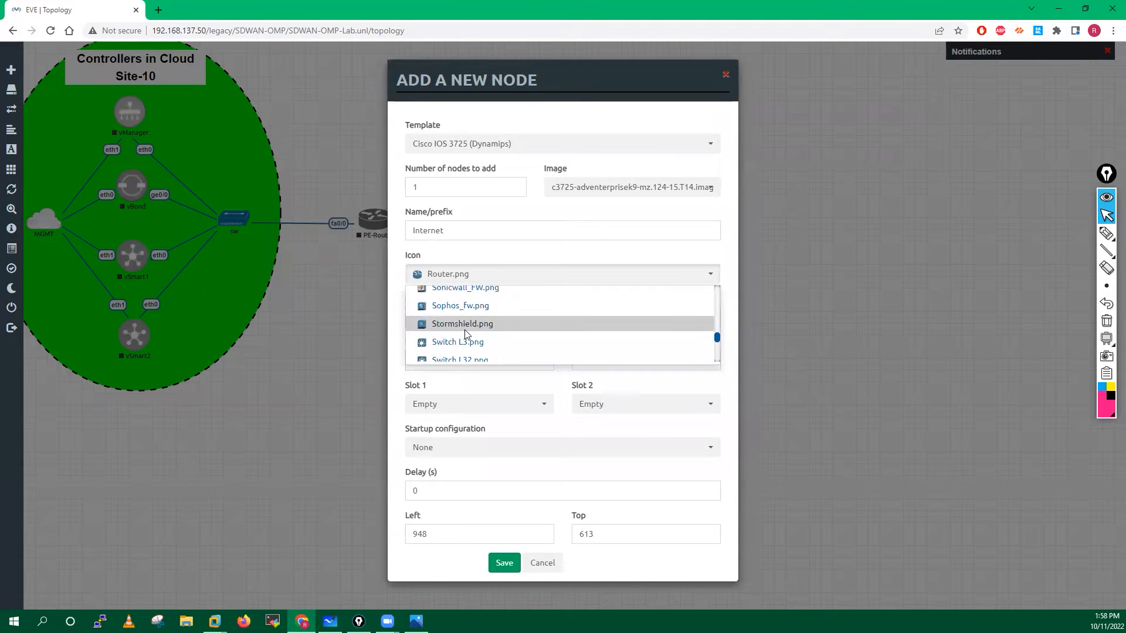
scroll(464, 332, "down", 3)
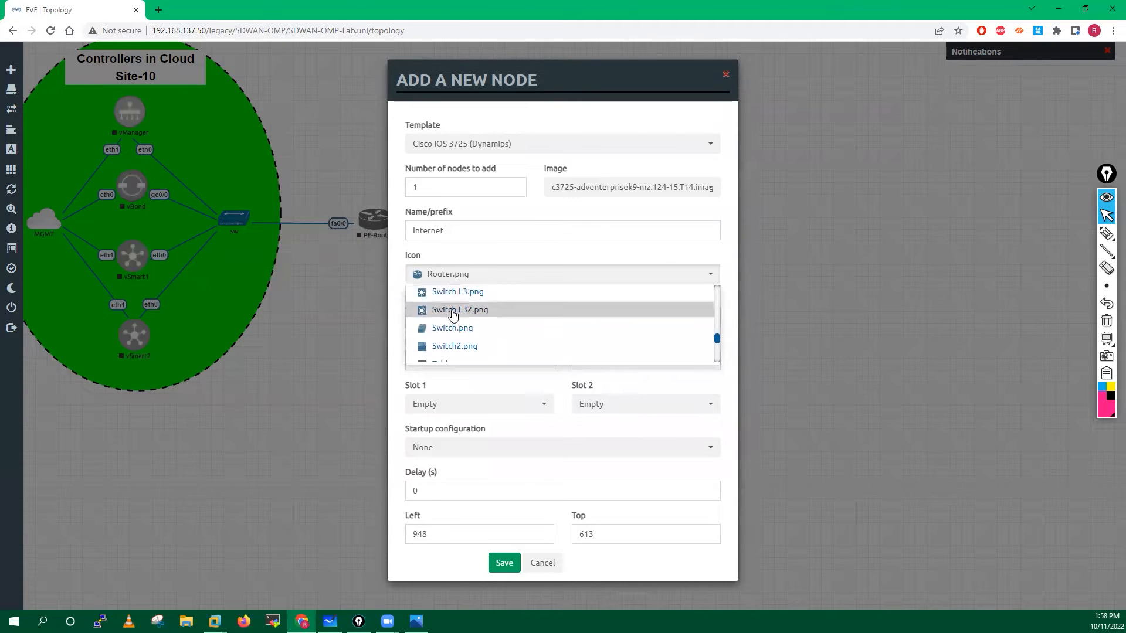
scroll(454, 328, "down", 1)
scroll(463, 345, "up", 1)
scroll(463, 343, "down", 3)
scroll(463, 341, "down", 3)
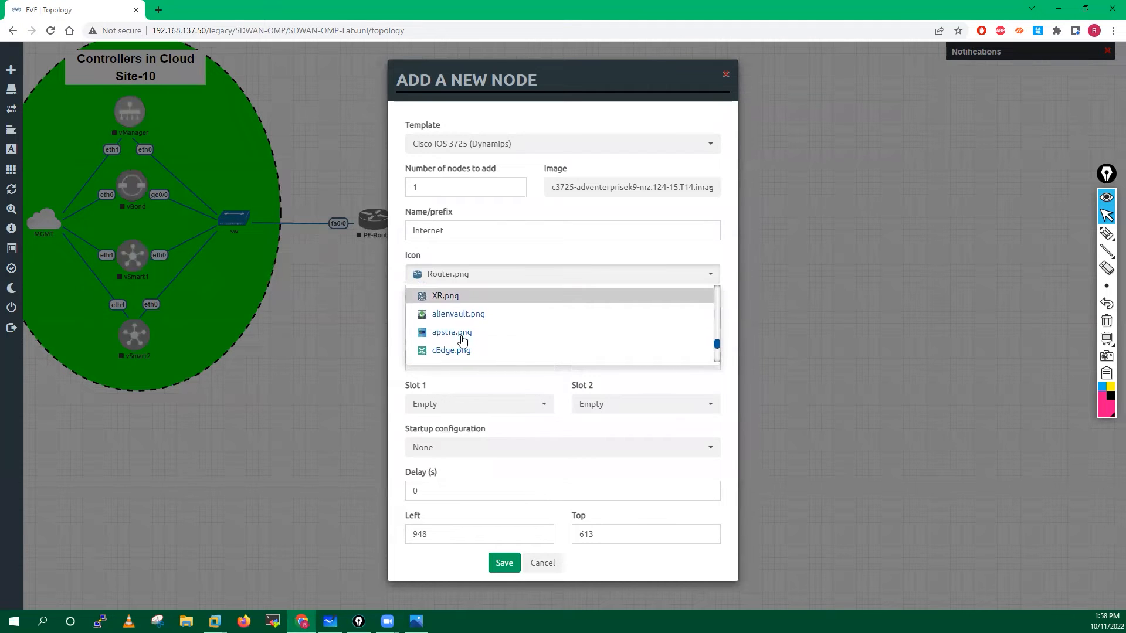
left_click(443, 298)
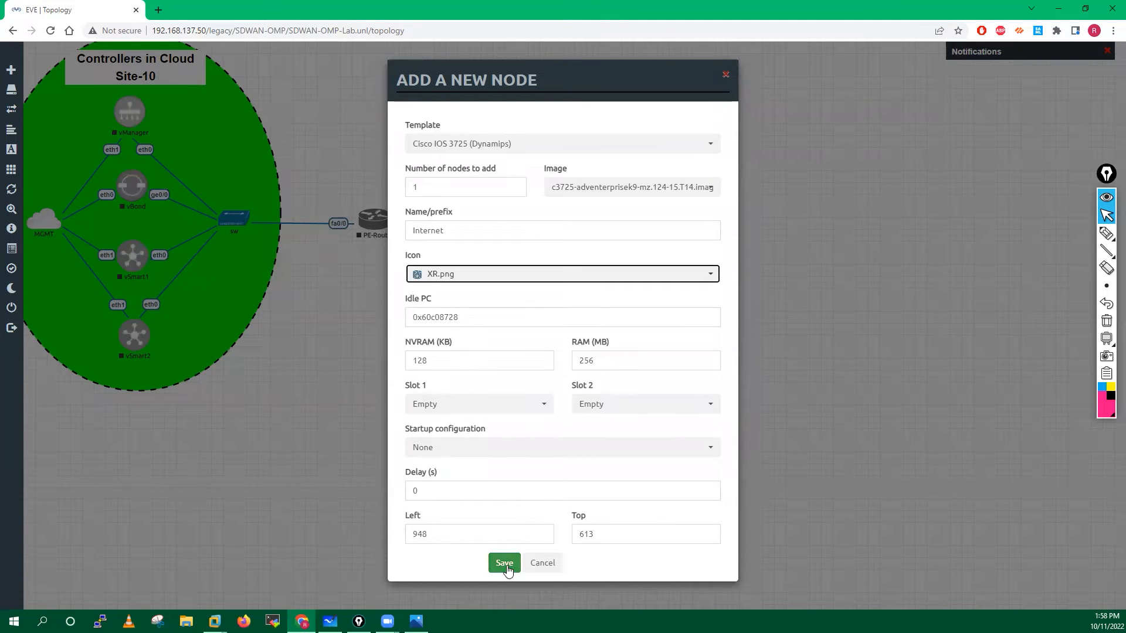
Step: Set both Slot 1 and Slot 2 of the Internet node to NM-16ESW and save the node
left_click(443, 404)
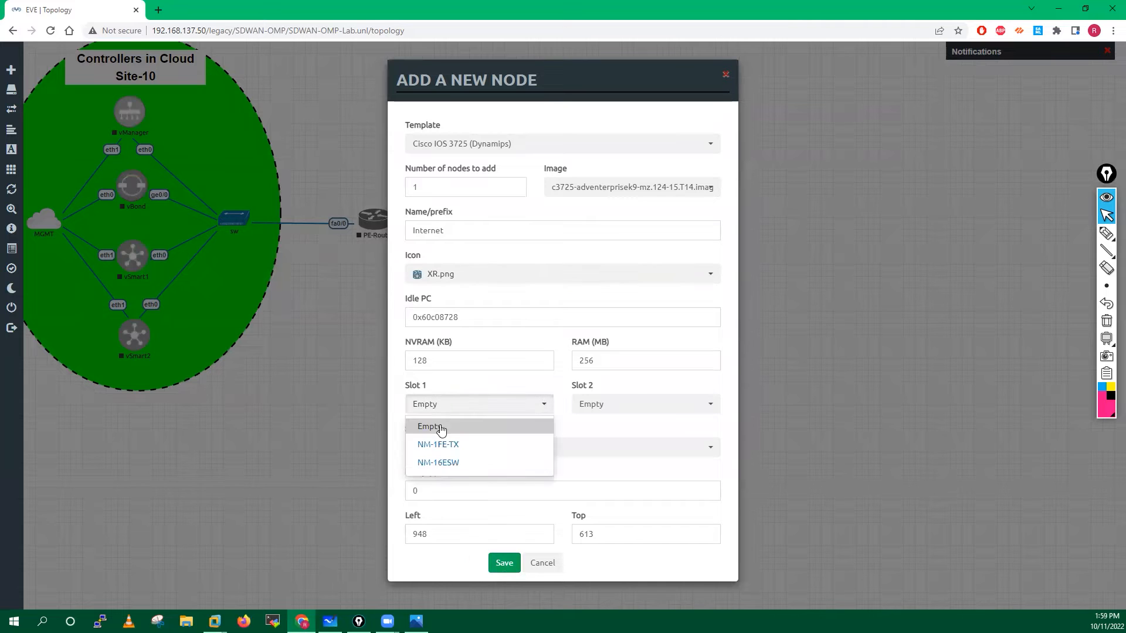
left_click(437, 464)
left_click(642, 404)
left_click(599, 464)
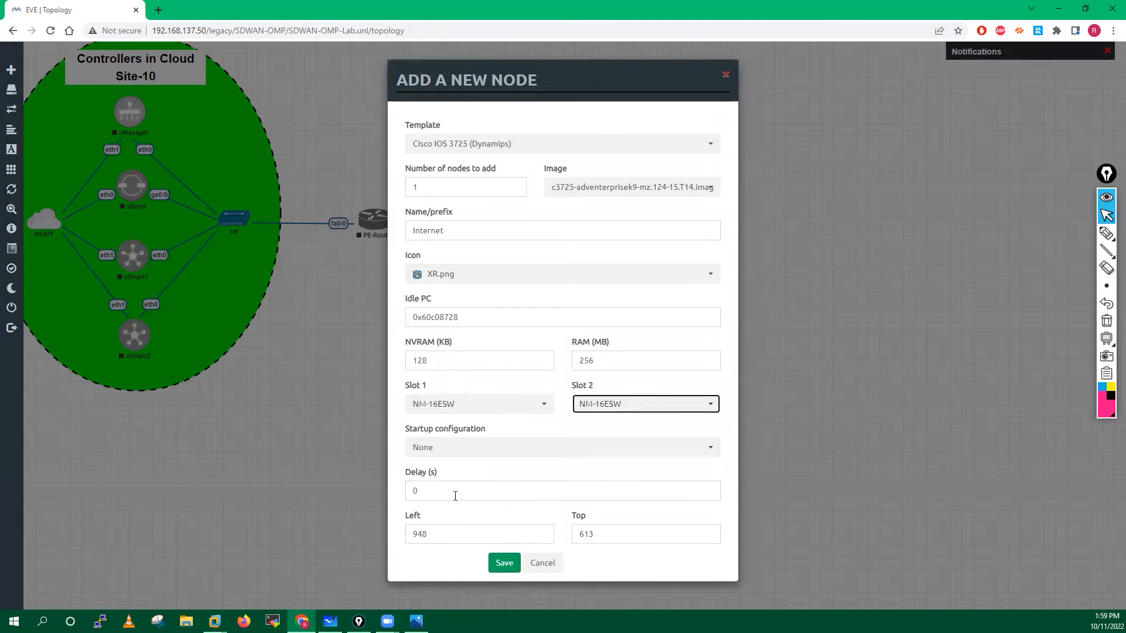
left_click(503, 563)
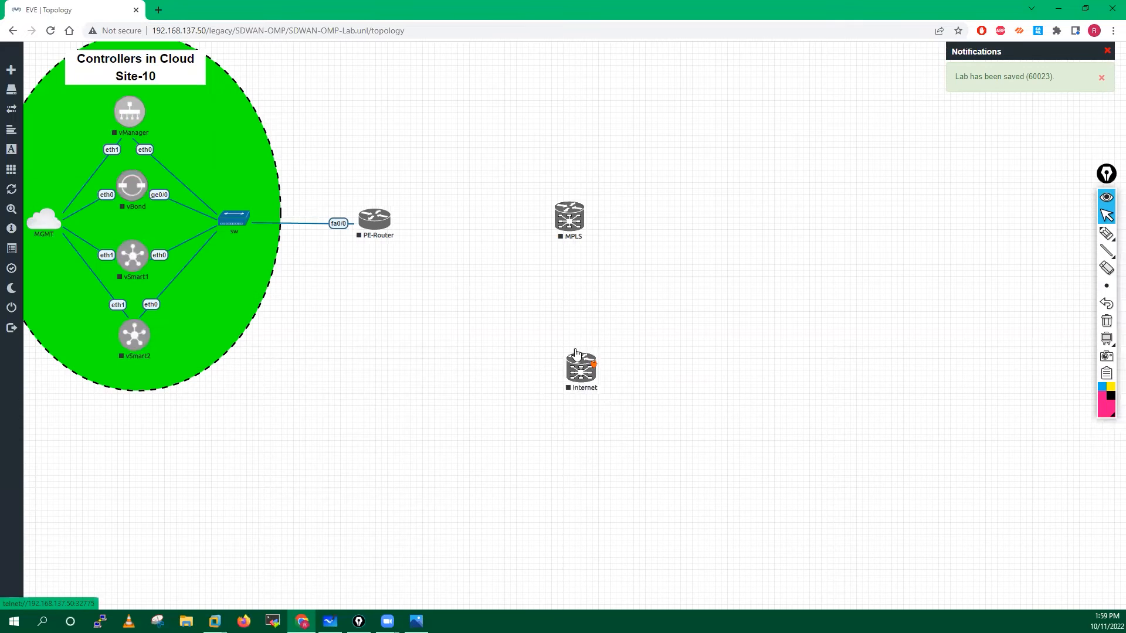
Step: Move the Internet node further south and nudge MPLS so the two nodes roughly line up in one column
mouse_move(578, 363)
left_mouse_down()
mouse_move(577, 337)
mouse_move(580, 373)
left_mouse_up()
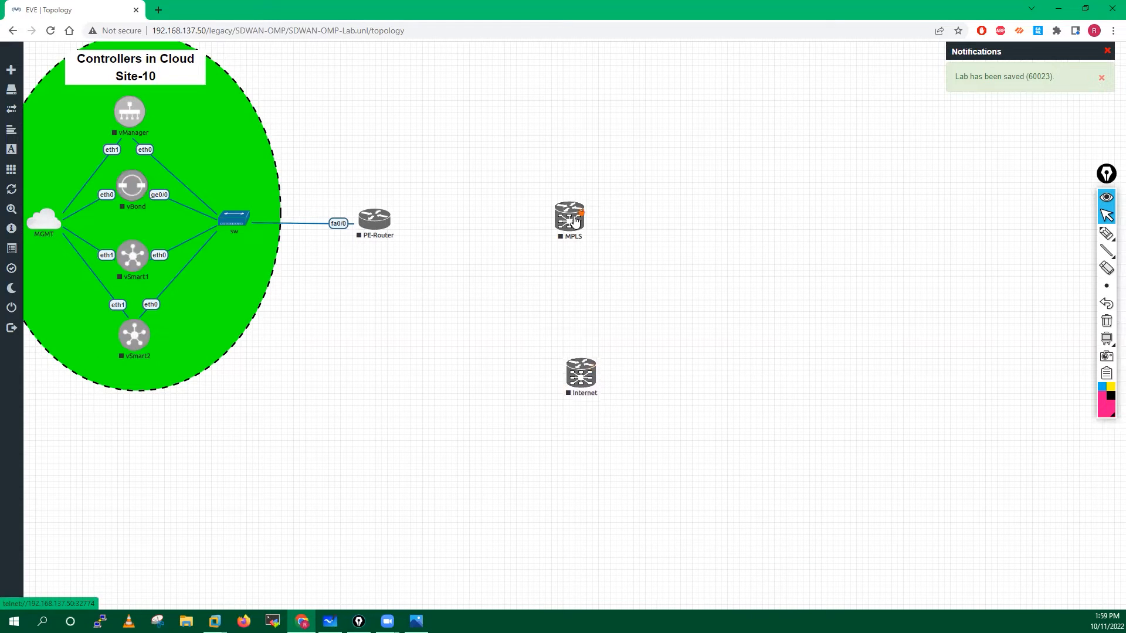
left_click_drag(573, 223, 578, 221)
left_click_drag(581, 380, 583, 404)
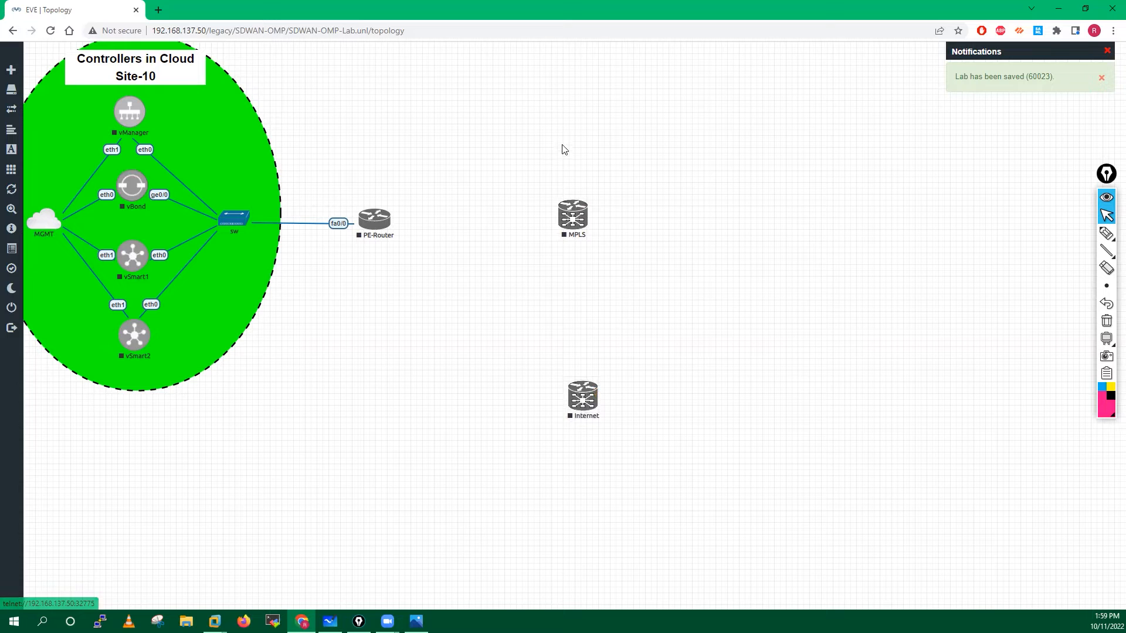
Step: Add seven nodes from the Viptela vEdge template with image vtedge-20.3.1, east of the MPLS node
right_click(394, 316)
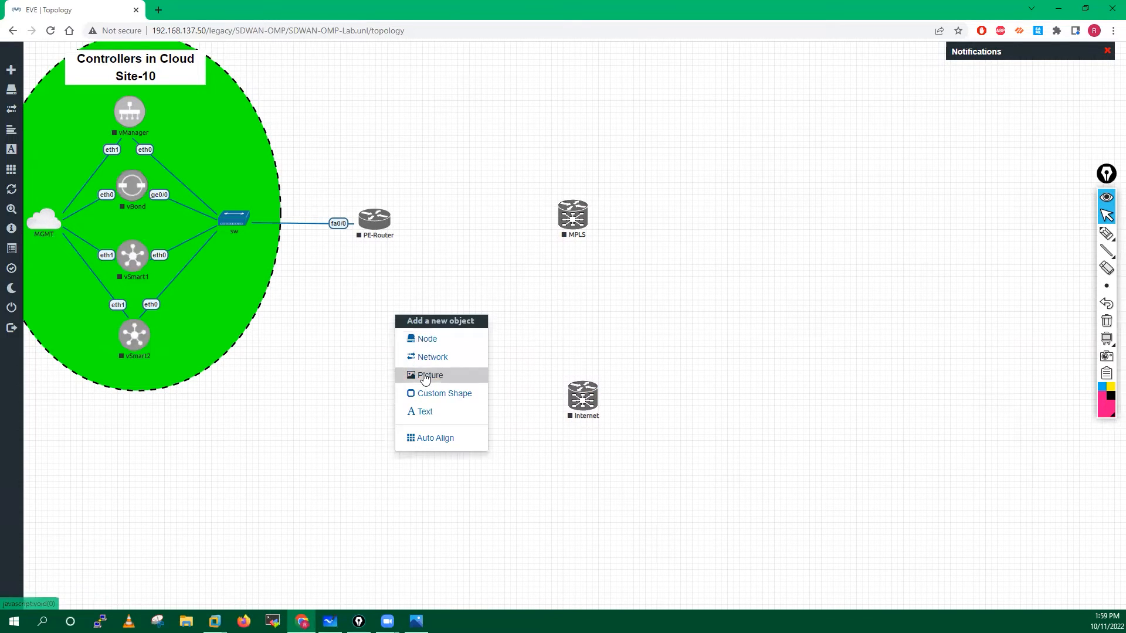
left_click(756, 181)
right_click(757, 180)
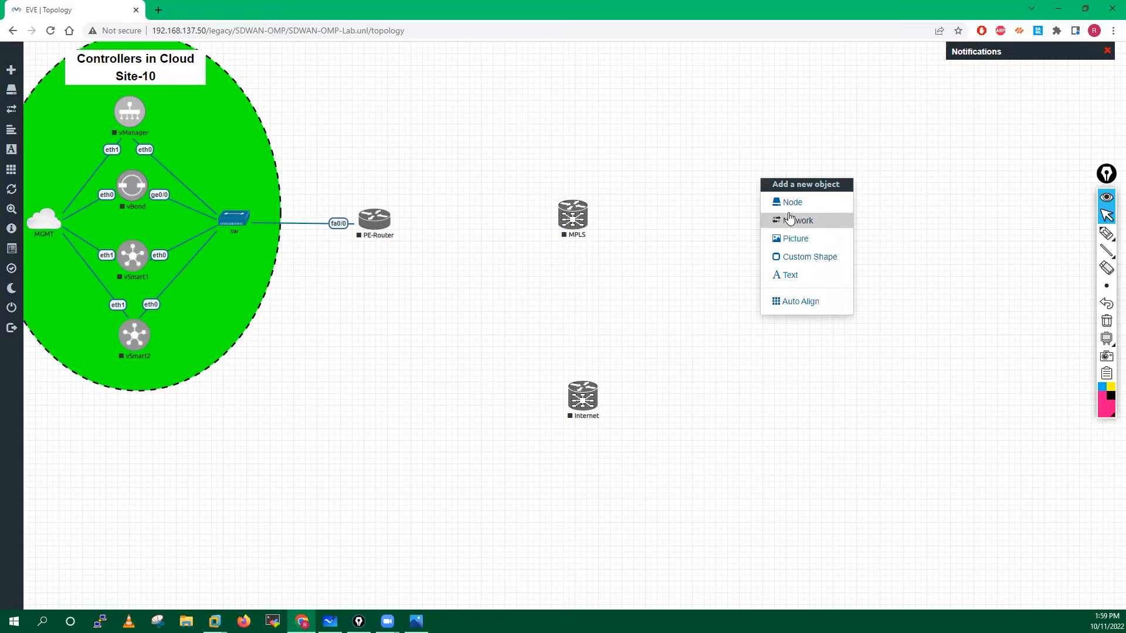
left_click(788, 207)
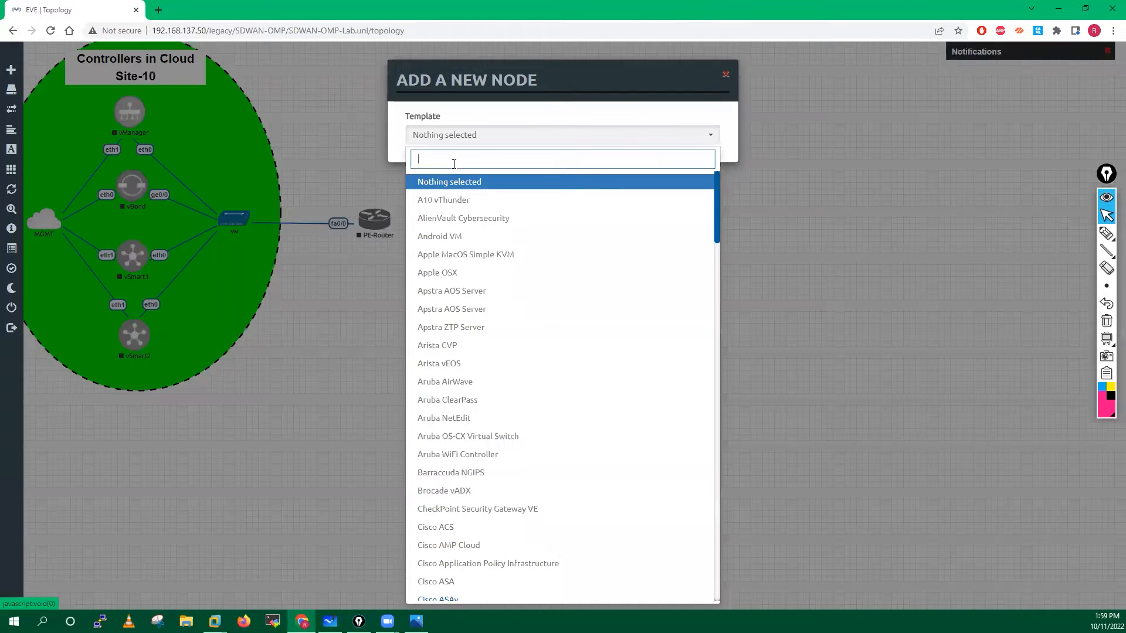
type("vi")
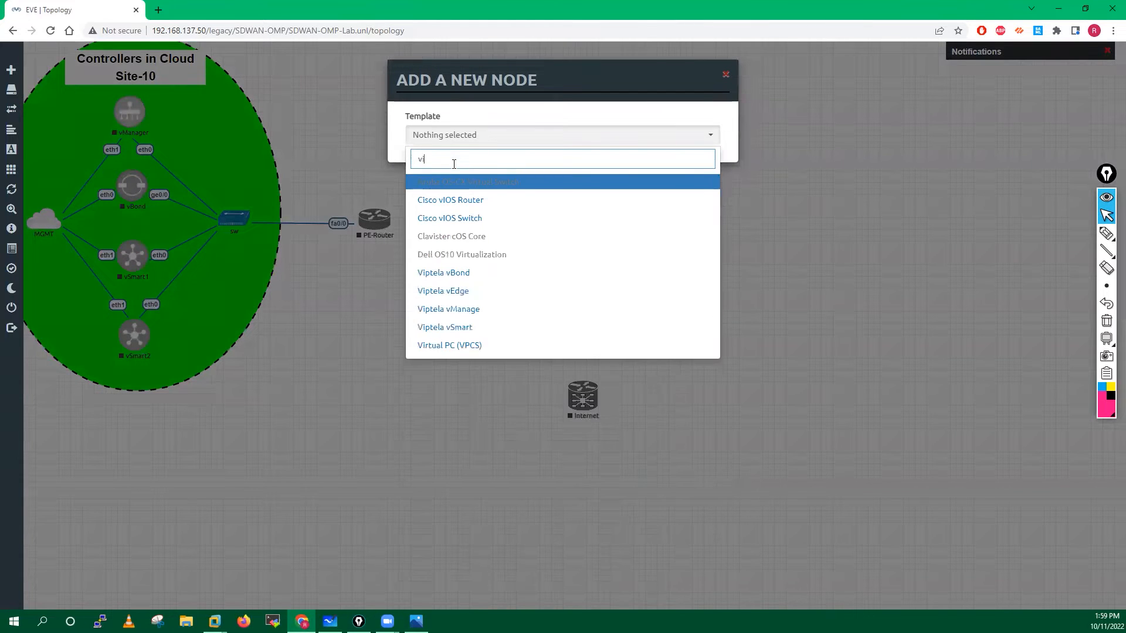
left_click(443, 291)
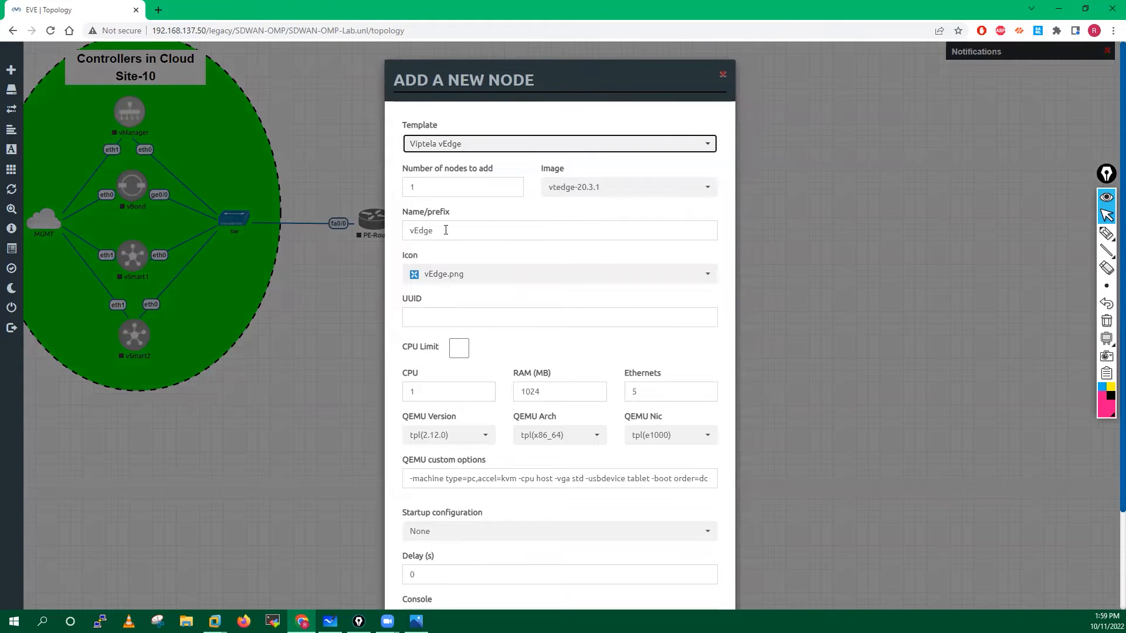
left_click(424, 186)
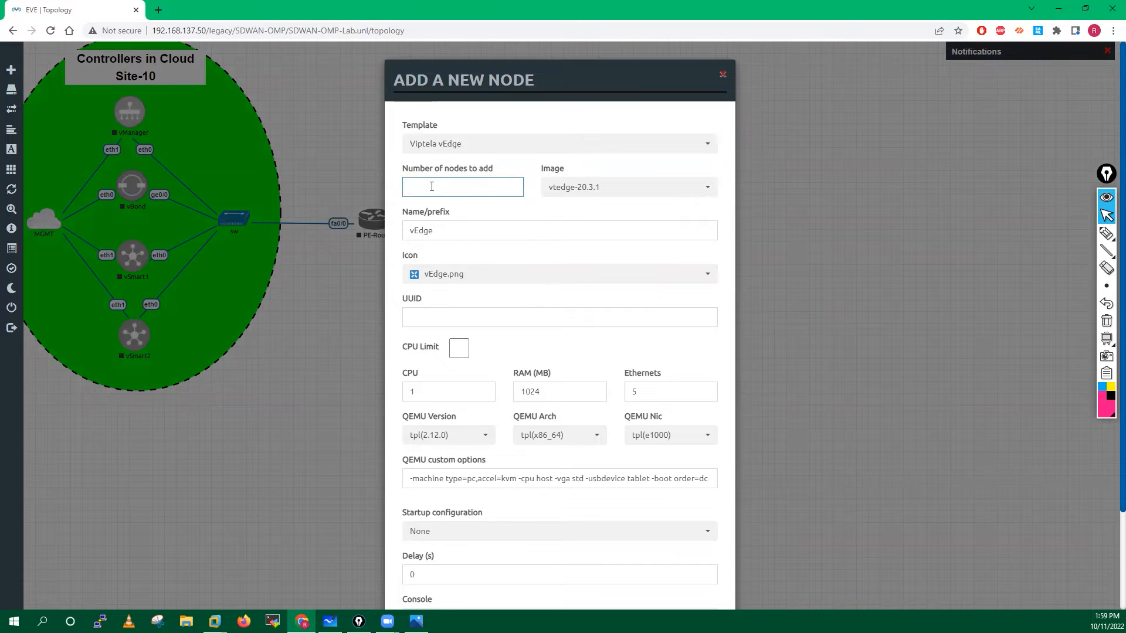
scroll(575, 412, "down", 2)
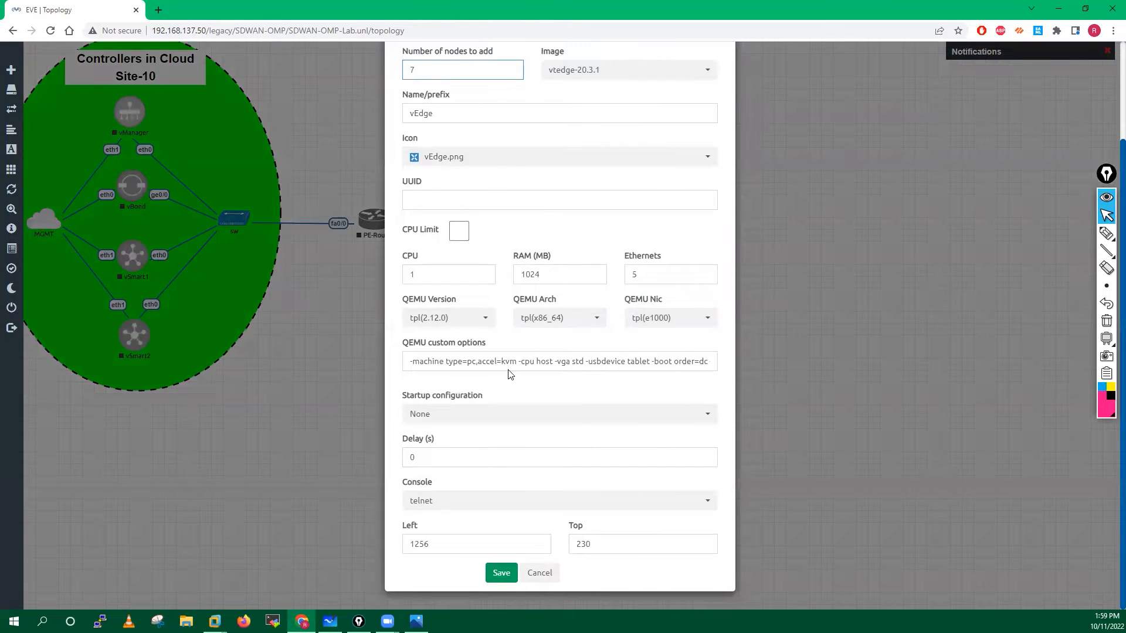
left_click(499, 570)
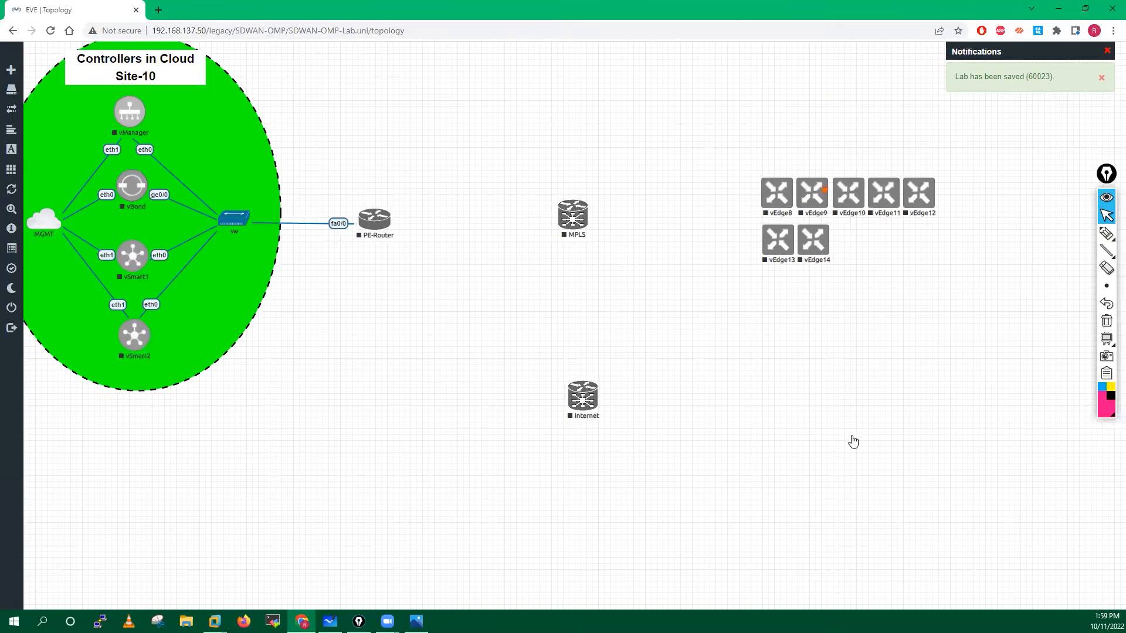
Step: Move vEdge8 north of the PE-Router and rename it HO-IND
left_click_drag(854, 442, 778, 404)
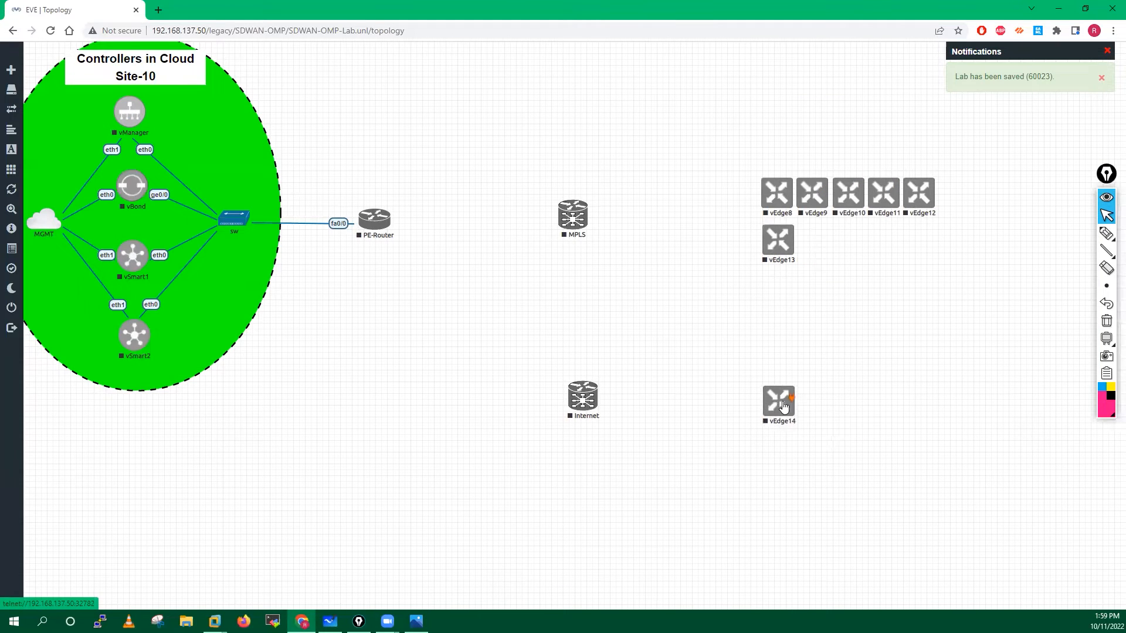
left_click_drag(770, 203, 372, 92)
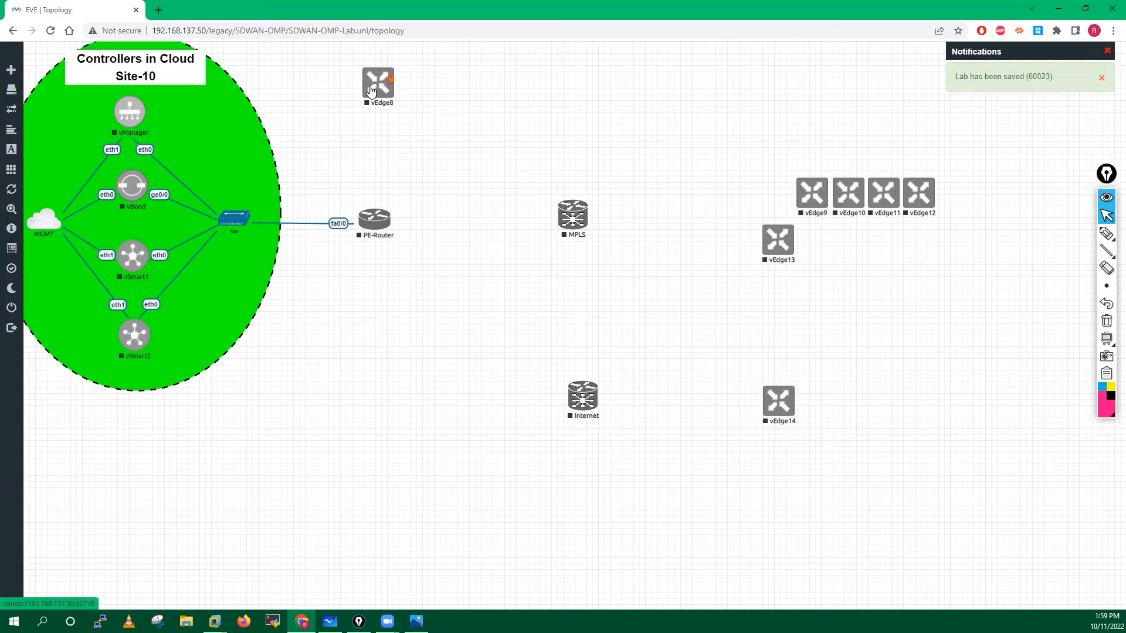
right_click(373, 89)
left_click(411, 222)
type("HO")
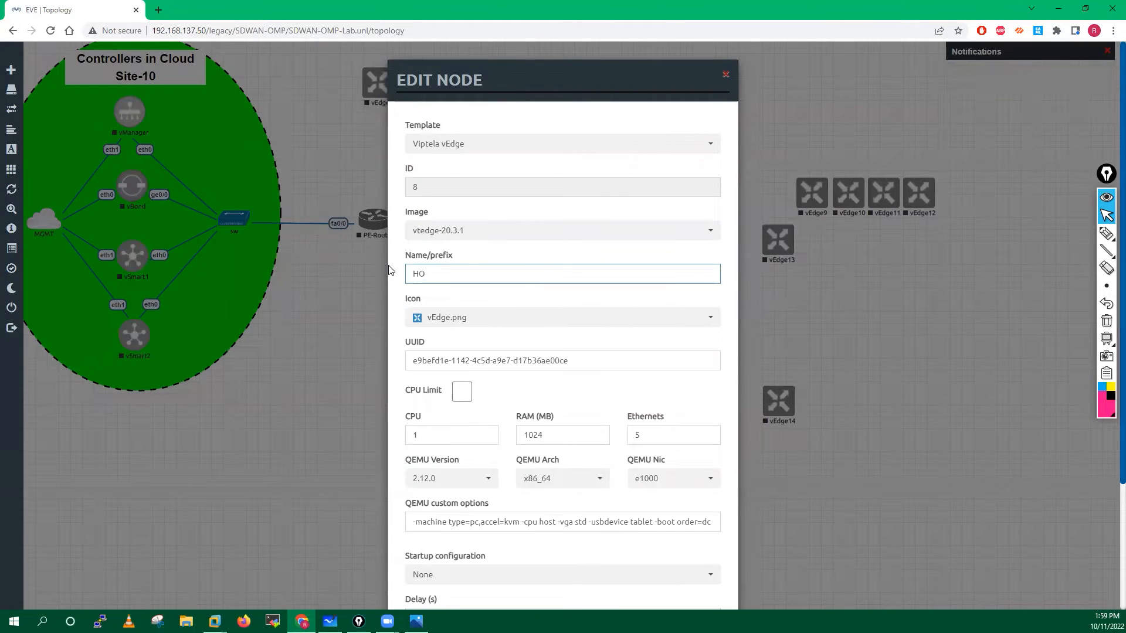
type("-IND")
scroll(463, 272, "down", 3)
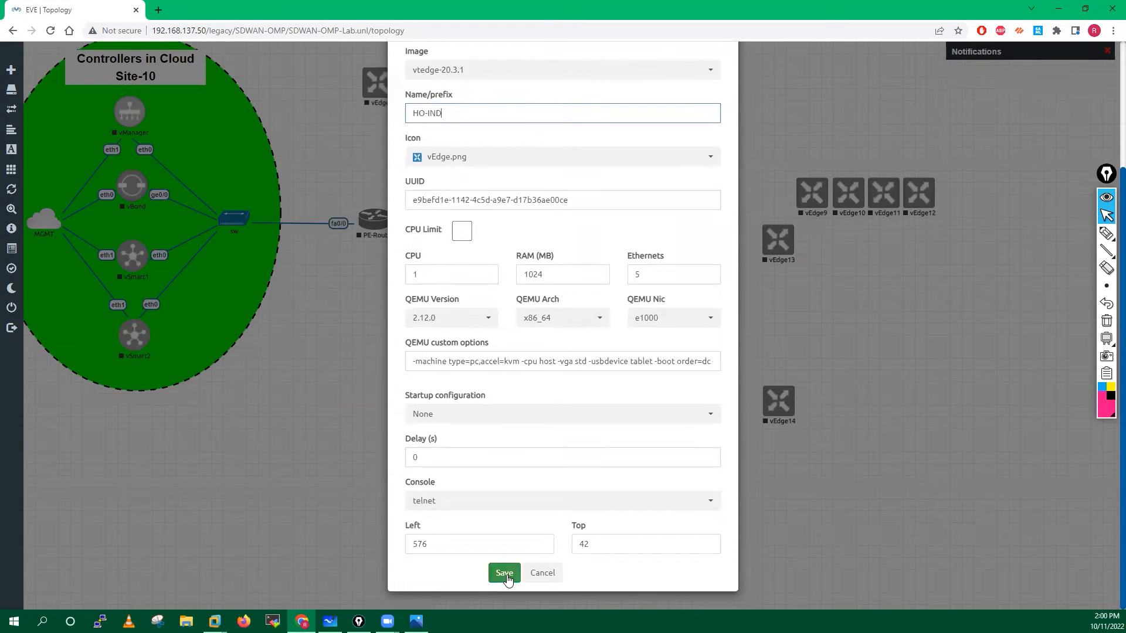
left_click(504, 573)
mouse_move(376, 85)
left_mouse_down()
mouse_move(371, 103)
mouse_move(374, 84)
left_mouse_up()
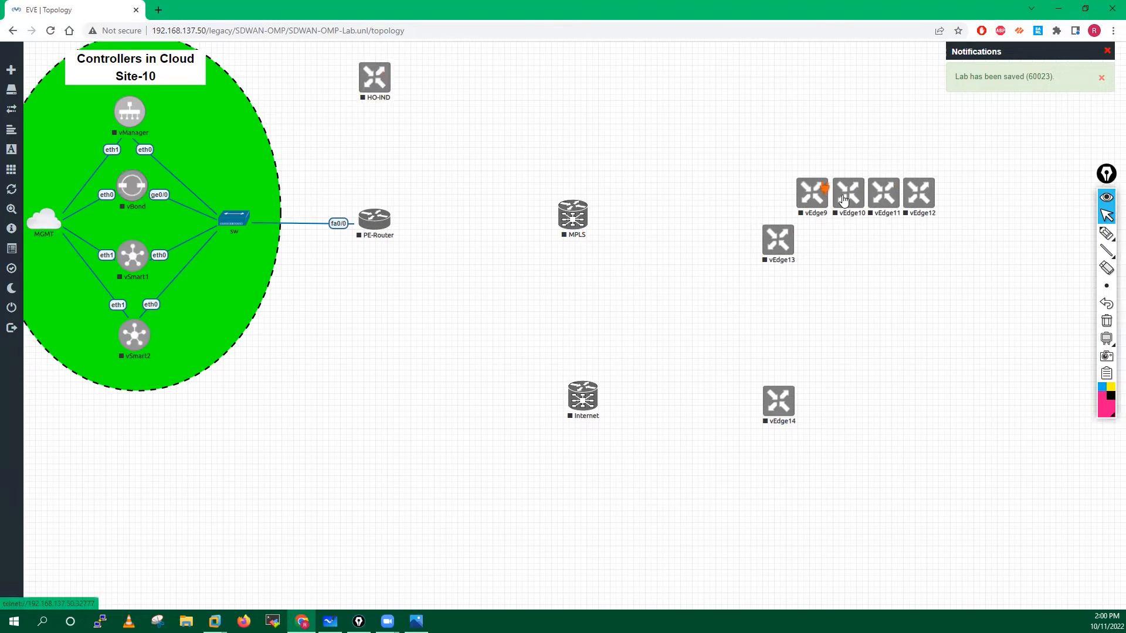
Step: Stack vEdge12, vEdge13 and vEdge14 in a column east of the Internet node
left_click_drag(766, 254, 872, 400)
left_click_drag(781, 408, 850, 448)
left_click_drag(886, 389, 845, 422)
left_click_drag(865, 478, 839, 534)
left_click_drag(828, 402, 826, 449)
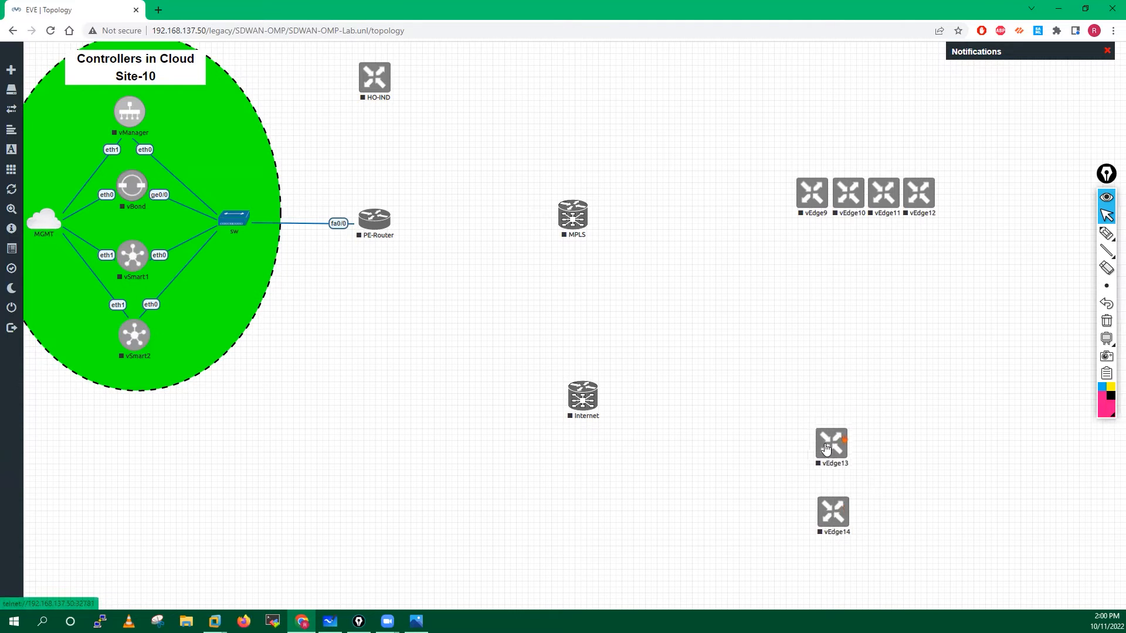
left_click_drag(926, 201, 840, 404)
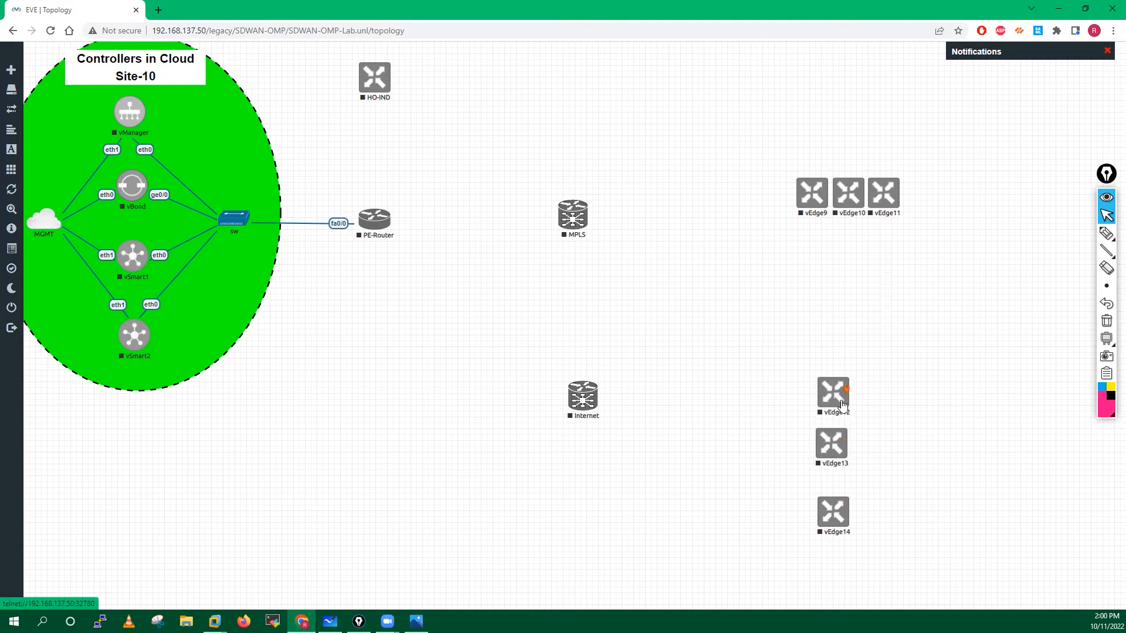
Step: Line up vEdge14, vEdge13 and vEdge12 from west to east in a row southwest of the Internet node
left_click_drag(839, 521, 290, 489)
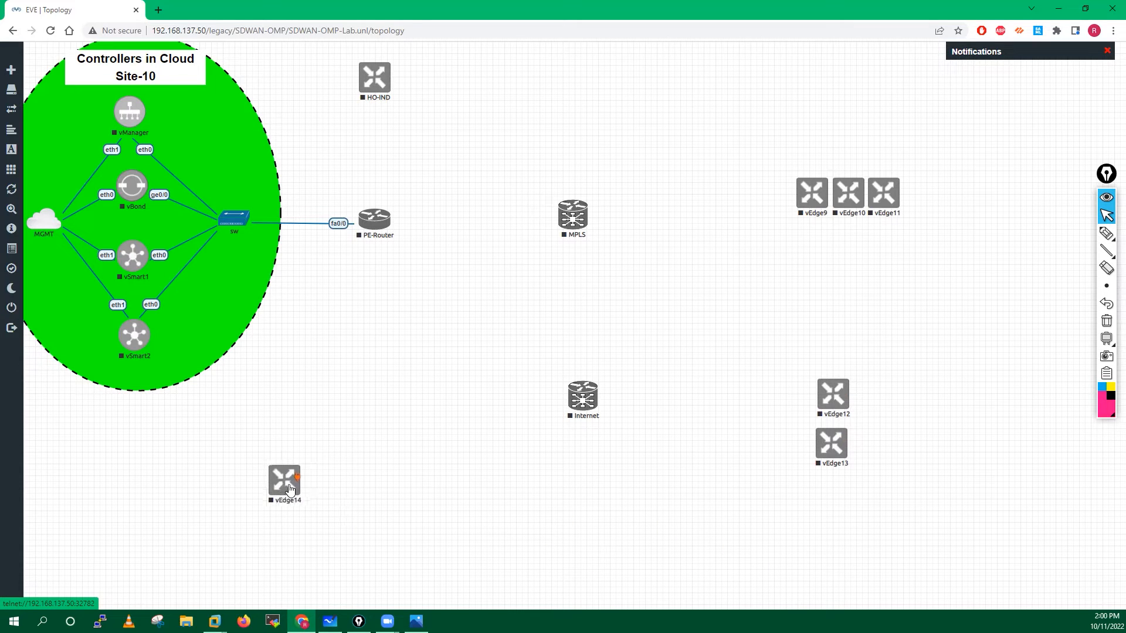
left_click_drag(839, 453, 376, 489)
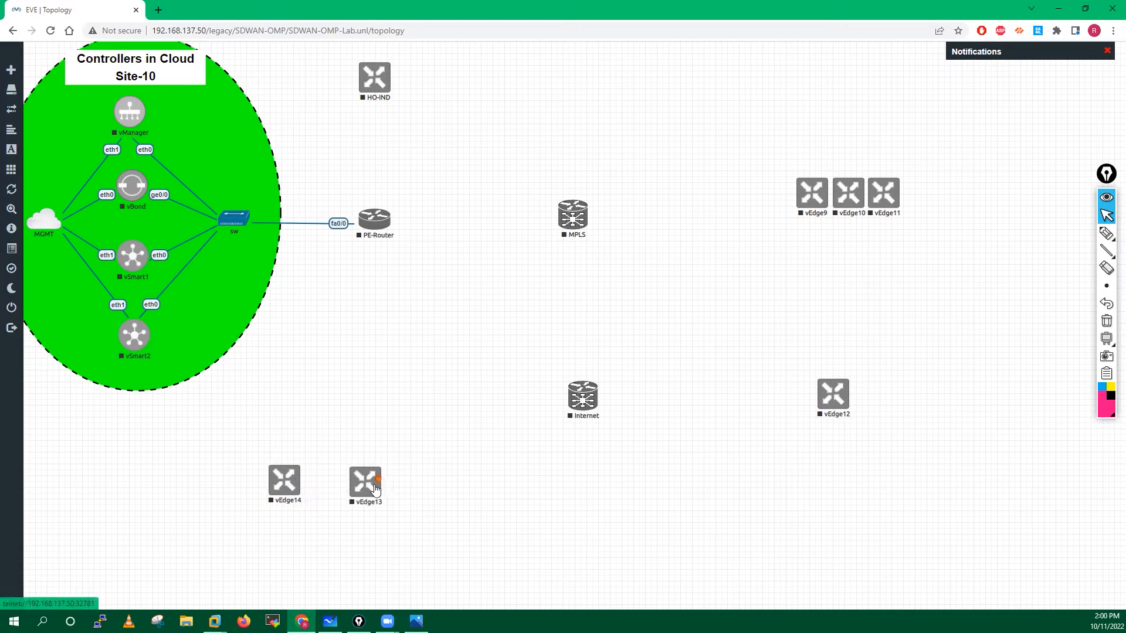
left_click_drag(835, 408, 456, 499)
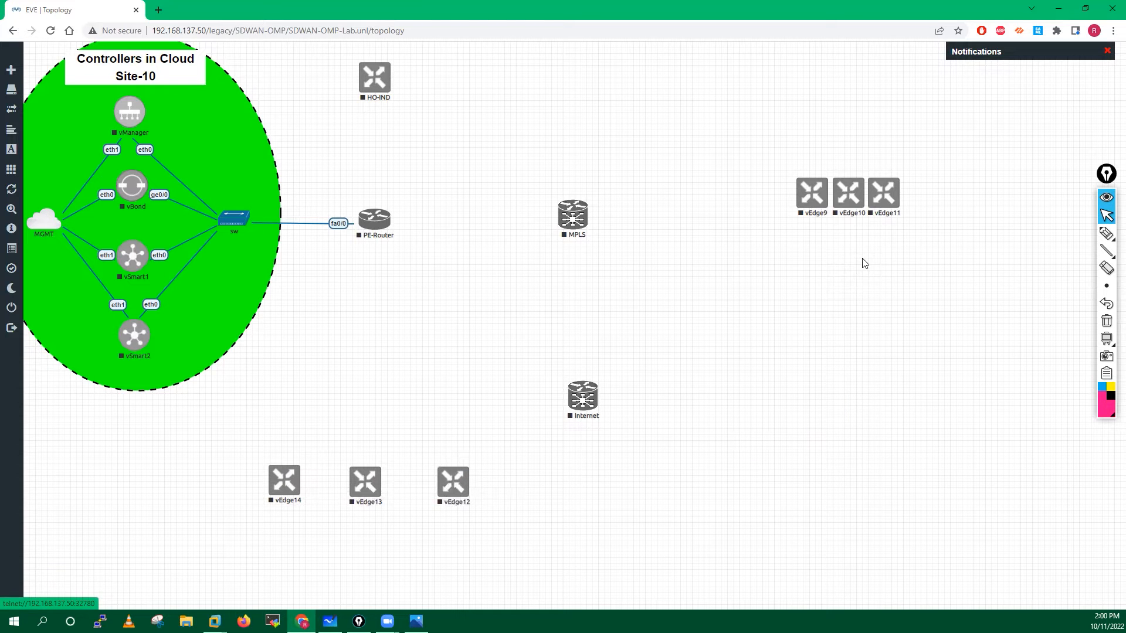
Step: Stack vEdge11, vEdge10 and vEdge9 from north to south in a column well east of the MPLS and Internet nodes
left_click_drag(892, 197, 867, 247)
left_click_drag(895, 320, 890, 302)
left_click_drag(817, 200, 897, 380)
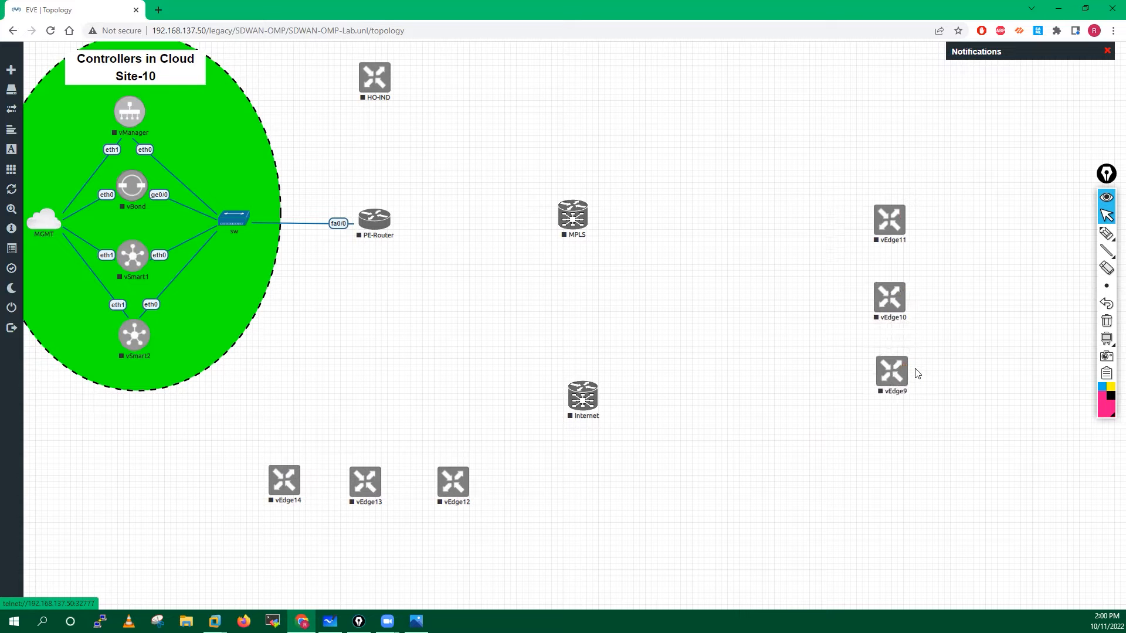
Step: Rename the vEdge11 node as BR-Dubai01, copy the new name and save the node
right_click(893, 225)
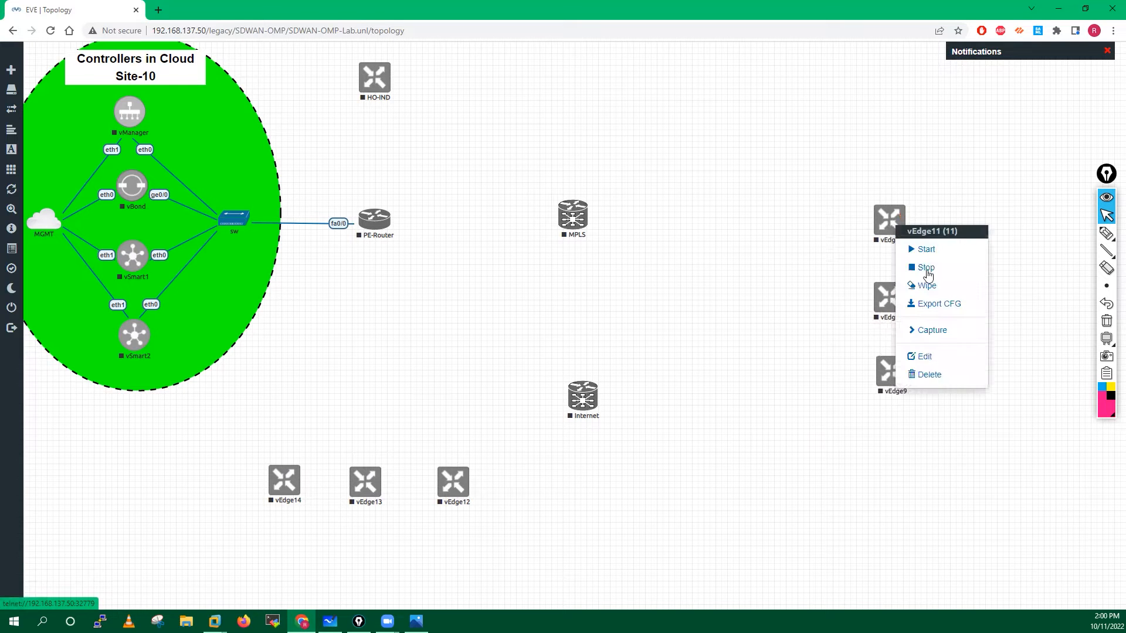
left_click(927, 359)
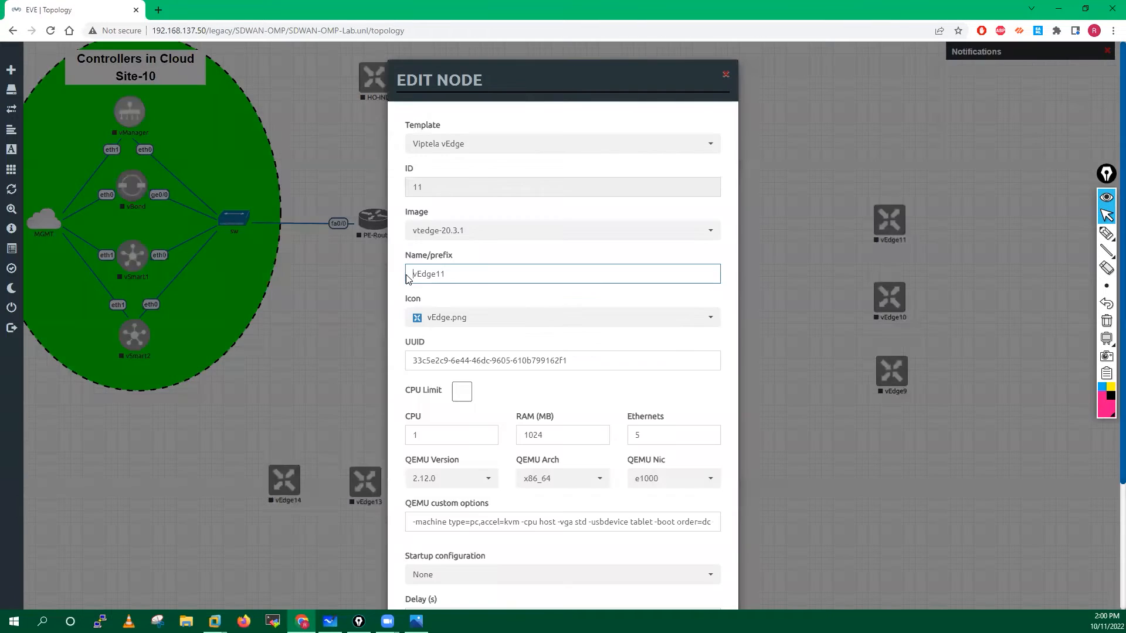
left_click_drag(447, 274, 409, 278)
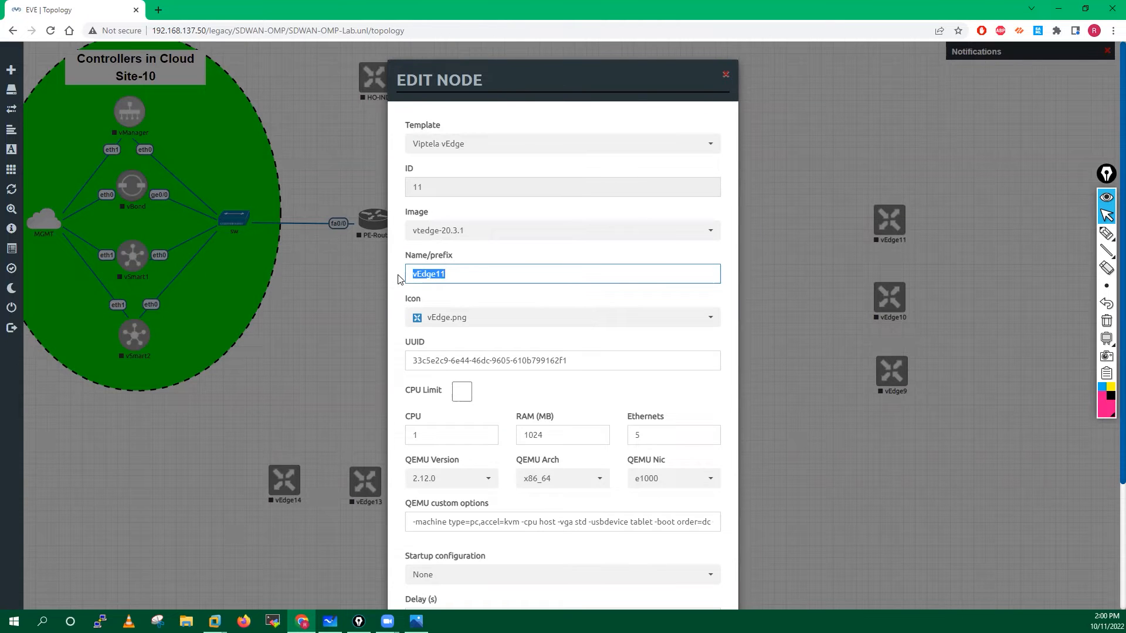
type("BR-Dubai01")
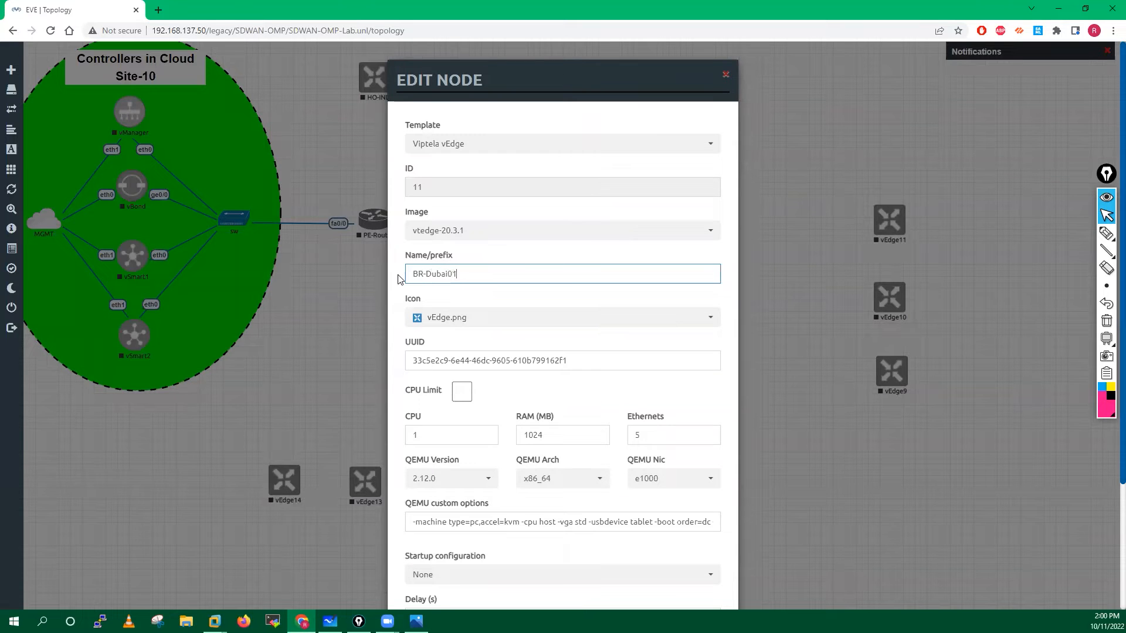
left_click_drag(471, 271, 385, 276)
scroll(528, 540, "down", 3)
left_click(496, 572)
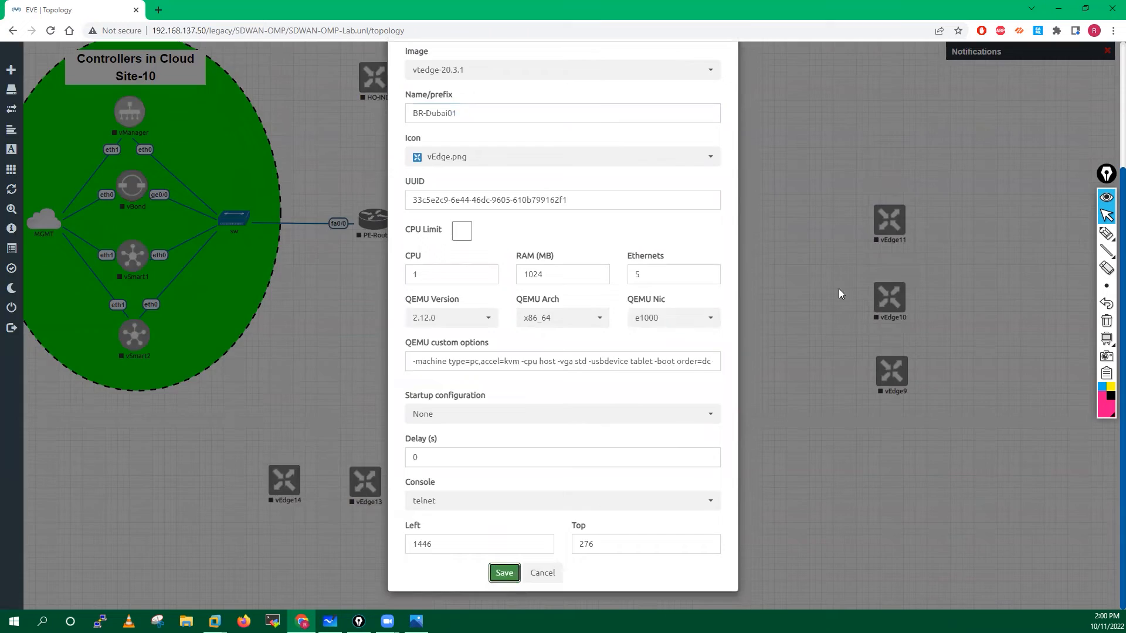
Step: Rename the vEdge10 node as BR-Dubai02 and save it
right_click(885, 304)
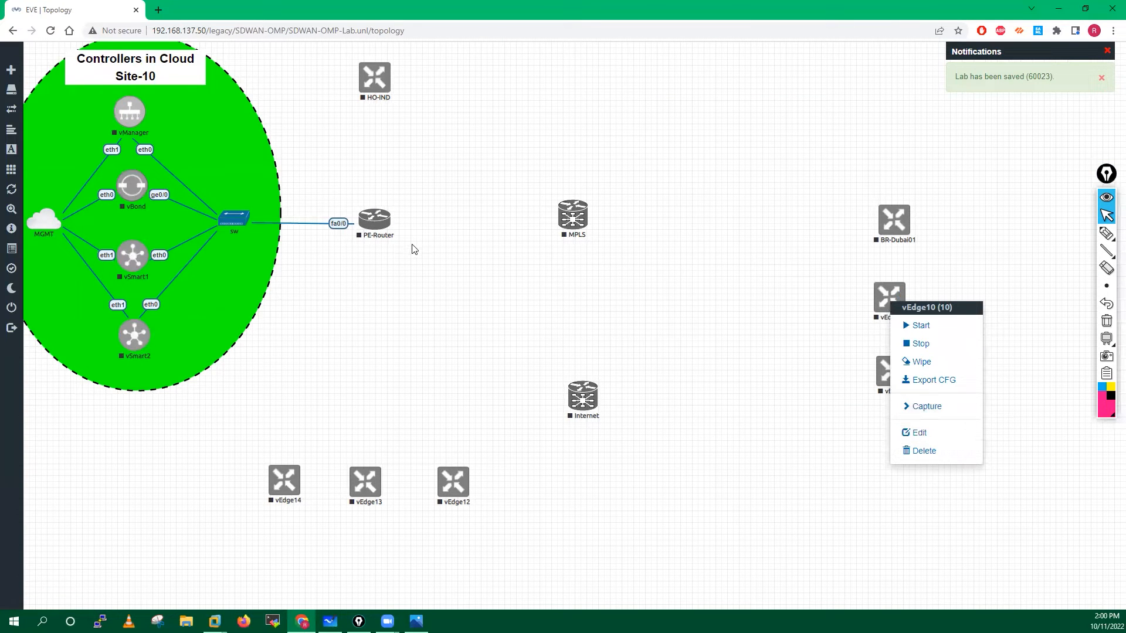
left_click(919, 433)
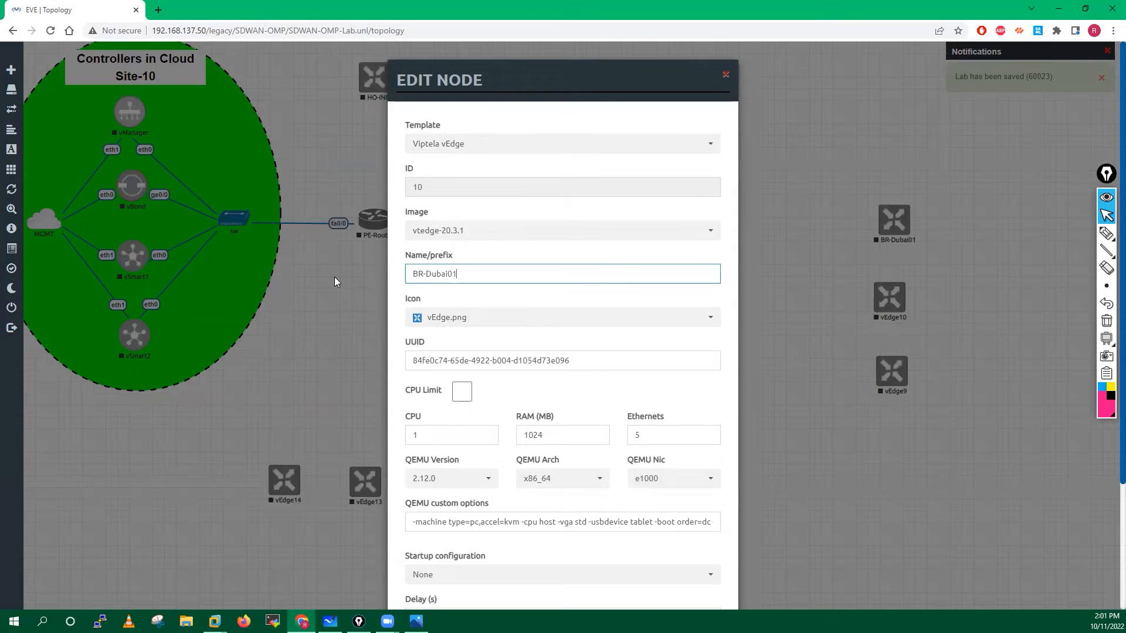
key("BackSpace")
type("2")
scroll(480, 467, "down", 3)
left_click(504, 573)
Step: Rename the vEdge9 node as BR-Dubai03 and save it
right_click(895, 376)
left_click(925, 505)
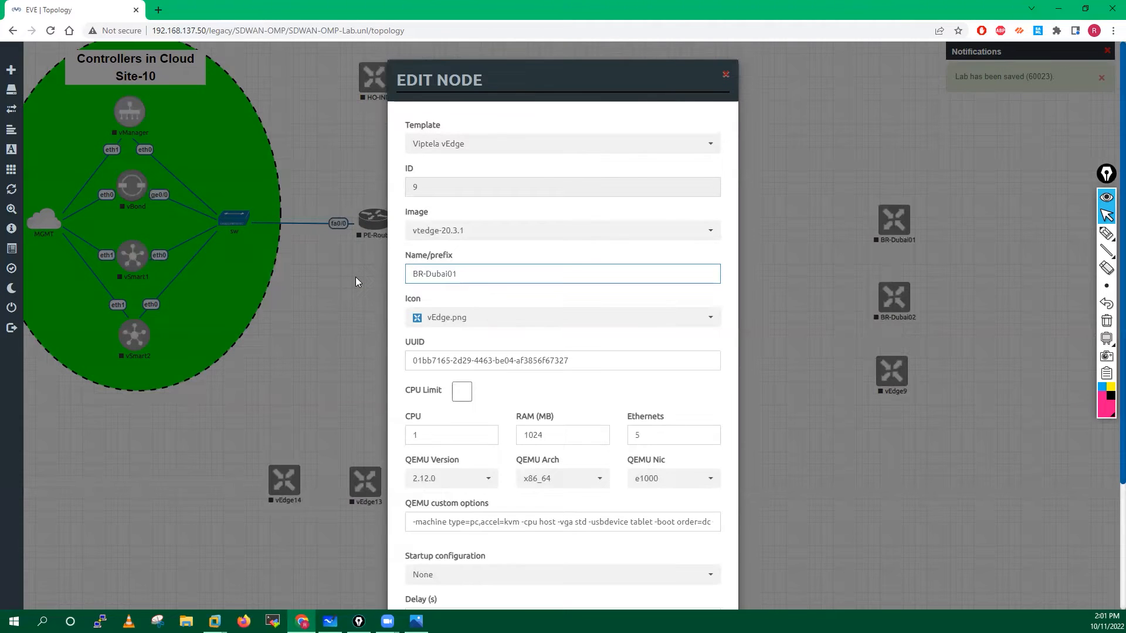
key("BackSpace")
type("3")
scroll(525, 584, "down", 3)
left_click(504, 573)
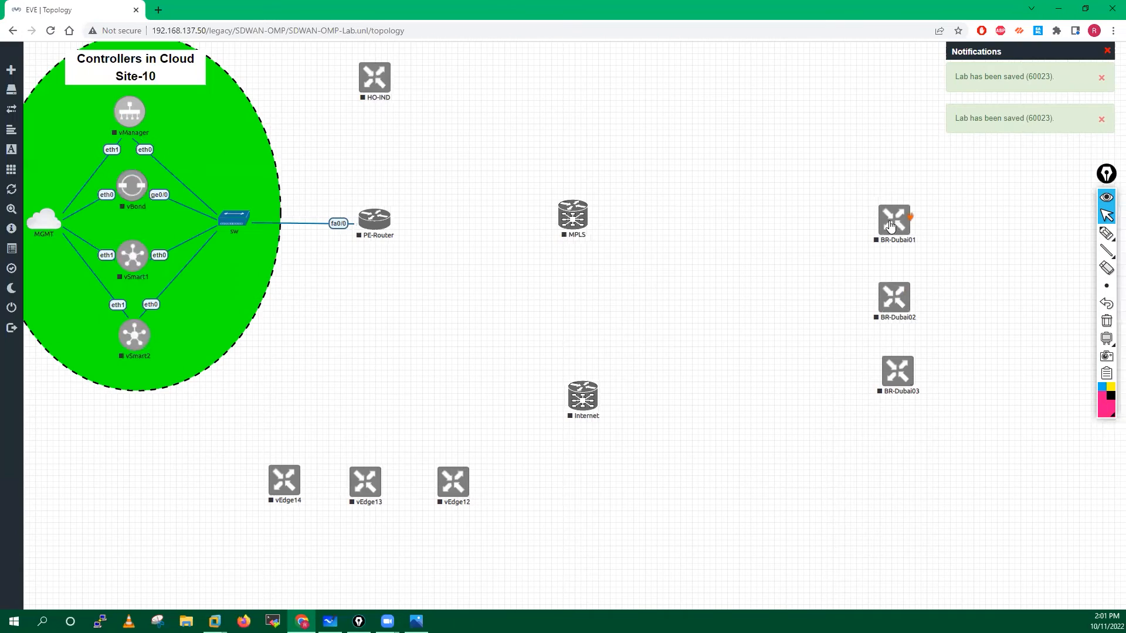
Step: Shift the three BR-Dubai nodes northwest, keeping them in one evenly spaced column and leaving room to their east
left_click_drag(891, 226, 821, 173)
left_click_drag(874, 295, 816, 252)
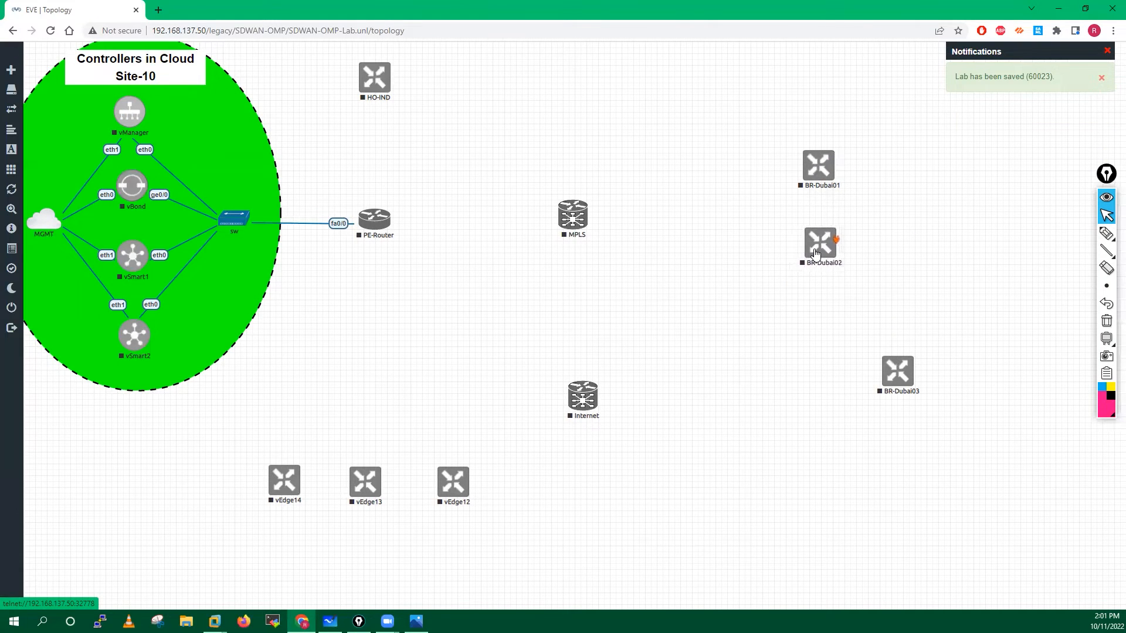
left_click_drag(899, 373, 828, 328)
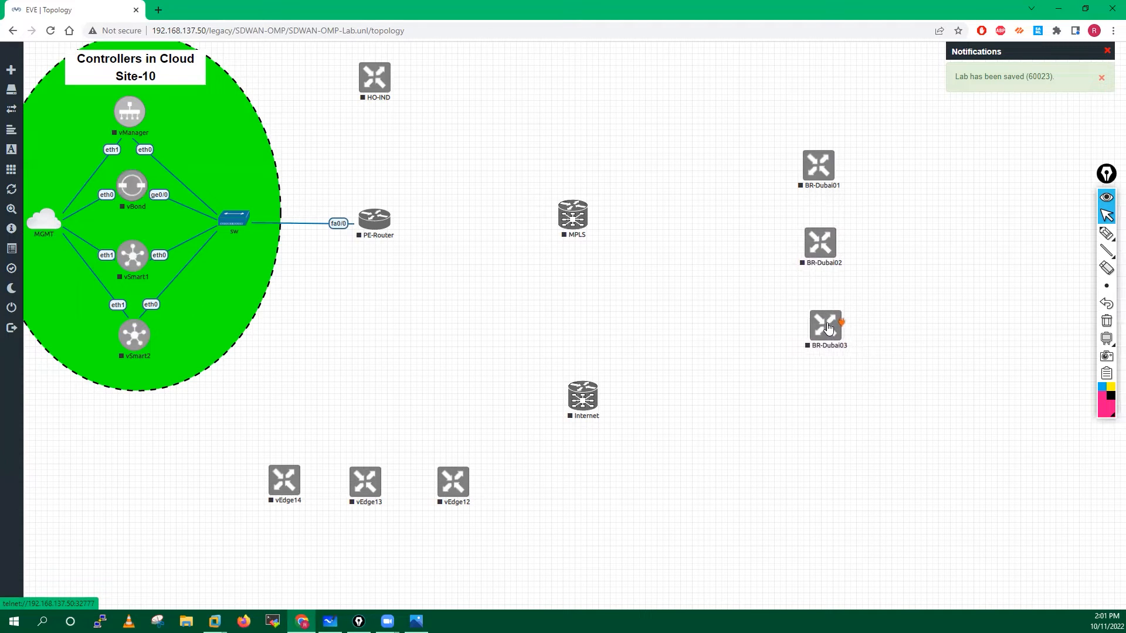
left_click_drag(825, 171, 826, 170)
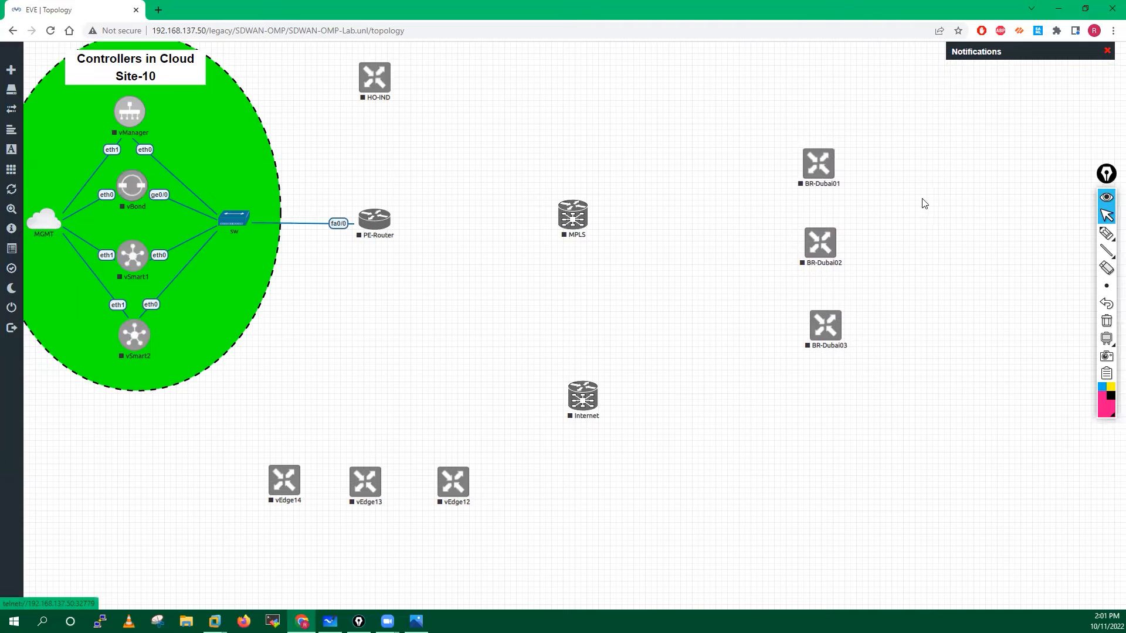
Step: Add a bridge network named sw east of BR-Dubai02
right_click(937, 201)
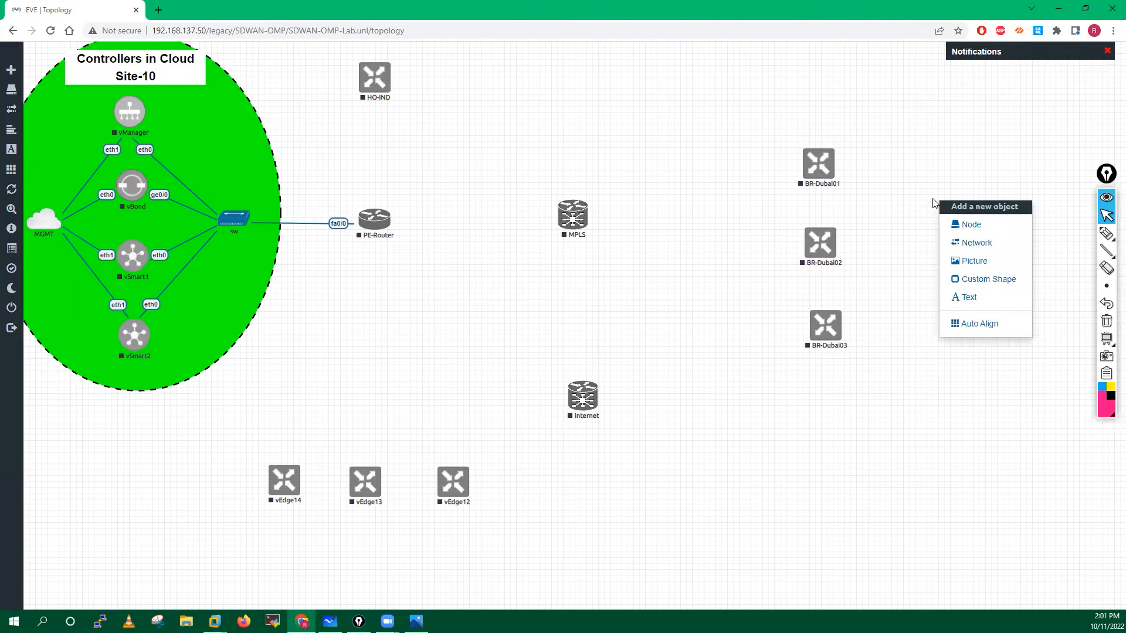
left_click(974, 251)
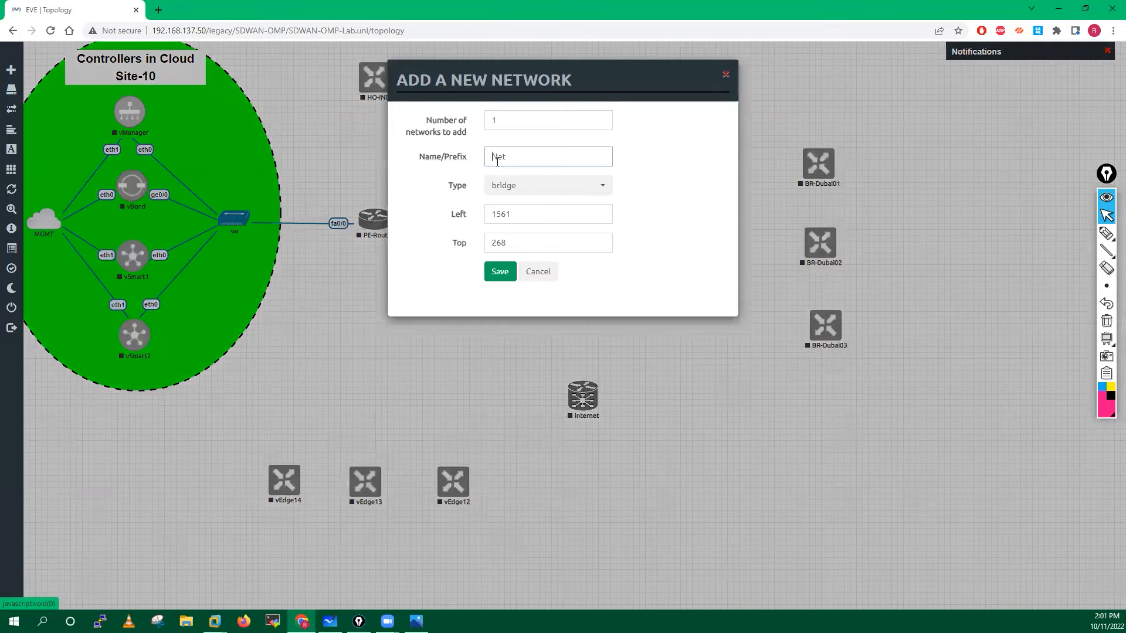
double_click(493, 157)
type("sw")
left_click(500, 273)
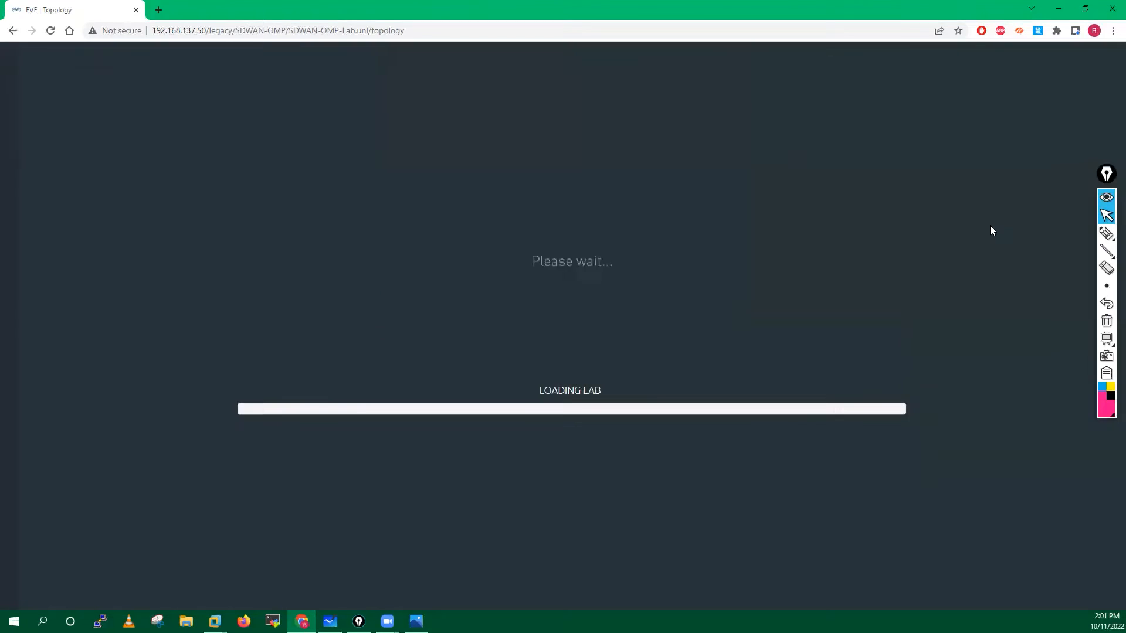
left_click_drag(940, 238, 944, 238)
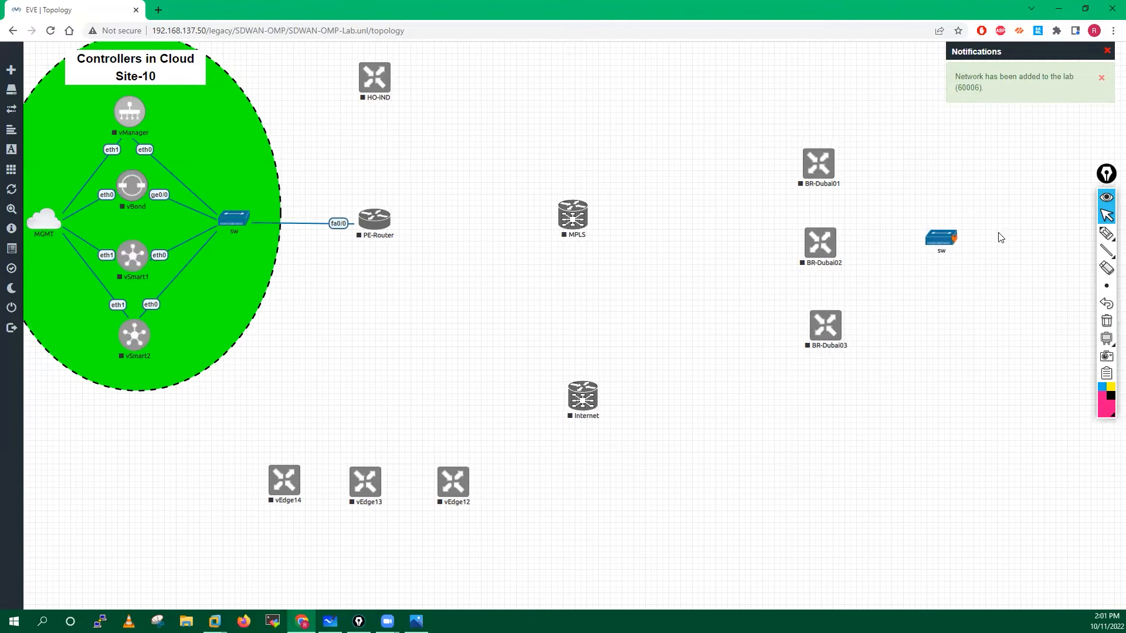
Step: Add a Cisco IOS 3725 (Dynamips) node named site-dubai east of the Dubai sw network
right_click(1021, 236)
left_click(1034, 189)
right_click(1026, 205)
left_click(970, 226)
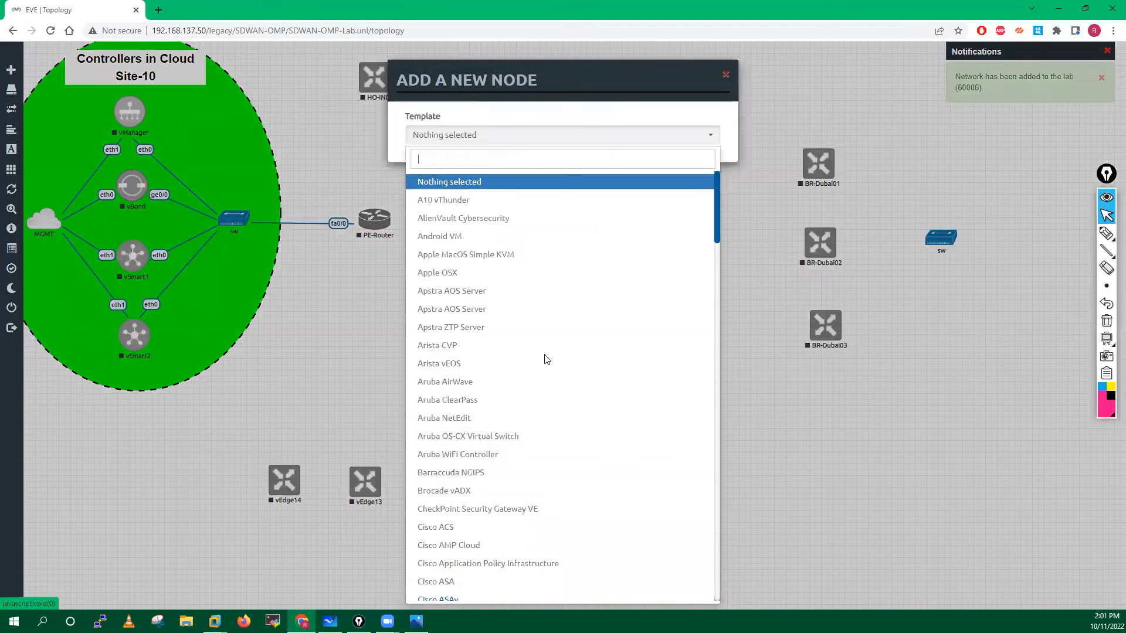
scroll(528, 355, "down", 10)
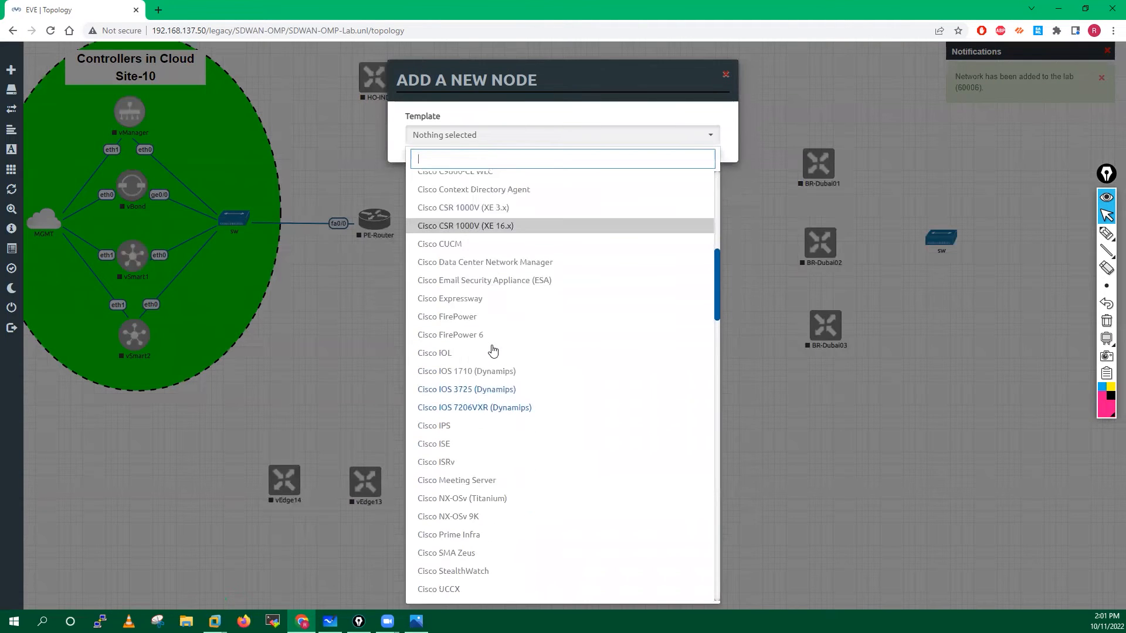
scroll(493, 351, "down", 3)
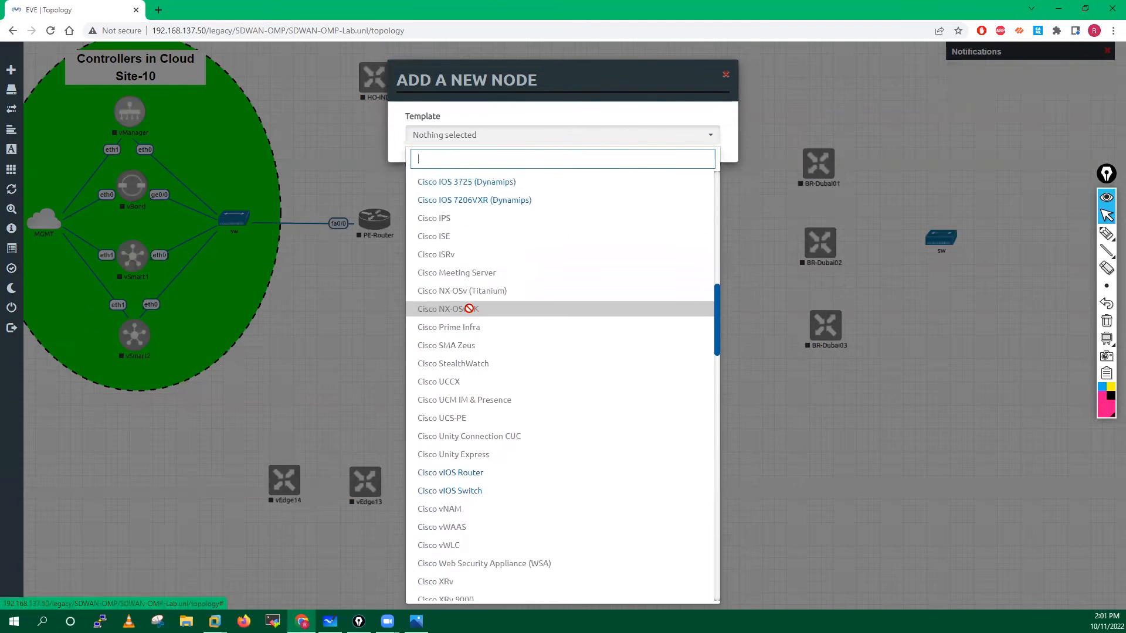
scroll(469, 309, "down", 12)
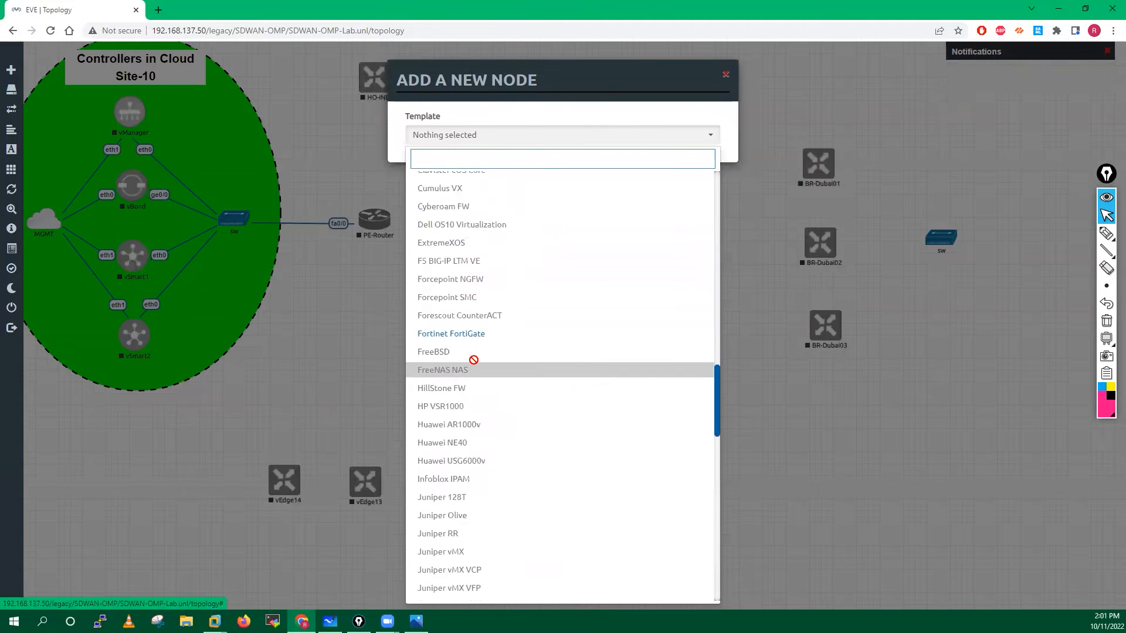
scroll(573, 377, "up", 6)
scroll(574, 376, "up", 7)
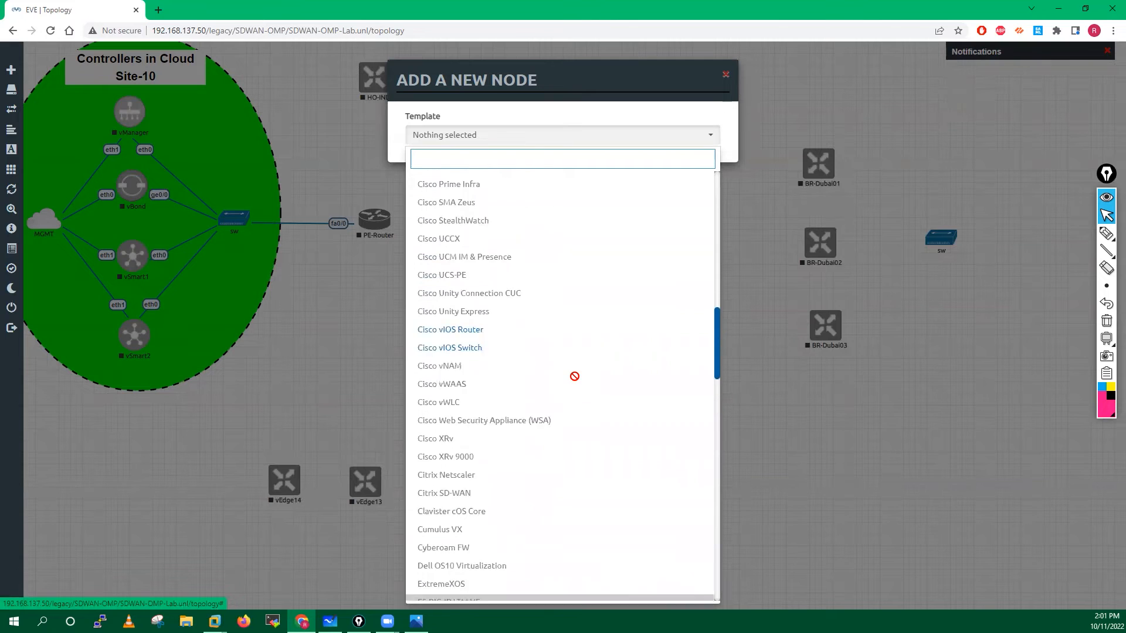
scroll(574, 376, "up", 5)
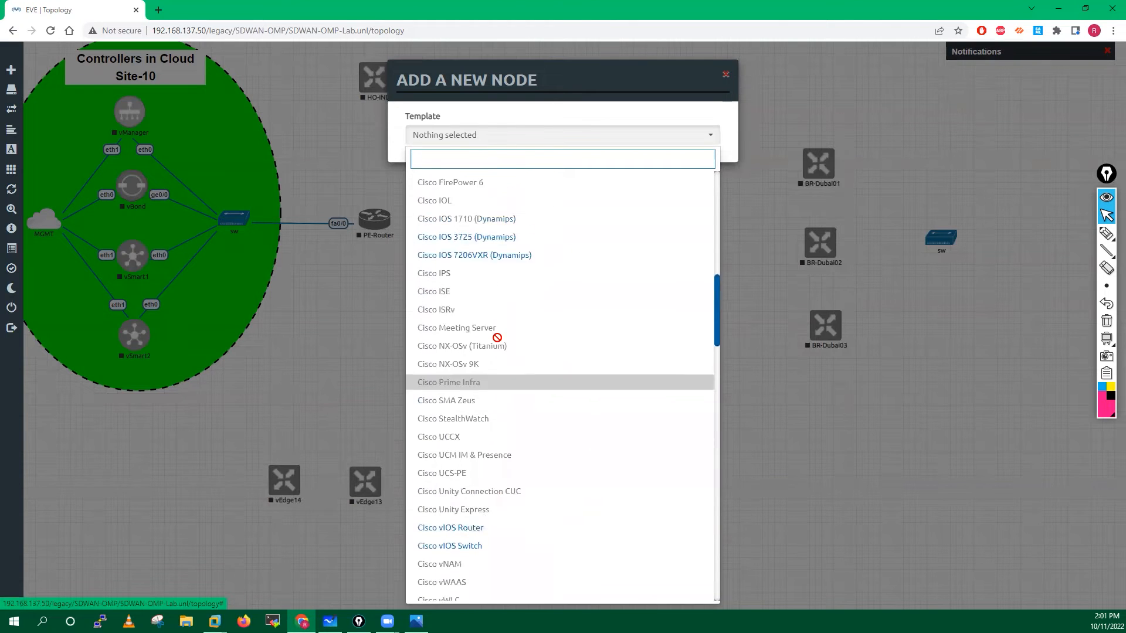
left_click(460, 343)
left_click_drag(443, 232, 365, 230)
type("site-dubai")
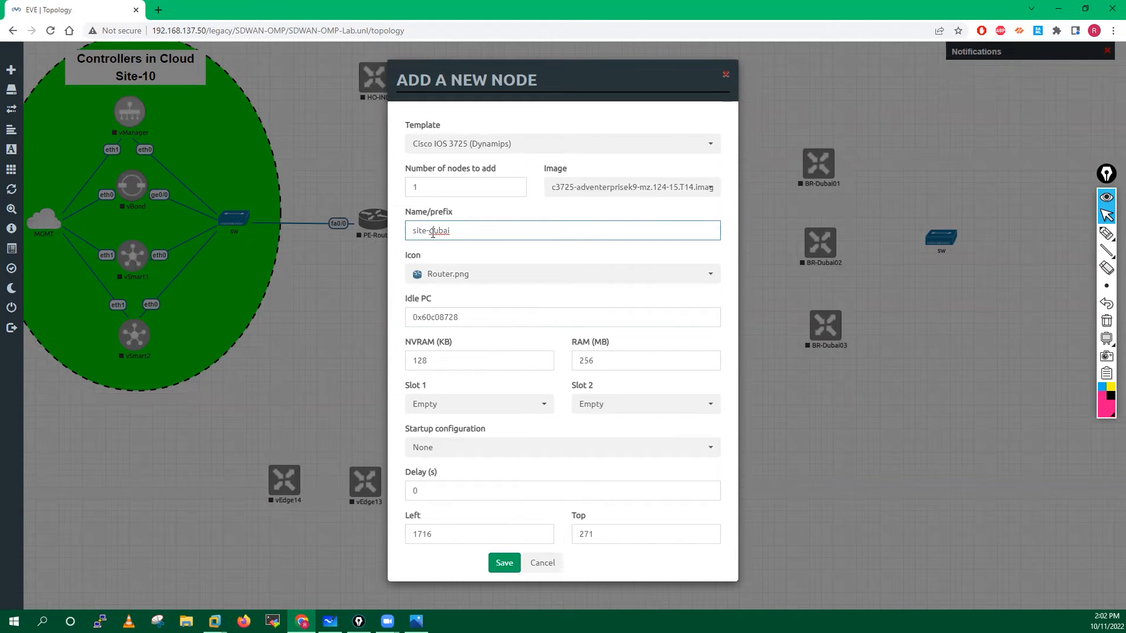
left_click(497, 563)
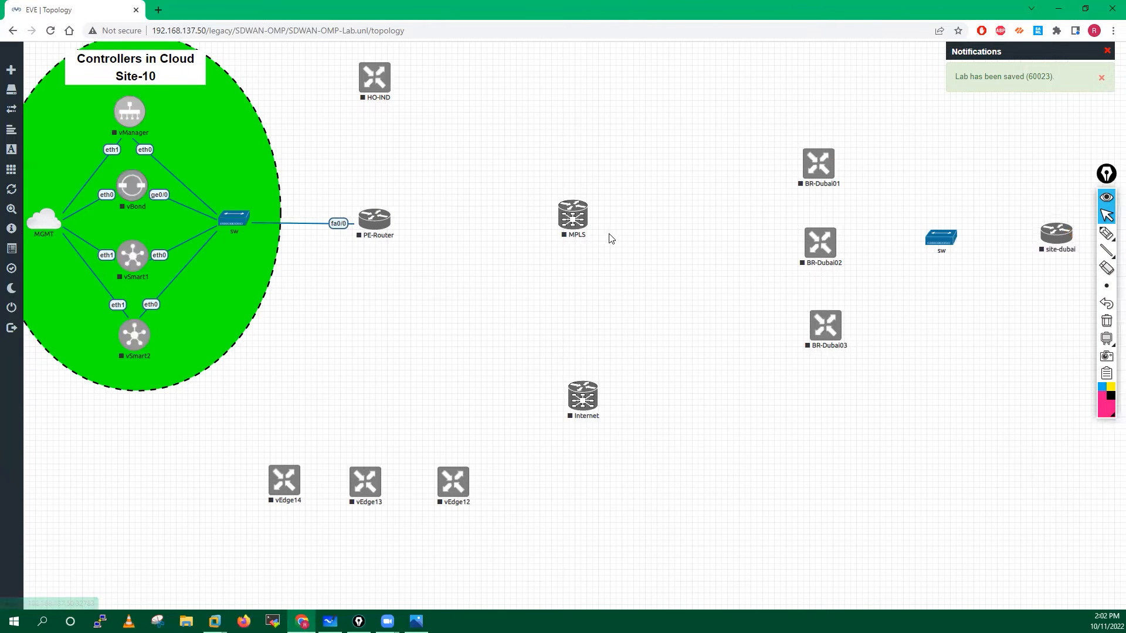
Step: Add a Cisco IOS 3725 (Dynamips) node named site-Lon south of vEdge13
right_click(566, 534)
left_click(597, 498)
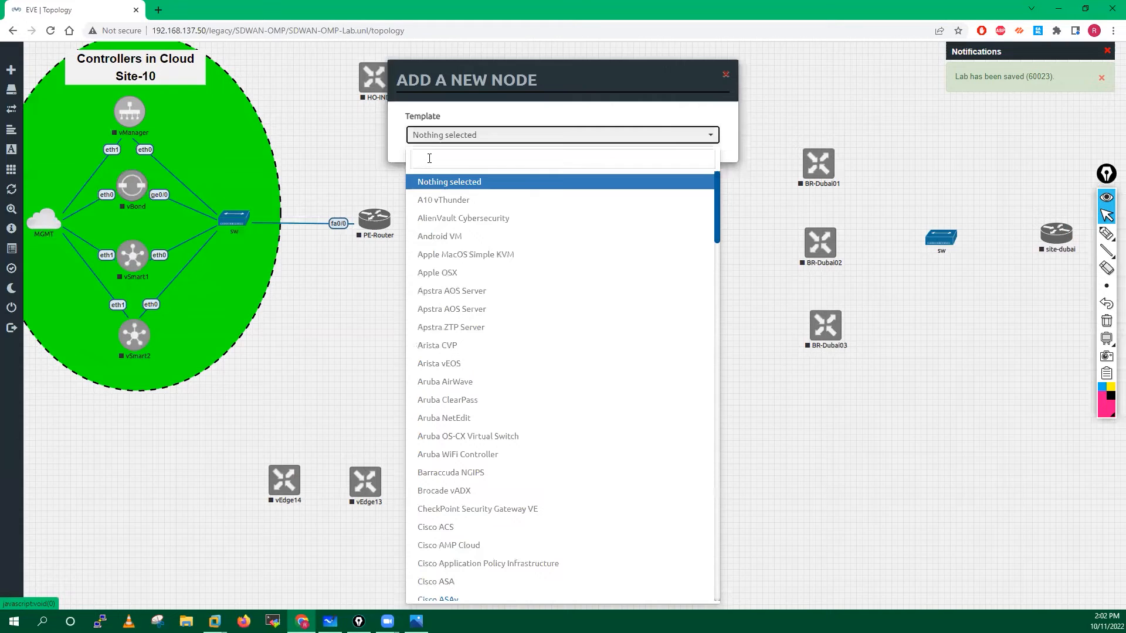
type("ios")
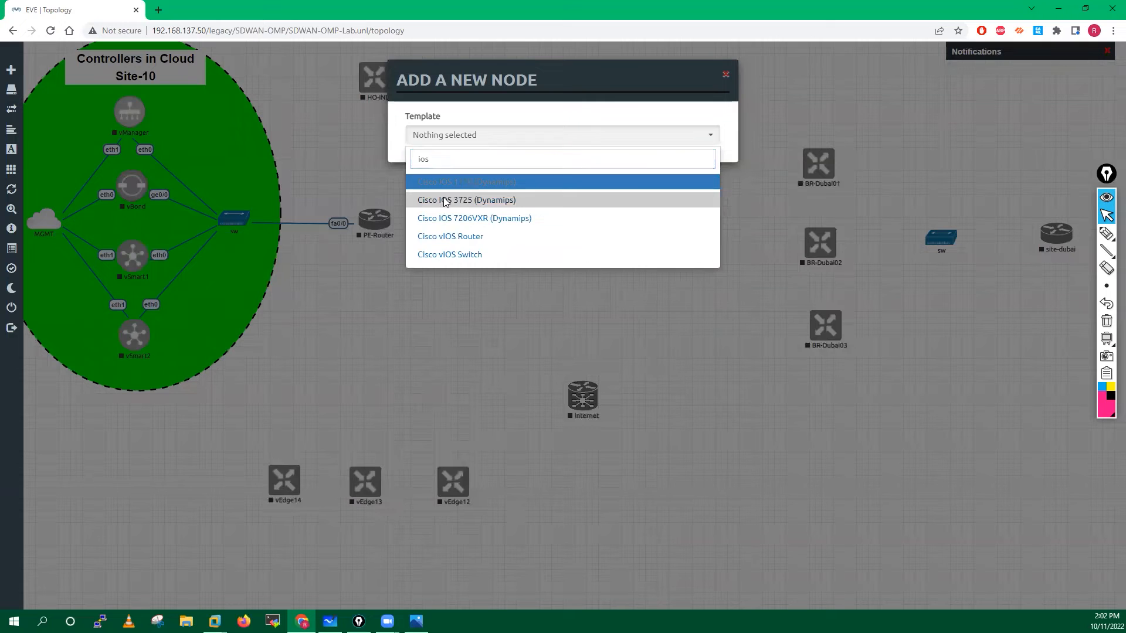
left_click(445, 200)
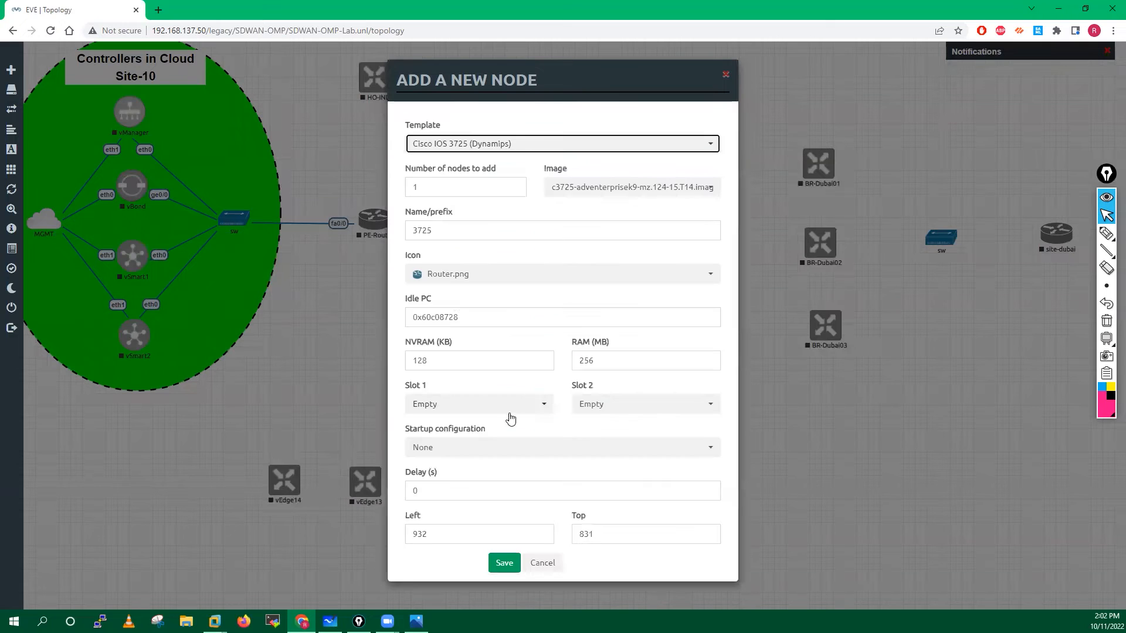
left_click_drag(440, 231, 366, 225)
type("BR")
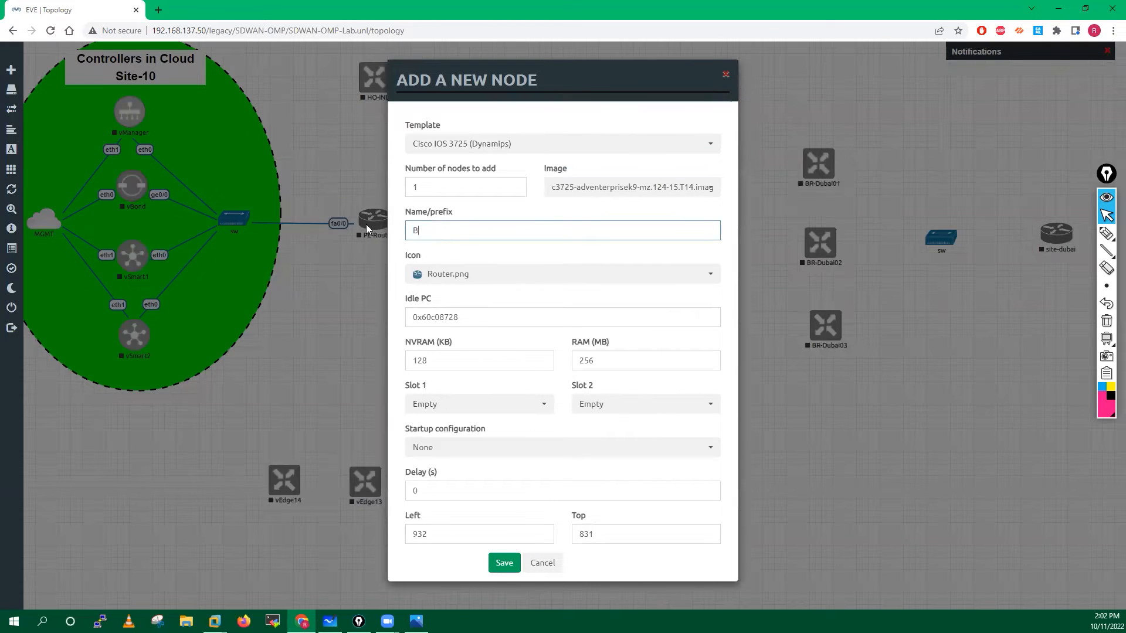
type("-Lon")
key("BackSpace")
key("BackSpace")
key("BackSpace")
key("BackSpace")
key("BackSpace")
key("BackSpace")
type("site-Lon")
left_click(504, 564)
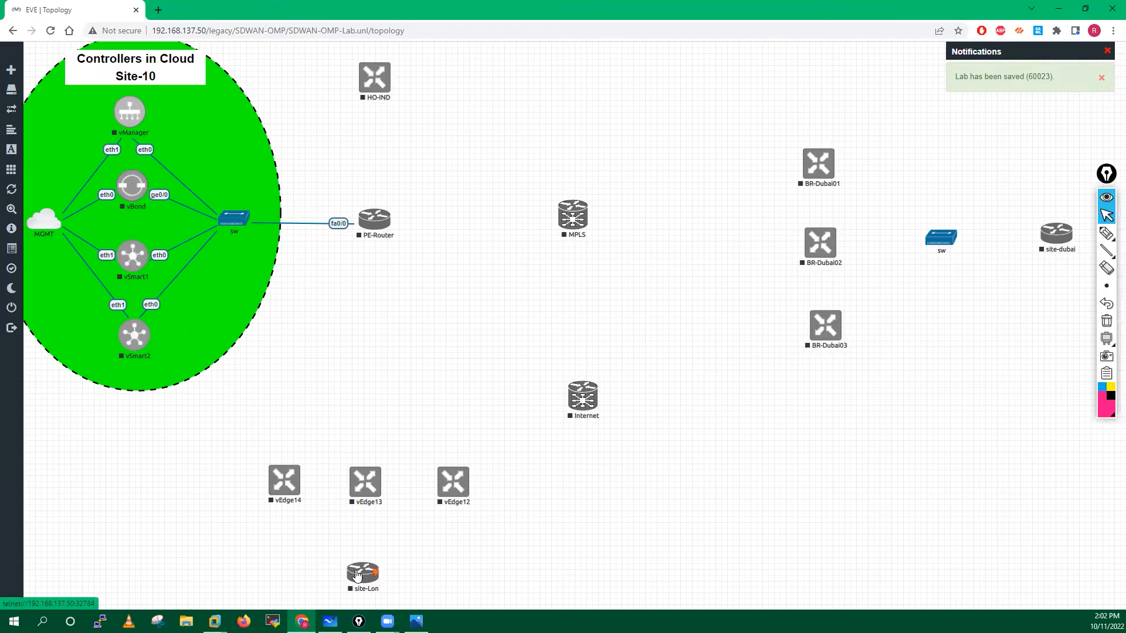
Step: Add a bridge network named sw and position it between vEdge13 and site-Lon
right_click(642, 510)
left_click(682, 516)
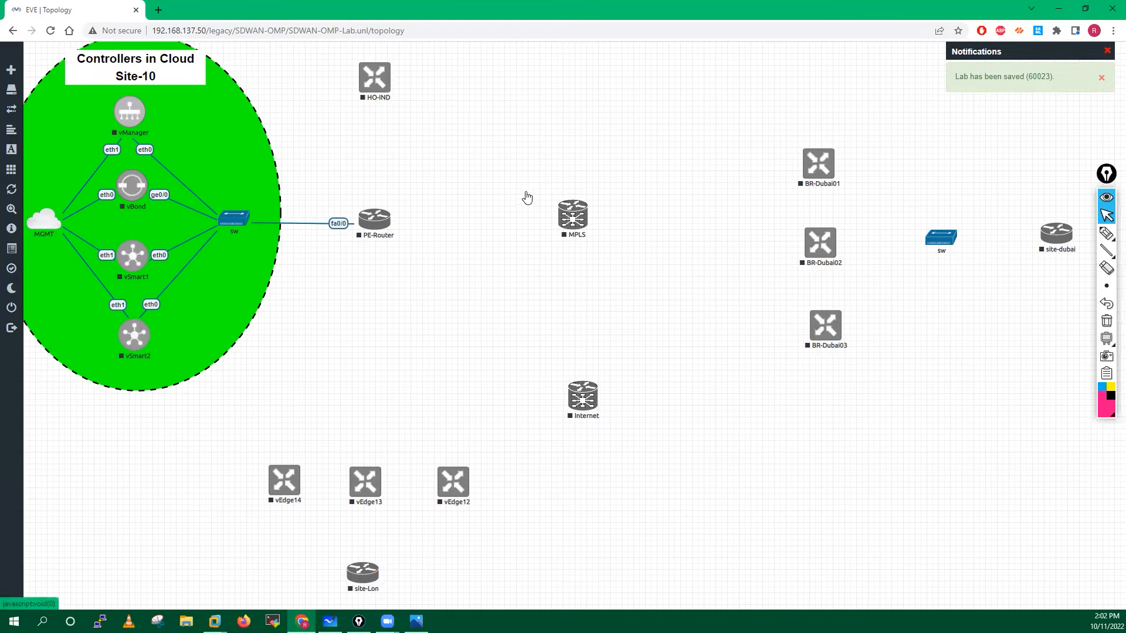
left_click_drag(515, 156, 467, 159)
type("sw")
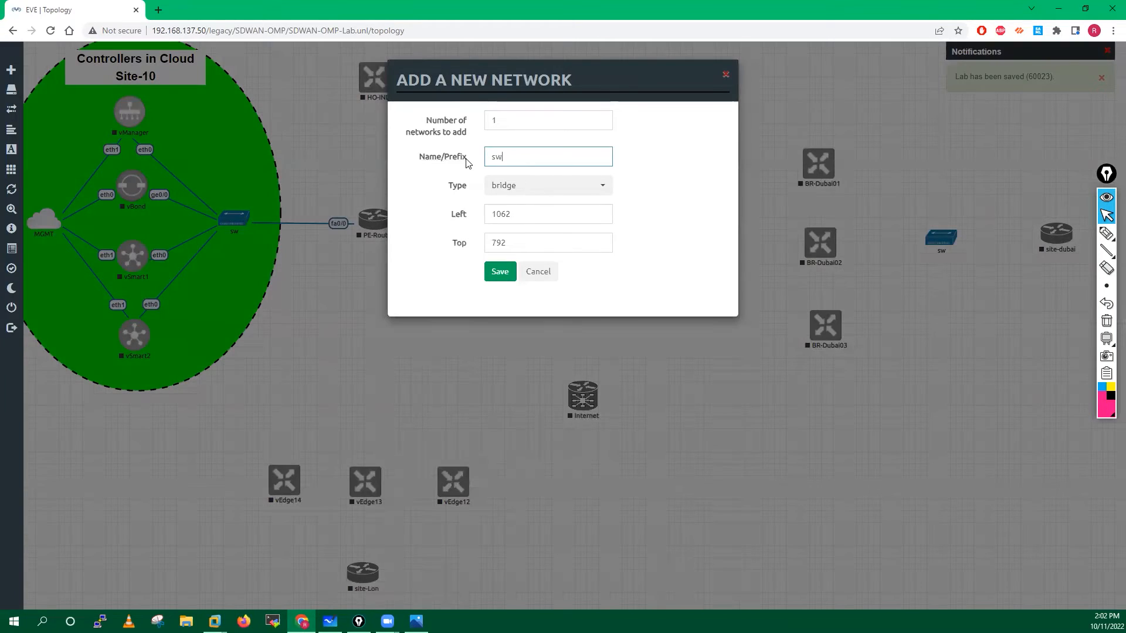
left_click(501, 273)
left_click_drag(662, 516, 361, 536)
left_click_drag(363, 574, 362, 588)
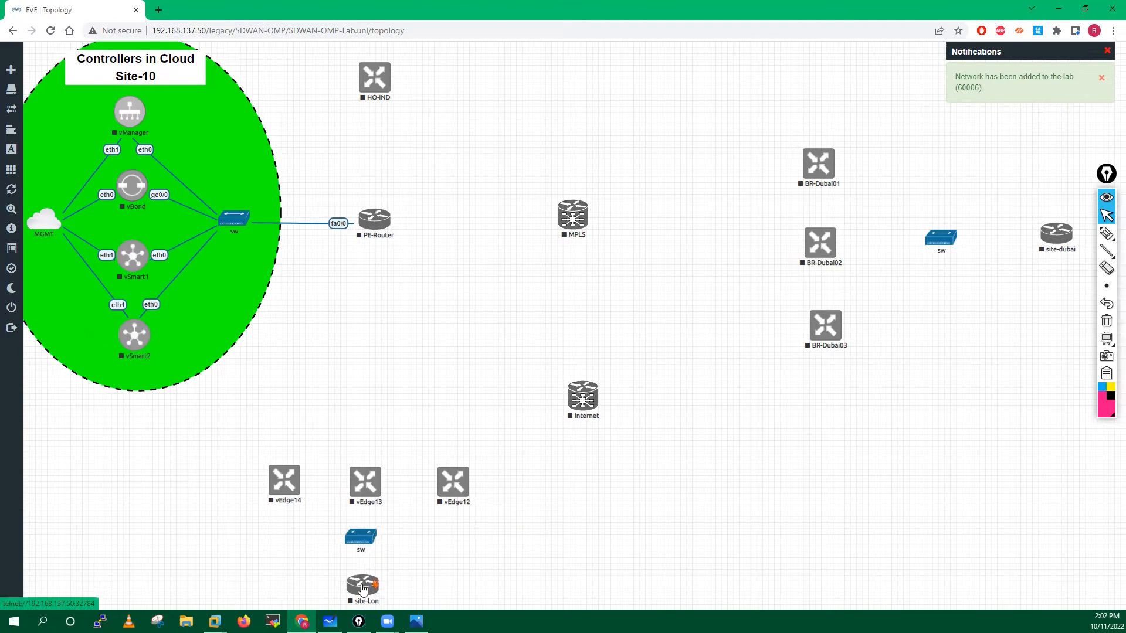
left_click_drag(363, 544, 364, 556)
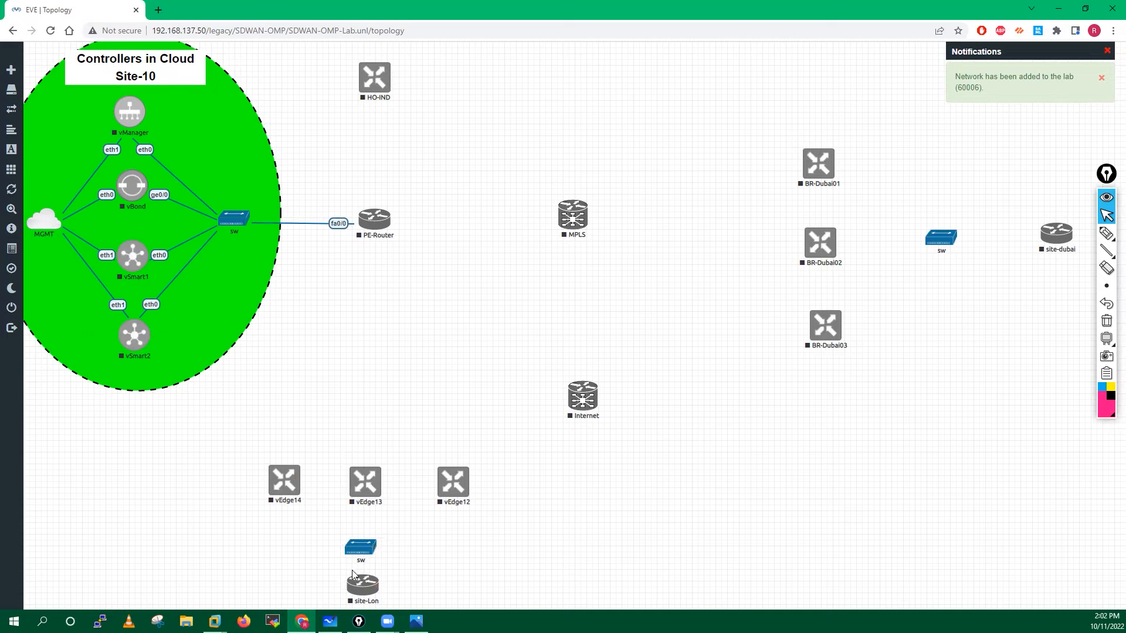
Step: Move the MPLS and Internet routers north, and shift the vEdge14, vEdge13 and vEdge12 row northeast with wider spacing
left_click_drag(574, 214, 578, 170)
left_click_drag(579, 417, 581, 347)
left_click_drag(451, 494, 506, 495)
left_click_drag(363, 494, 429, 501)
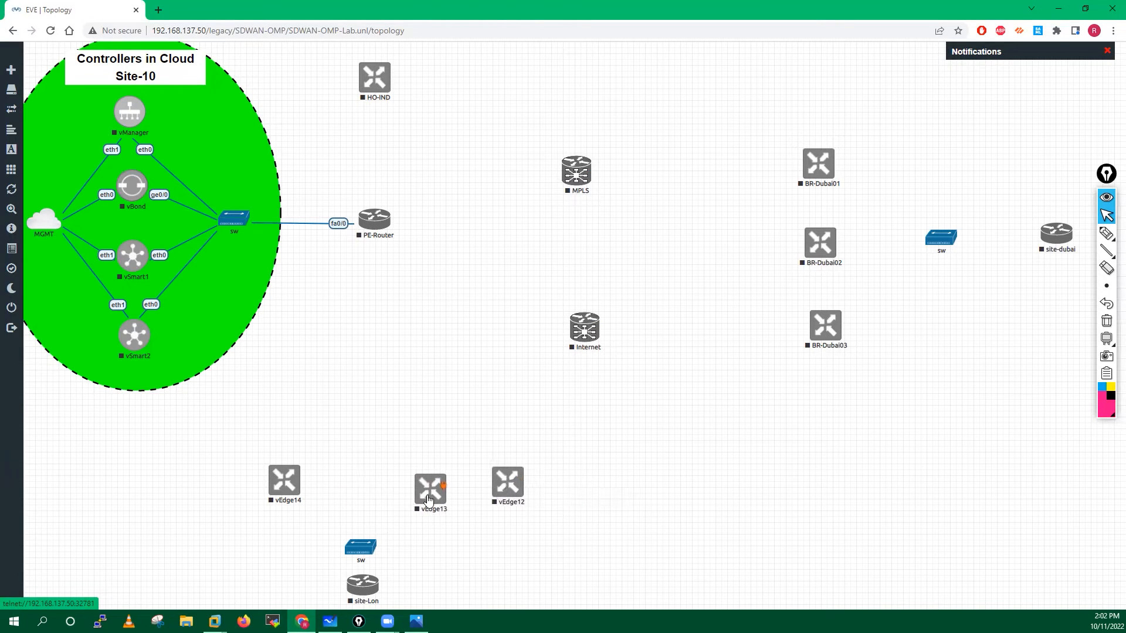
mouse_move(349, 499)
left_mouse_down()
mouse_move(405, 505)
mouse_move(359, 502)
mouse_move(370, 503)
left_mouse_up()
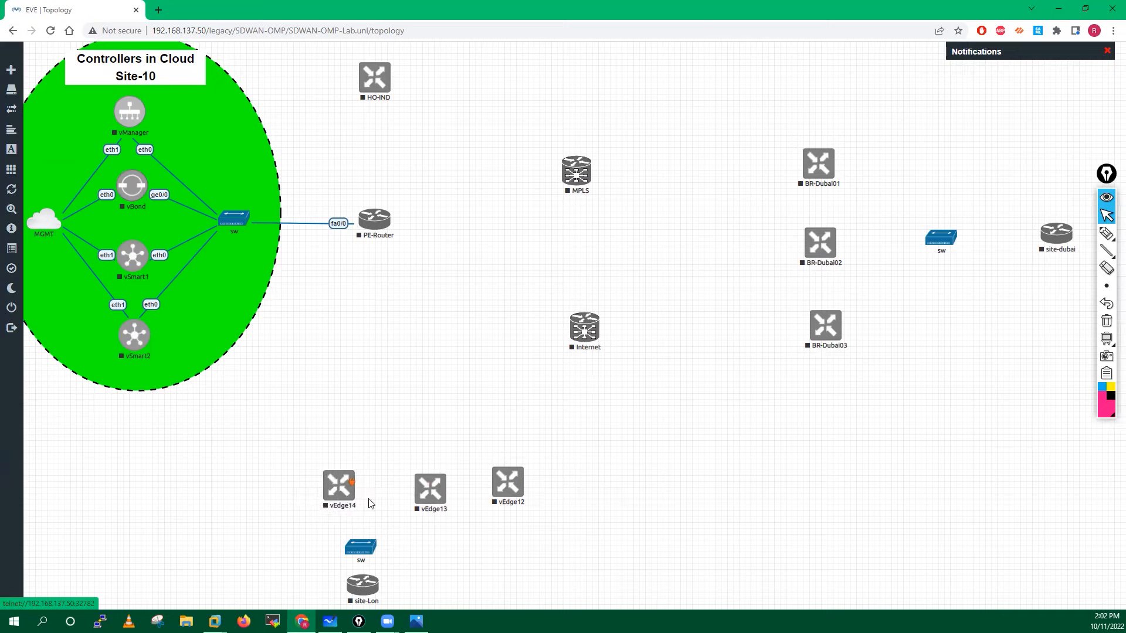
left_click_drag(436, 494, 432, 474)
left_click_drag(337, 464, 328, 403)
left_click_drag(424, 471, 421, 433)
left_click_drag(501, 489, 518, 428)
right_click(524, 438)
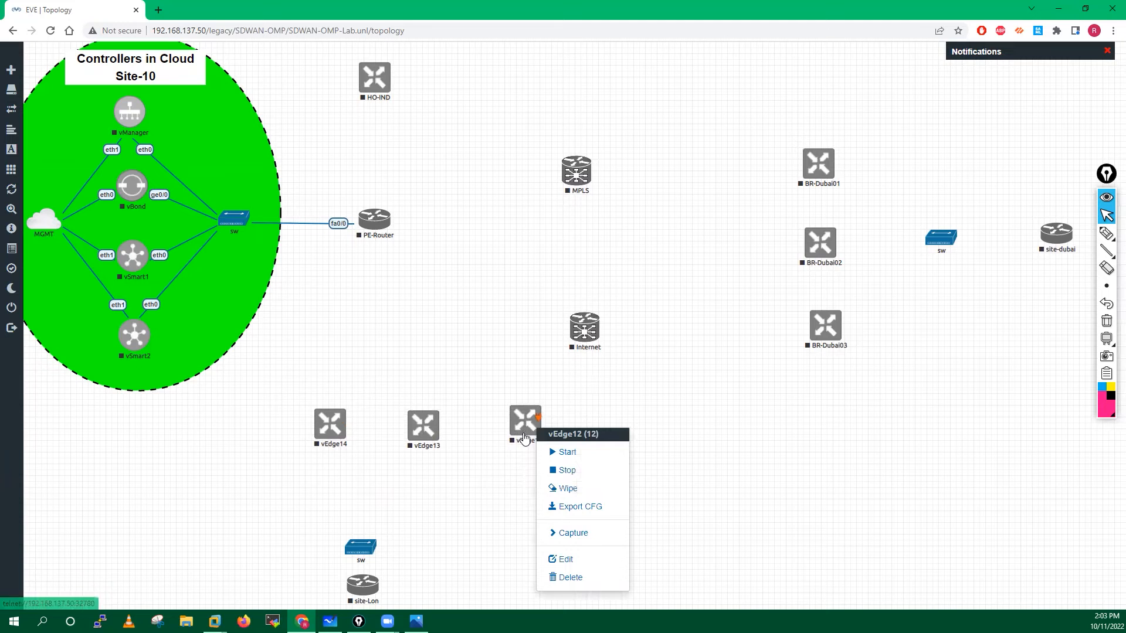
left_click(476, 473)
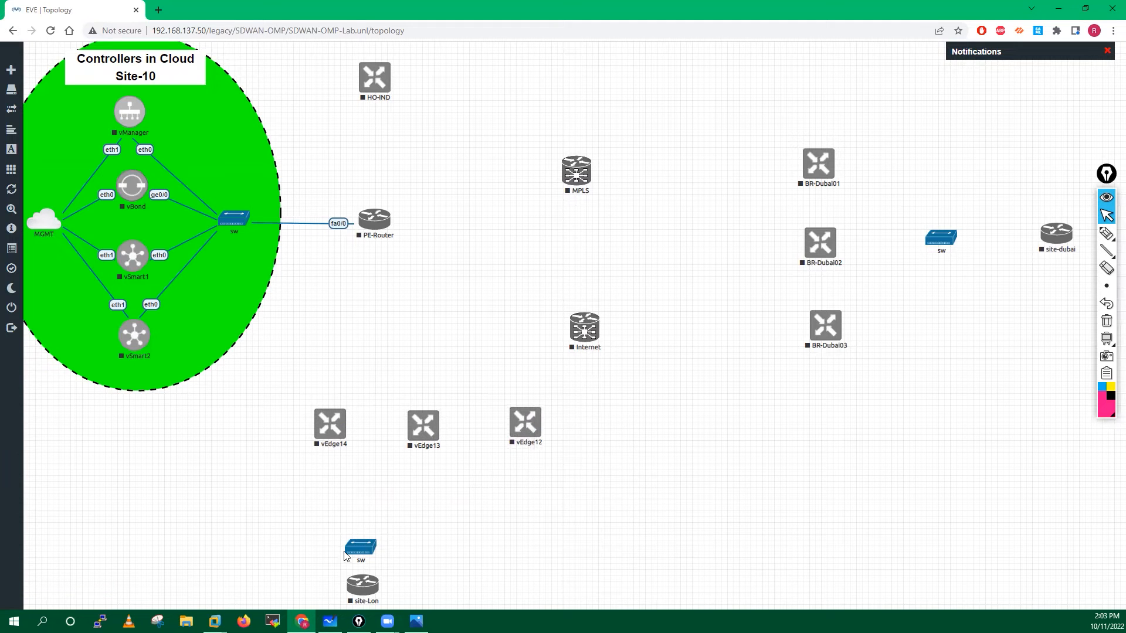
Step: Center the London sw network and the site-Lon router in a column directly beneath vEdge13
left_click_drag(345, 556, 401, 522)
left_click_drag(357, 589, 414, 581)
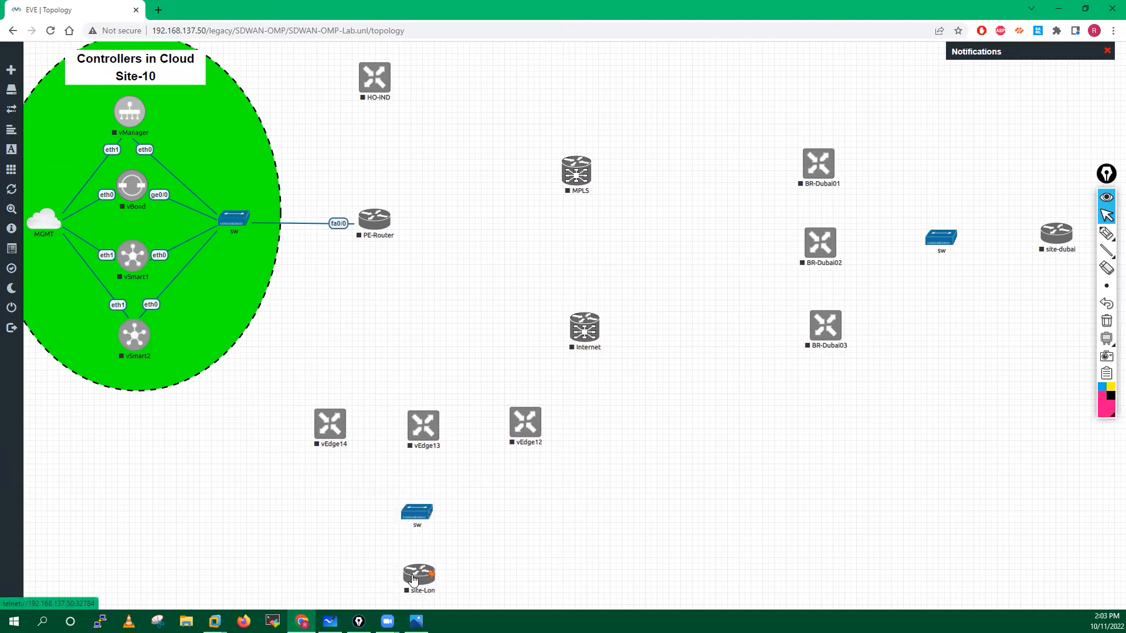
left_click_drag(411, 511, 419, 507)
left_click_drag(414, 577, 422, 576)
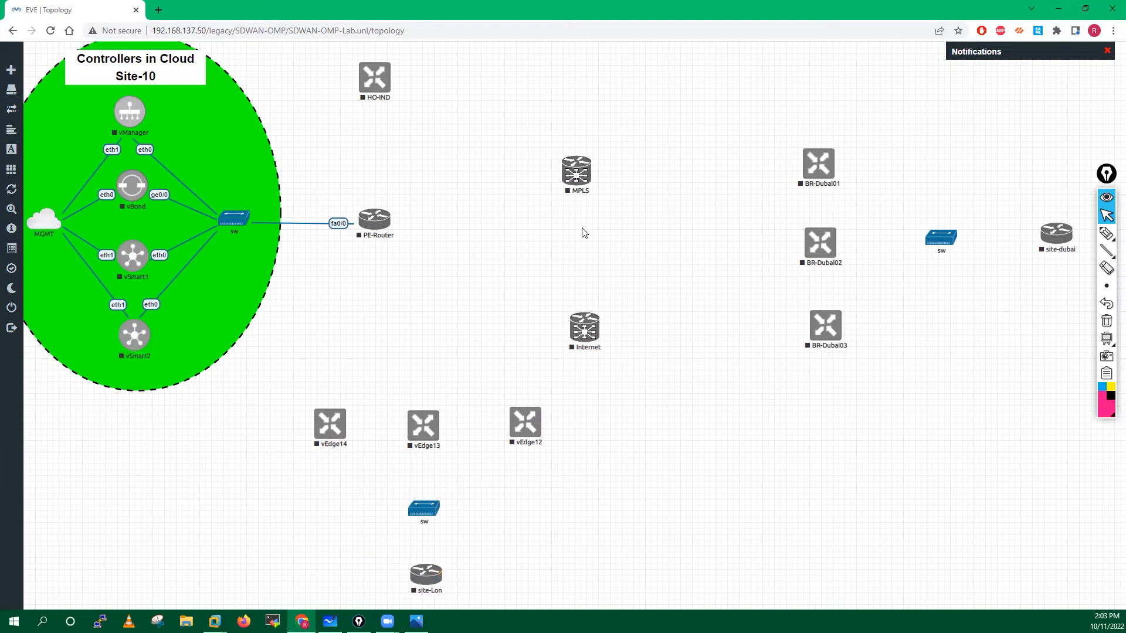
Step: Fine-tune the three BR-Dubai nodes into a straighter, evenly spaced column
left_click_drag(812, 167, 811, 162)
left_click_drag(814, 242, 814, 240)
left_click_drag(827, 329, 822, 332)
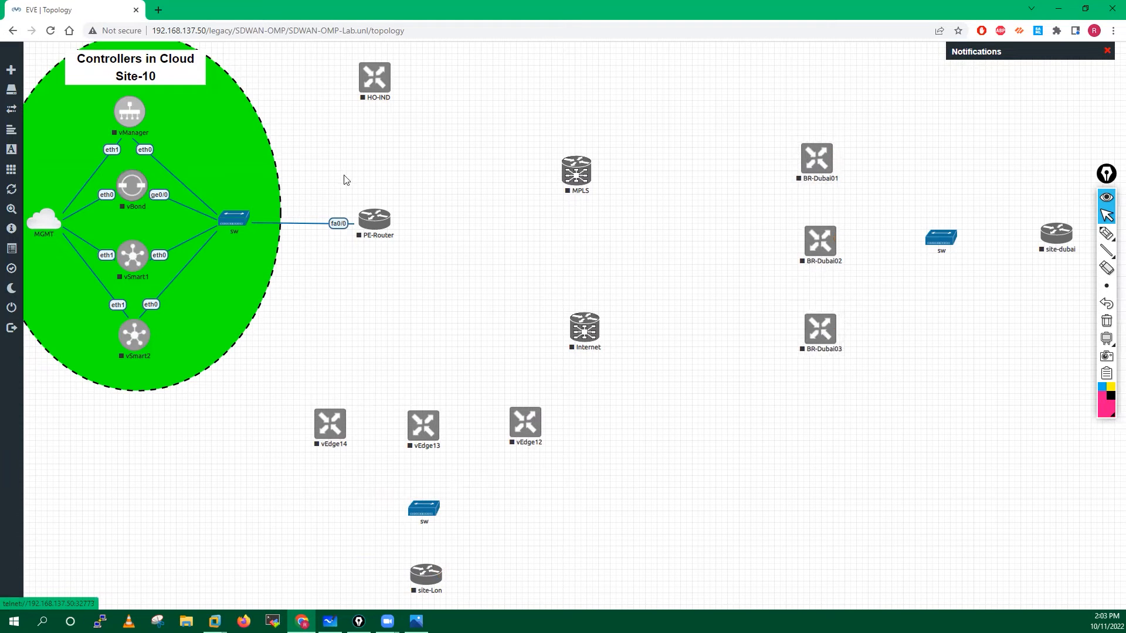
Step: Add a Cisco IOS 3725 (Dynamips) node named site-ind east of HO-IND
right_click(533, 89)
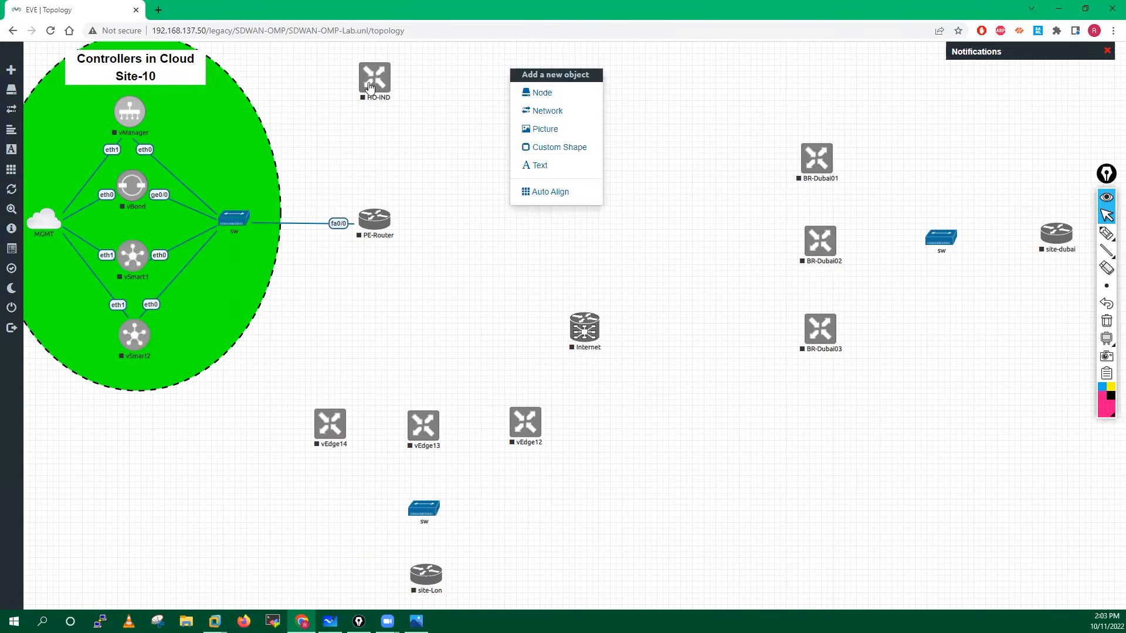
left_click(533, 92)
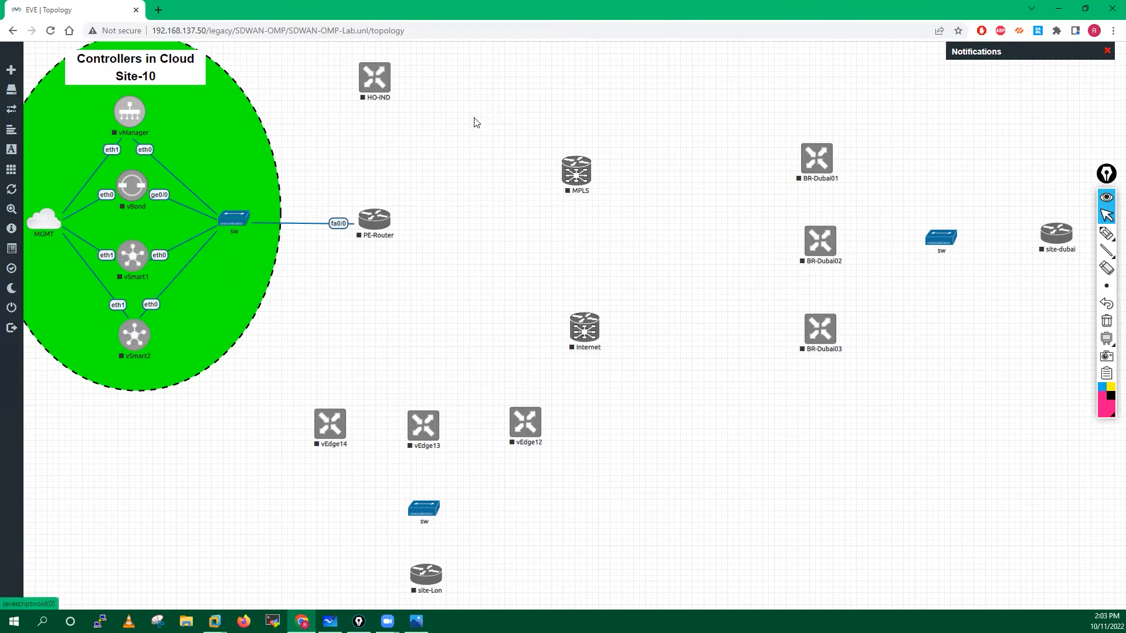
type("ios")
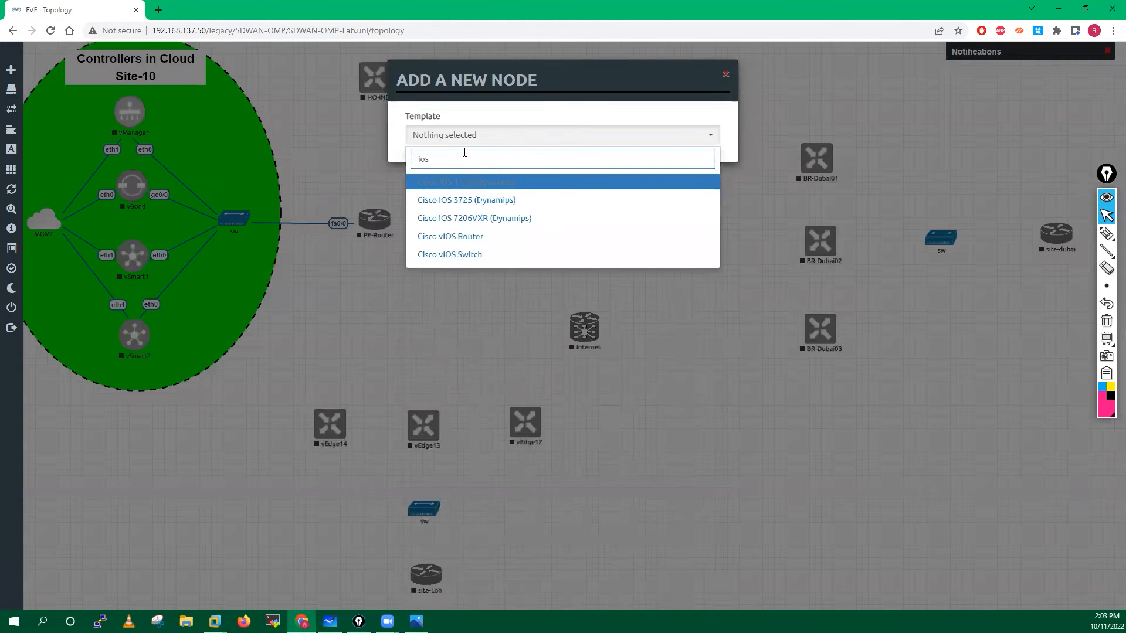
left_click(475, 201)
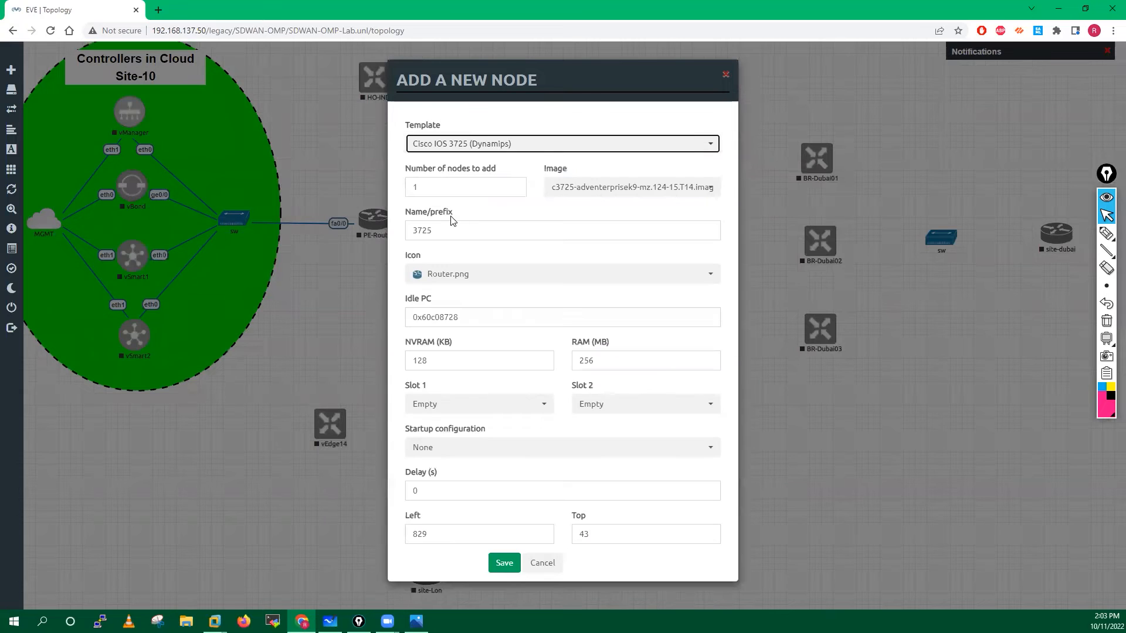
left_click_drag(437, 231, 400, 233)
type("site-ind")
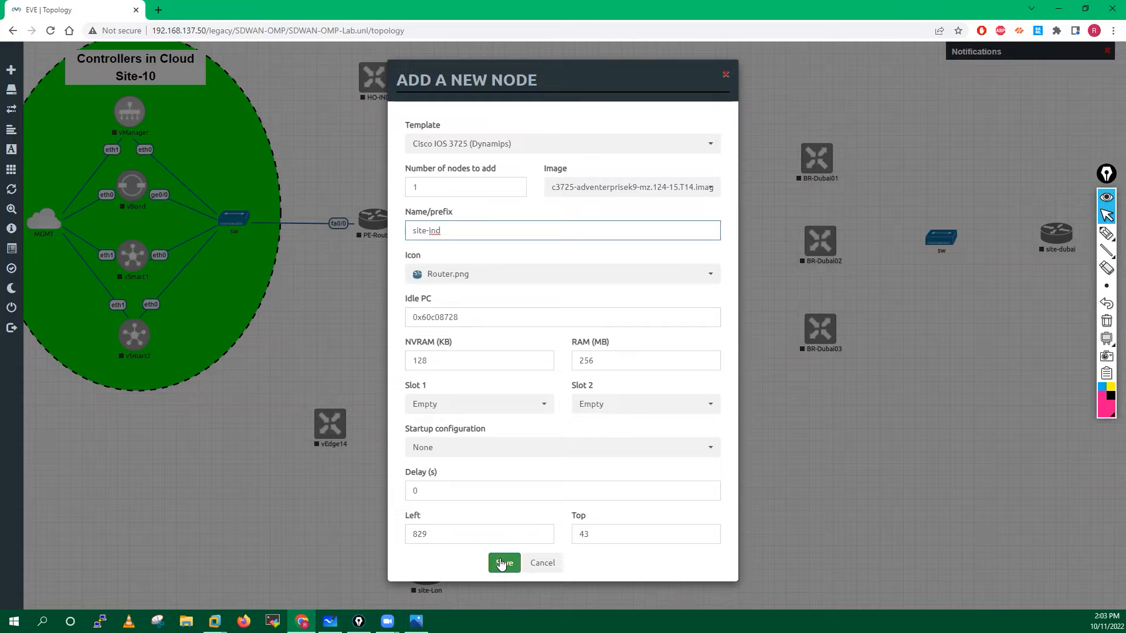
left_click(501, 564)
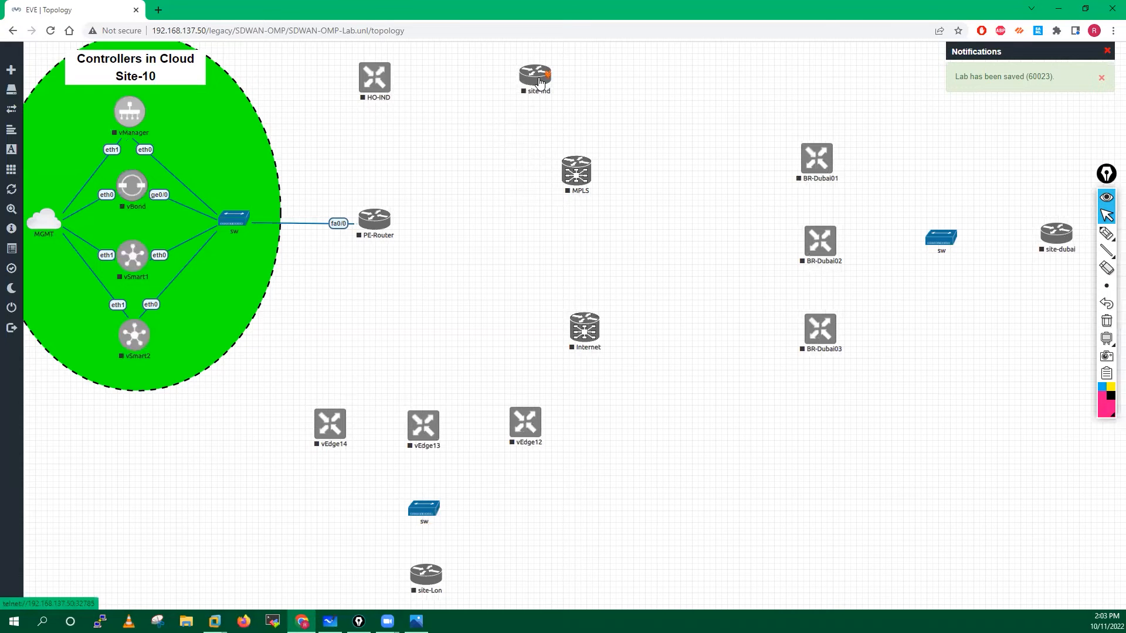
Step: Connect HO-IND interface ge0/0 to PE-Router interface fa0/1
left_click_drag(548, 75, 385, 217)
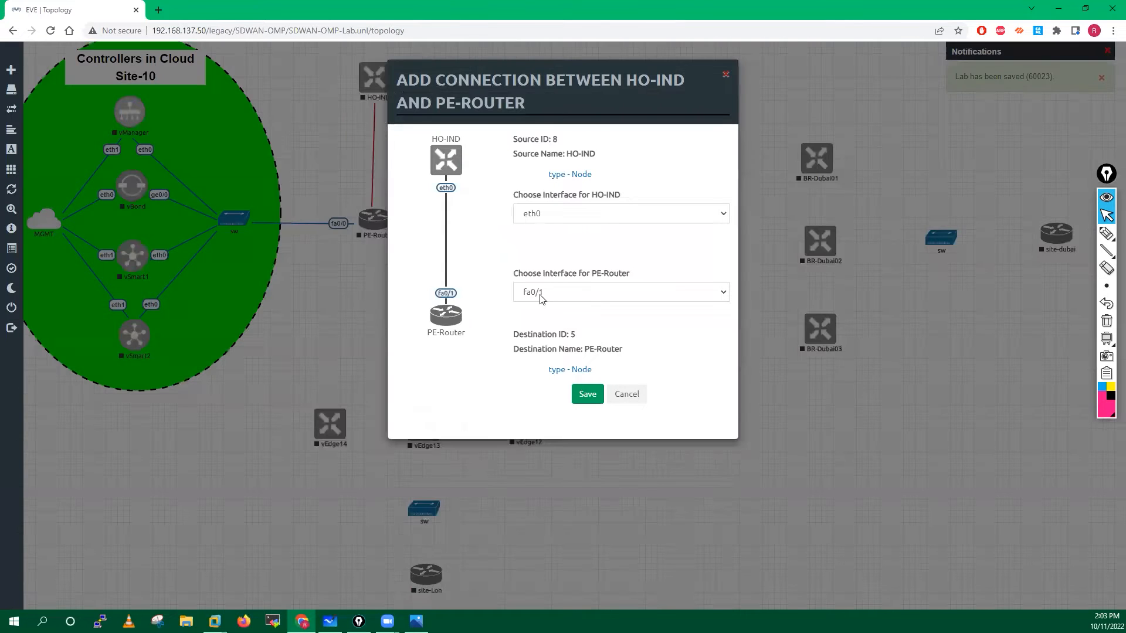
left_click(554, 214)
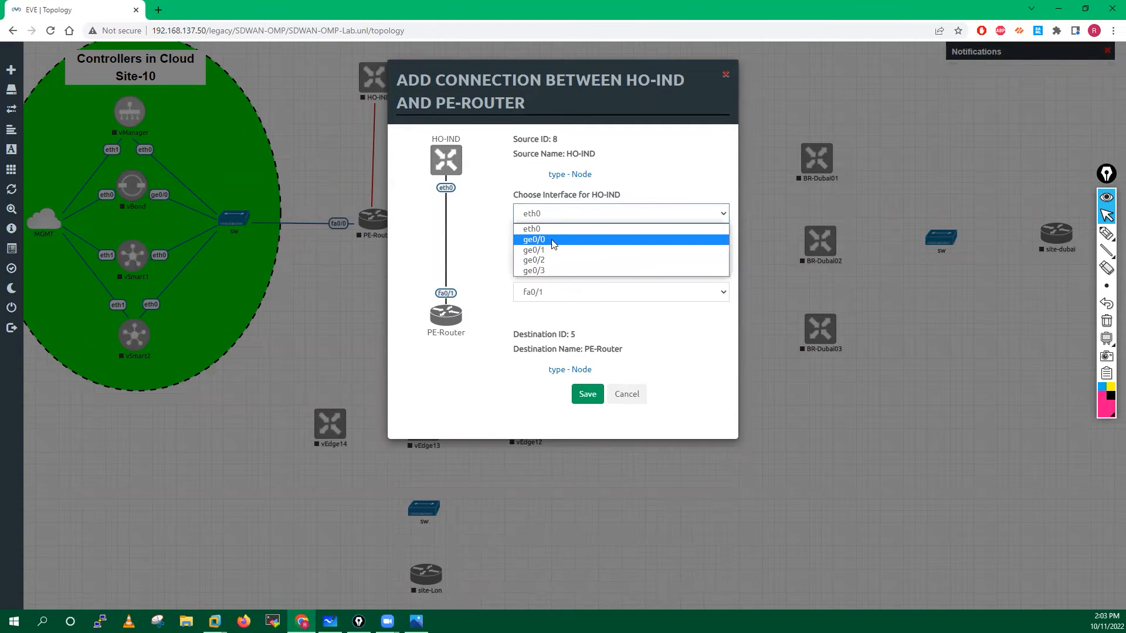
left_click(536, 240)
left_click(588, 394)
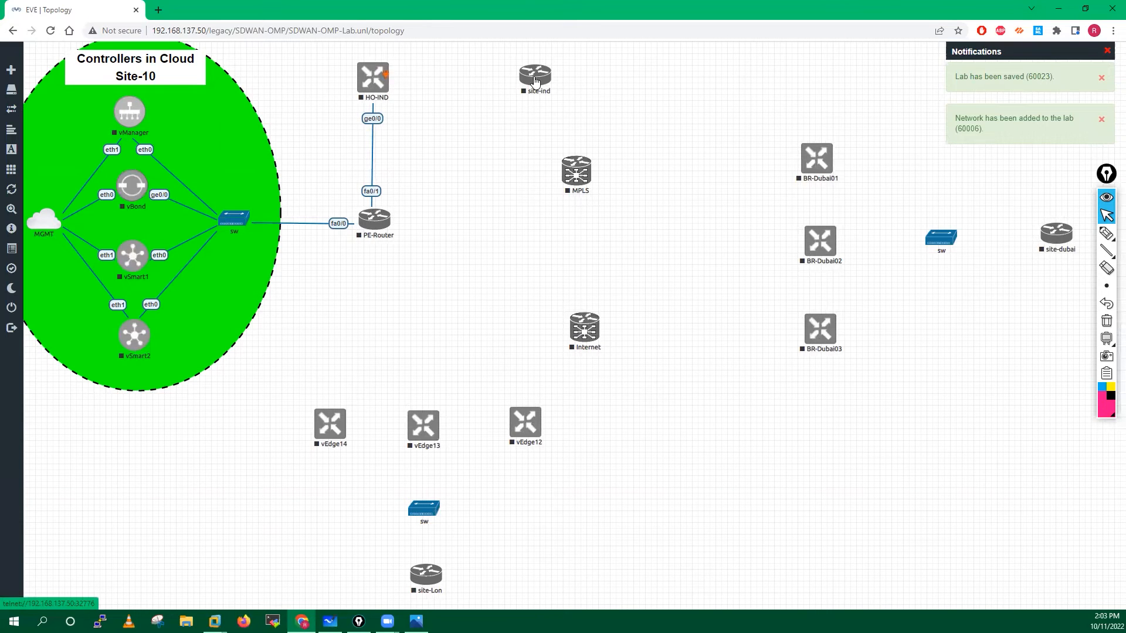
Step: Connect HO-IND interface ge0/1 to site-ind interface fa0/0
left_click_drag(386, 73, 536, 81)
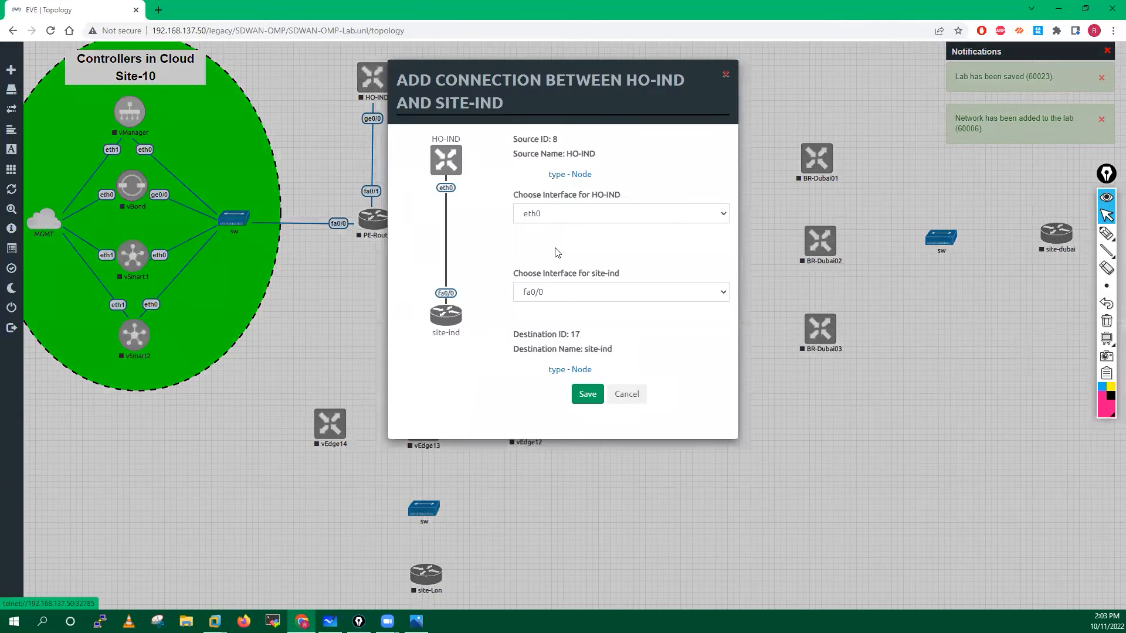
left_click(556, 215)
left_click(545, 258)
left_click(588, 394)
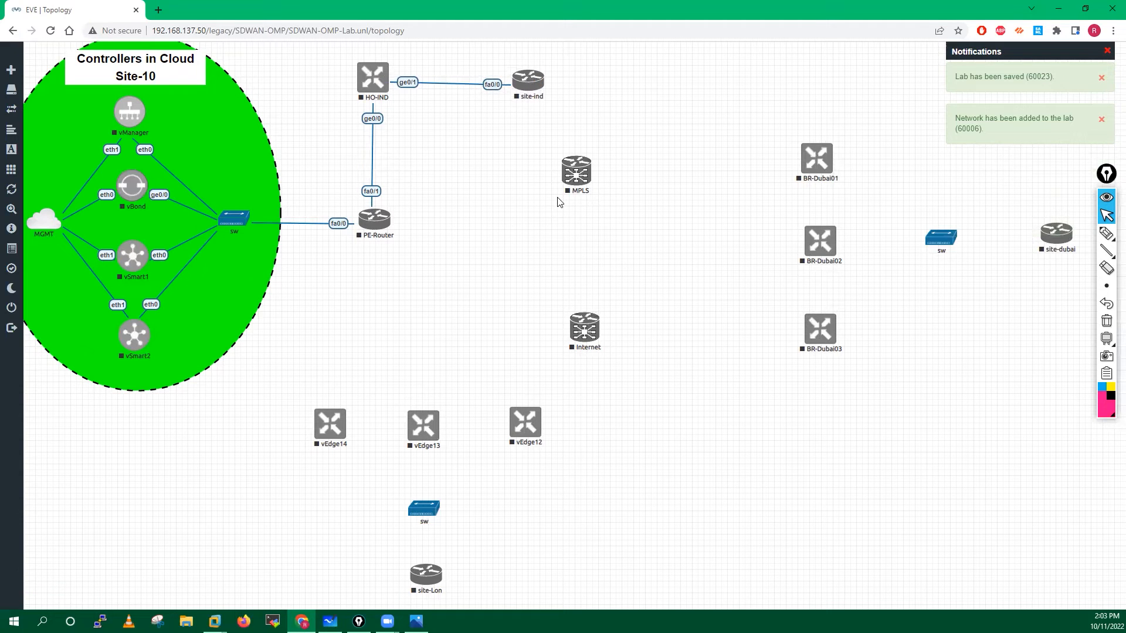
Step: Connect PE-Router fa1/0 to MPLS fa0/0, and PE-Router fa1/1 to Internet fa0/0
left_click_drag(390, 218, 571, 175)
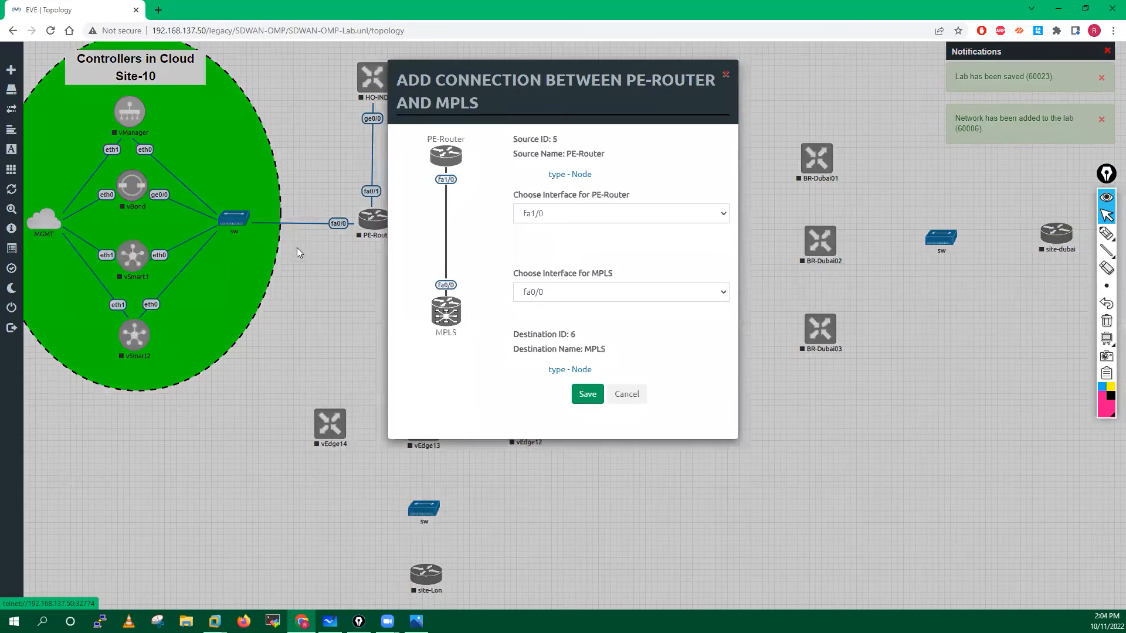
left_click(594, 404)
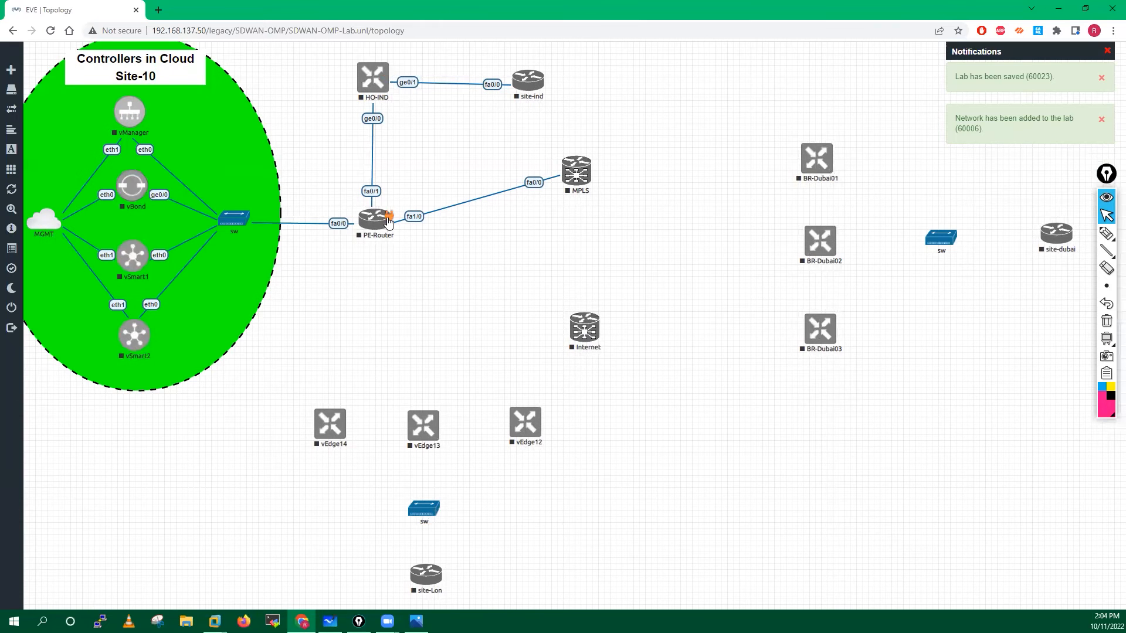
left_click_drag(387, 218, 582, 332)
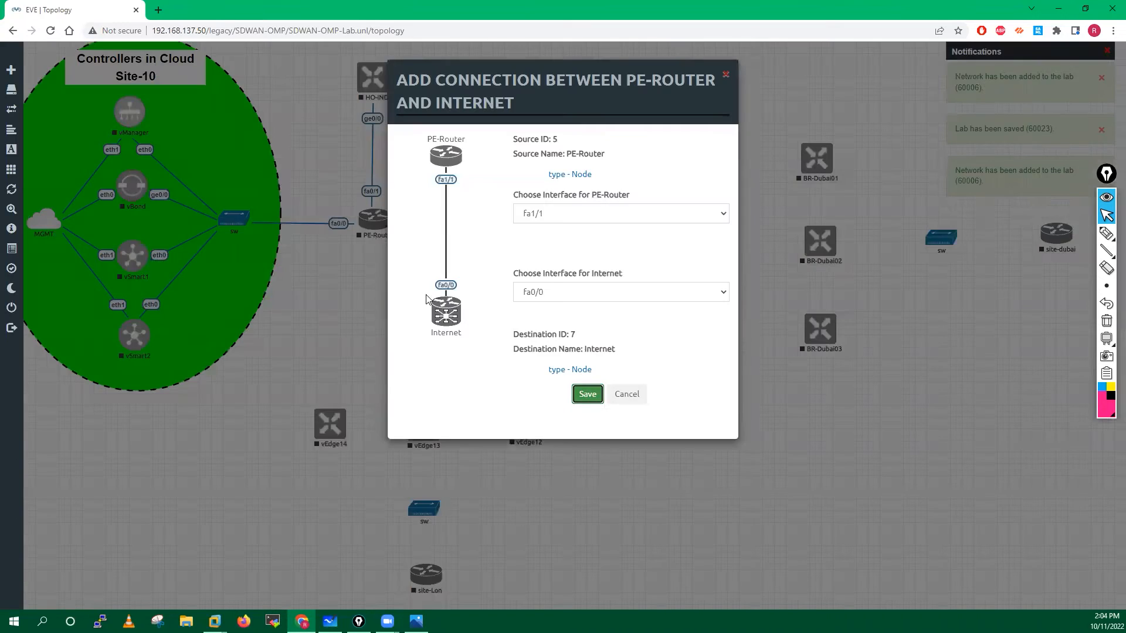
left_click(587, 395)
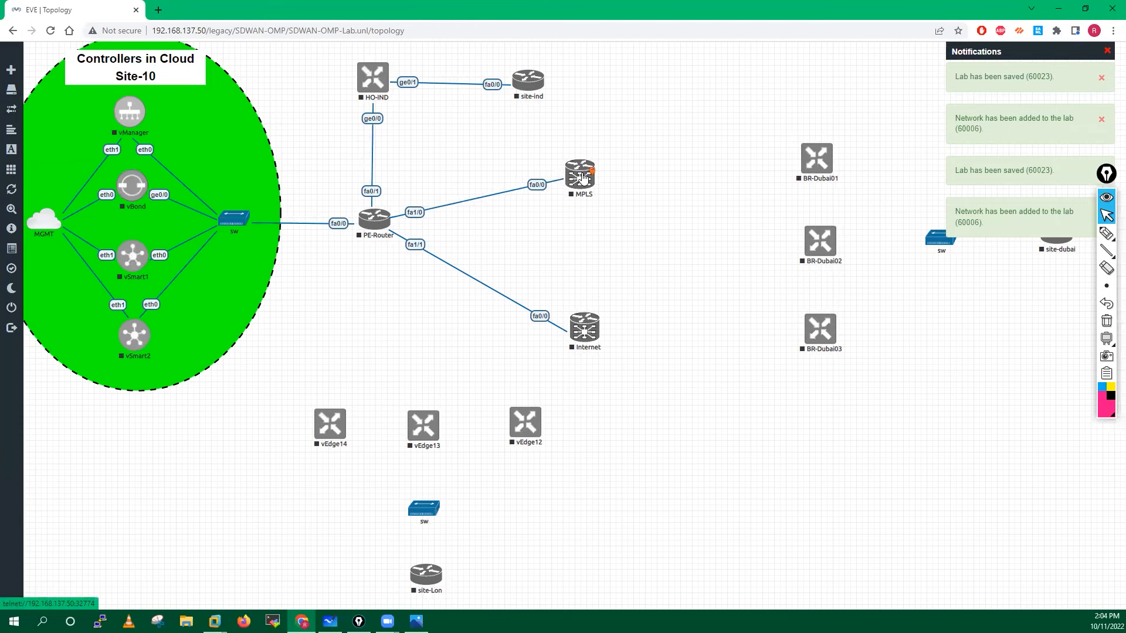
Step: Clear the notifications and connect MPLS interface fa0/1 to BR-Dubai01 interface ge0/0
left_click(1107, 52)
mouse_move(594, 176)
left_click_drag(593, 171, 793, 175)
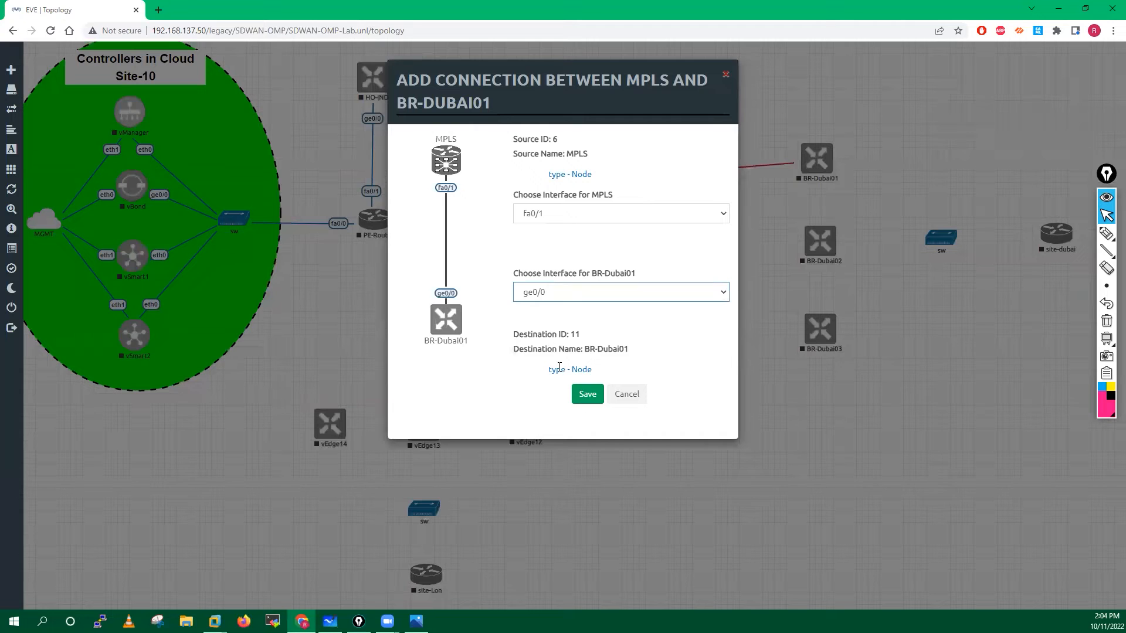
left_click(587, 394)
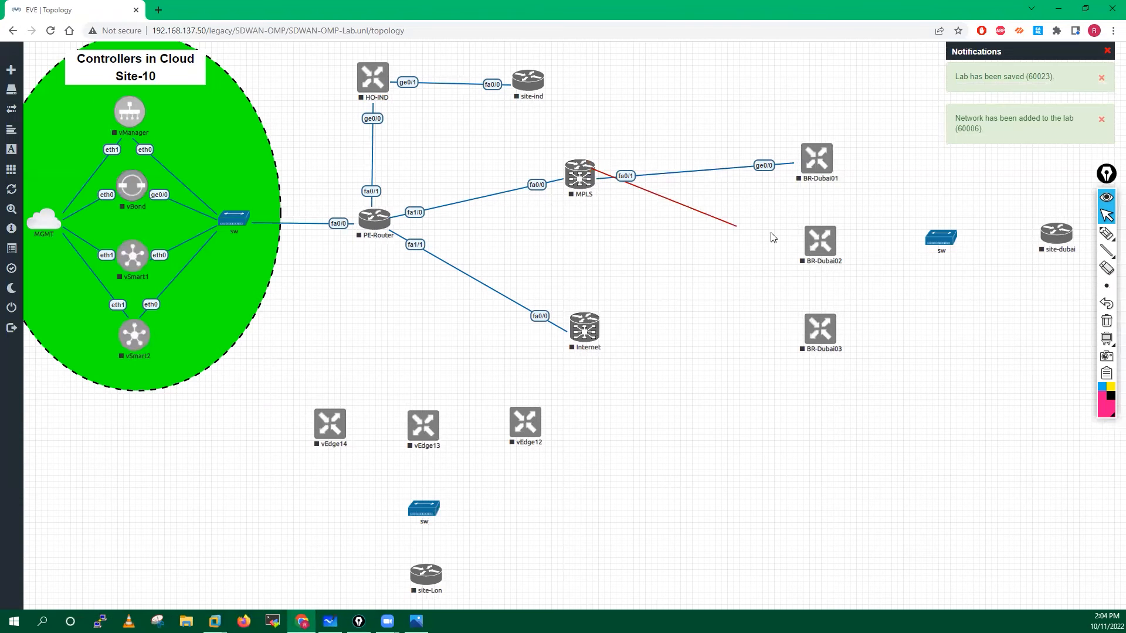
left_click_drag(773, 238, 818, 242)
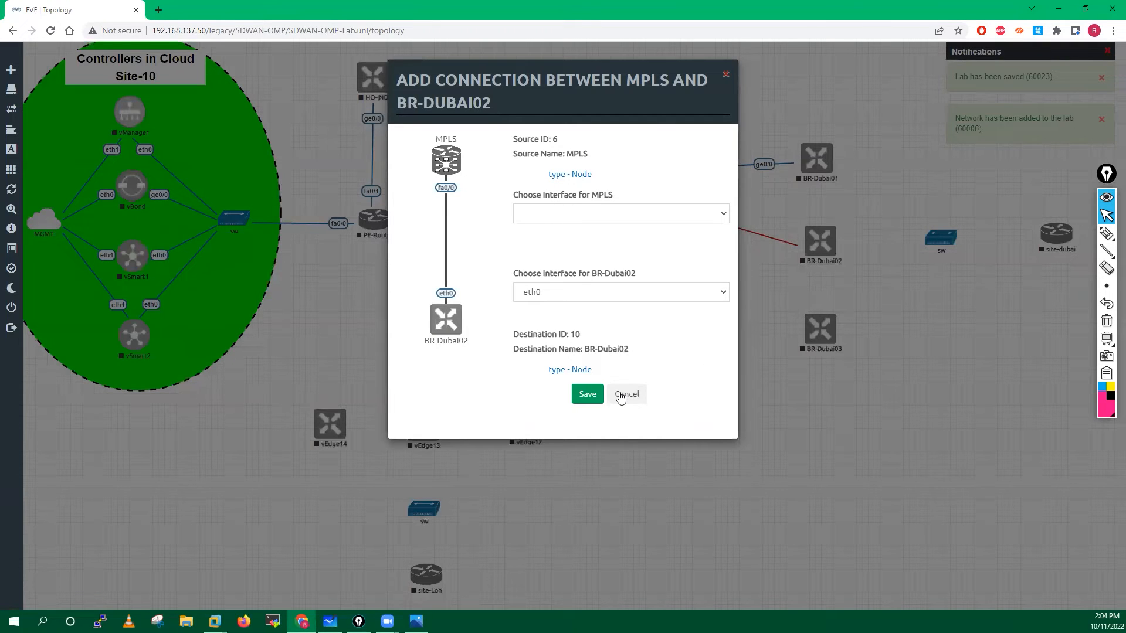
left_click(690, 217)
left_click(690, 216)
left_click(627, 395)
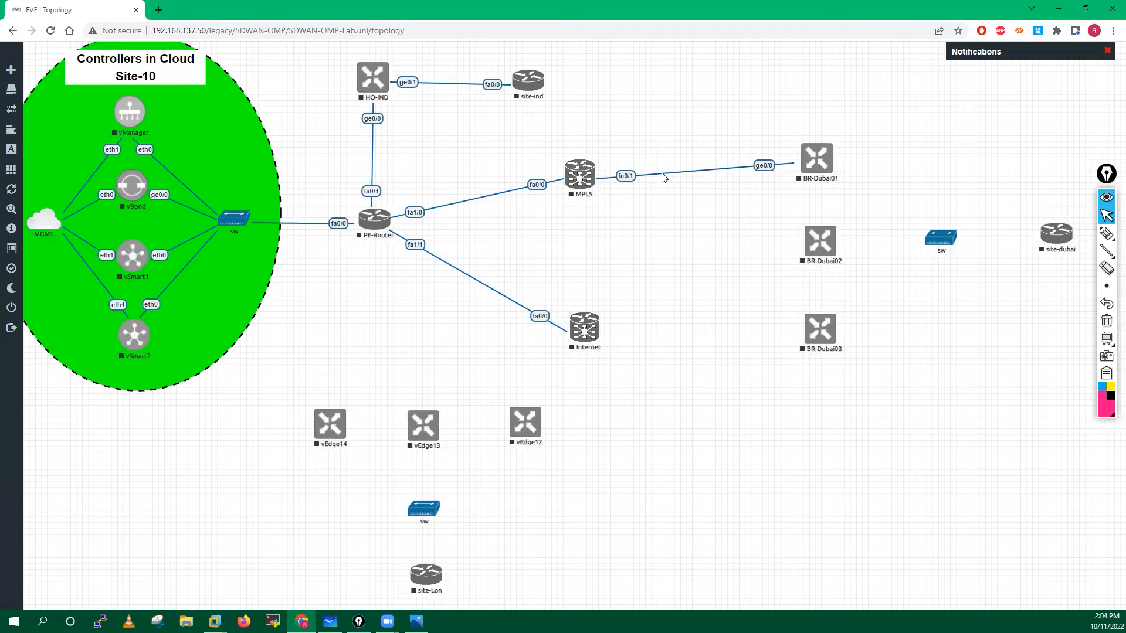
Step: Delete the link between MPLS and BR-Dubai01 and the link between PE-Router and MPLS
right_click(664, 178)
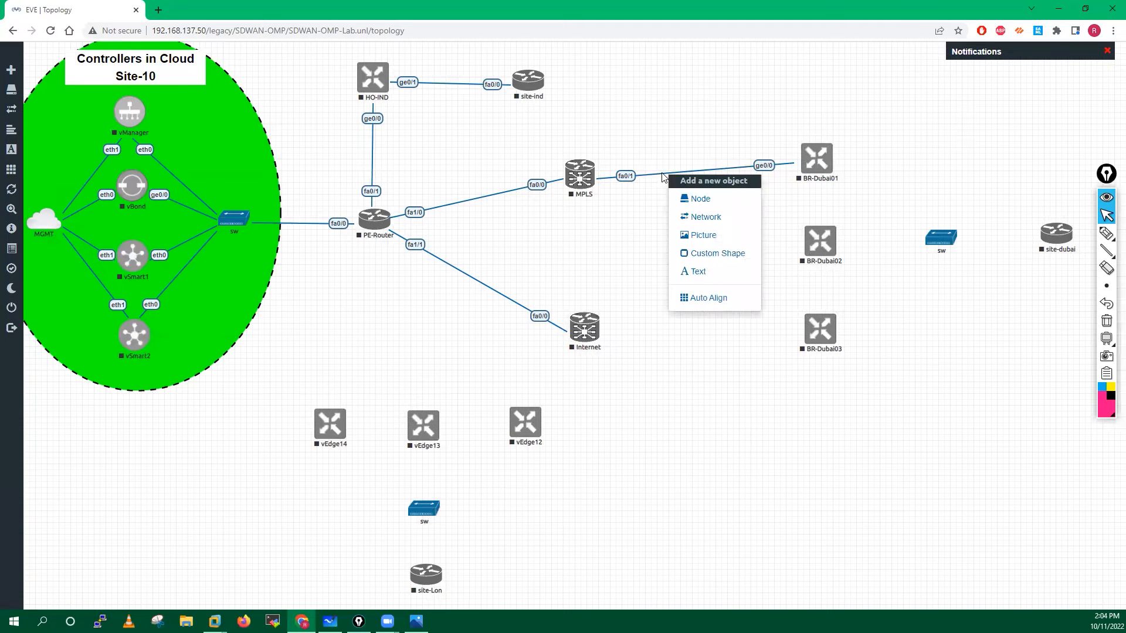
left_click(642, 195)
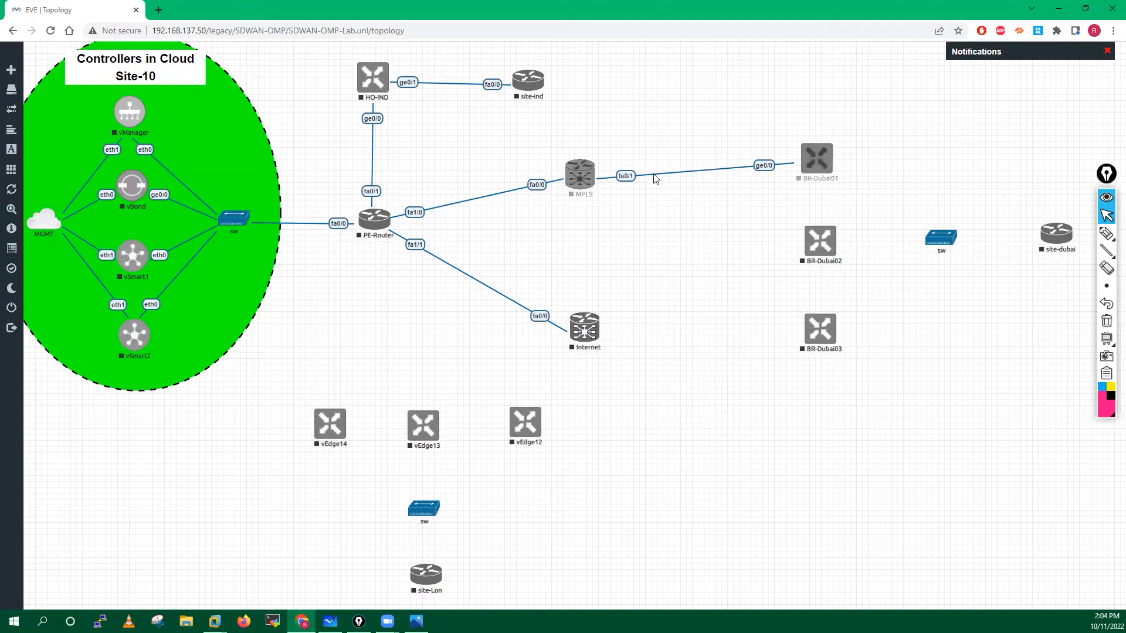
right_click(656, 175)
left_click(688, 203)
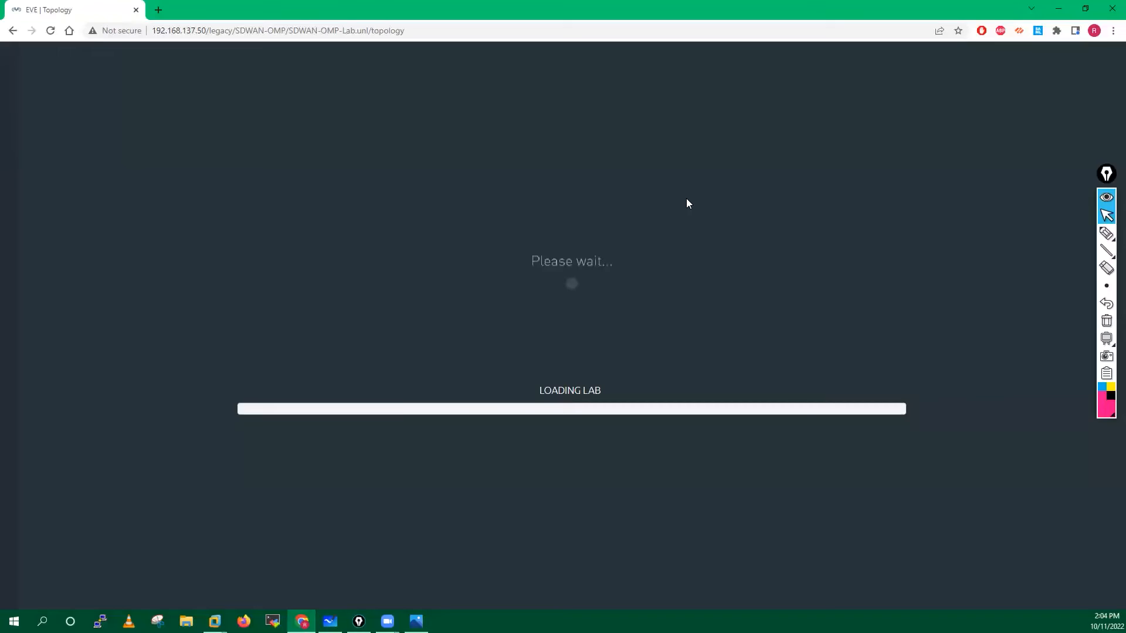
right_click(512, 194)
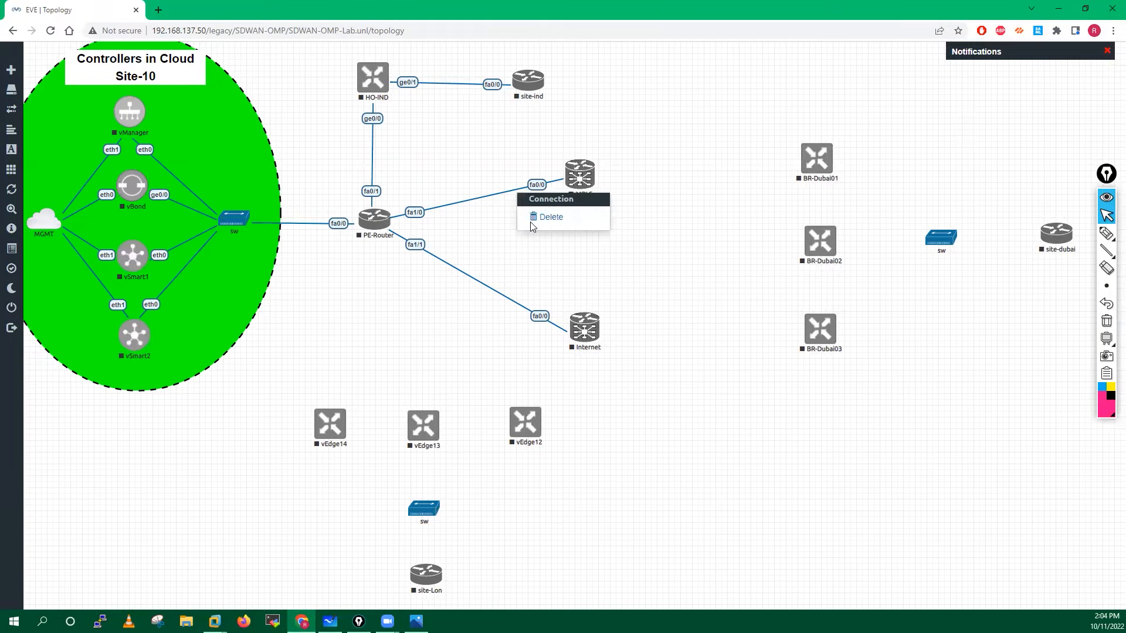
left_click(537, 218)
Step: Fit the MPLS node with NM-16ESW modules in slots 1 and 2 and save it
right_click(574, 196)
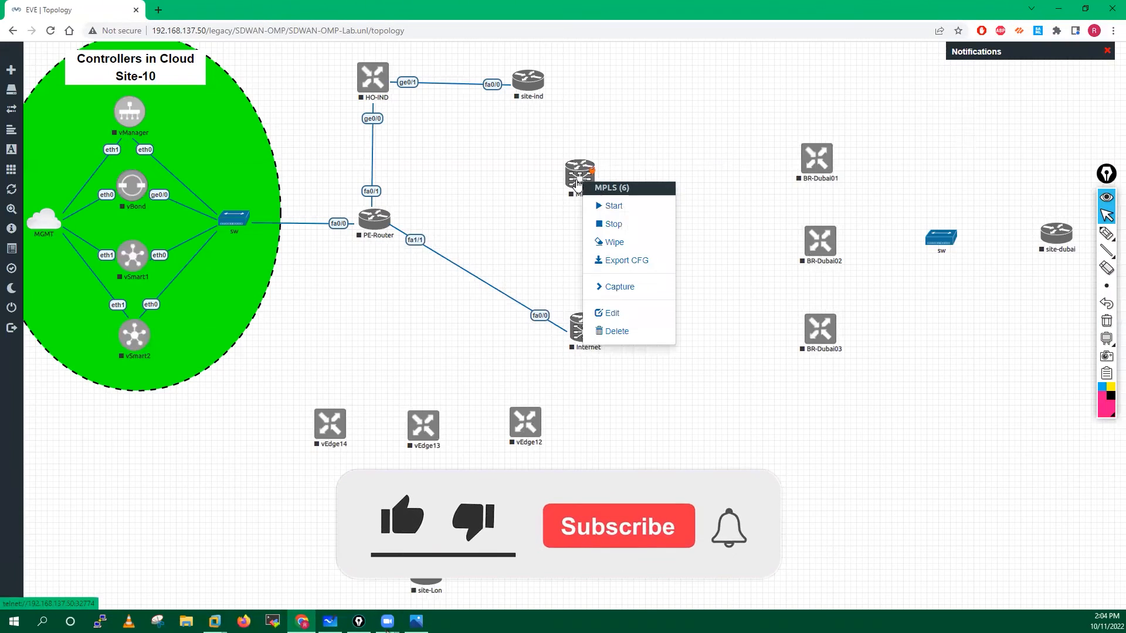
left_click(610, 314)
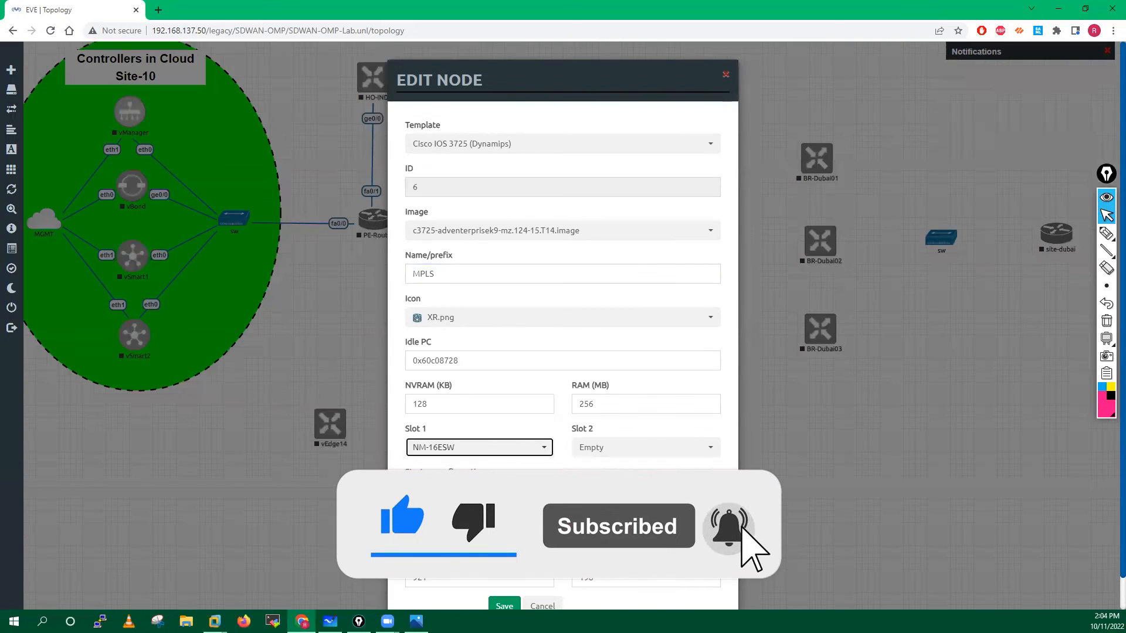
left_click(595, 450)
left_click(610, 498)
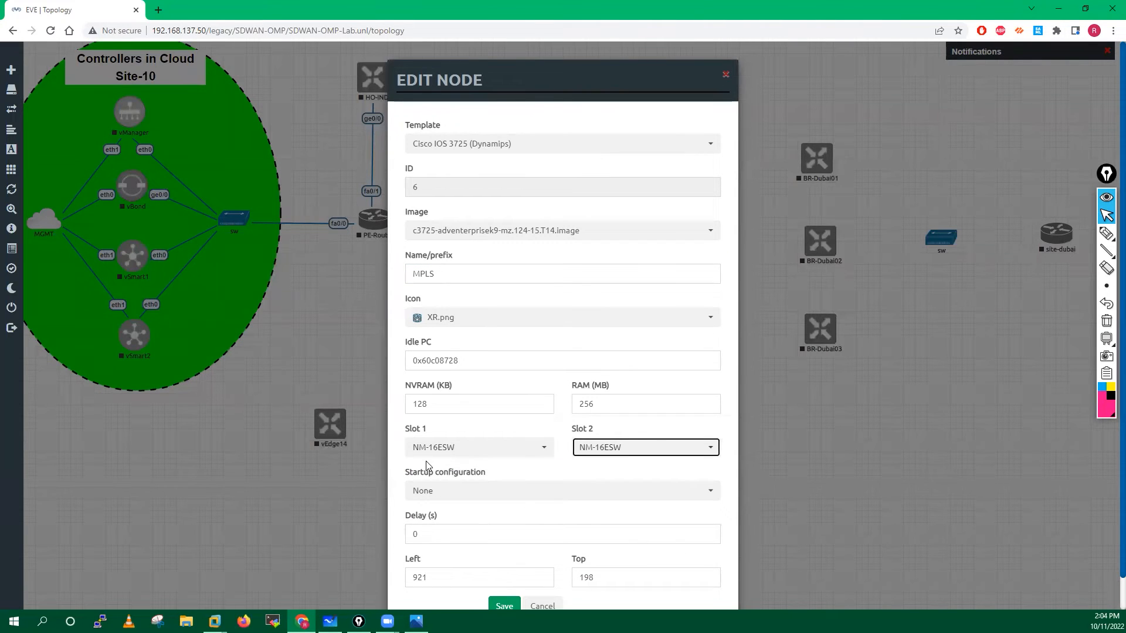
scroll(507, 535, "down", 1)
left_click(505, 574)
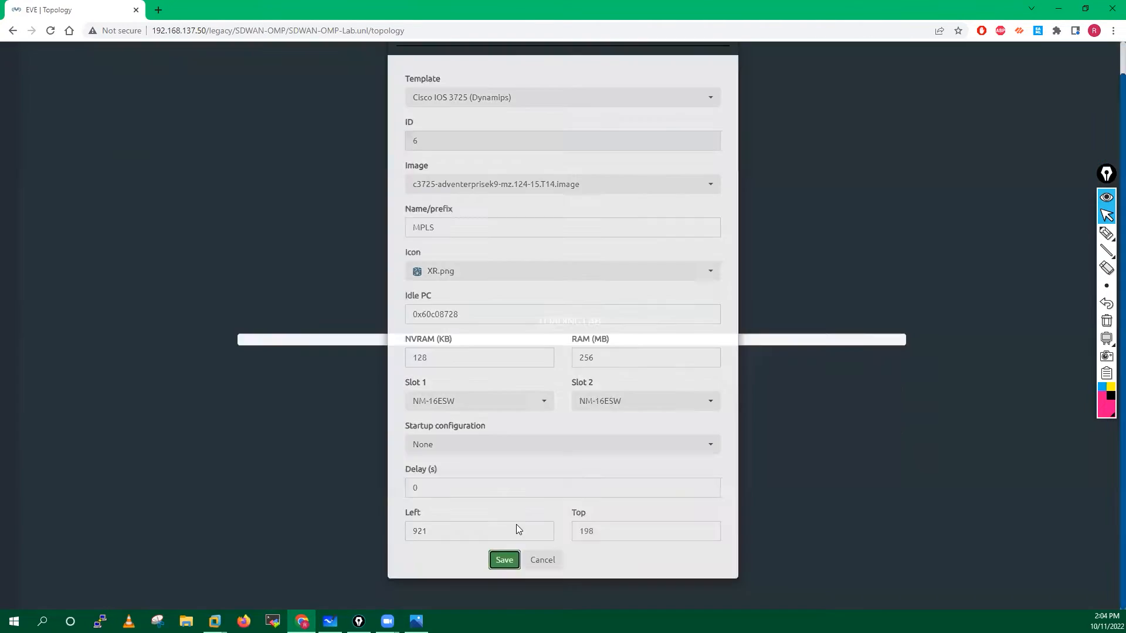
Step: Check the slot modules in the Internet node's settings, and close them without saving
right_click(584, 333)
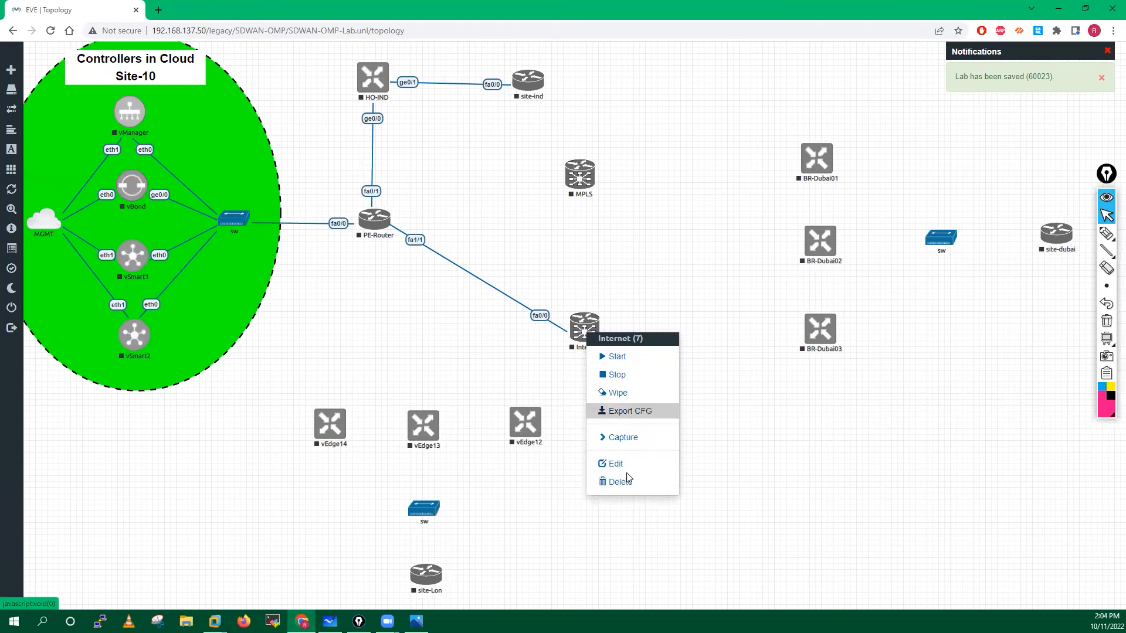
left_click(623, 468)
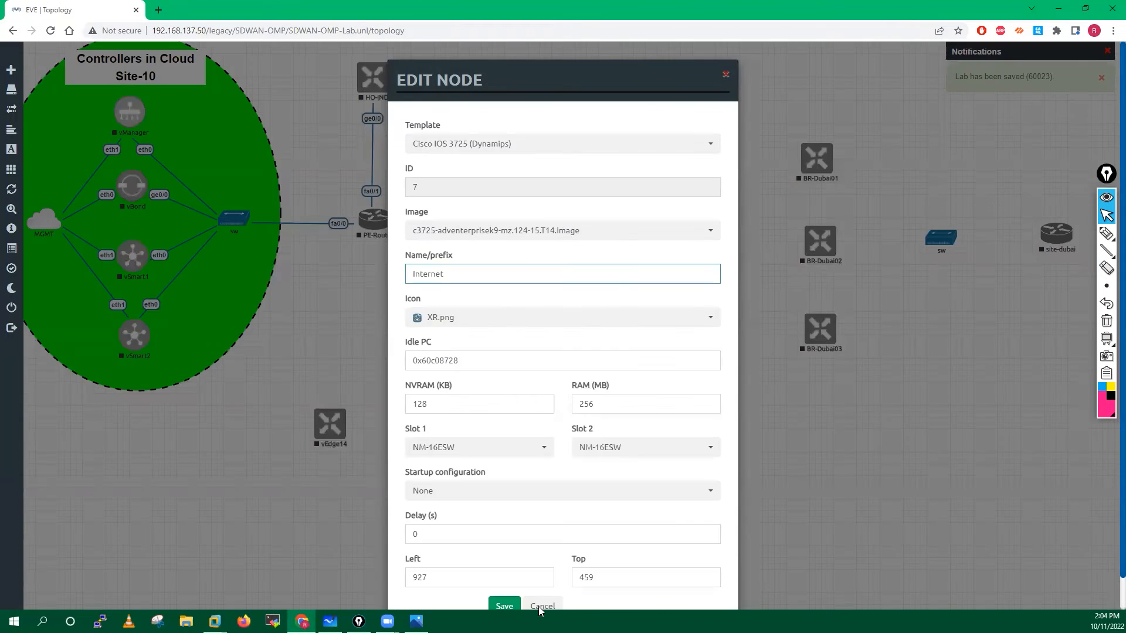
left_click(541, 607)
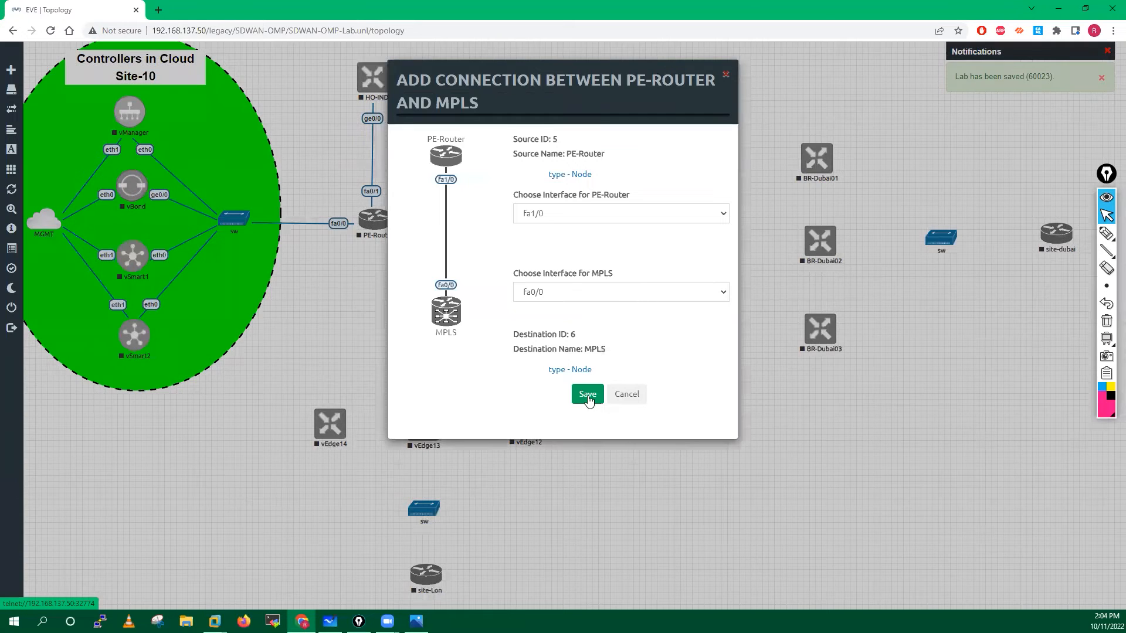
Step: Connect PE-Router fa1/0 to MPLS fa0/0, and MPLS fa0/1 to BR-Dubai01 ge0/0
left_click(588, 394)
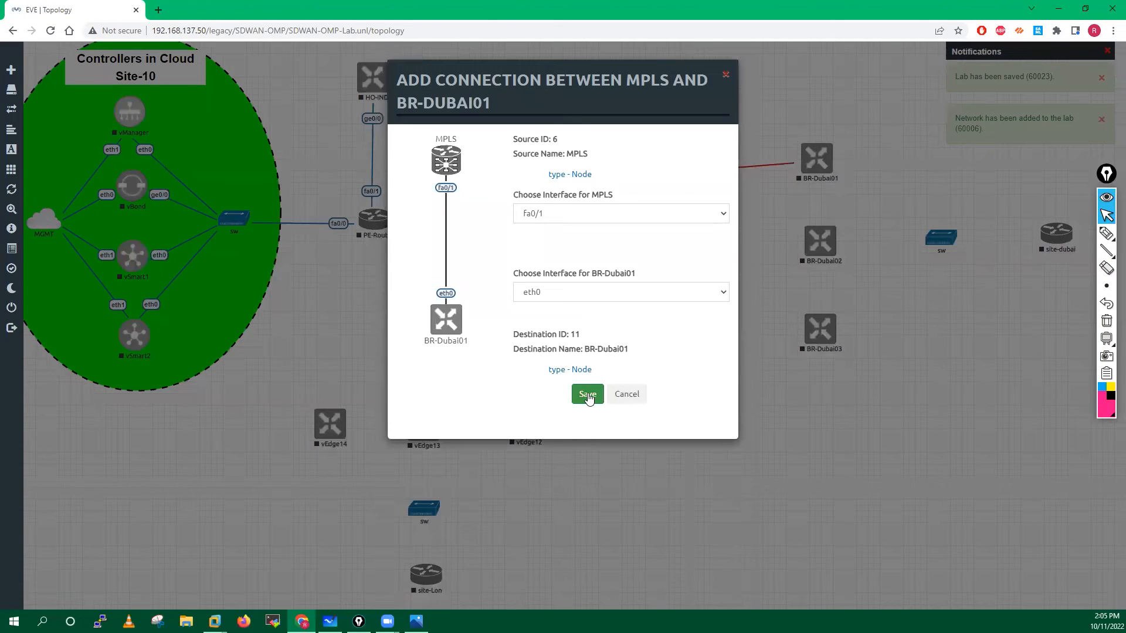
left_click(643, 293)
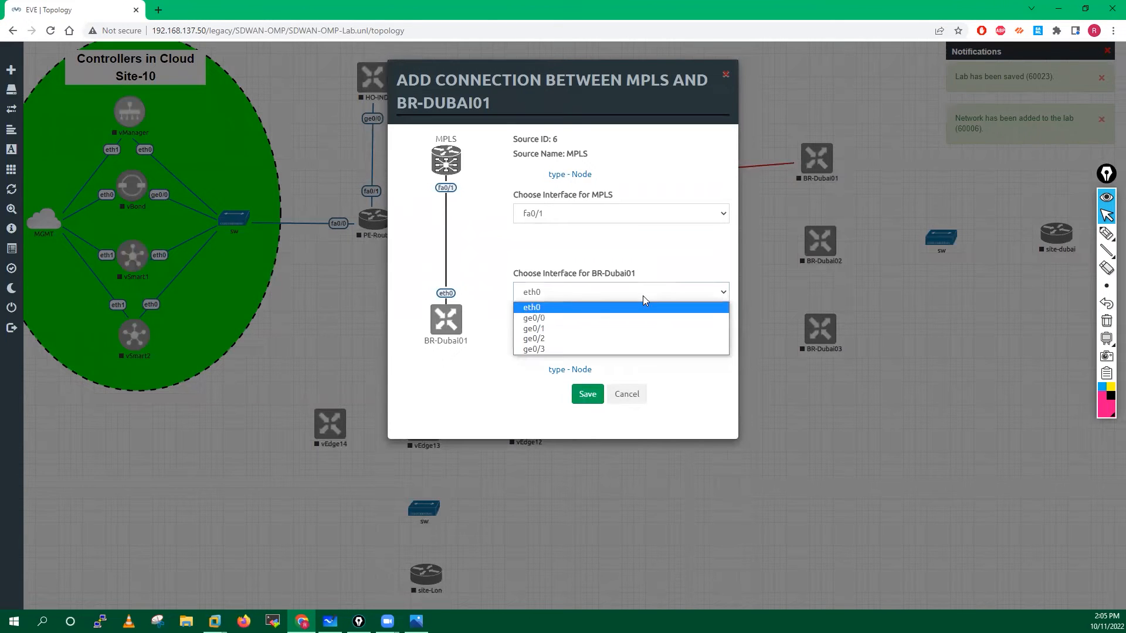
left_click(549, 322)
left_click(587, 394)
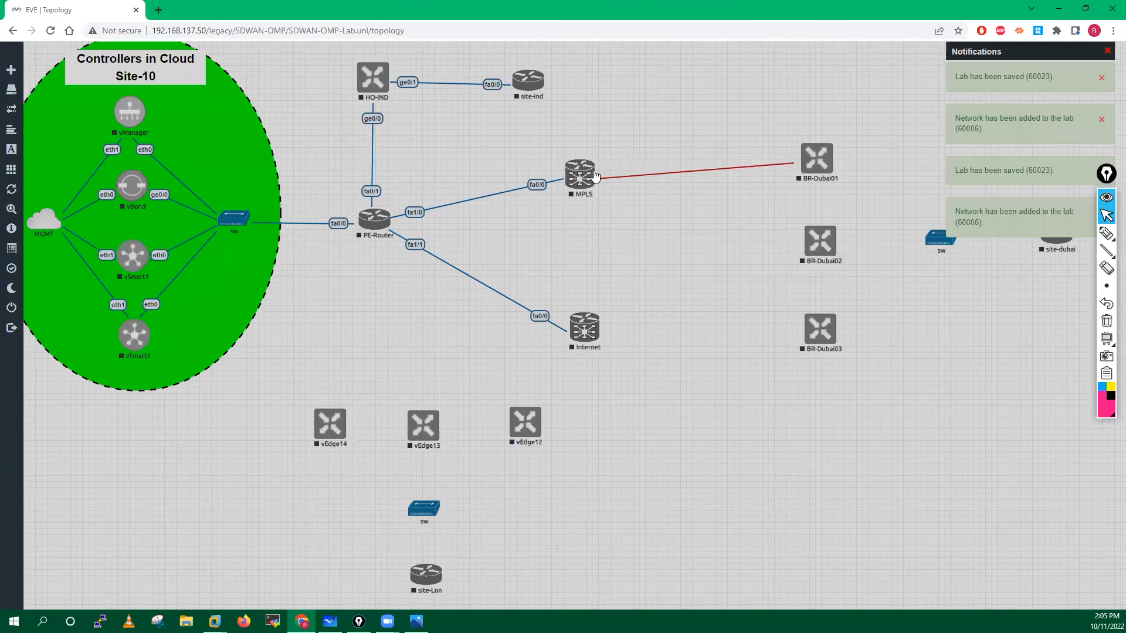
Step: Connect MPLS fa1/0 to BR-Dubai02 ge0/0, and MPLS fa1/1 to BR-Dubai03 ge0/0
left_click_drag(595, 192, 816, 247)
left_click(592, 295)
left_click(540, 320)
left_click(582, 397)
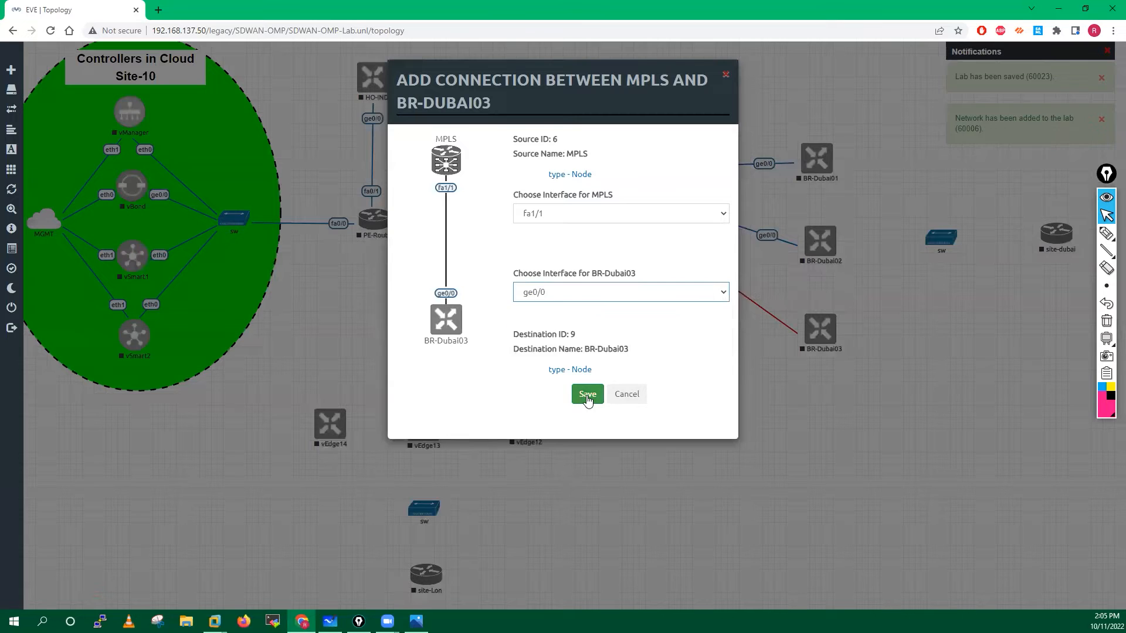
left_click(588, 395)
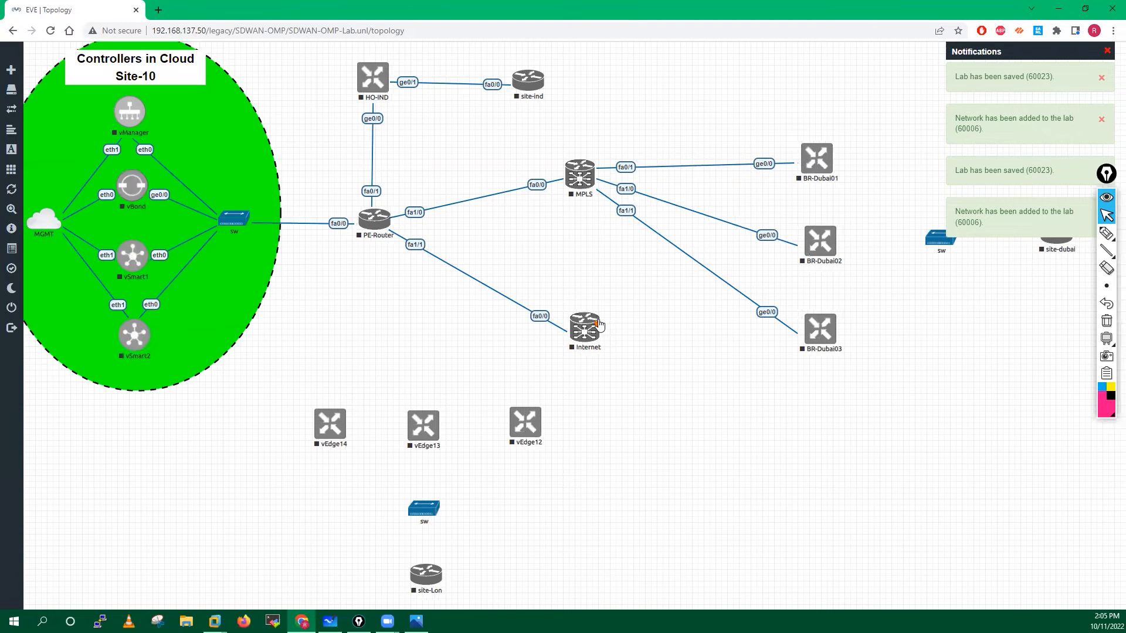
Step: Connect Internet interface fa0/1 to BR-Dubai01 interface ge0/1
left_click_drag(597, 322, 807, 164)
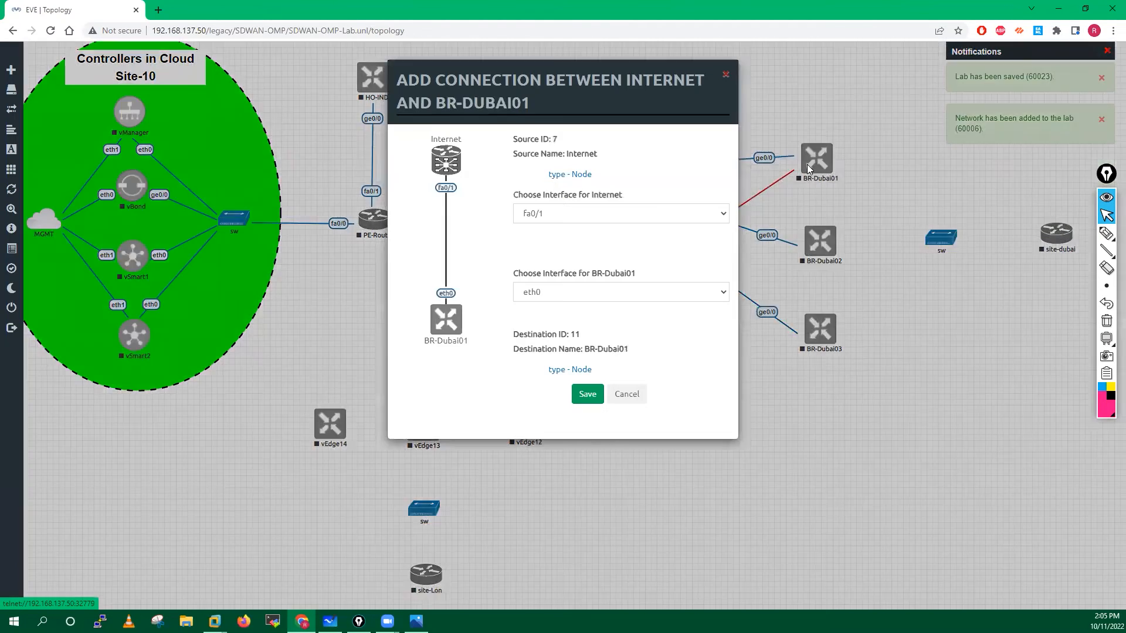
left_click(545, 293)
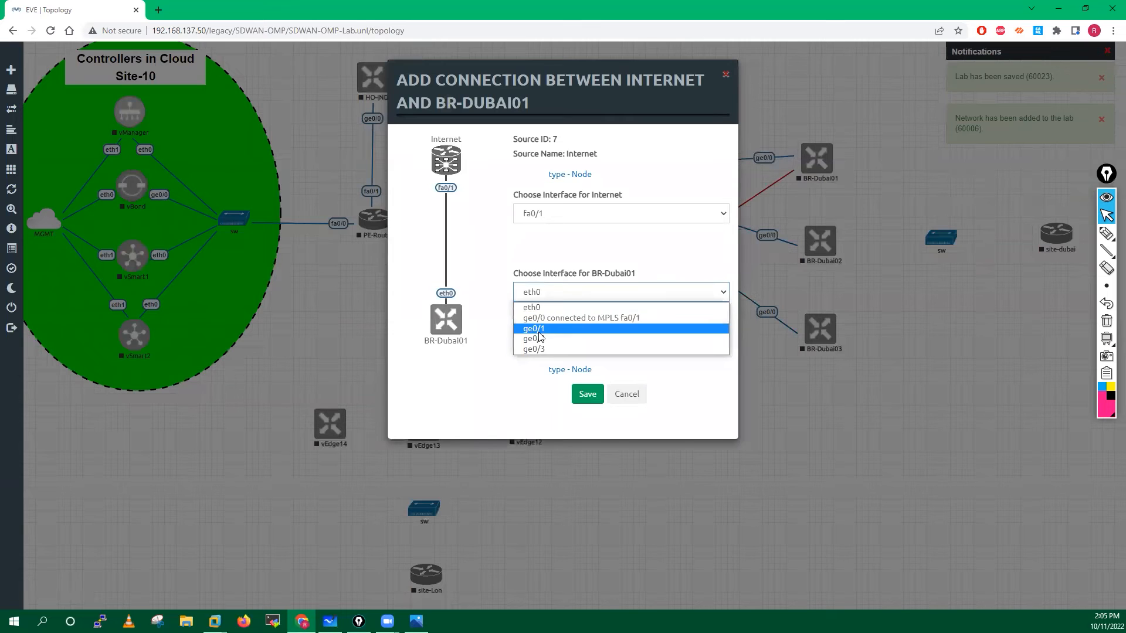
left_click(535, 330)
left_click(587, 399)
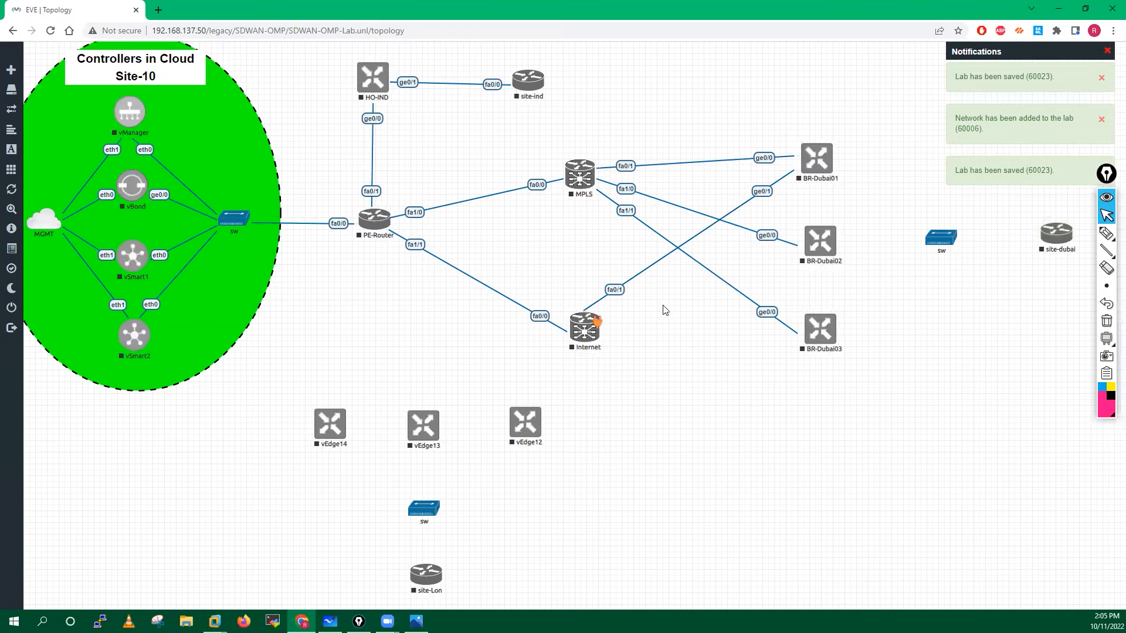
Step: Connect Internet fa1/0 to BR-Dubai02 ge0/1, and Internet fa1/1 to BR-Dubai03 ge0/1
left_click_drag(597, 322, 809, 250)
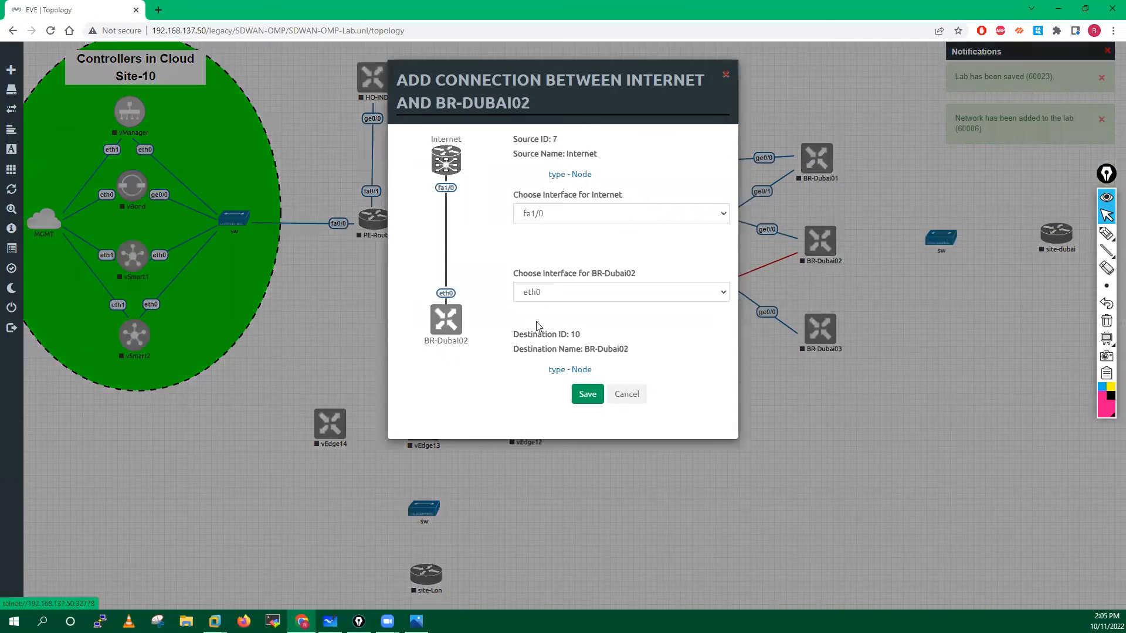
left_click(541, 296)
left_click(534, 329)
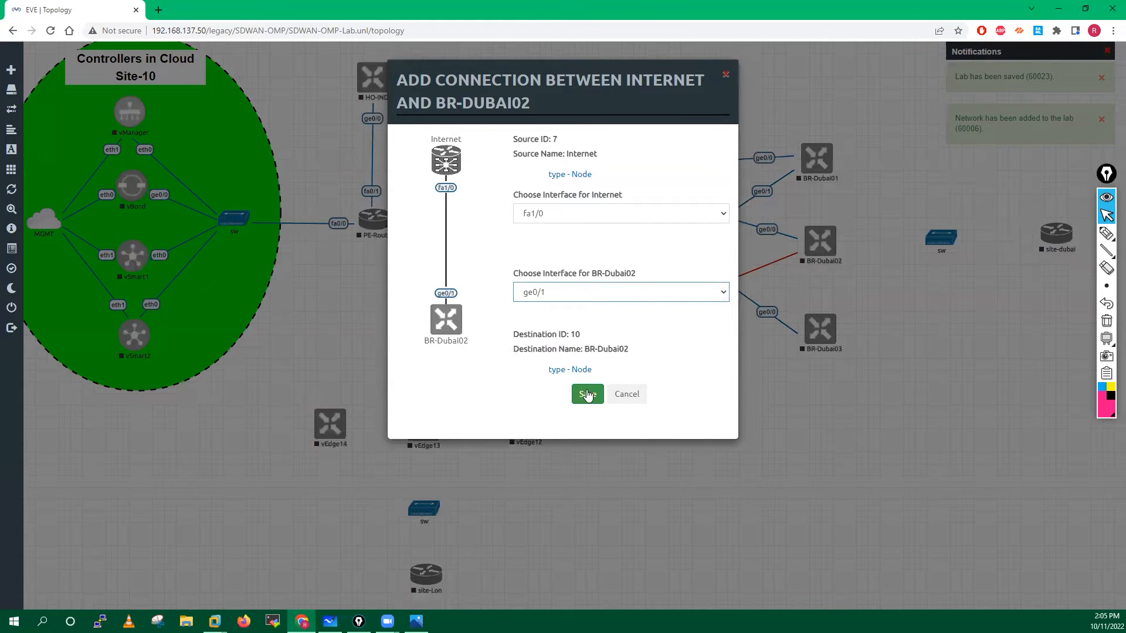
left_click(587, 394)
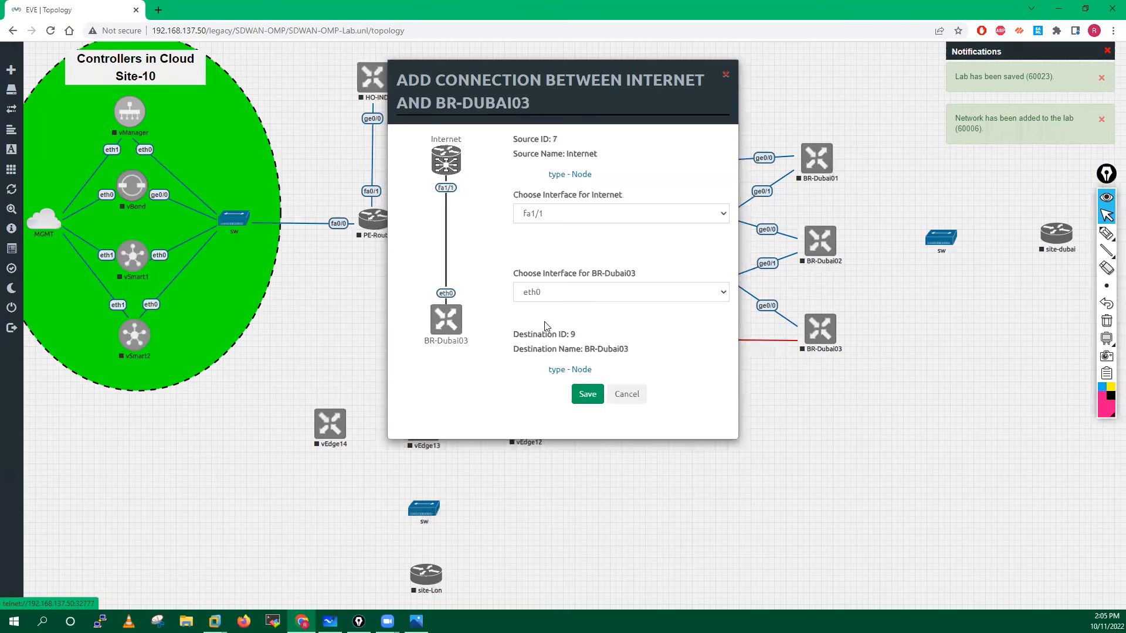
left_click(587, 292)
left_click(531, 334)
left_click(583, 399)
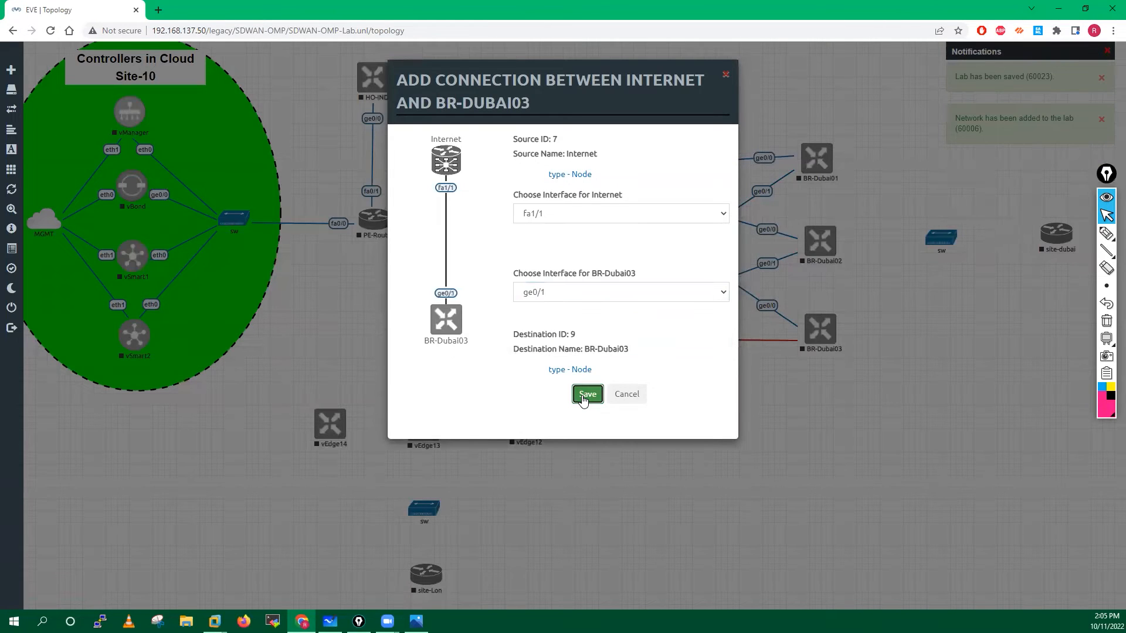
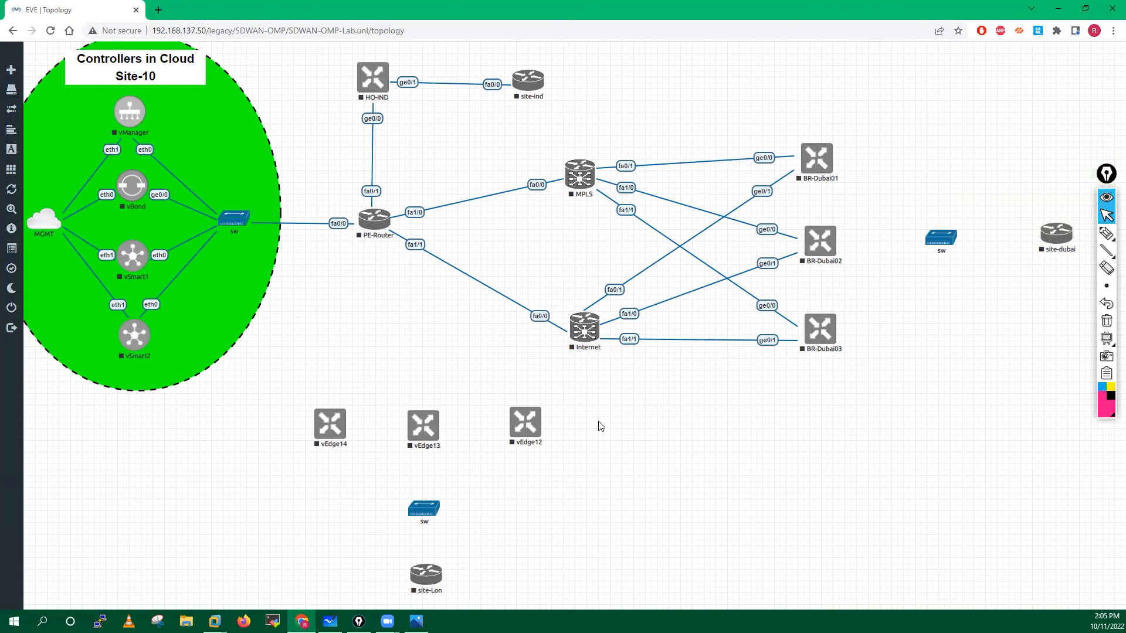
left_click_drag(814, 166, 814, 167)
left_click_drag(591, 176, 571, 191)
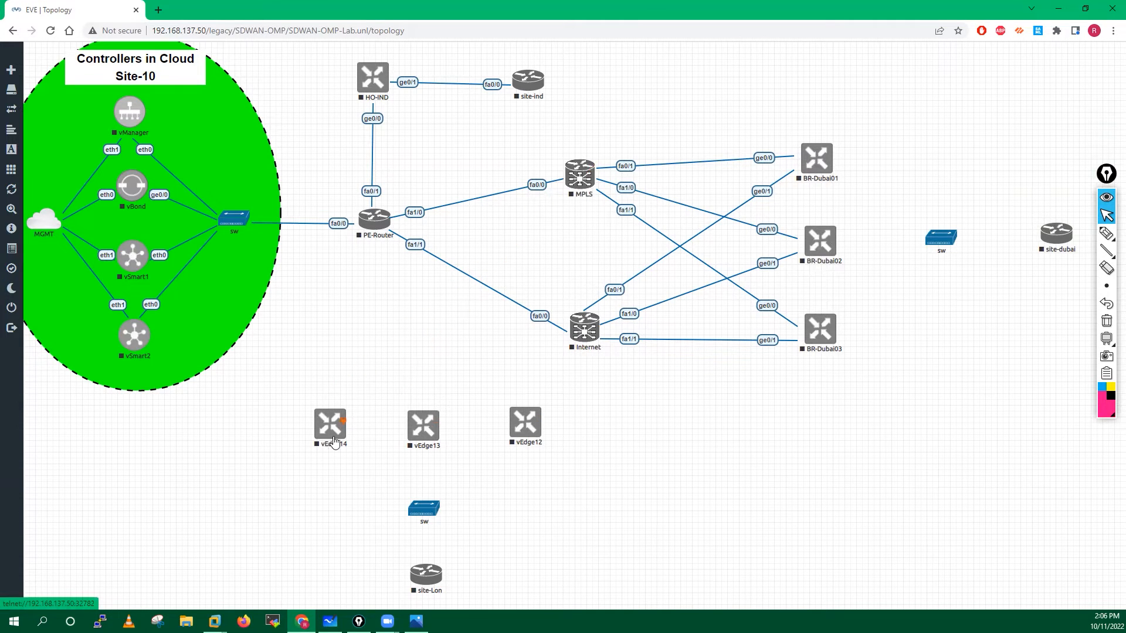
Step: Rename the vEdge14 node to BR-Lon01, copy the new name for reuse, and save the node
right_click(334, 440)
left_click(368, 568)
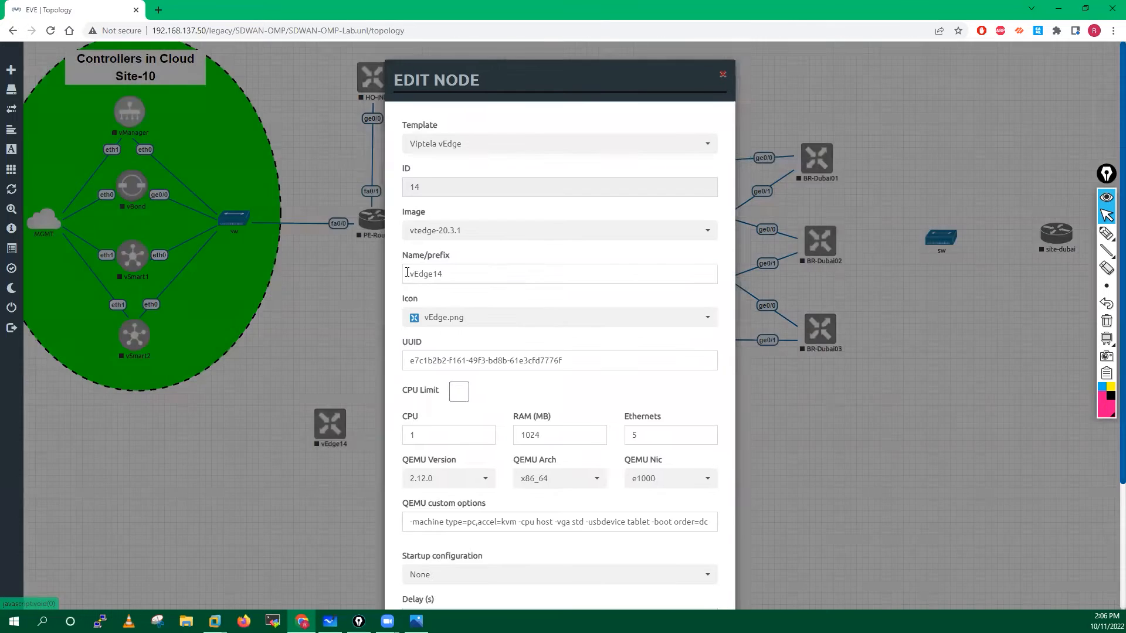
double_click(407, 272)
type("BR-Lon01")
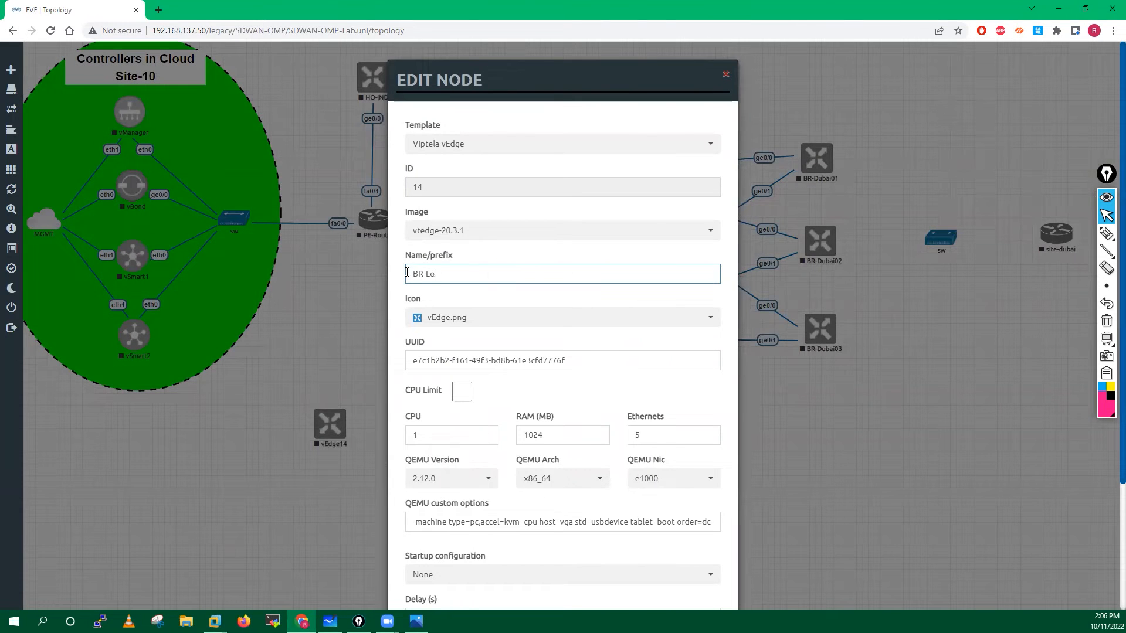
left_click_drag(459, 270, 396, 275)
key("ctrl+c")
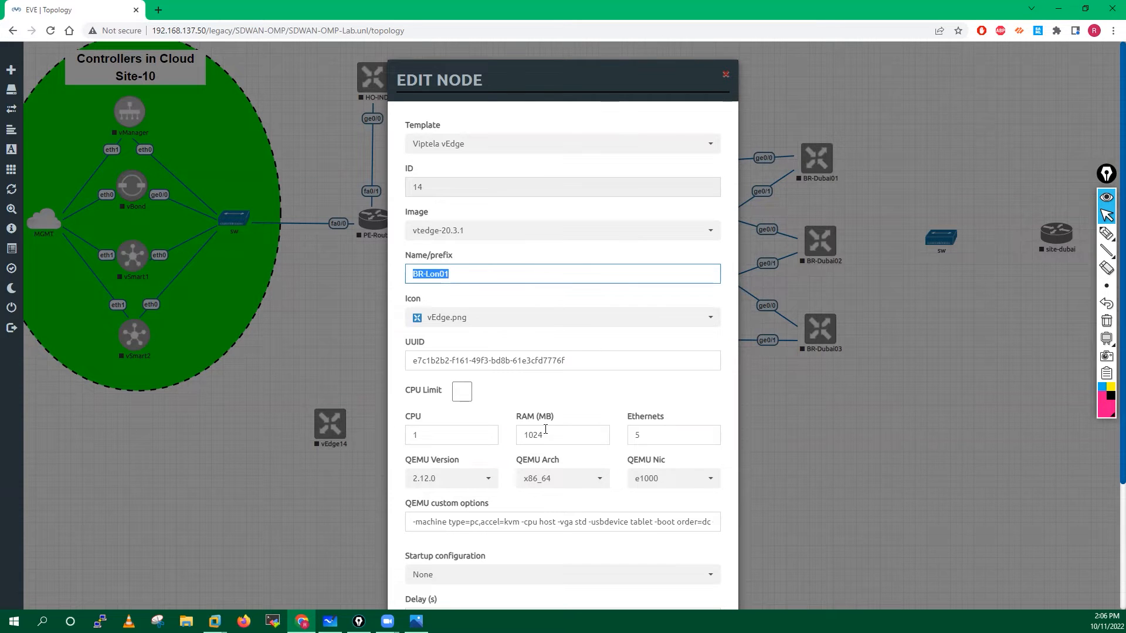
scroll(545, 430, "down", 3)
left_click(513, 573)
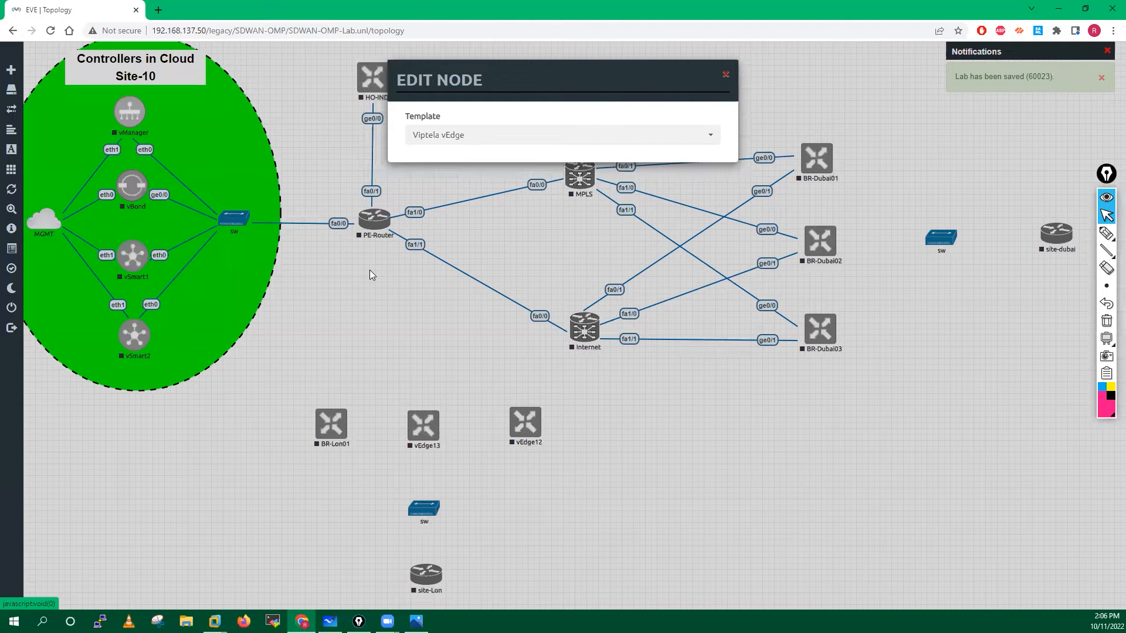
Step: Rename the vEdge13 node to BR-Lon02 and save it
key("BackSpace")
type("2")
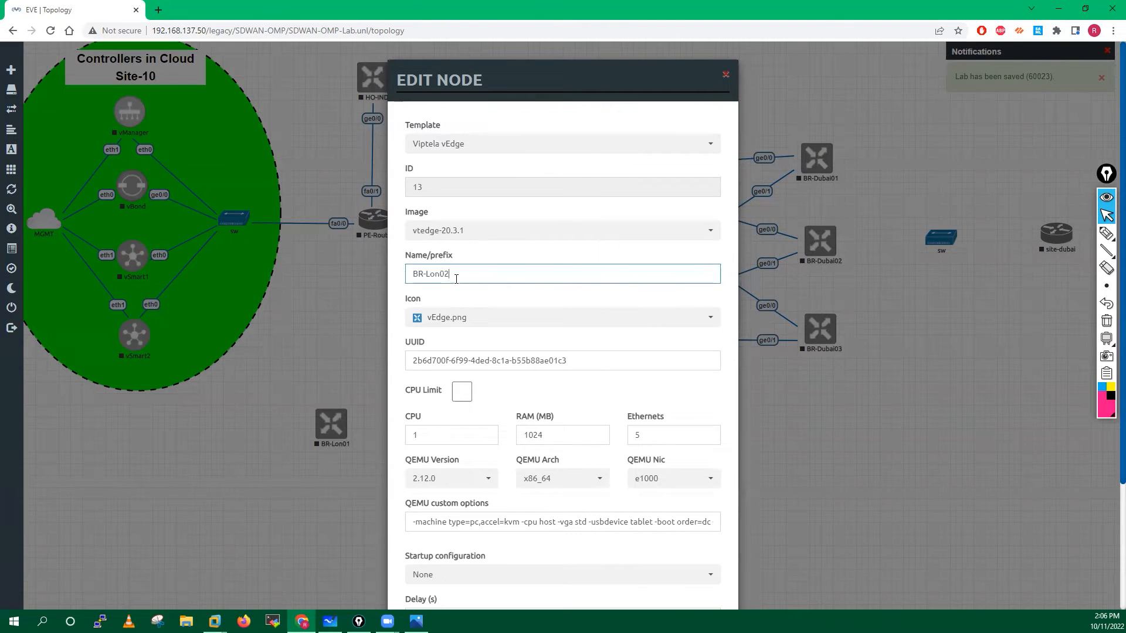
scroll(479, 587, "down", 3)
left_click(503, 573)
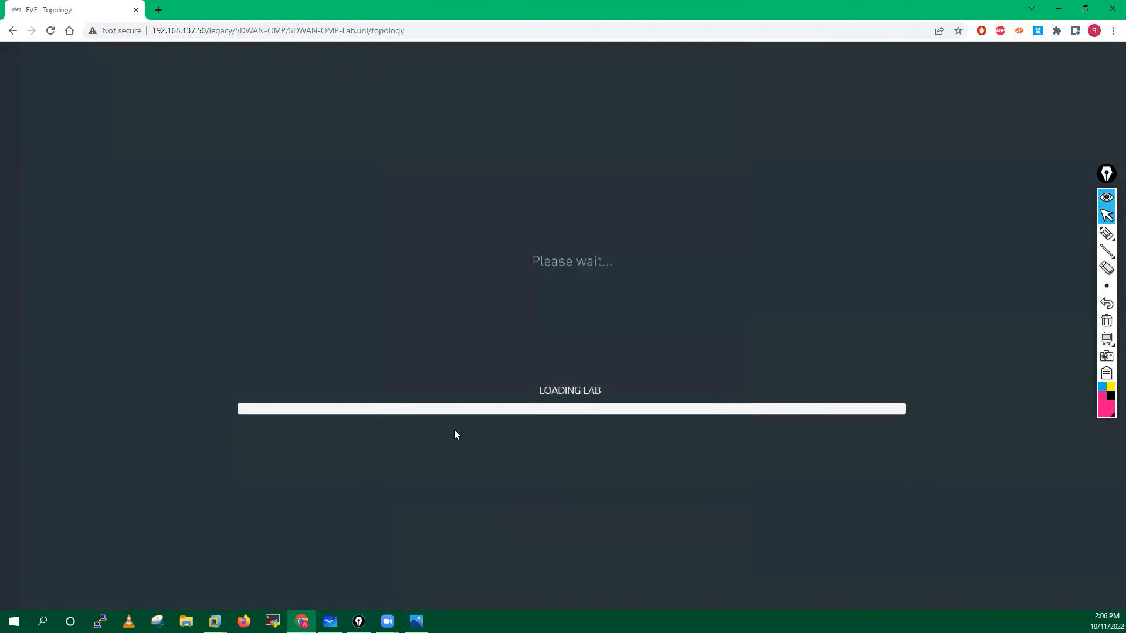
Step: Rename the vEdge12 node to BR-Lon03, reusing the copied name, and save it
right_click(529, 426)
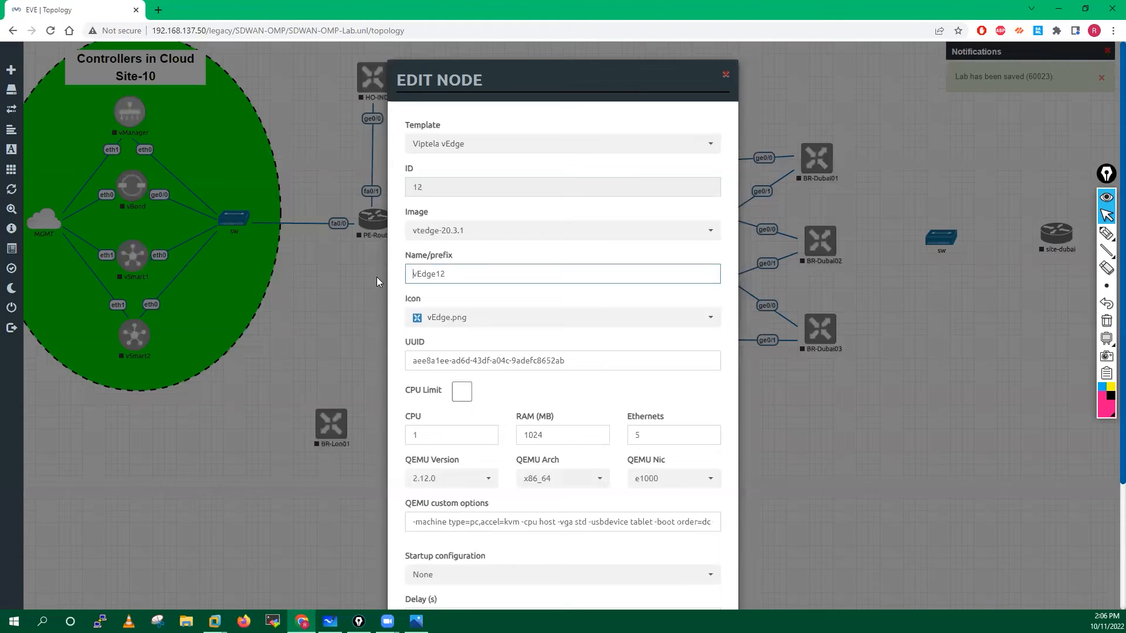
key("ctrl+a")
key("ctrl+v")
type("3")
scroll(434, 389, "down", 1)
scroll(435, 394, "down", 2)
left_click(502, 570)
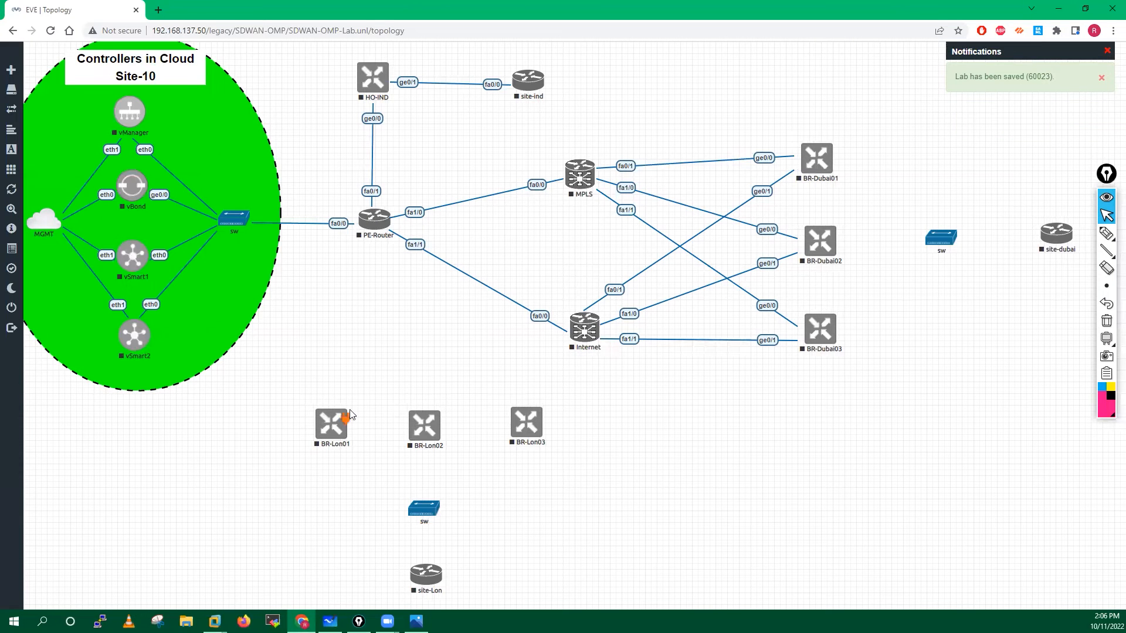
Step: Connect BR-Lon01 interface ge0/0 to MPLS interface fa1/2
left_click_drag(347, 423, 582, 189)
left_click(562, 217)
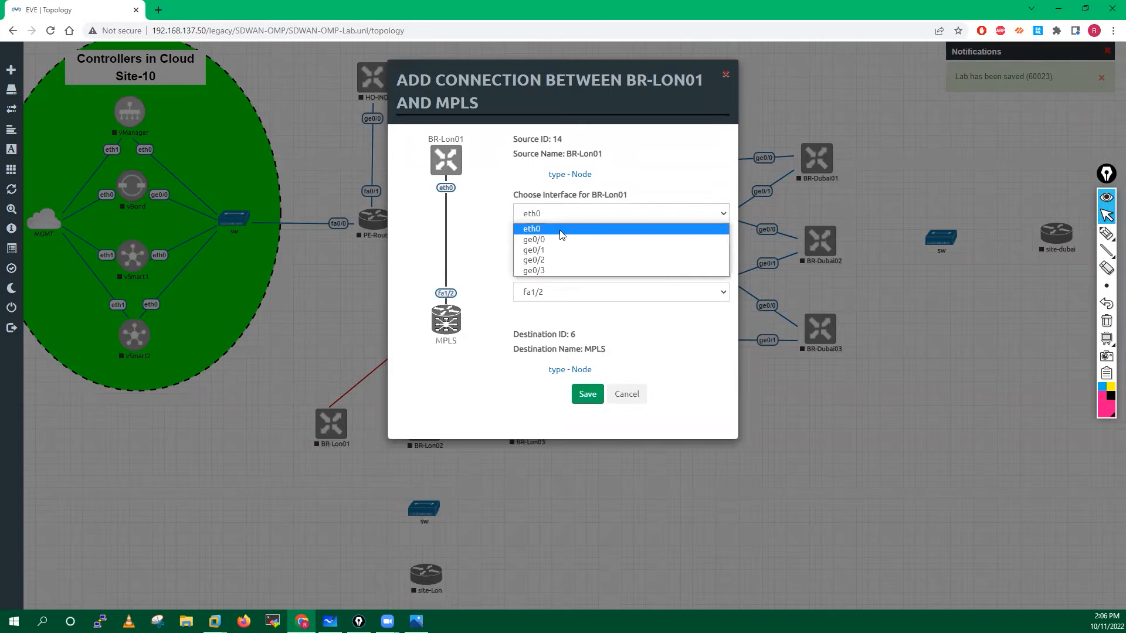
left_click(542, 245)
left_click(583, 393)
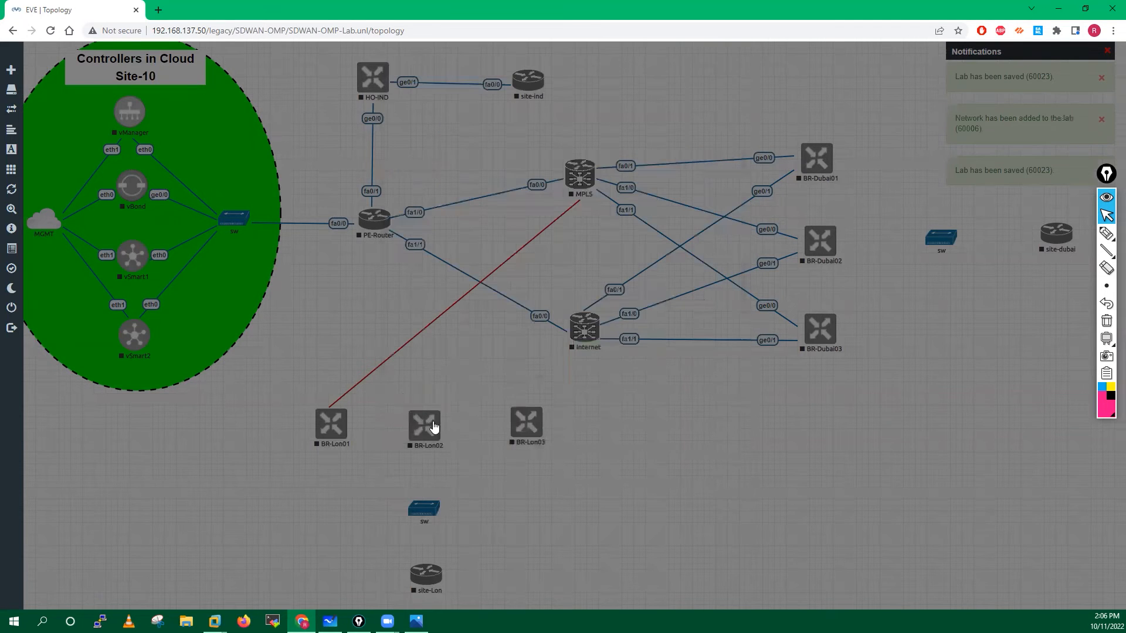
Step: Connect BR-Lon02 interface ge0/0 to MPLS fa1/3, and BR-Lon03 interface ge0/0 to MPLS fa1/4
left_click_drag(437, 426, 587, 195)
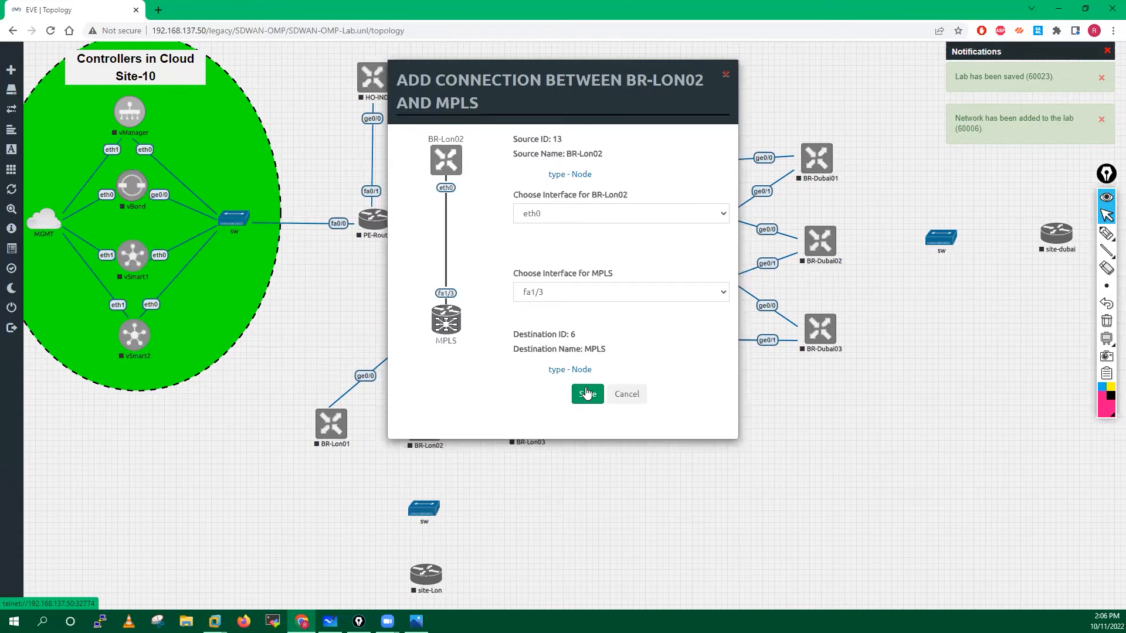
left_click(587, 393)
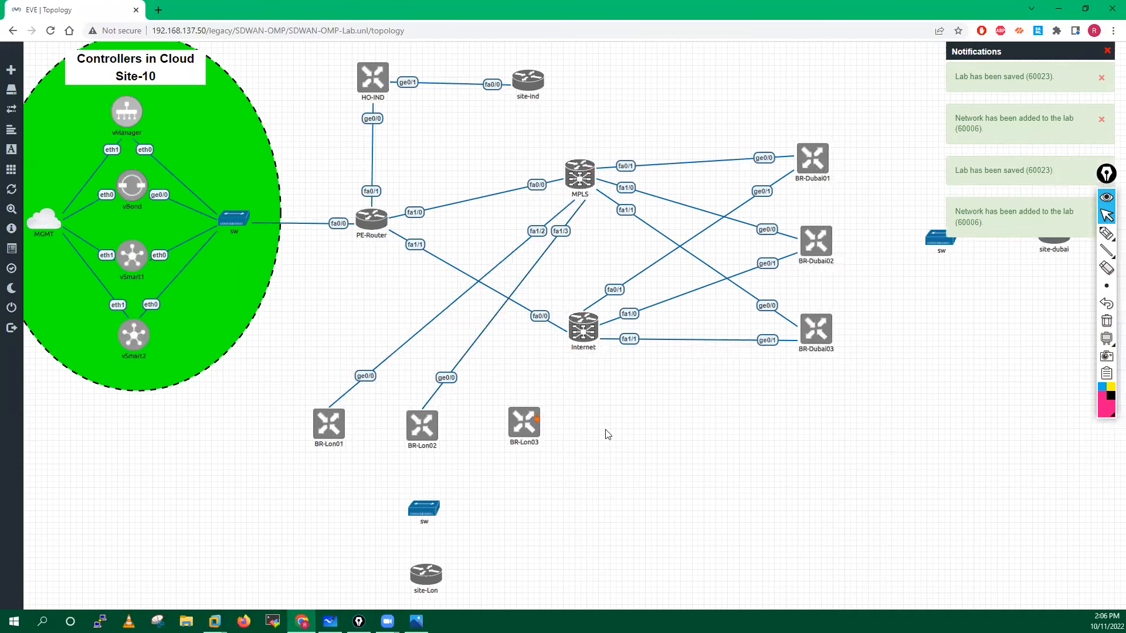
left_click_drag(526, 422, 580, 176)
left_click(586, 213)
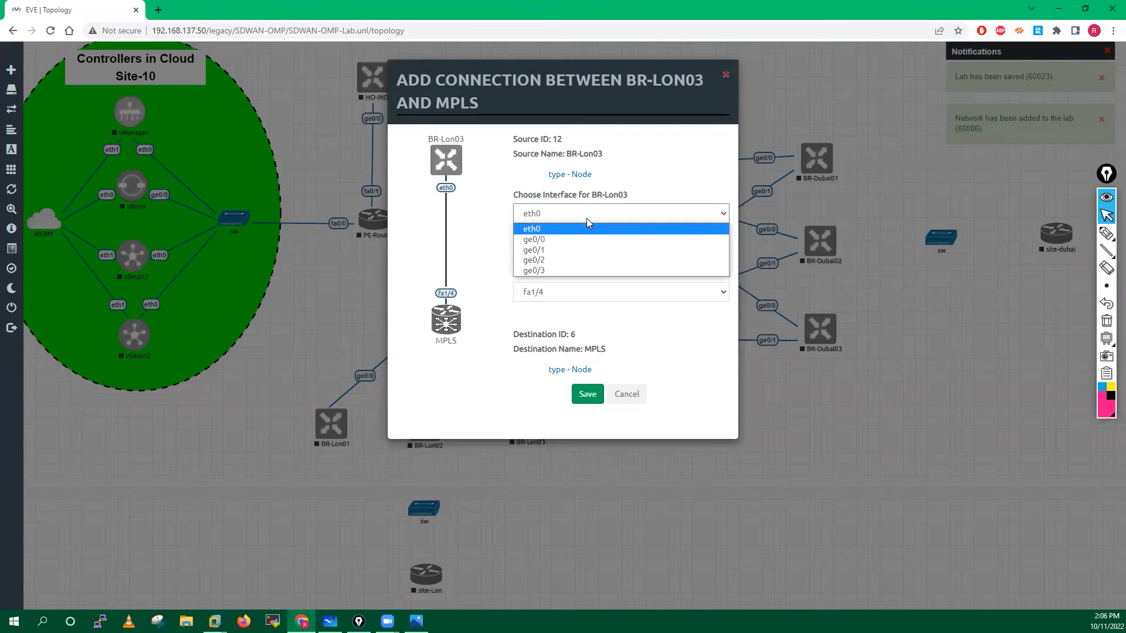
left_click(544, 238)
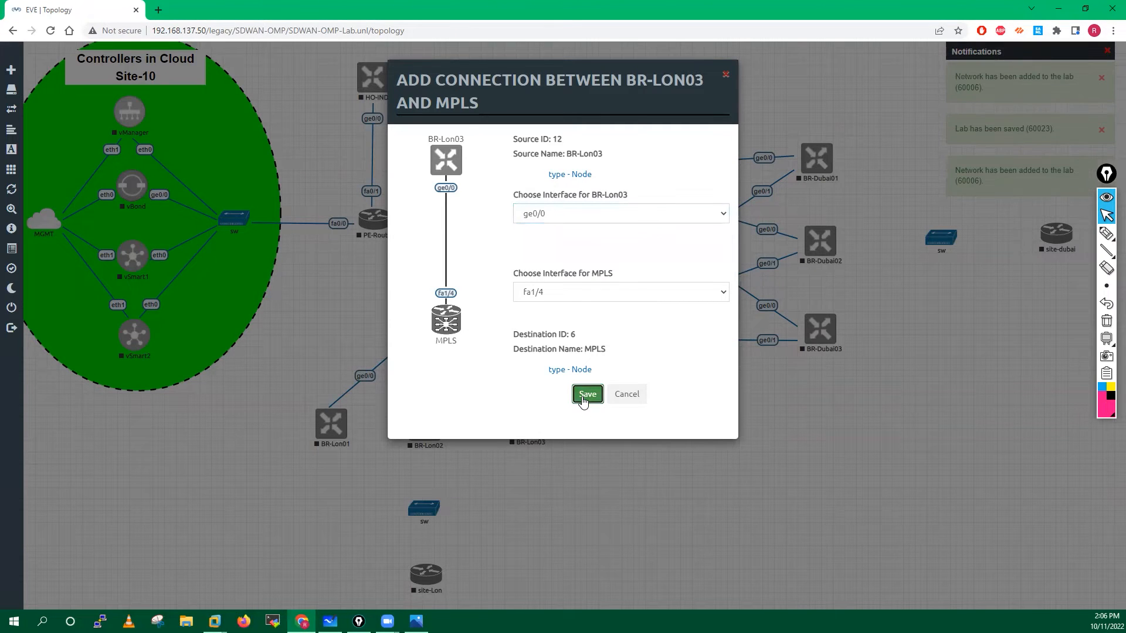
left_click(587, 394)
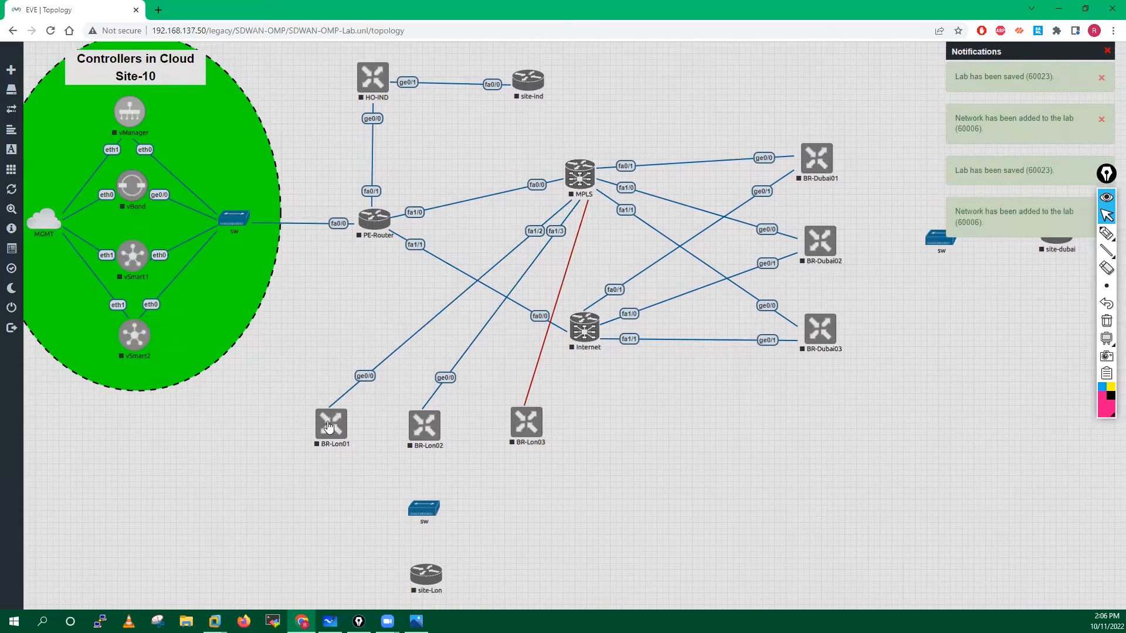
Step: Move BR-Lon01, BR-Lon02 and BR-Lon03 closer together in a row, away from beneath the Internet node
left_click_drag(331, 423, 272, 423)
left_click_drag(411, 432, 364, 434)
left_click_drag(521, 430, 445, 438)
left_click_drag(271, 434, 304, 443)
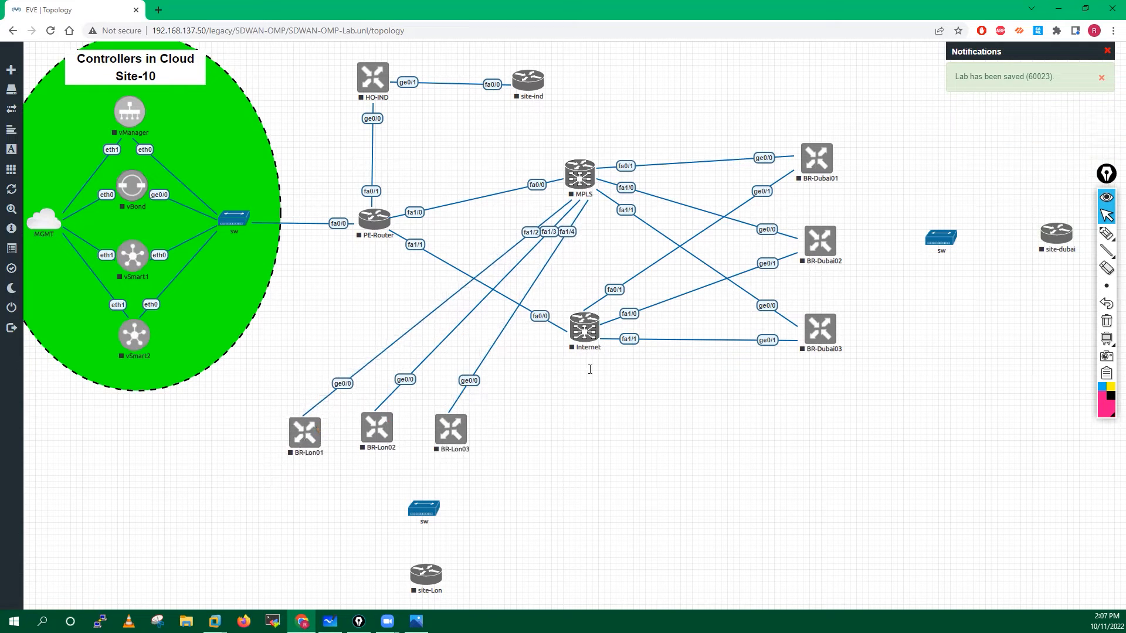
Step: Connect BR-Lon01 interface ge0/1 to Internet interface fa1/2
left_click_drag(320, 435, 589, 339)
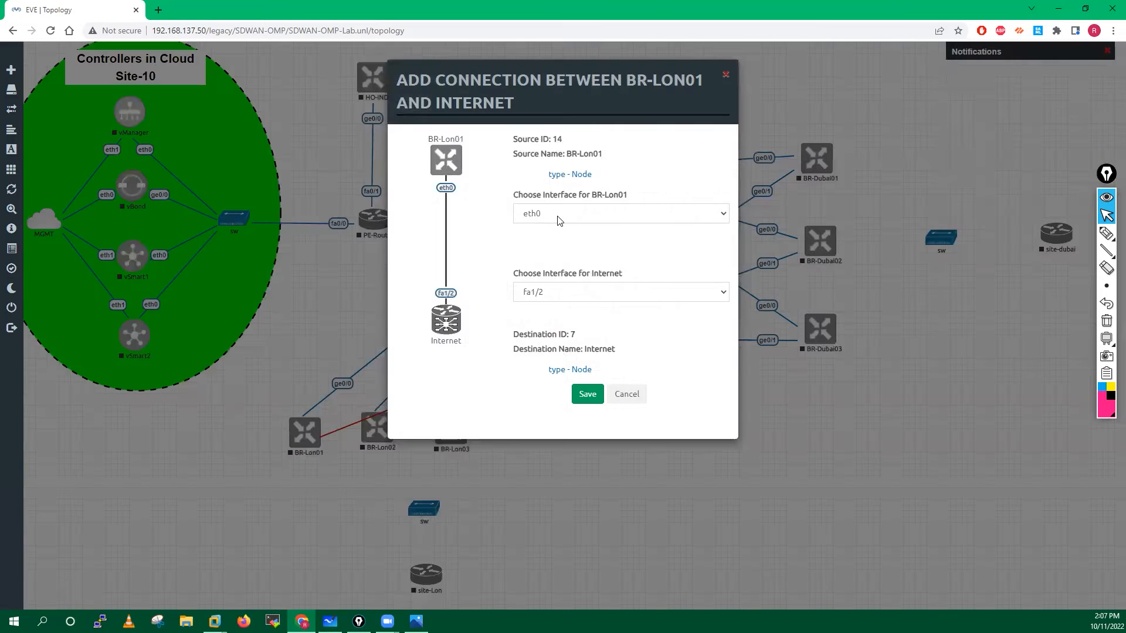
left_click(557, 216)
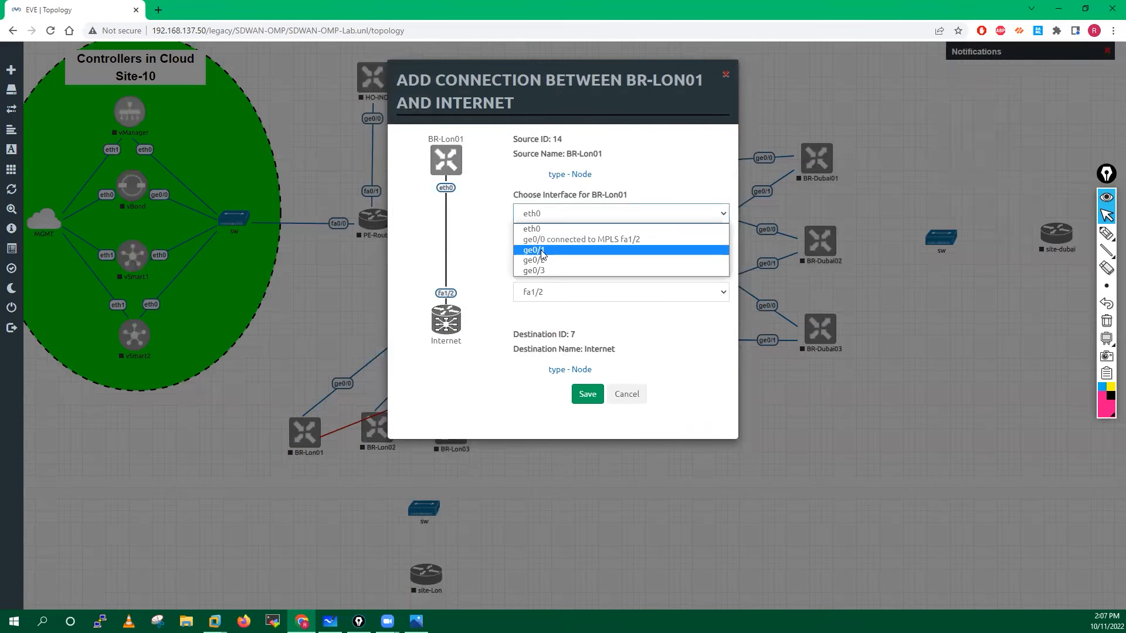
left_click(543, 251)
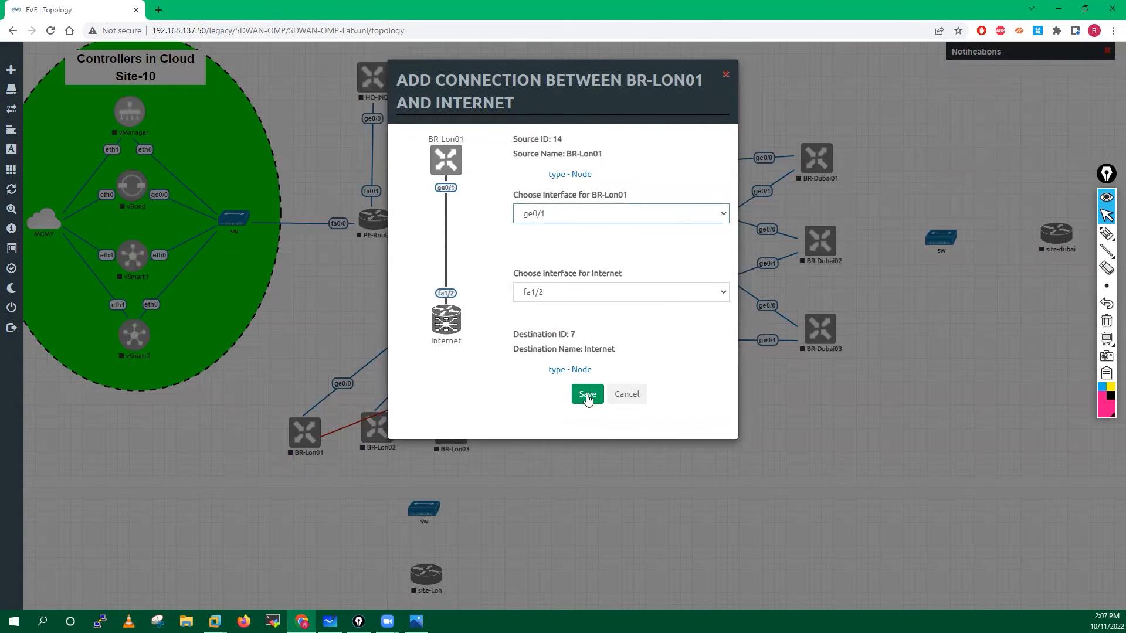
left_click(587, 396)
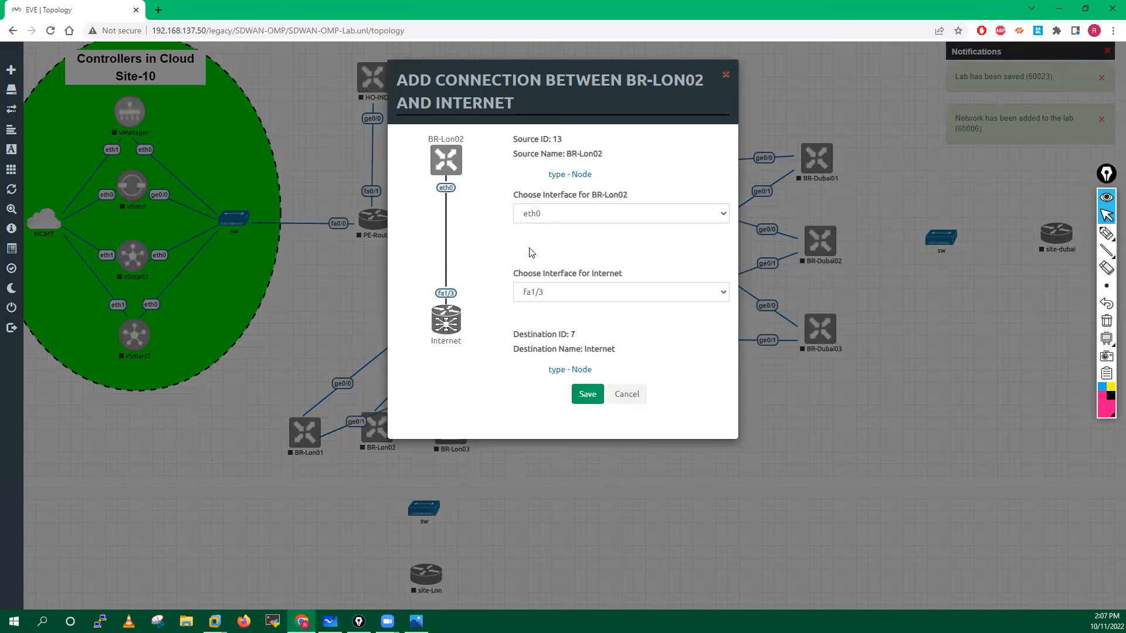
Step: Connect BR-Lon02 interface ge0/1 to Internet interface fa1/3
left_click(530, 216)
left_click(529, 251)
left_click(584, 397)
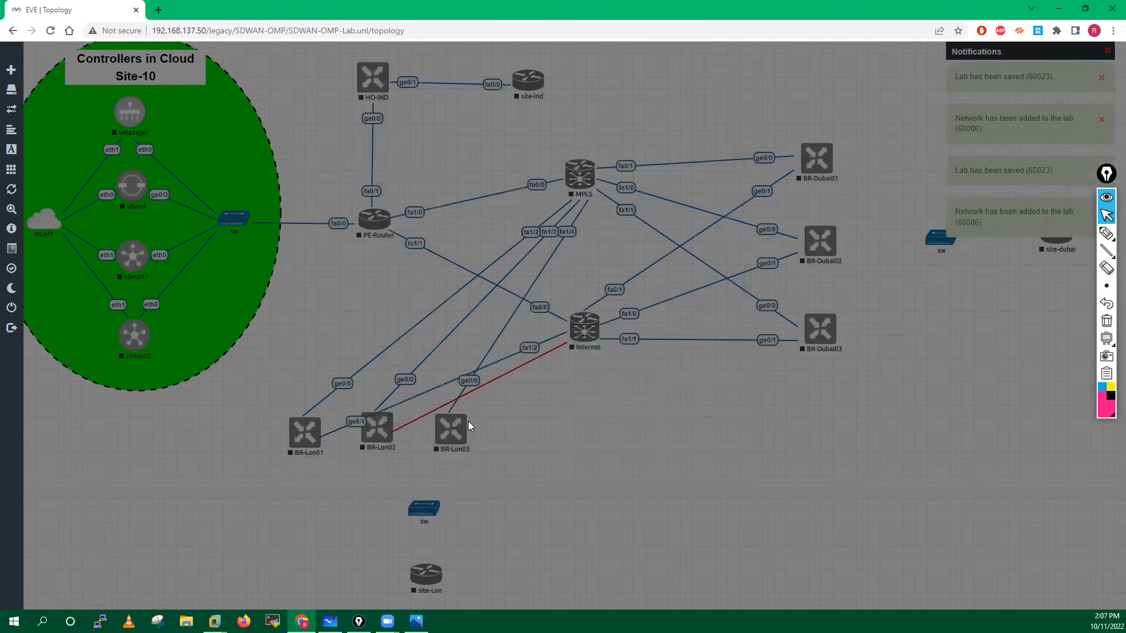
Step: Connect BR-Lon03 interface ge0/1 to Internet interface fa1/4
left_click_drag(469, 422, 580, 356)
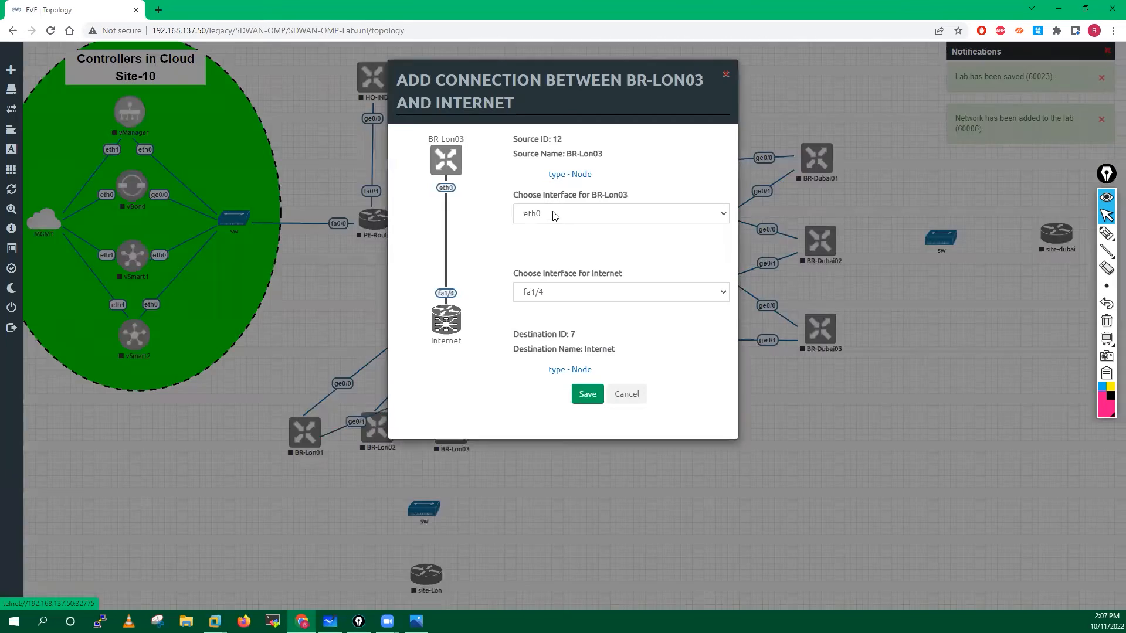
left_click(558, 213)
left_click(530, 251)
left_click(575, 395)
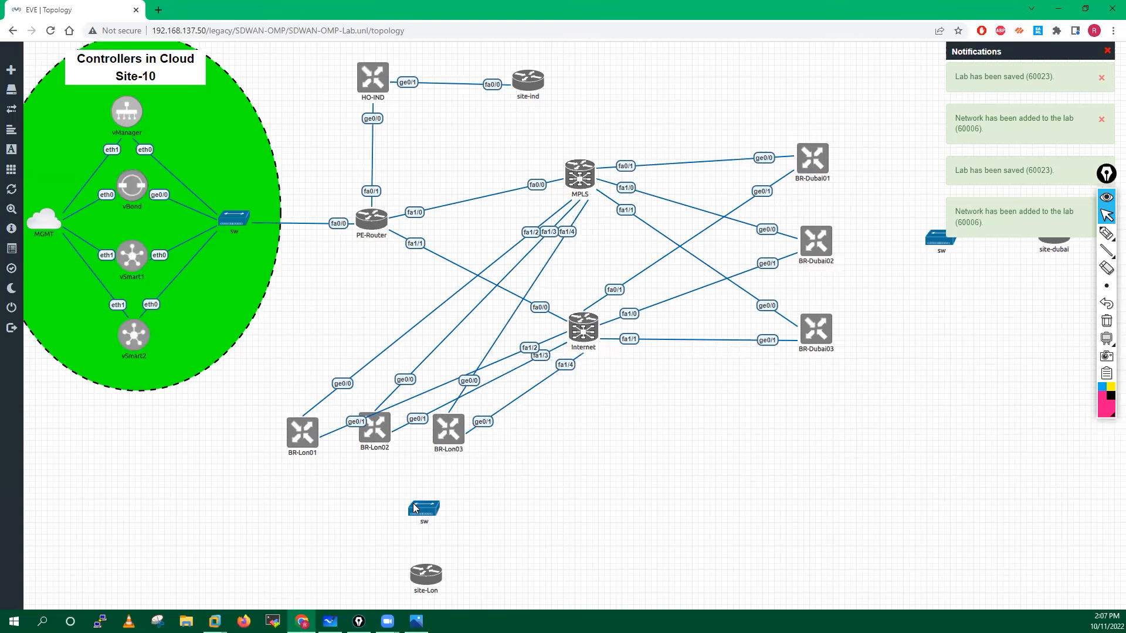
Step: Rearrange the three London branch nodes along a diagonal, with the London switch and site-Lon placed outward on the side away from the transports
left_click_drag(410, 466, 407, 471)
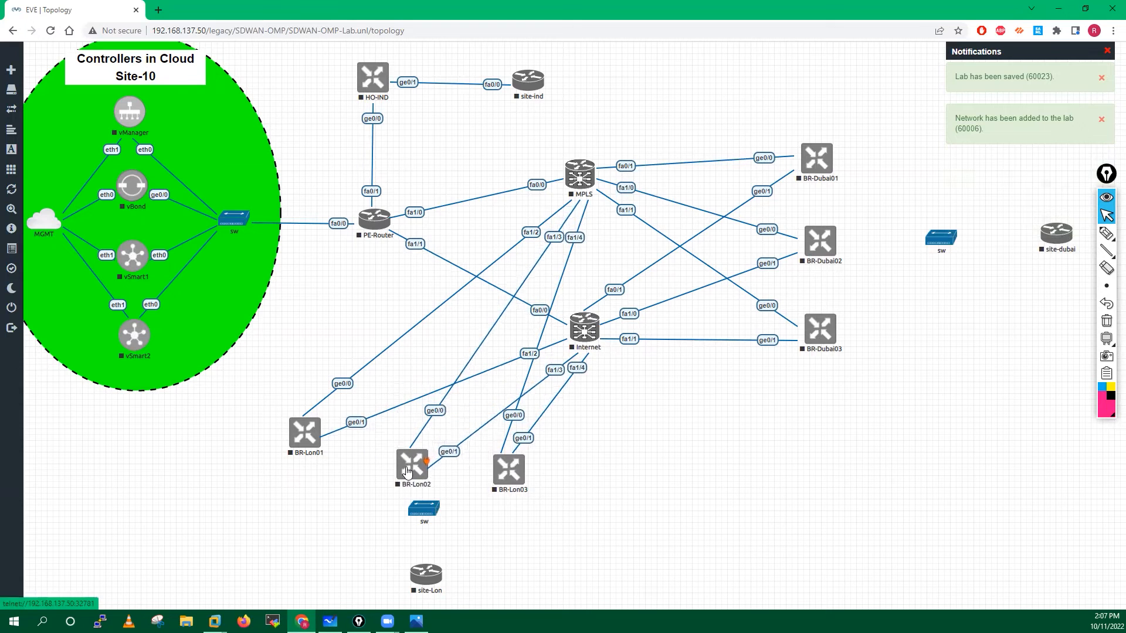
left_click_drag(303, 441, 329, 393)
left_click_drag(404, 474, 381, 465)
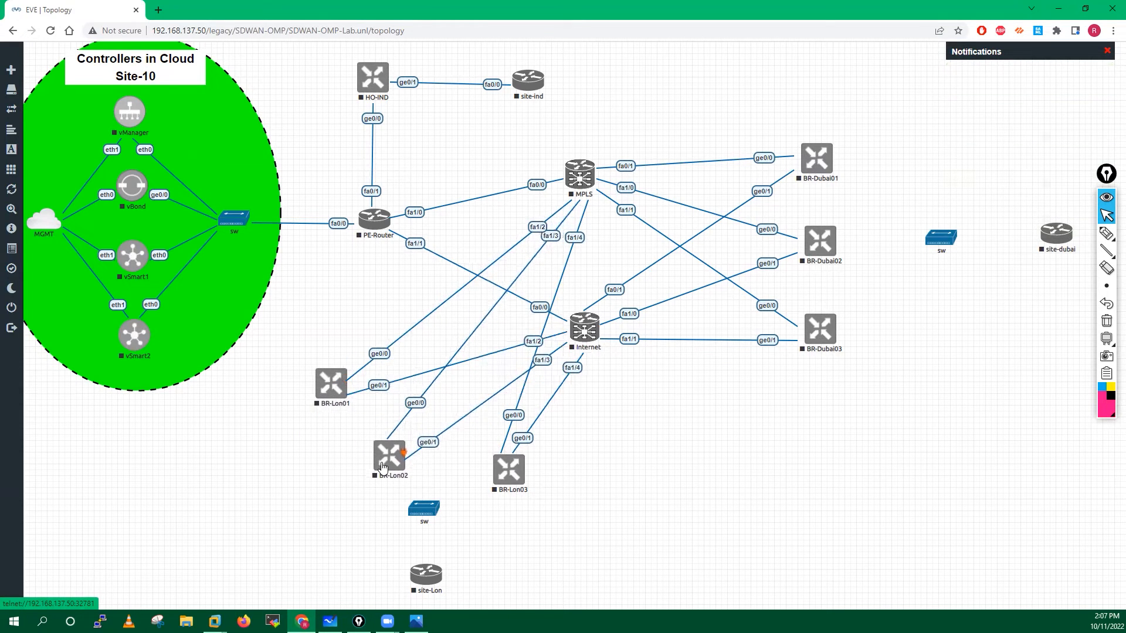
left_click_drag(508, 475, 505, 465)
left_click_drag(435, 521, 315, 519)
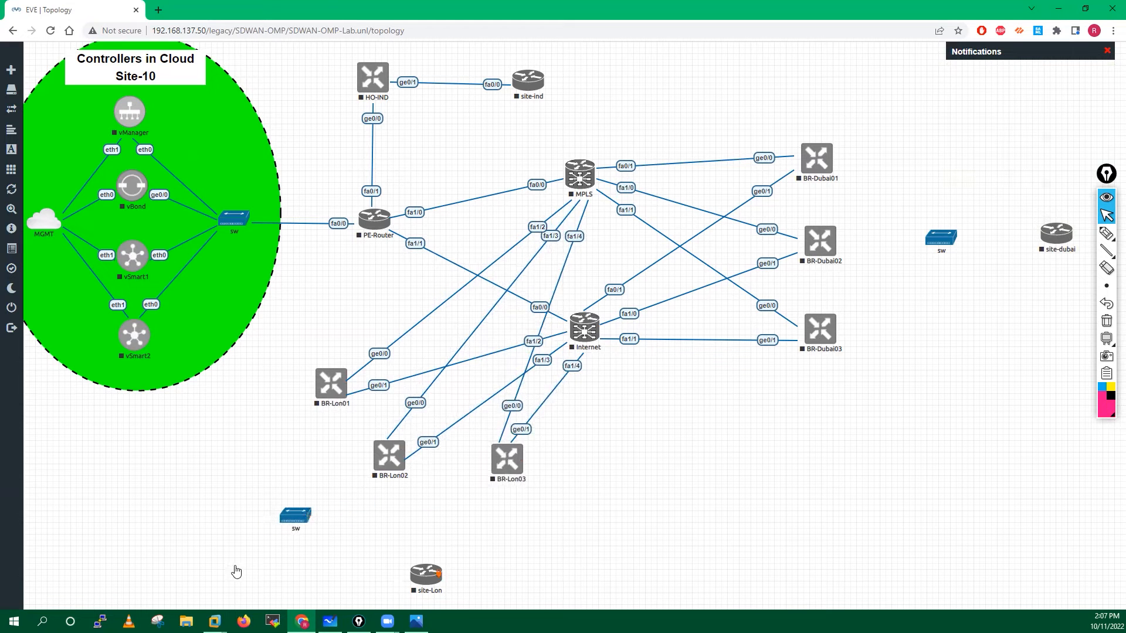
left_click_drag(197, 579, 195, 572)
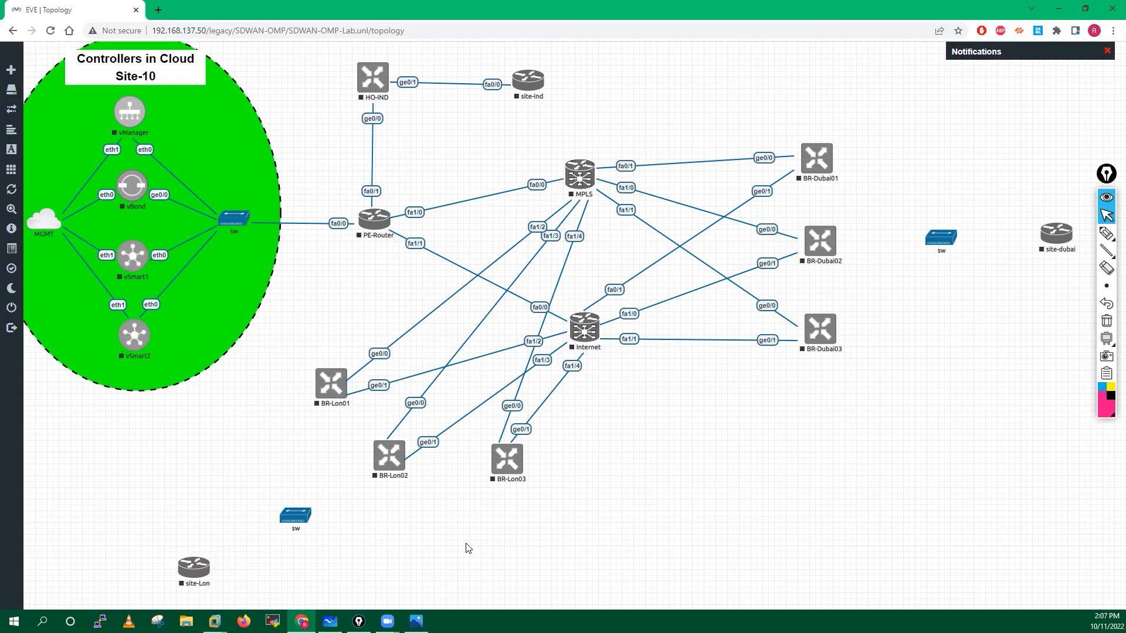
left_click_drag(508, 466, 455, 516)
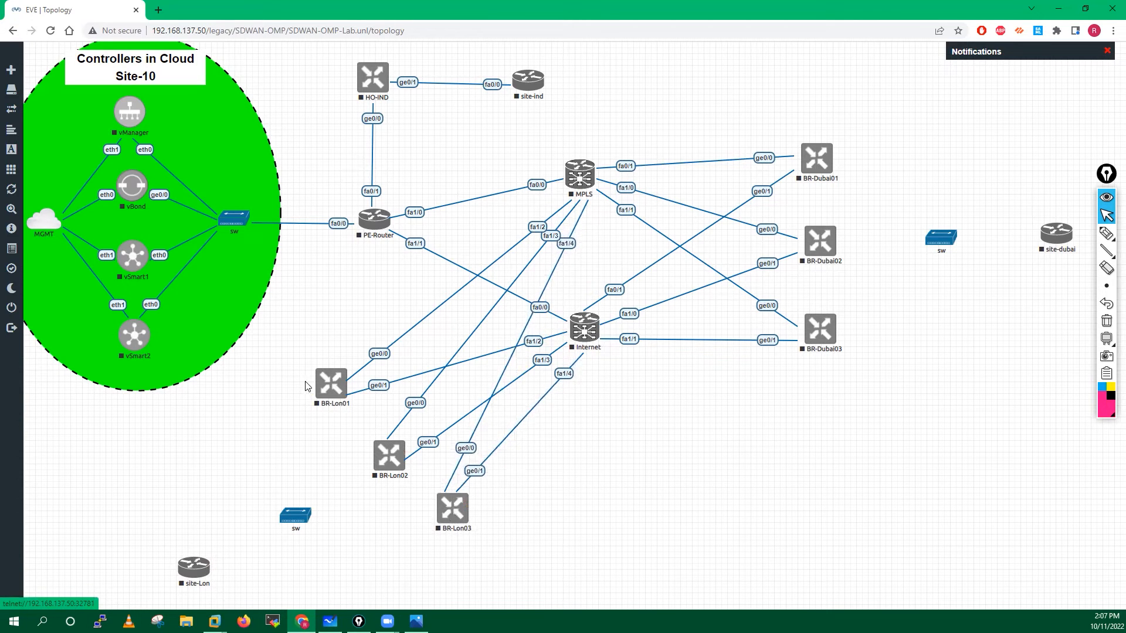
left_click_drag(331, 392, 327, 397)
left_click_drag(297, 516, 300, 512)
left_click_drag(198, 570, 212, 567)
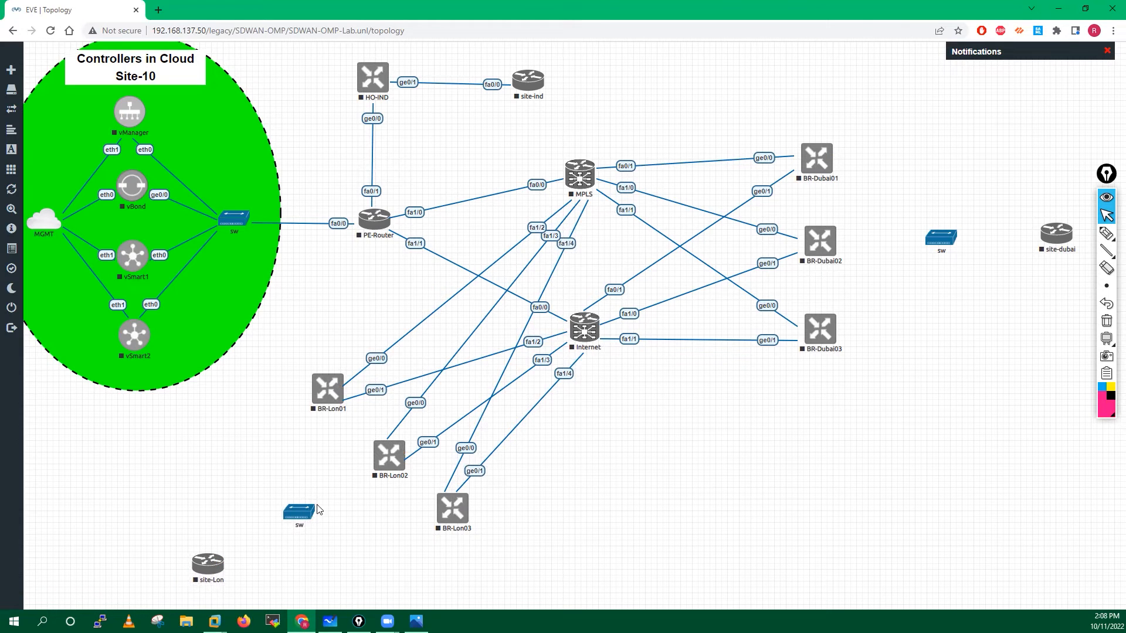
Step: Connect the London switch to interface ge0/2 on both BR-Lon01 and BR-Lon02
left_click_drag(318, 509, 328, 403)
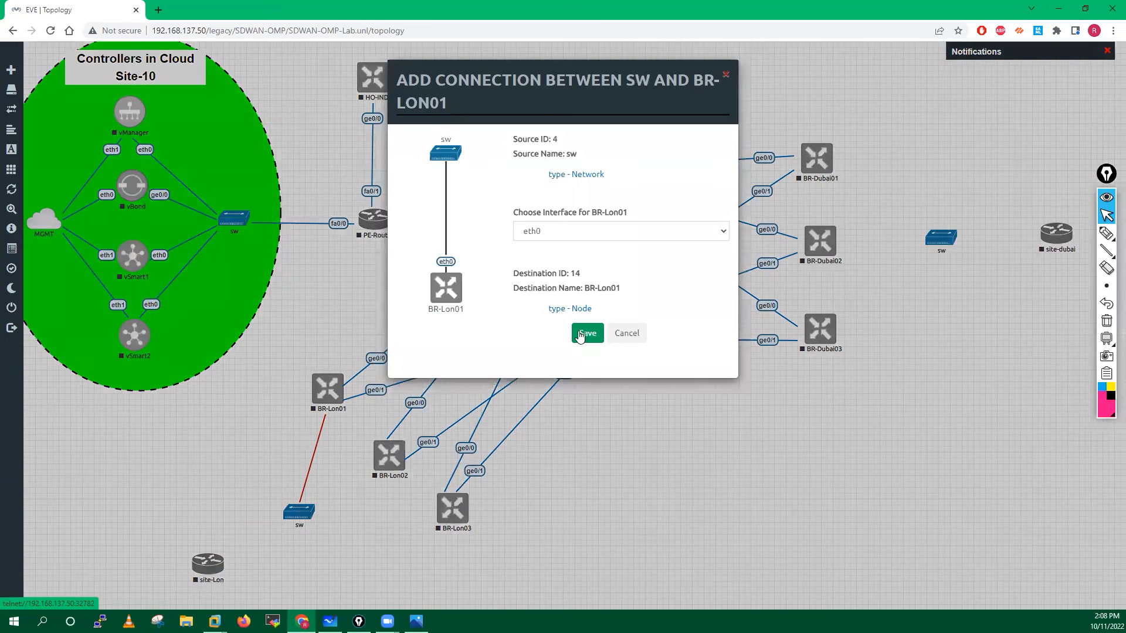
left_click(587, 333)
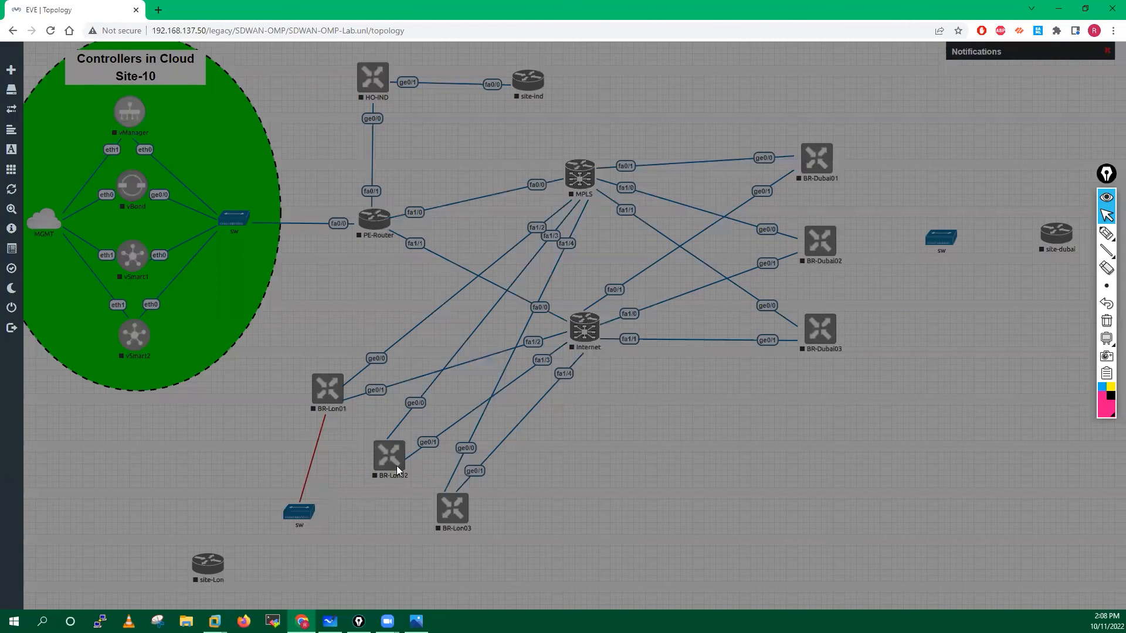
left_click_drag(299, 512, 397, 466)
left_click(562, 234)
left_click(537, 280)
left_click(584, 332)
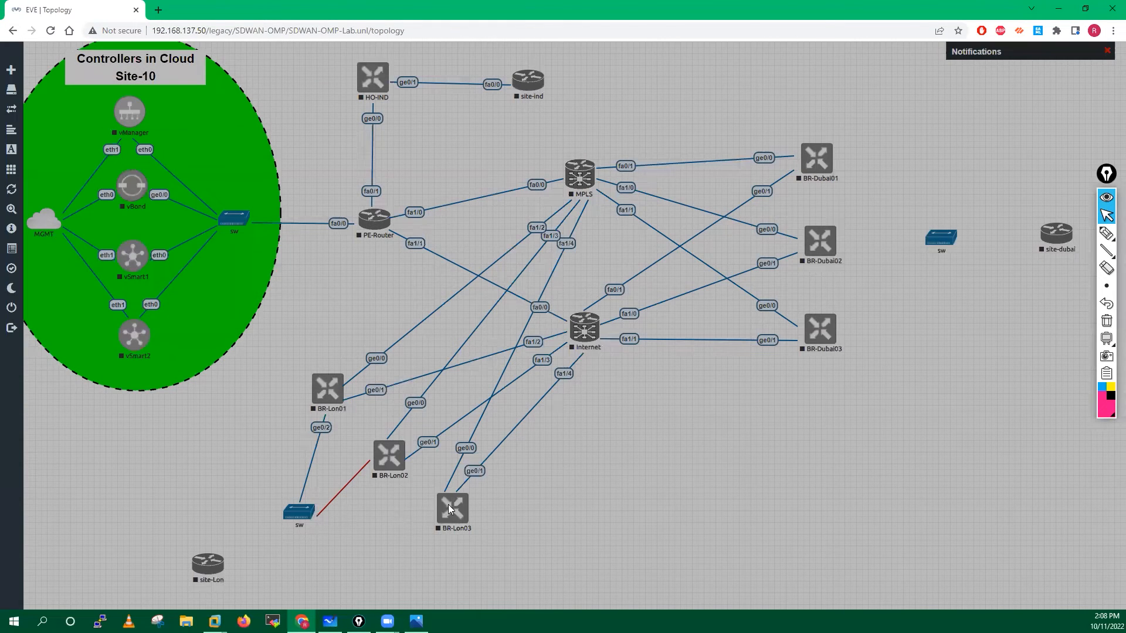
Step: Connect the London switch to BR-Lon03 interface ge0/2 and to site-Lon interface fa0/0
left_click(550, 231)
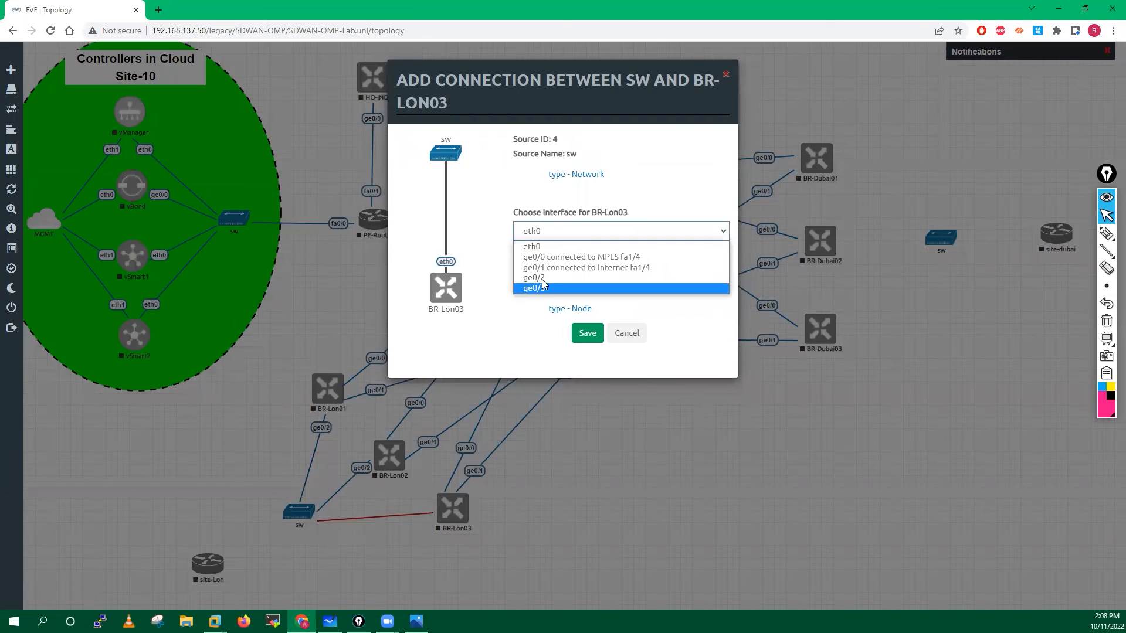
left_click(598, 334)
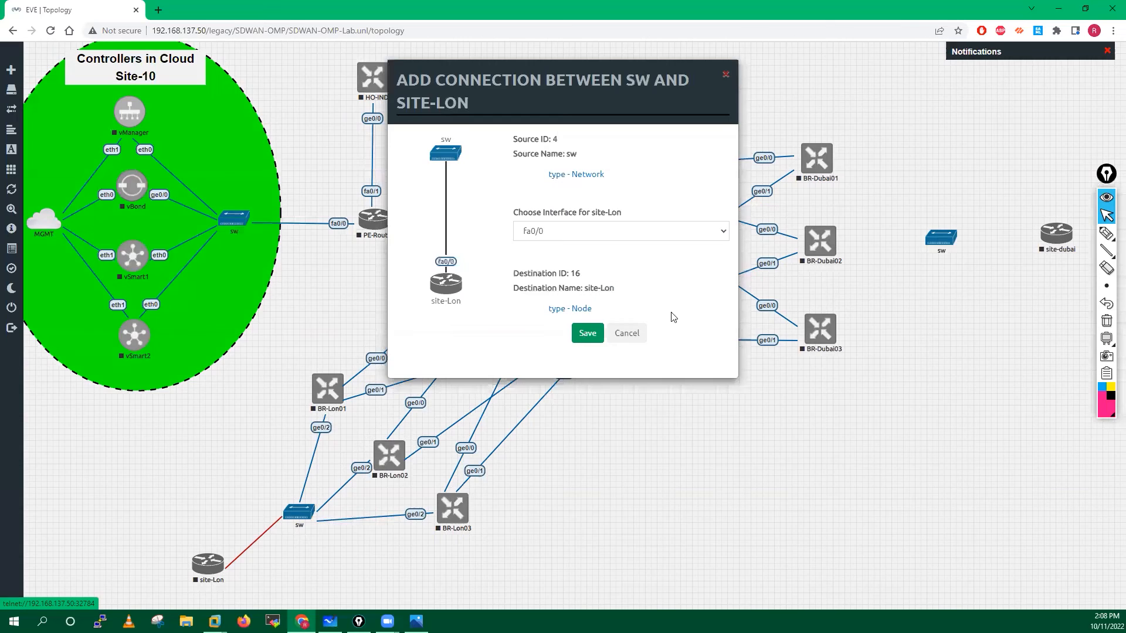
left_click(588, 333)
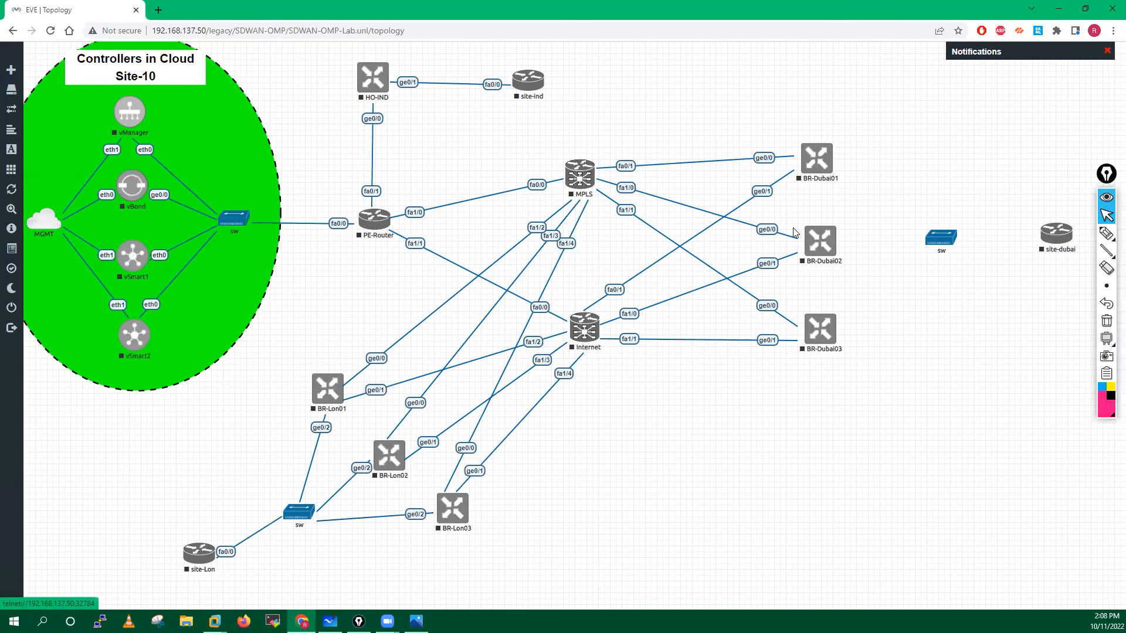
Step: Connect BR-Dubai01 interface ge0/2 to the Dubai switch
left_click_drag(950, 213, 941, 238)
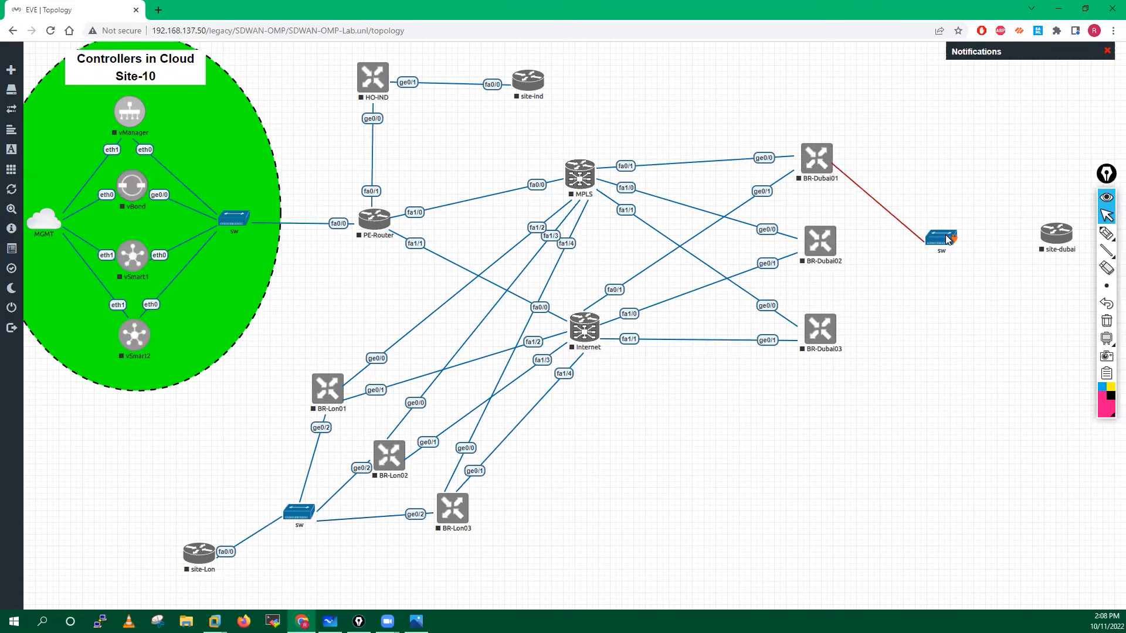
left_click(598, 215)
left_click(534, 260)
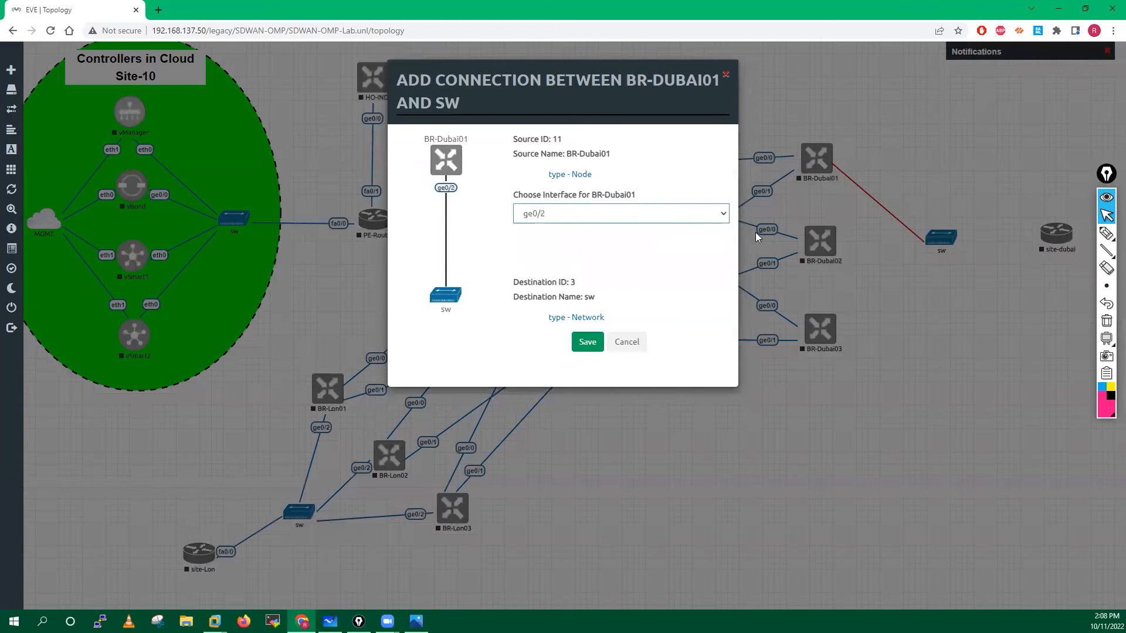
left_click(588, 342)
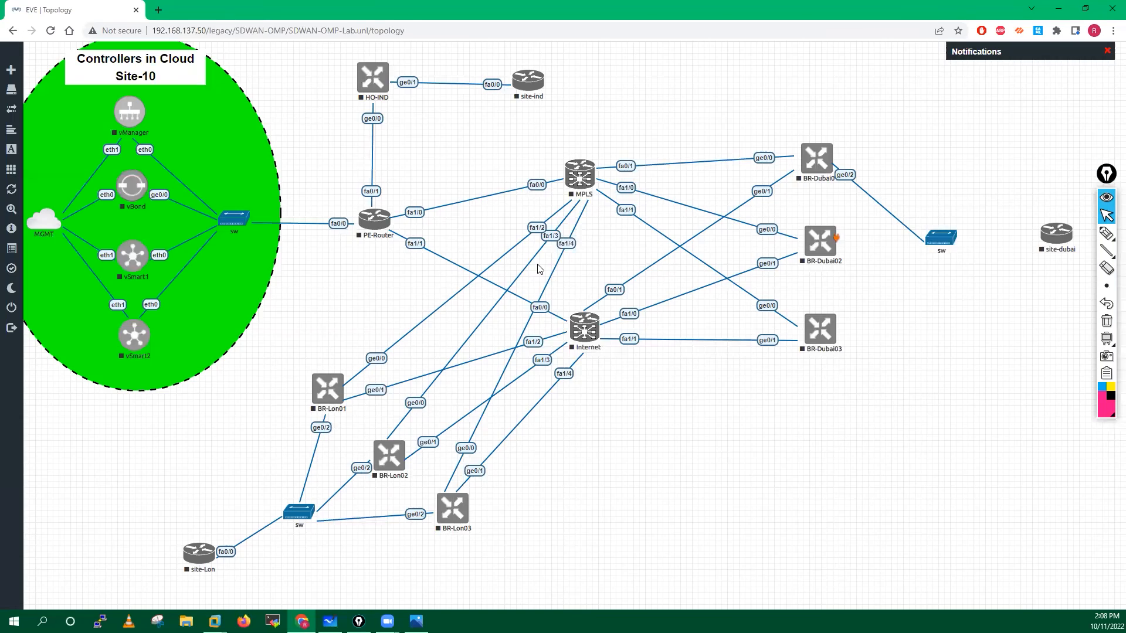
Step: Connect interface ge0/2 of BR-Dubai02 and of BR-Dubai03 to the Dubai switch
left_click_drag(824, 241, 941, 238)
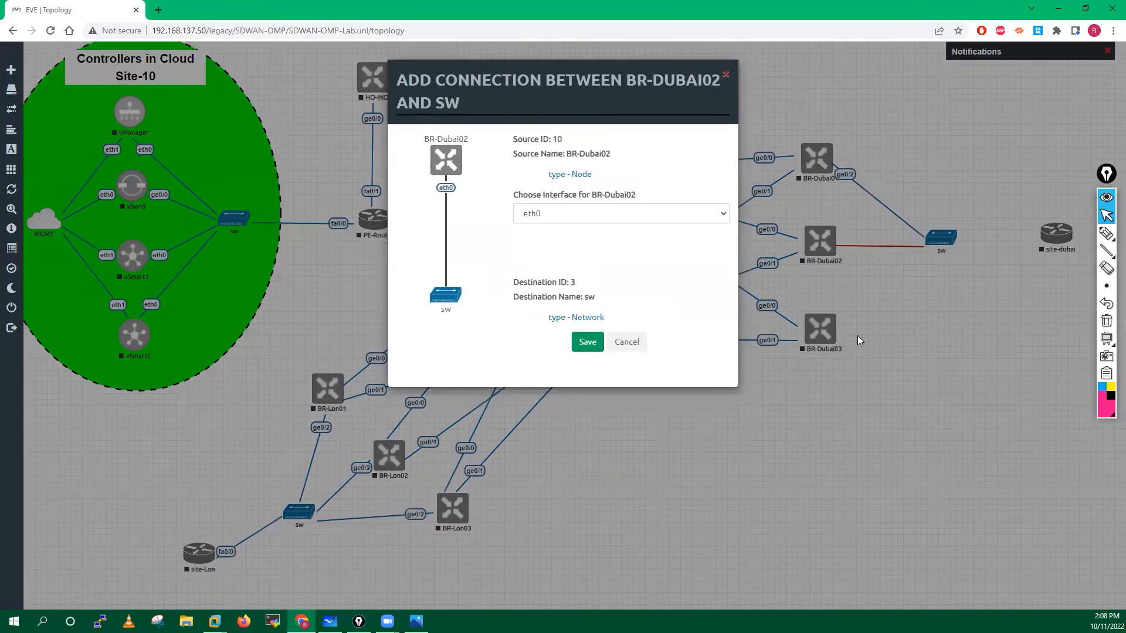
left_click(832, 332)
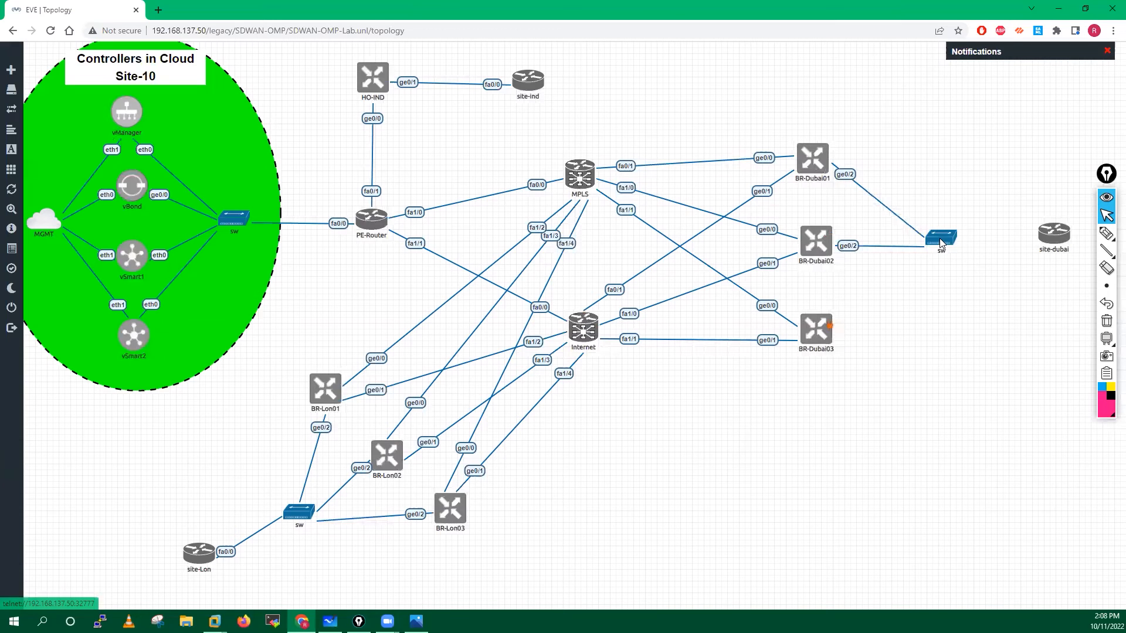
left_click_drag(820, 328, 940, 238)
left_click(532, 214)
left_click(532, 261)
left_click(587, 343)
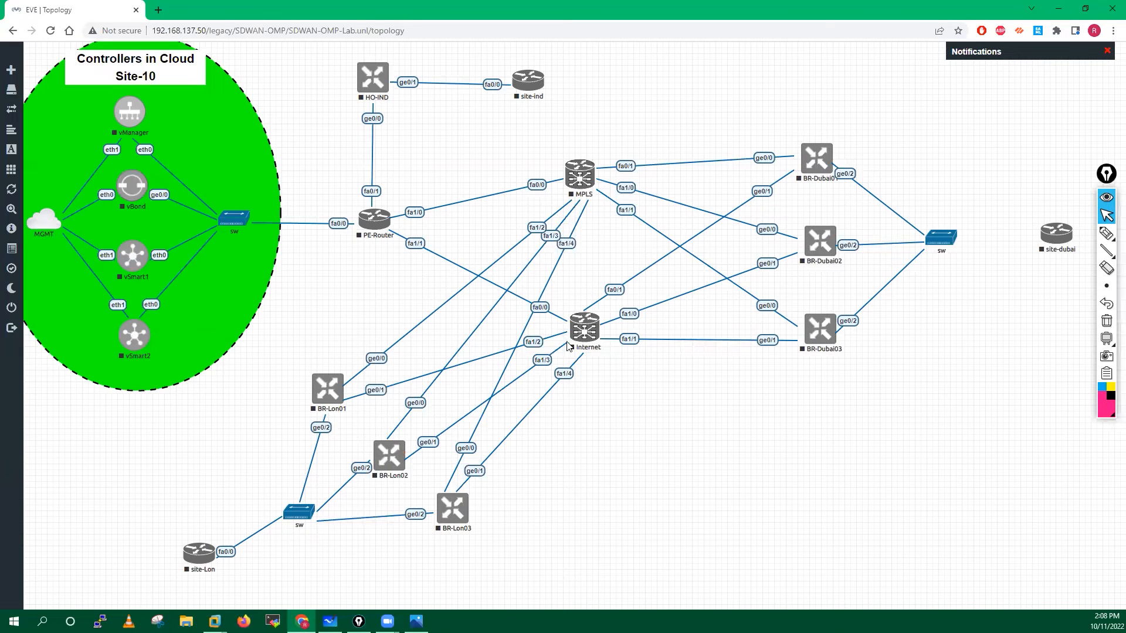
Step: Connect the Dubai switch to site-dubai interface fa0/0, and move site-ind slightly closer to HO-IND
left_click_drag(953, 242, 1057, 234)
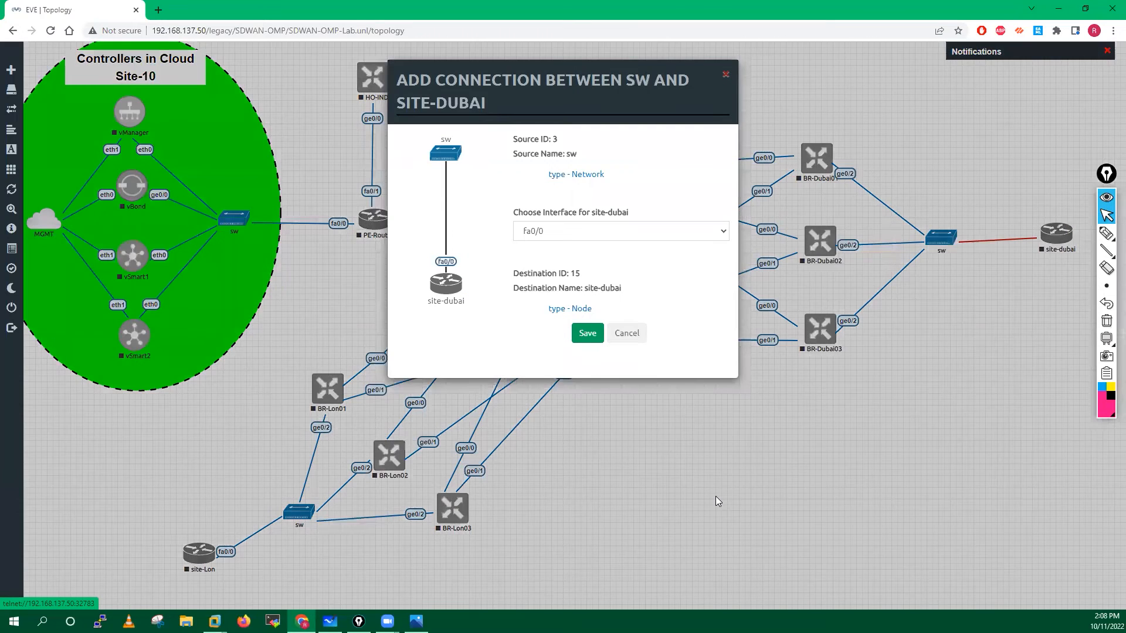
left_click(588, 333)
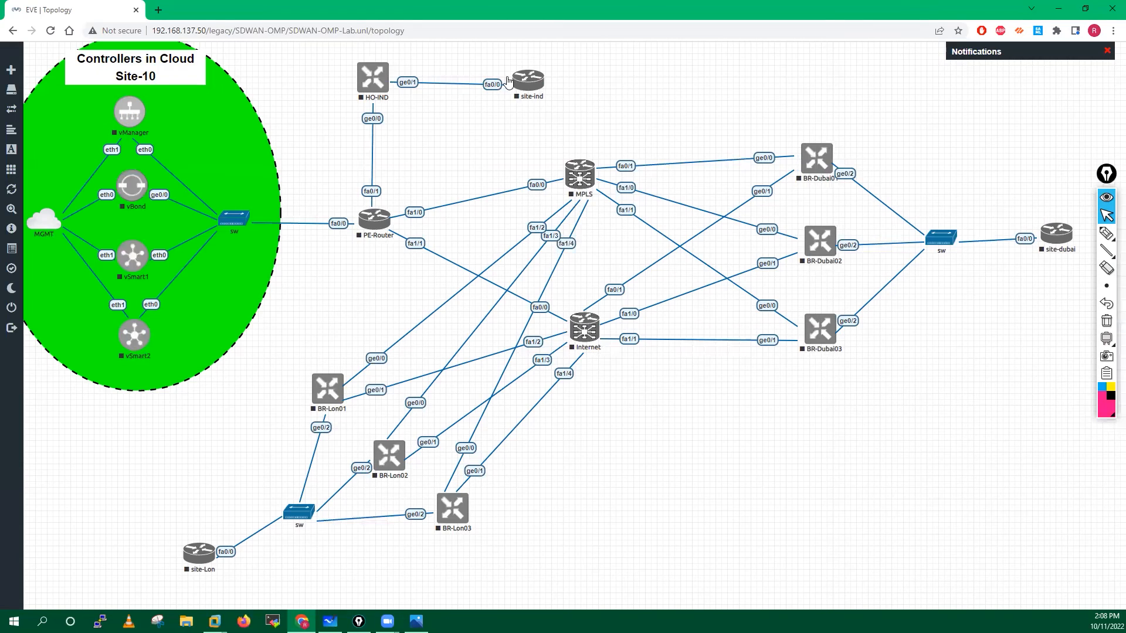
left_click_drag(526, 82, 507, 82)
Step: Add a circle custom shape with a solid blue border, RGB 0, 0, 255, in the empty area below BR-Dubai03
right_click(744, 423)
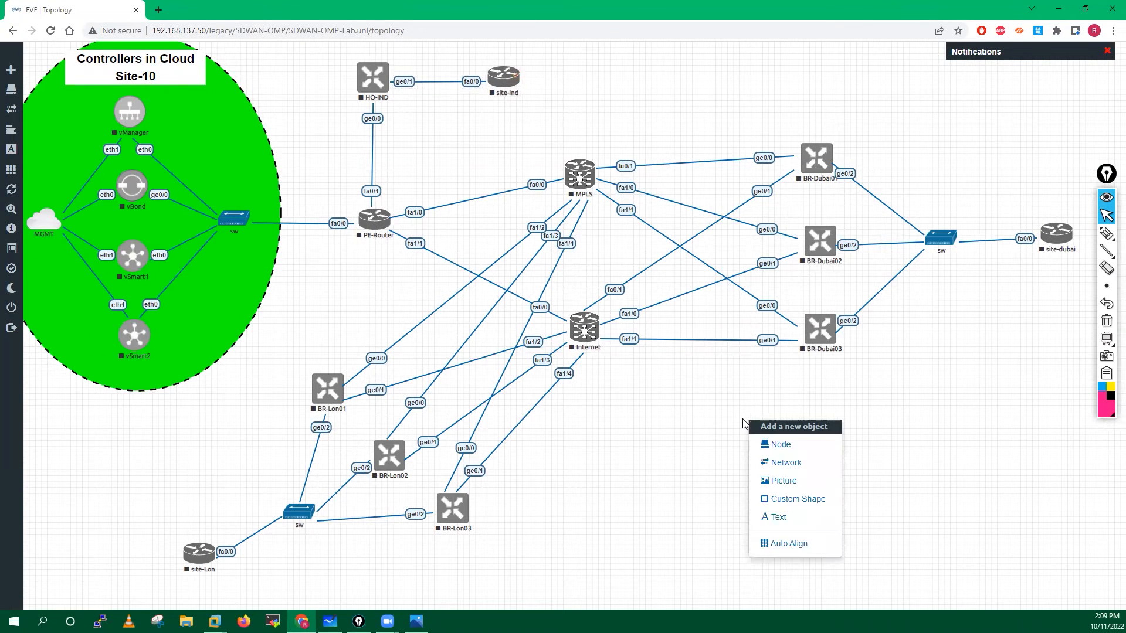
left_click(796, 500)
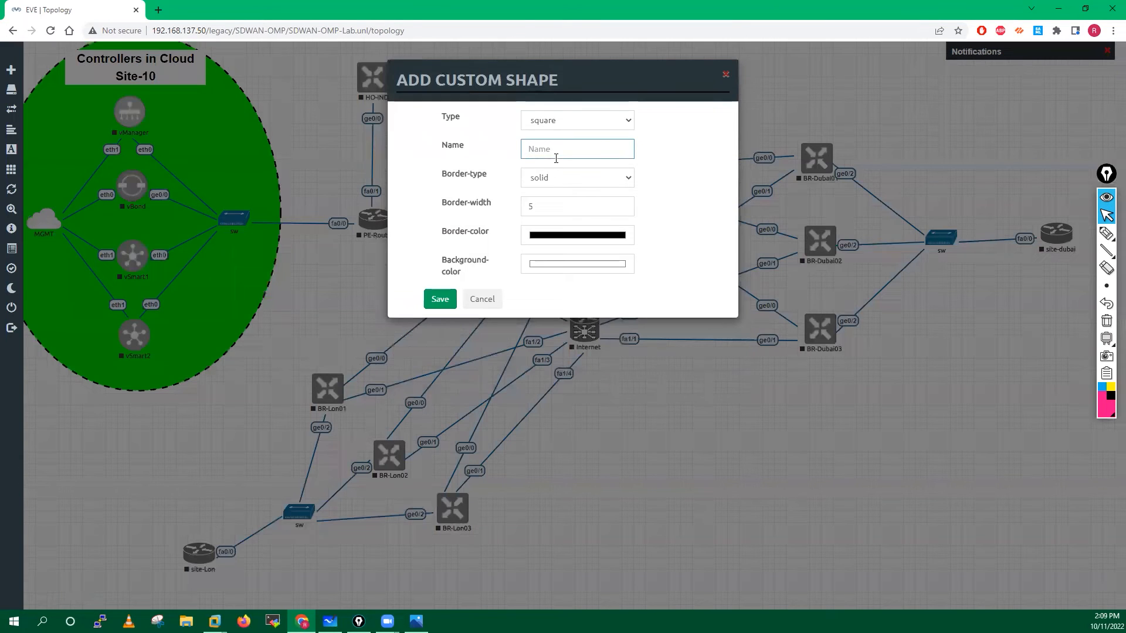
left_click(552, 123)
left_click(551, 146)
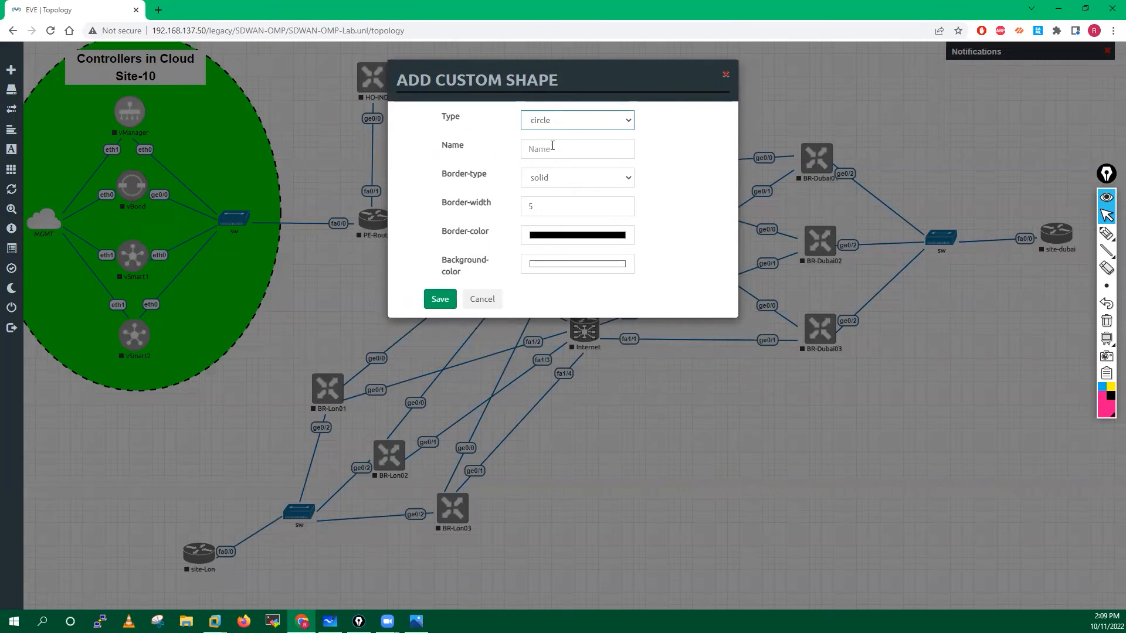
left_click(553, 235)
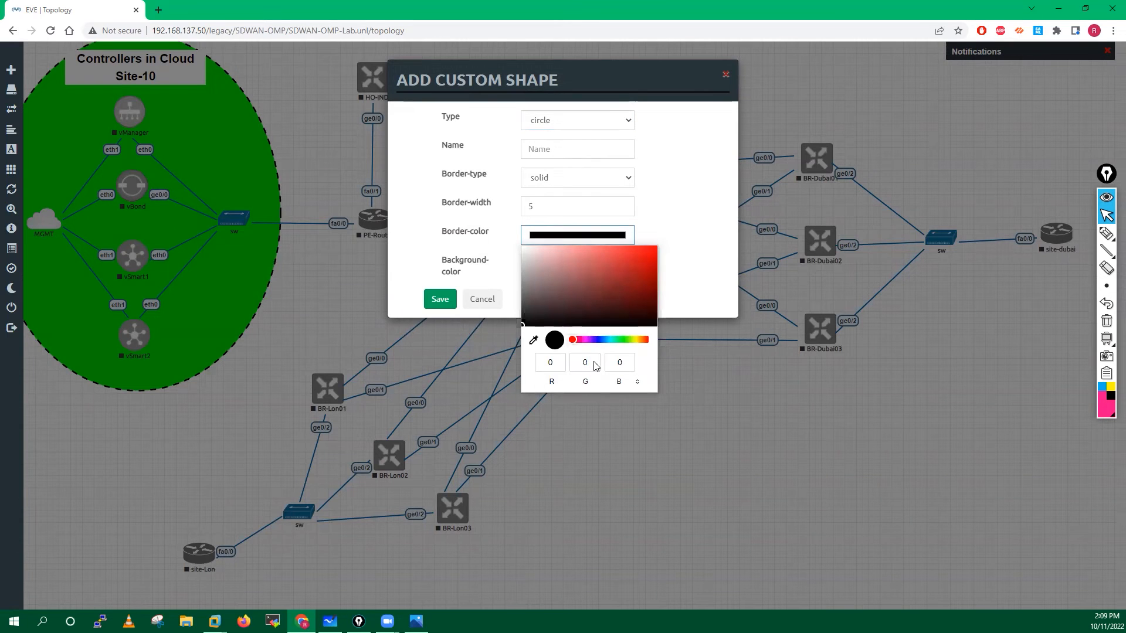
left_click(625, 364)
type("255")
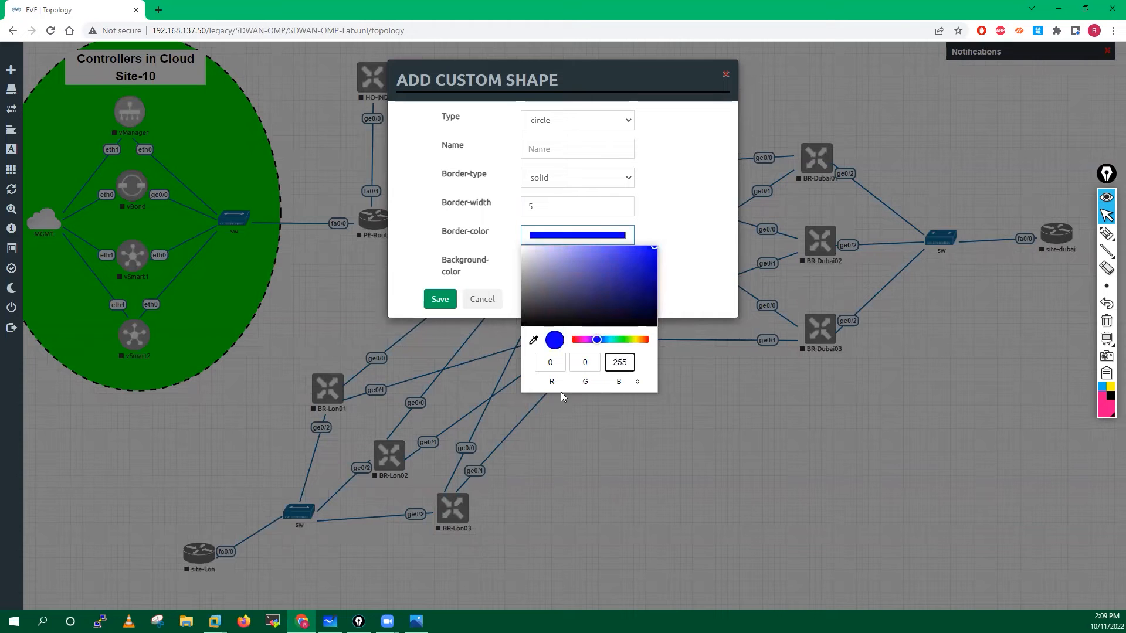
left_click(698, 212)
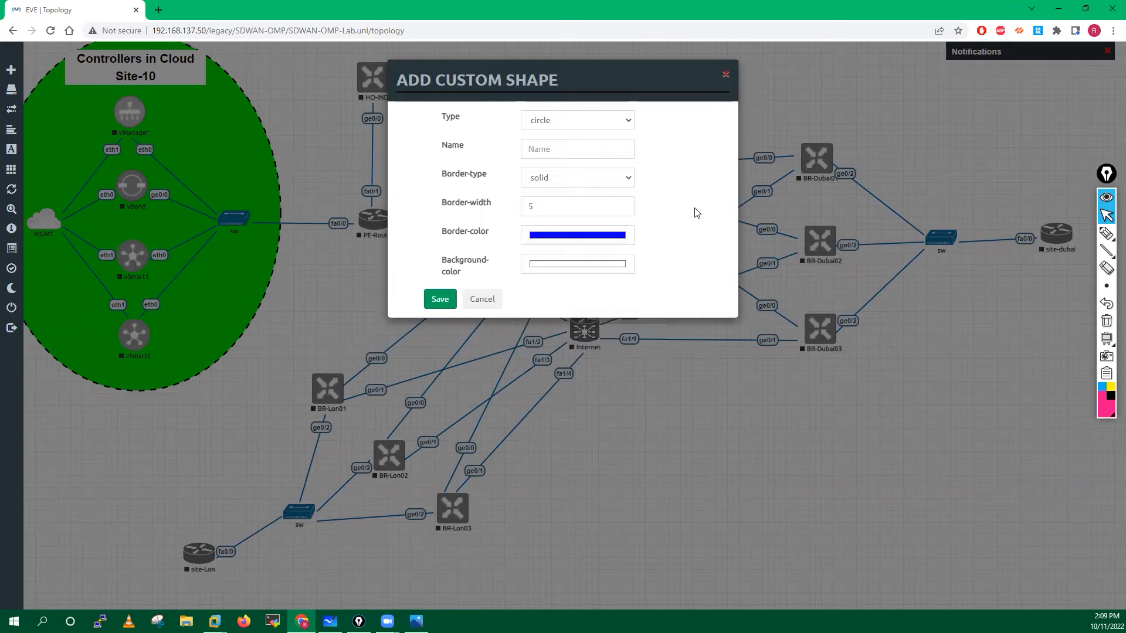
left_click(440, 299)
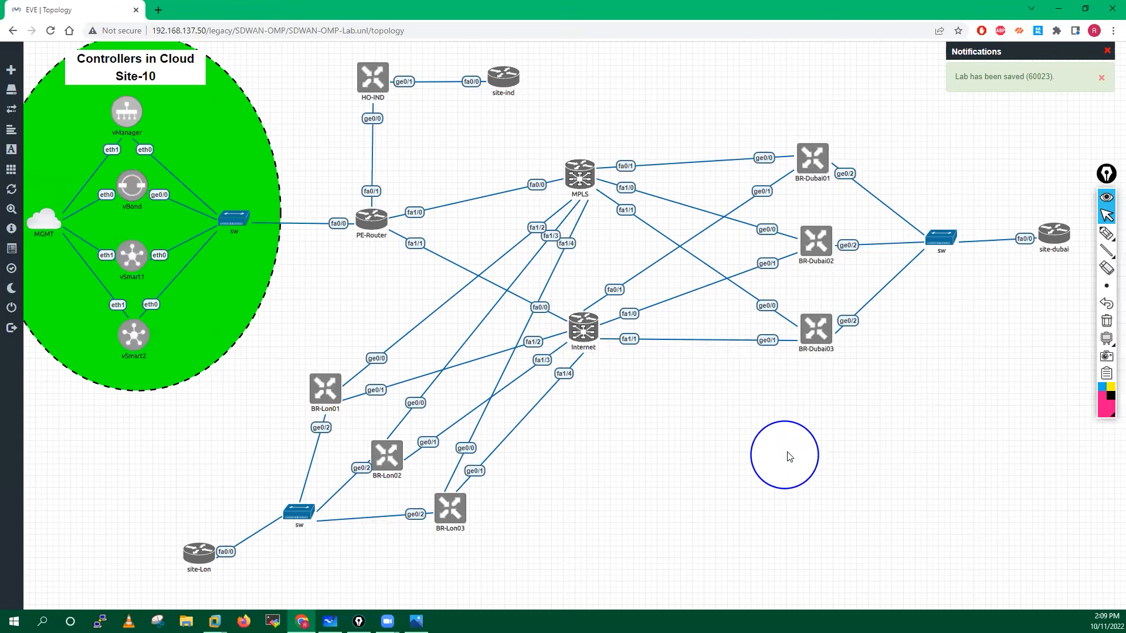
Step: Edit the new circle and set its background colour to blue, RGB 0, 0, 255
right_click(788, 455)
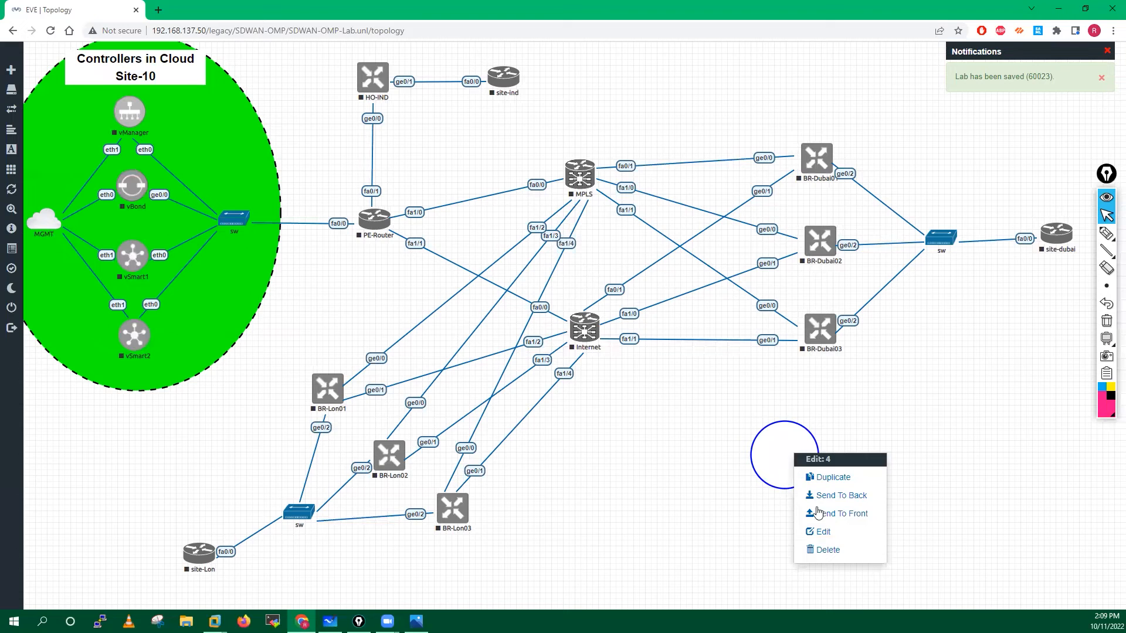
left_click(827, 531)
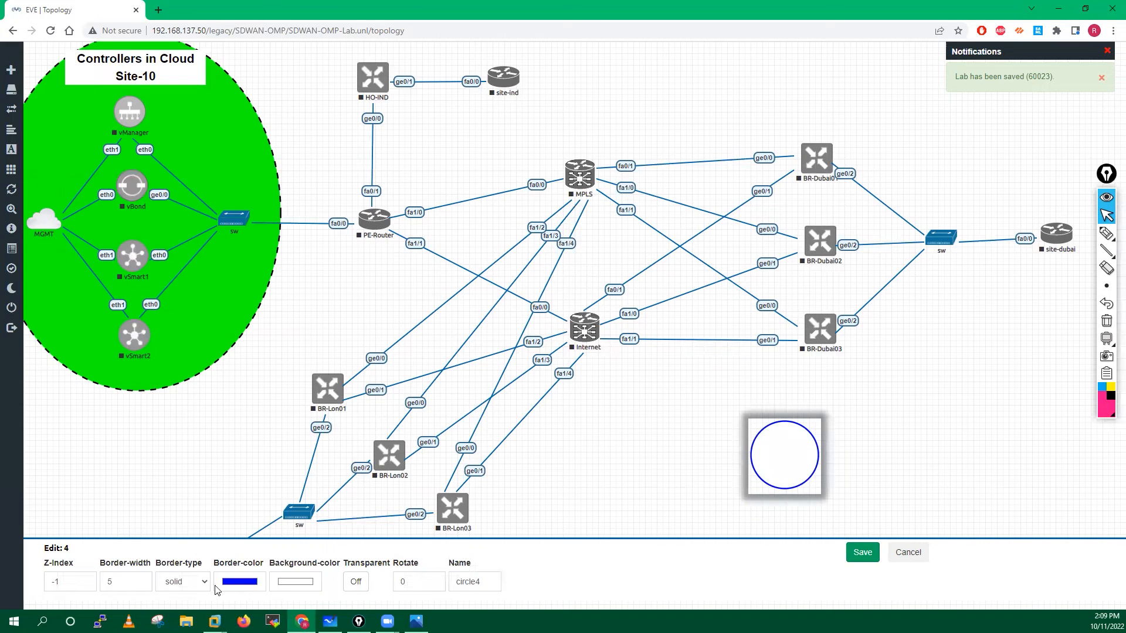
left_click(285, 583)
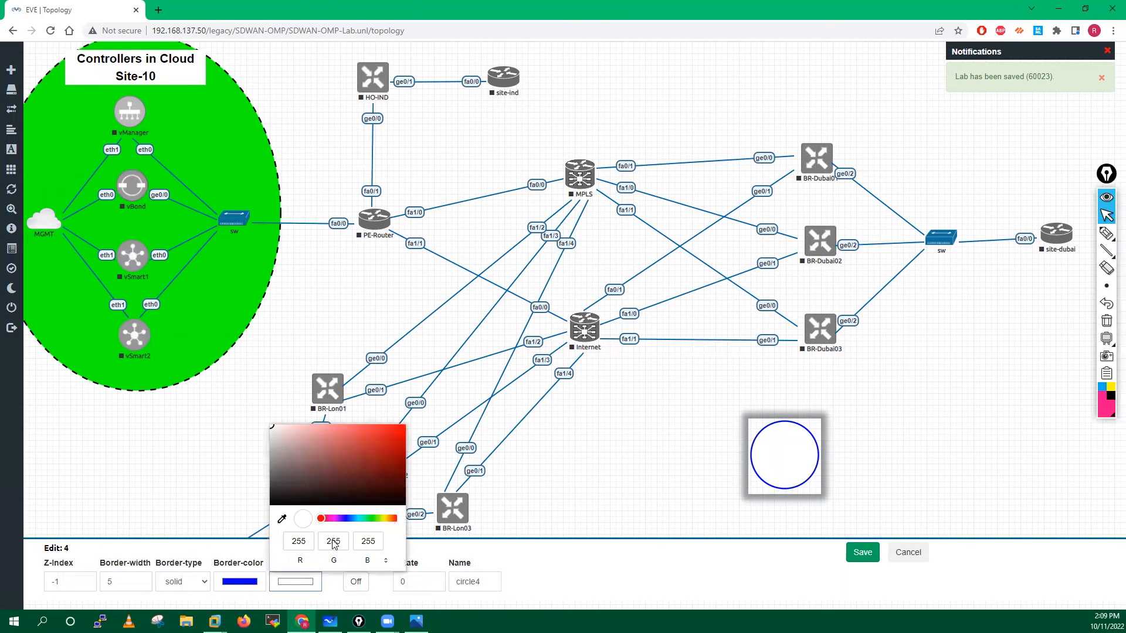
double_click(304, 543)
type("0")
double_click(340, 544)
type("0")
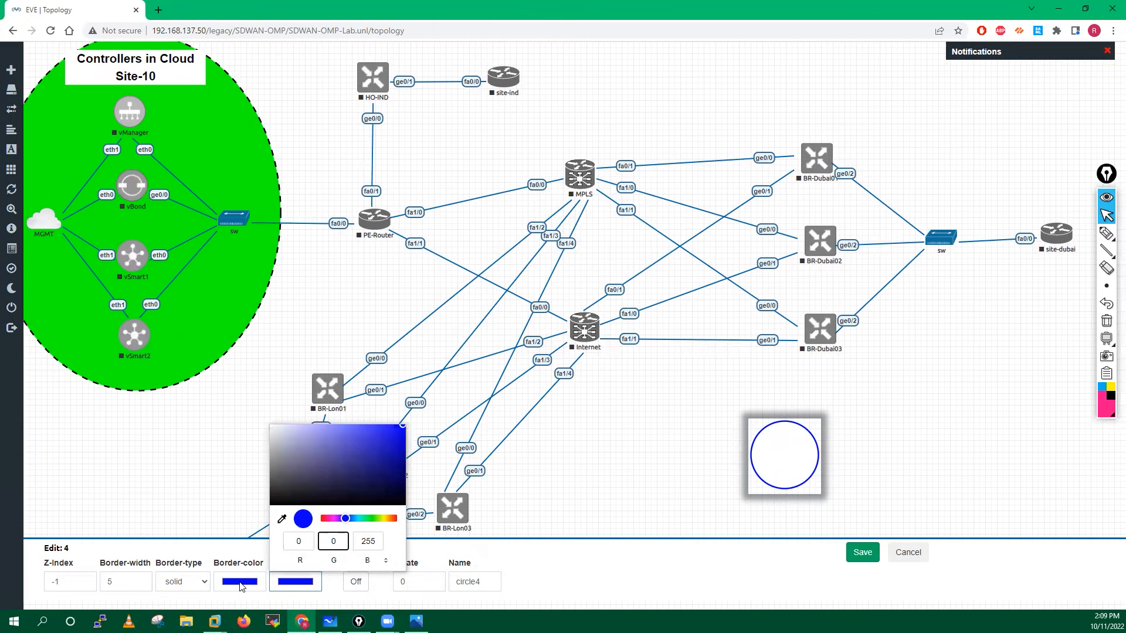
Step: Give the blue circle a black, dashed border and save the shape
left_click(240, 585)
double_click(248, 546)
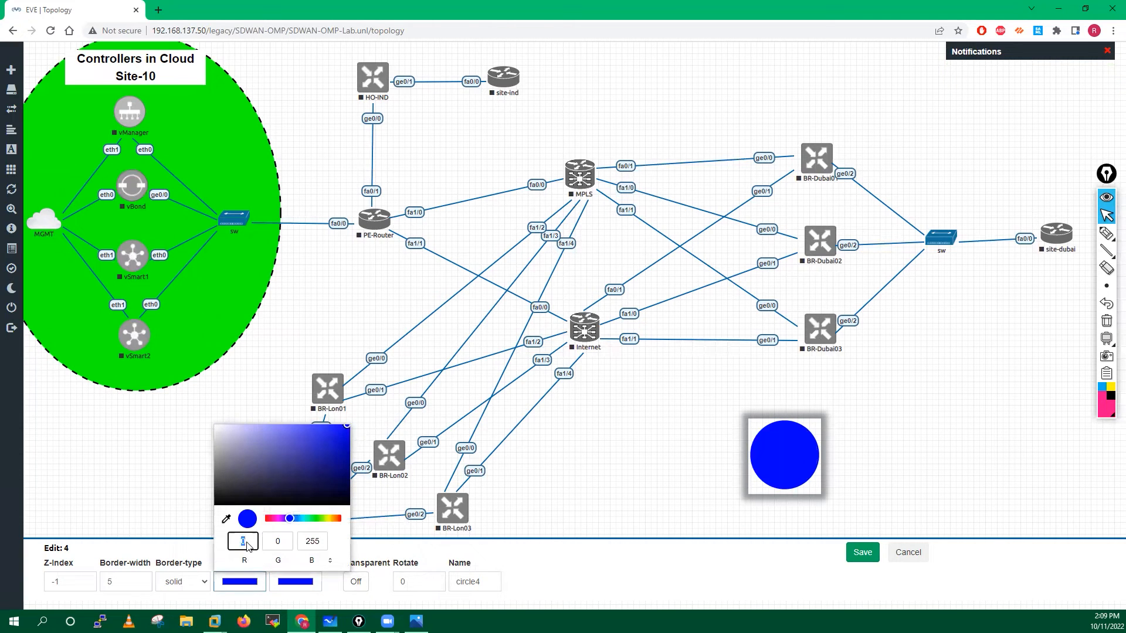
double_click(317, 545)
type("0")
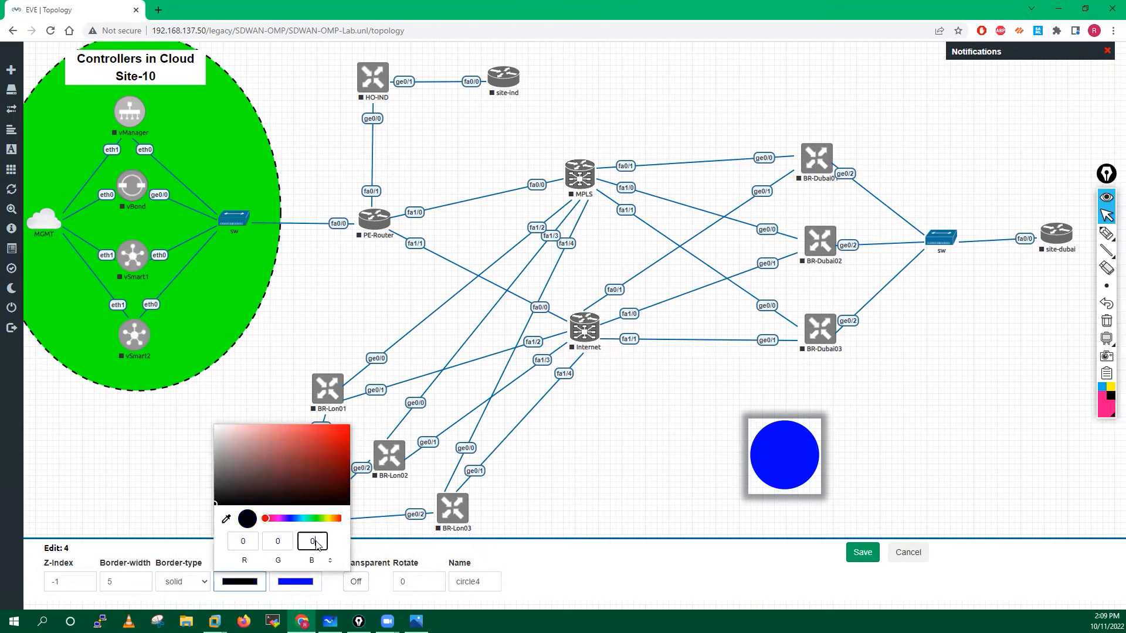
left_click(570, 580)
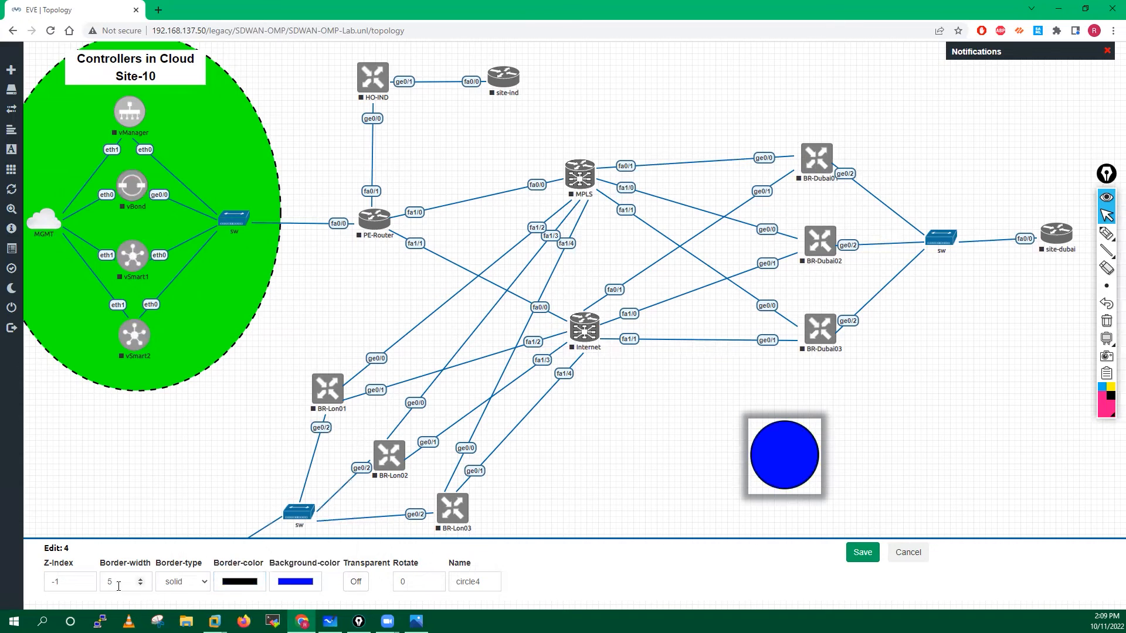
left_click(210, 589)
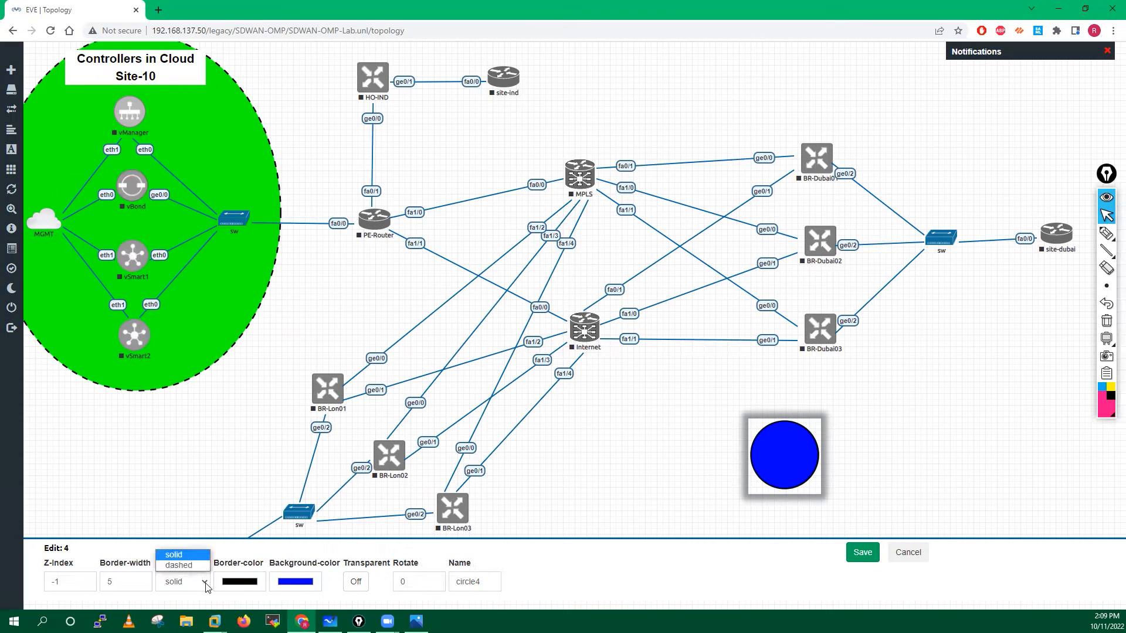
left_click(192, 567)
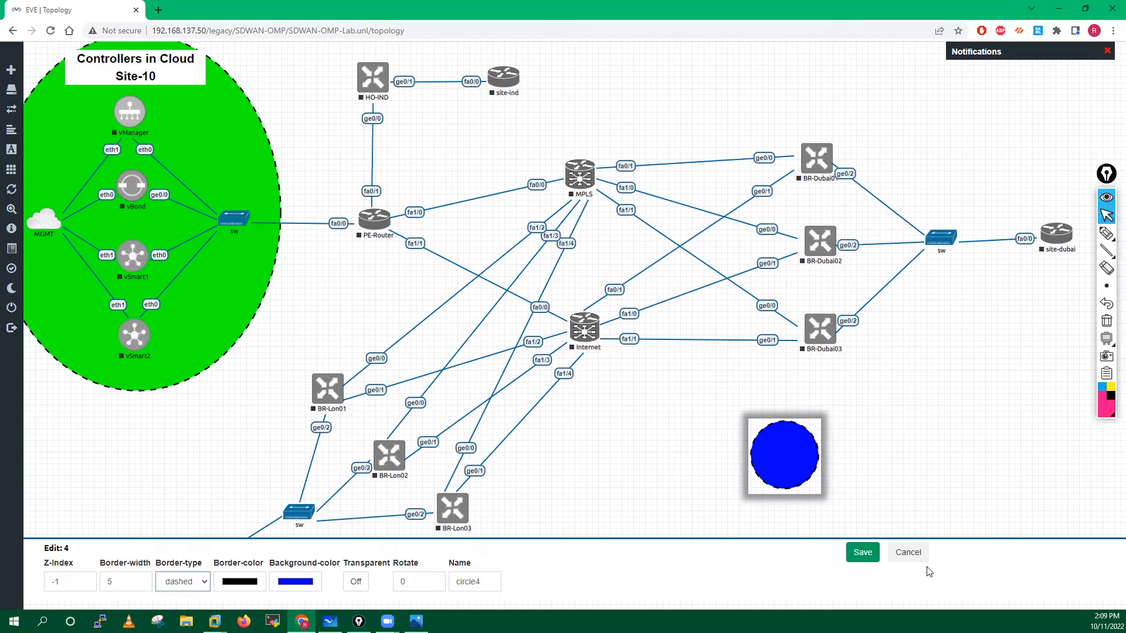
left_click(865, 554)
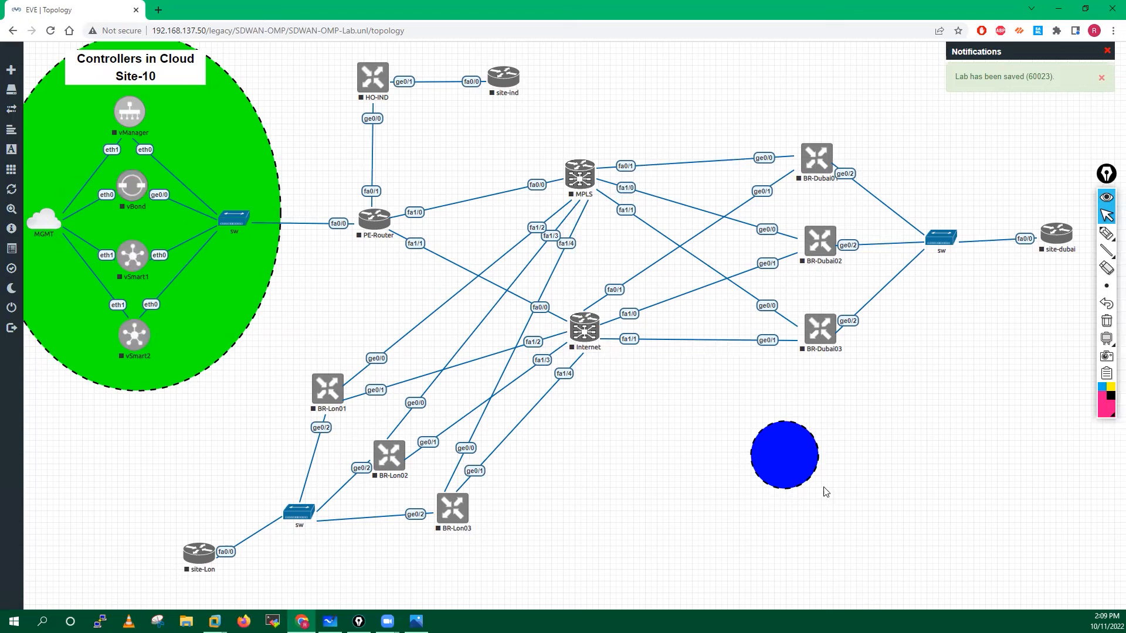
Step: Move the blue circle behind the MPLS router and enlarge it to surround the router and its interface labels
left_click_drag(1024, 570, 935, 585)
left_click_drag(827, 503, 566, 210)
left_click_drag(675, 265, 628, 262)
left_click_drag(579, 218, 619, 238)
left_click_drag(545, 145, 565, 168)
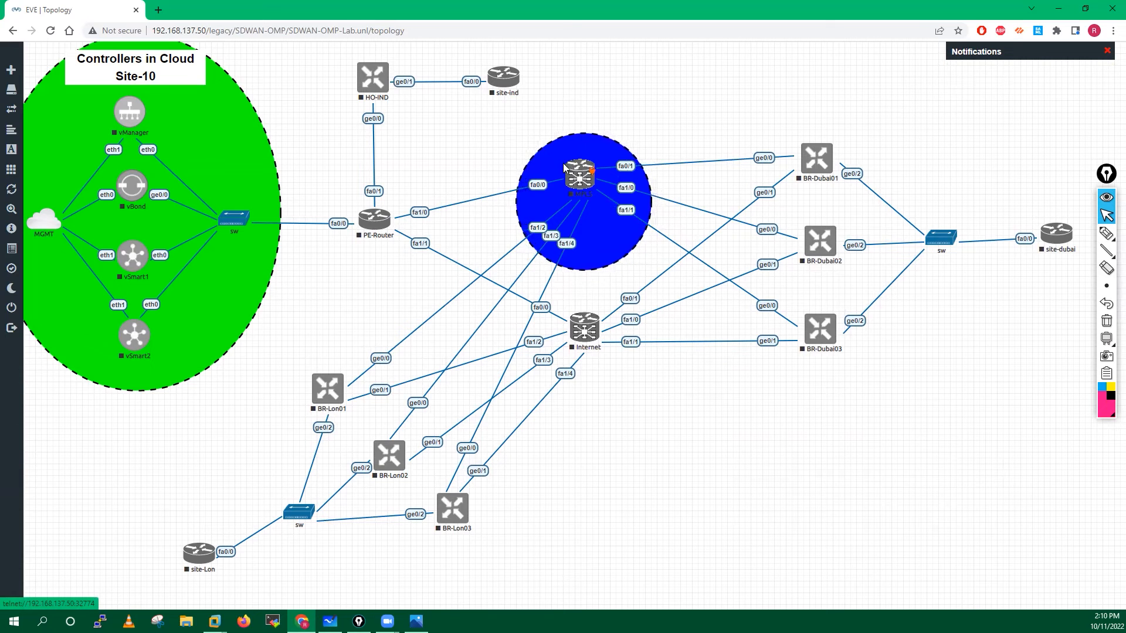
right_click(711, 466)
left_click(671, 468)
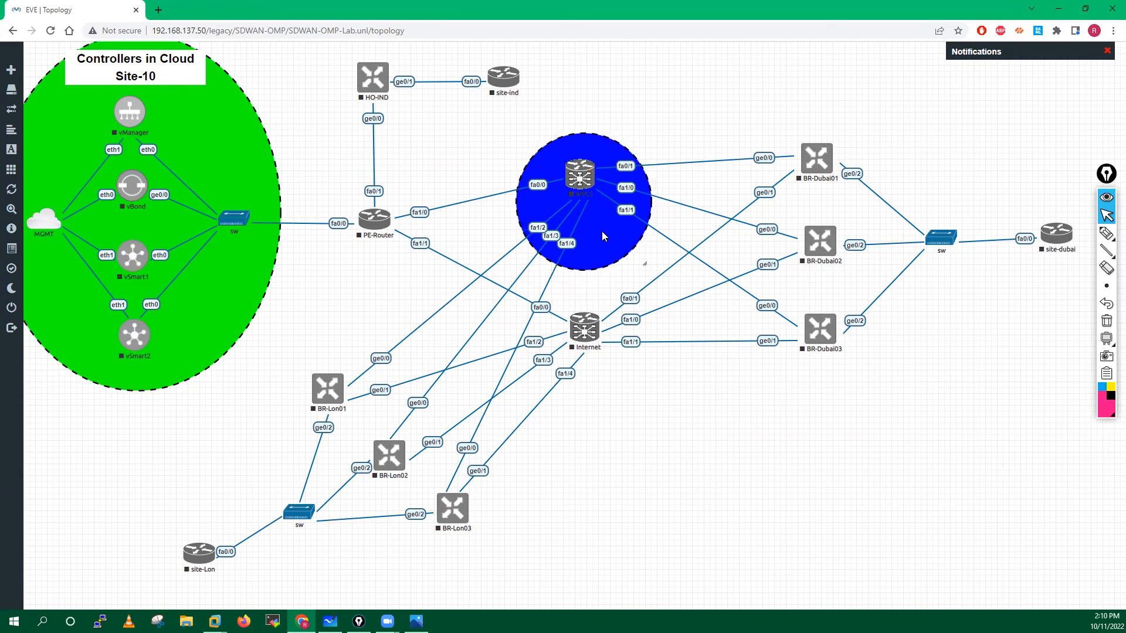
Step: Try a dark blue background, RGB 0, 0, 128, on the circle around the MPLS router
right_click(602, 231)
left_click(648, 316)
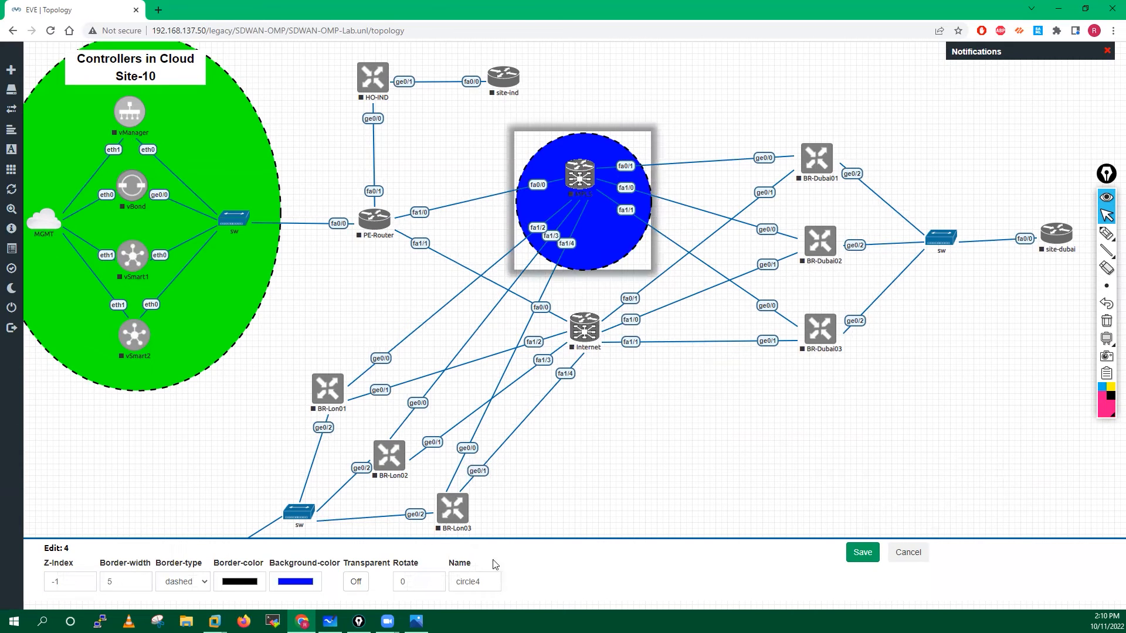
left_click(296, 581)
double_click(372, 542)
type("128")
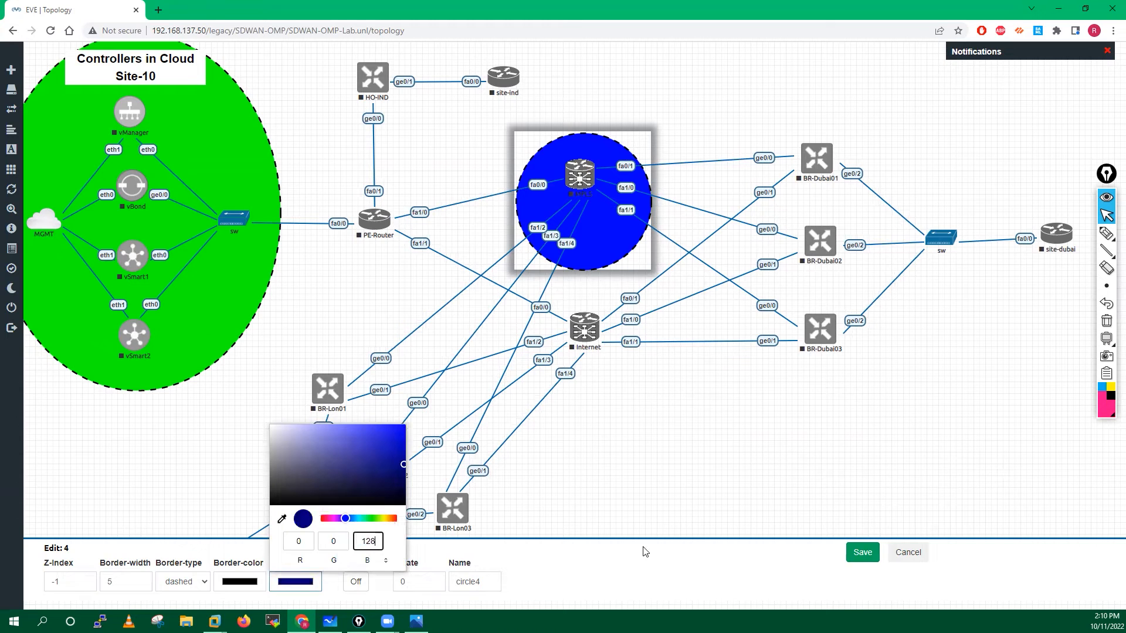
left_click(642, 574)
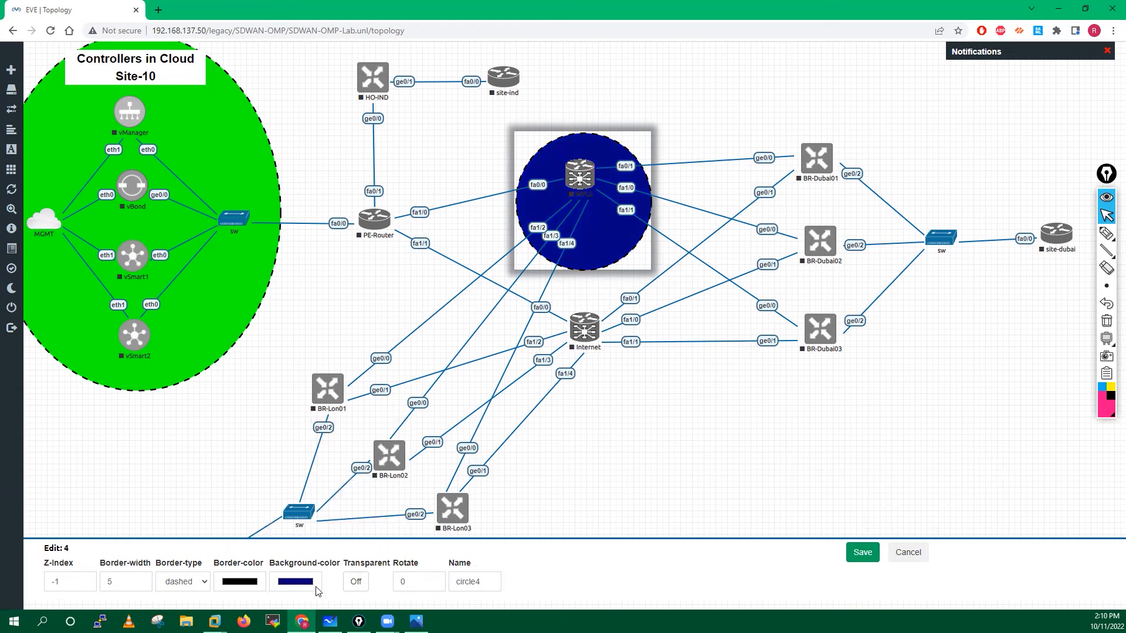
Step: Set the MPLS circle's background to cyan, RGB 0, 255, 255, save it, and shrink the circle slightly around the router
left_click(296, 587)
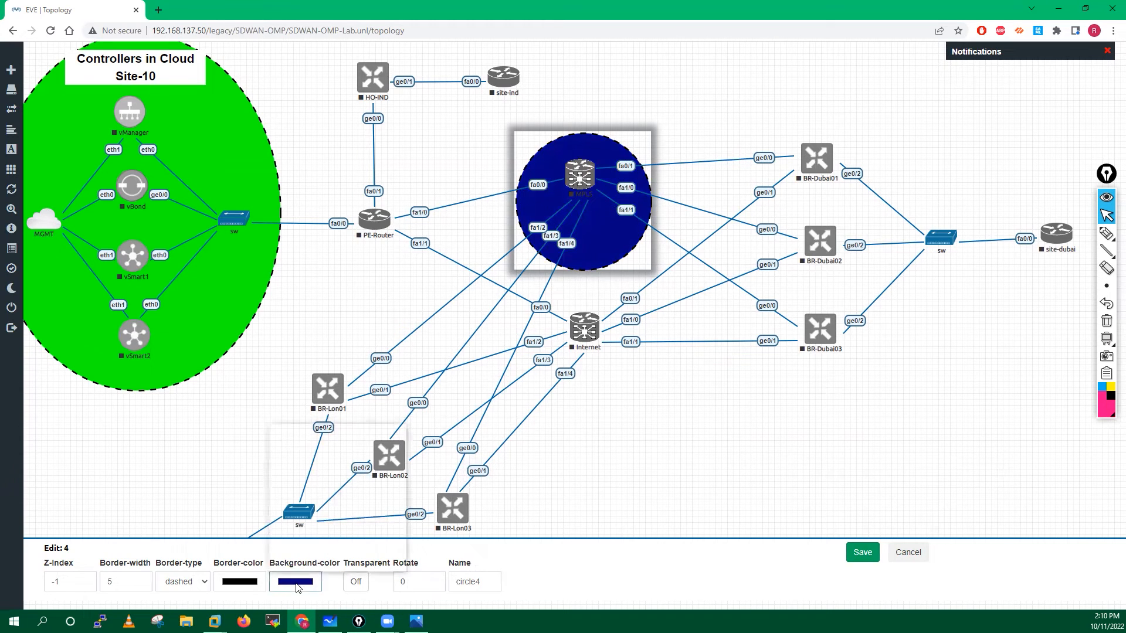
double_click(366, 545)
type("255")
double_click(333, 542)
type("255")
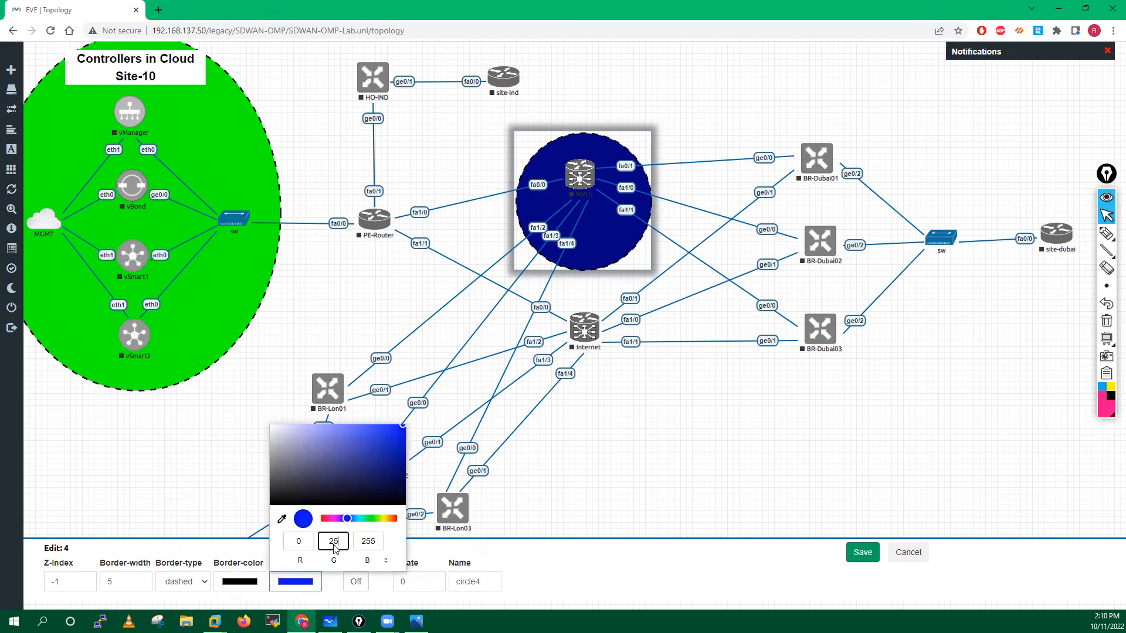
left_click(683, 569)
left_click(864, 555)
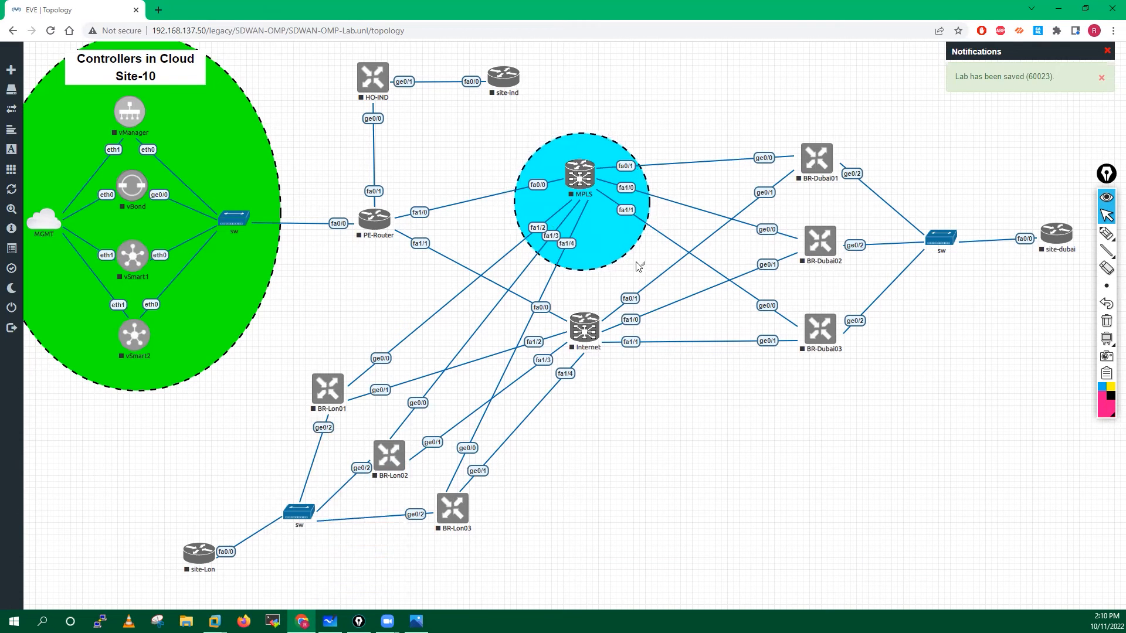
left_click_drag(643, 264, 614, 217)
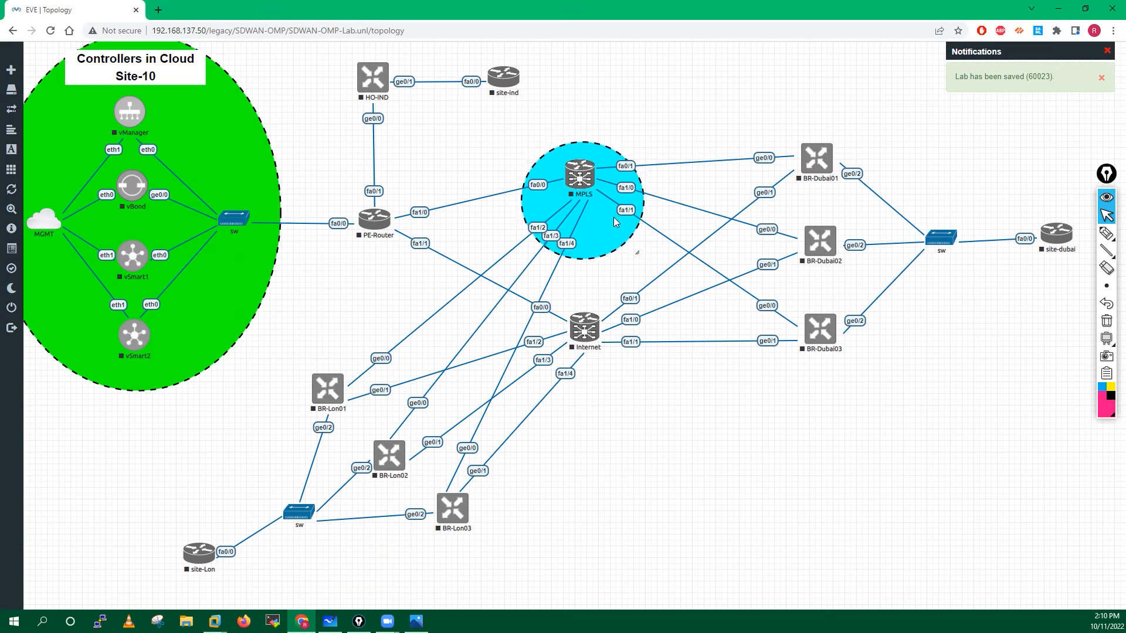
Step: Start another custom shape of type circle with a dashed border, keeping the border colour black
right_click(698, 437)
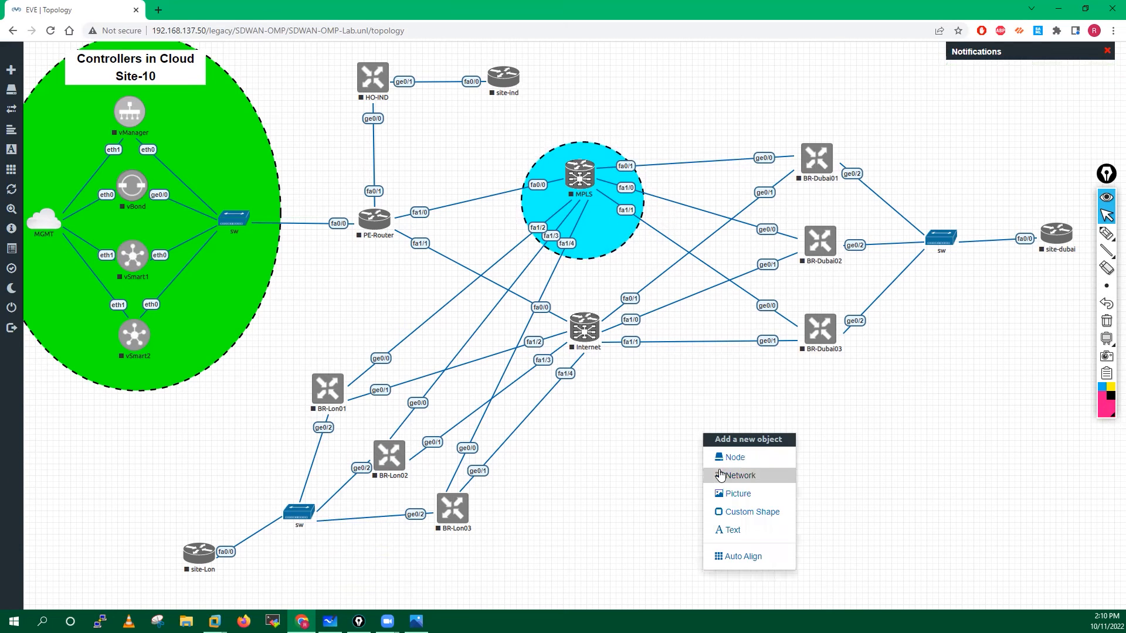
left_click(731, 513)
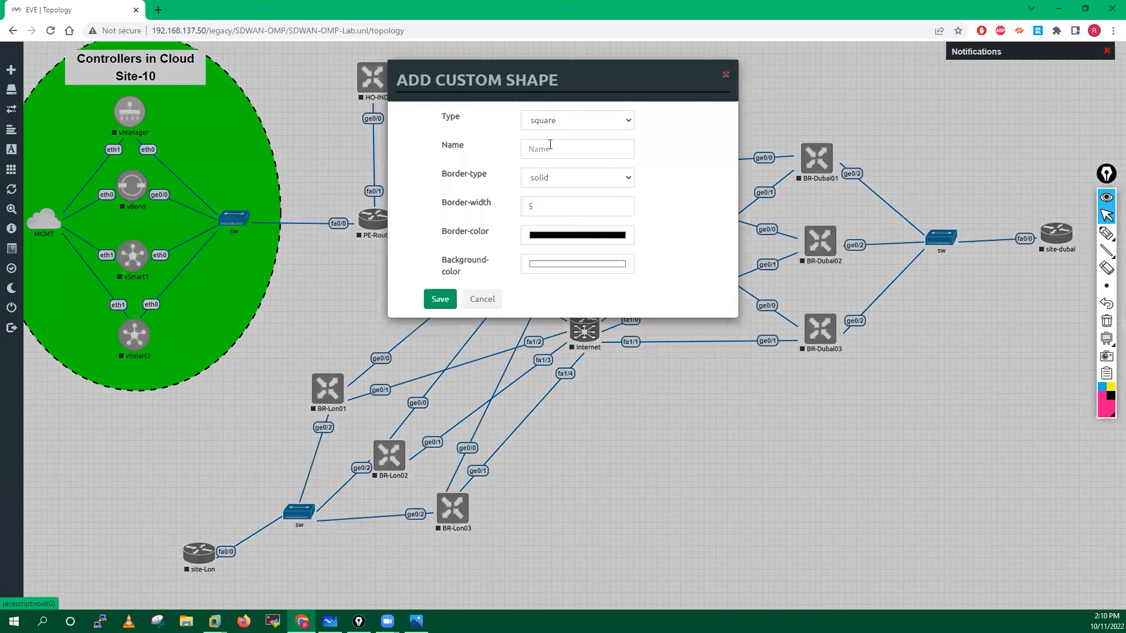
left_click(552, 150)
left_click(550, 180)
left_click(552, 205)
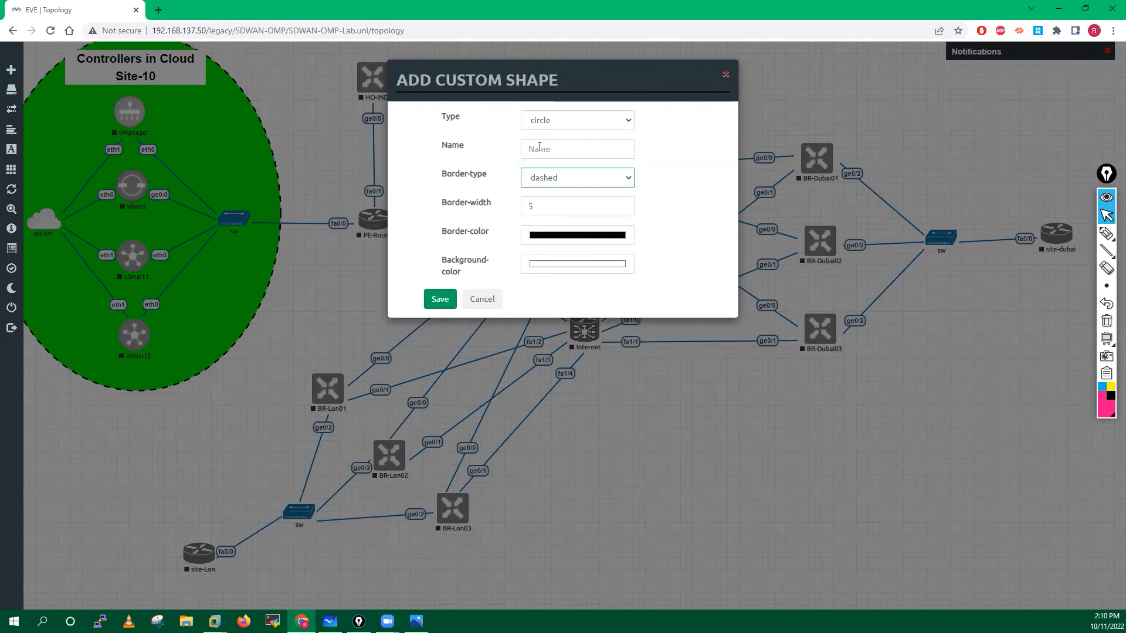
left_click(553, 237)
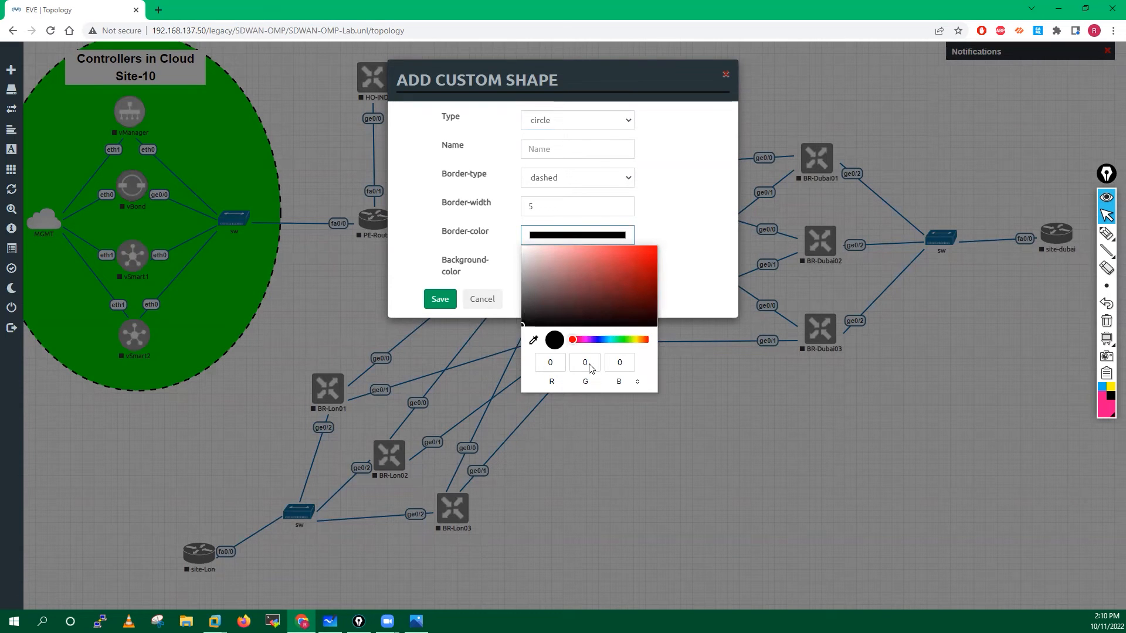
left_click(695, 258)
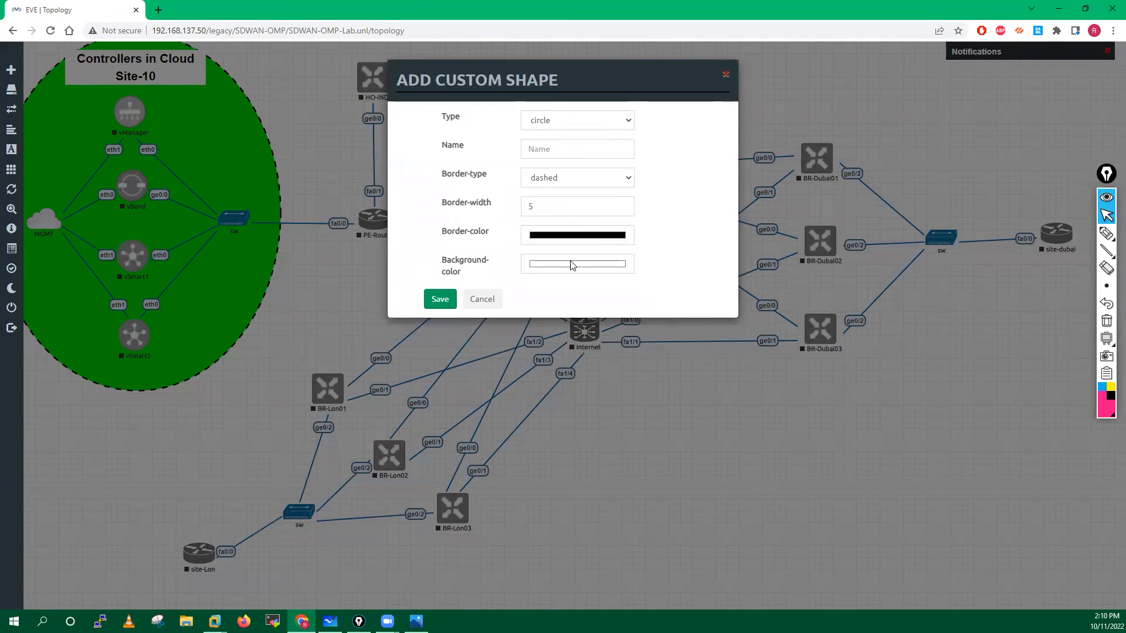
Step: Set the new circle's background colour to red, RGB 255, 0, 0, and save the shape
left_click(572, 264)
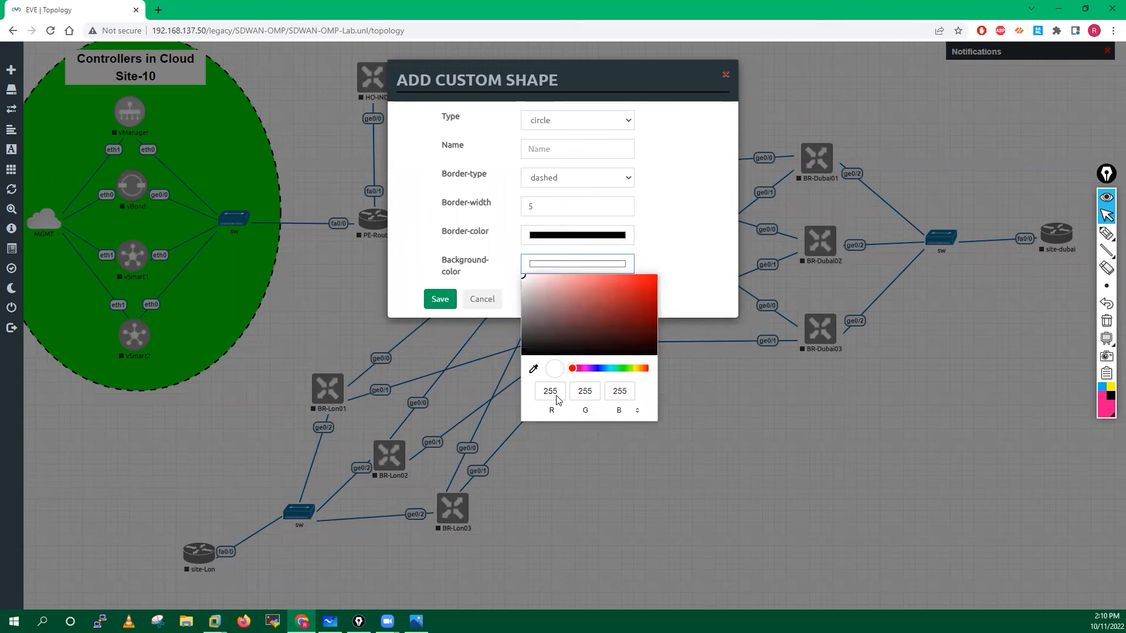
double_click(583, 395)
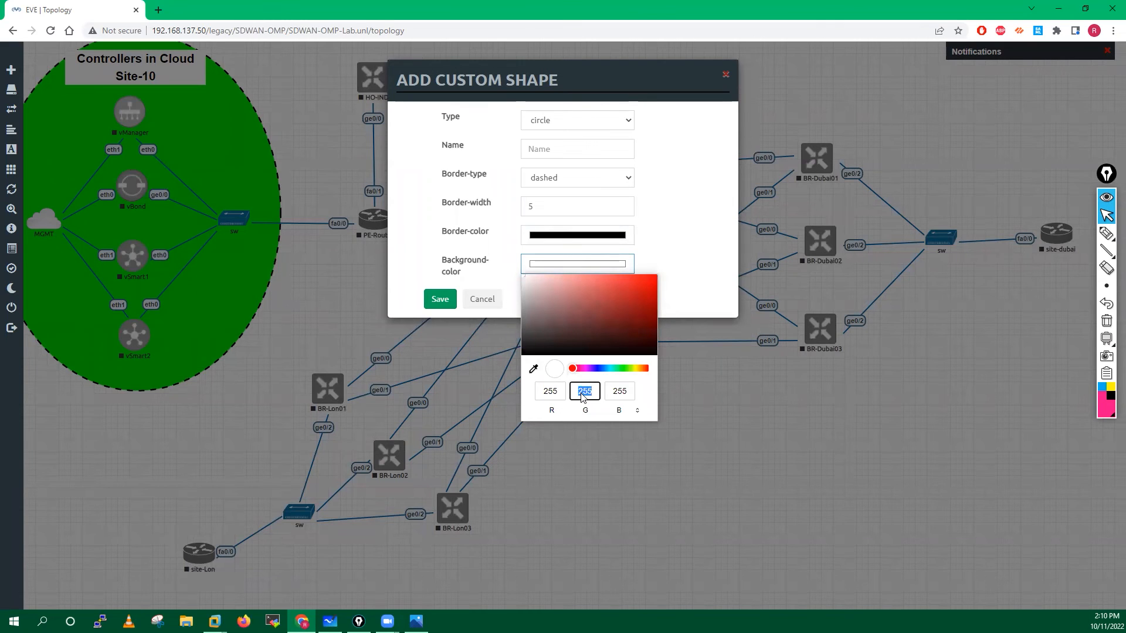
type("0")
double_click(628, 393)
type("0")
left_click(679, 265)
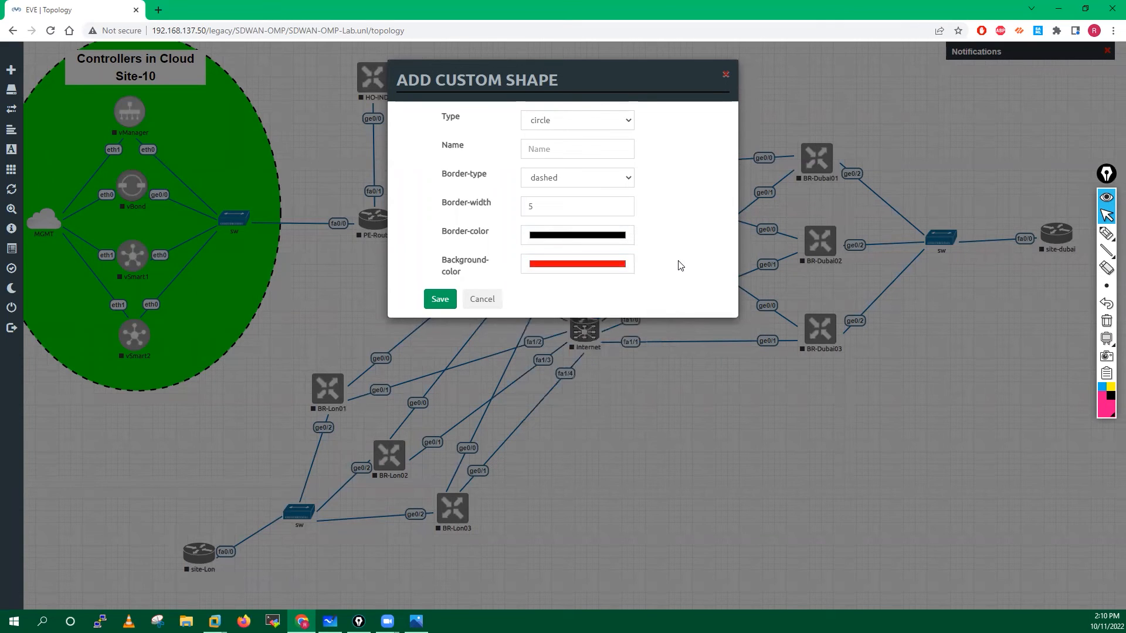
left_click(439, 299)
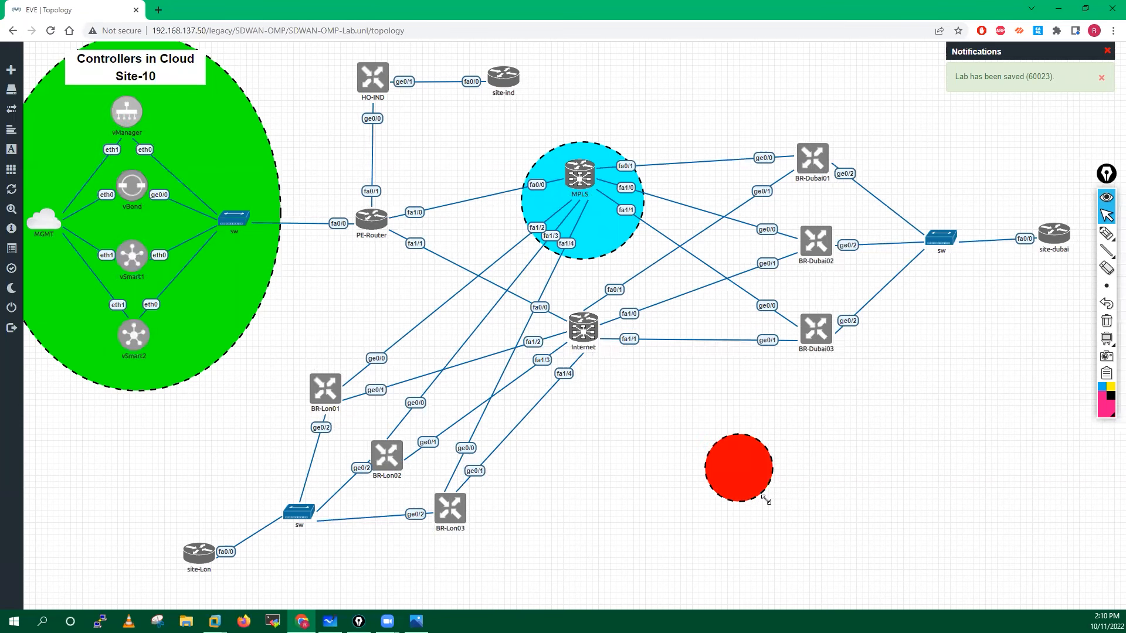
Step: Move the red circle onto the Internet router and enlarge it so it surrounds the router
left_click_drag(767, 503, 600, 343)
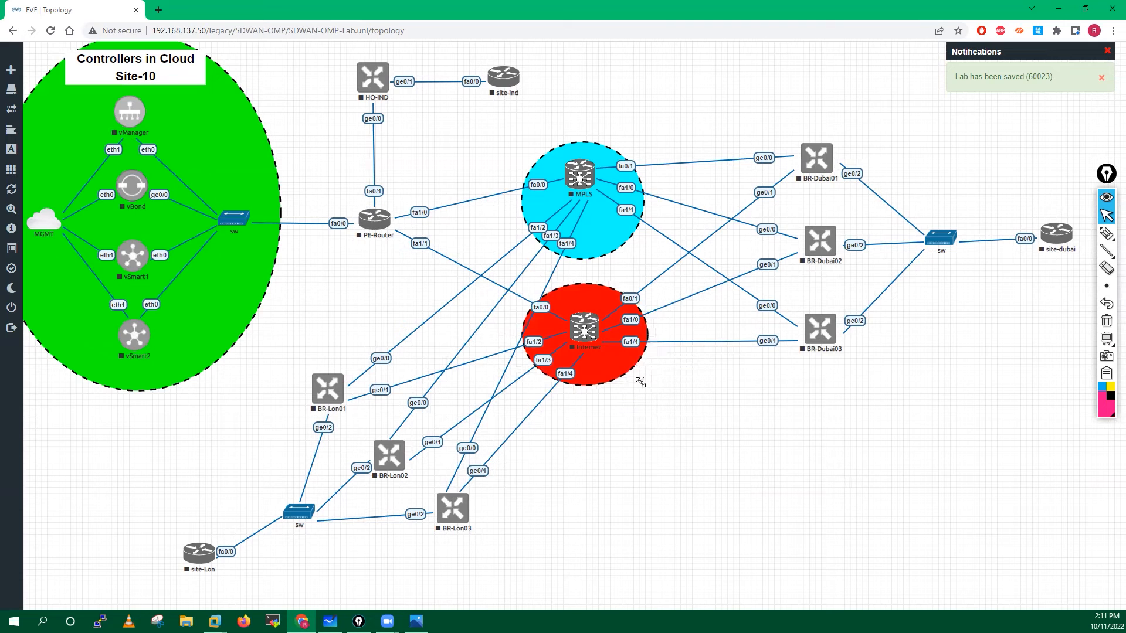
mouse_move(656, 391)
left_mouse_down()
mouse_move(679, 397)
mouse_move(671, 402)
left_mouse_up()
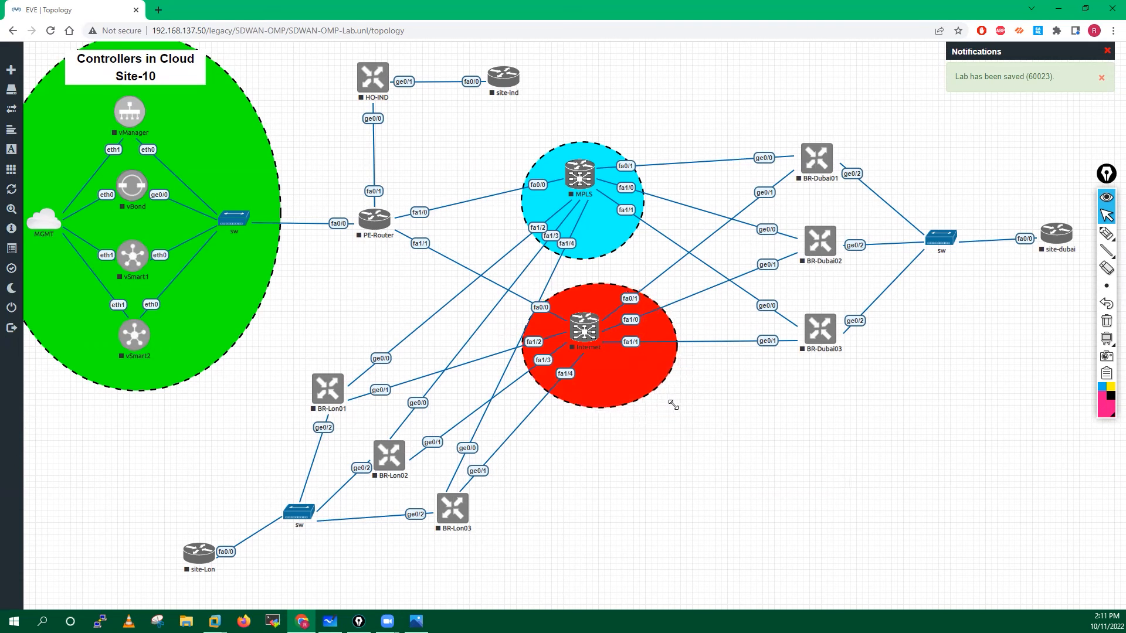
left_click_drag(624, 364, 623, 360)
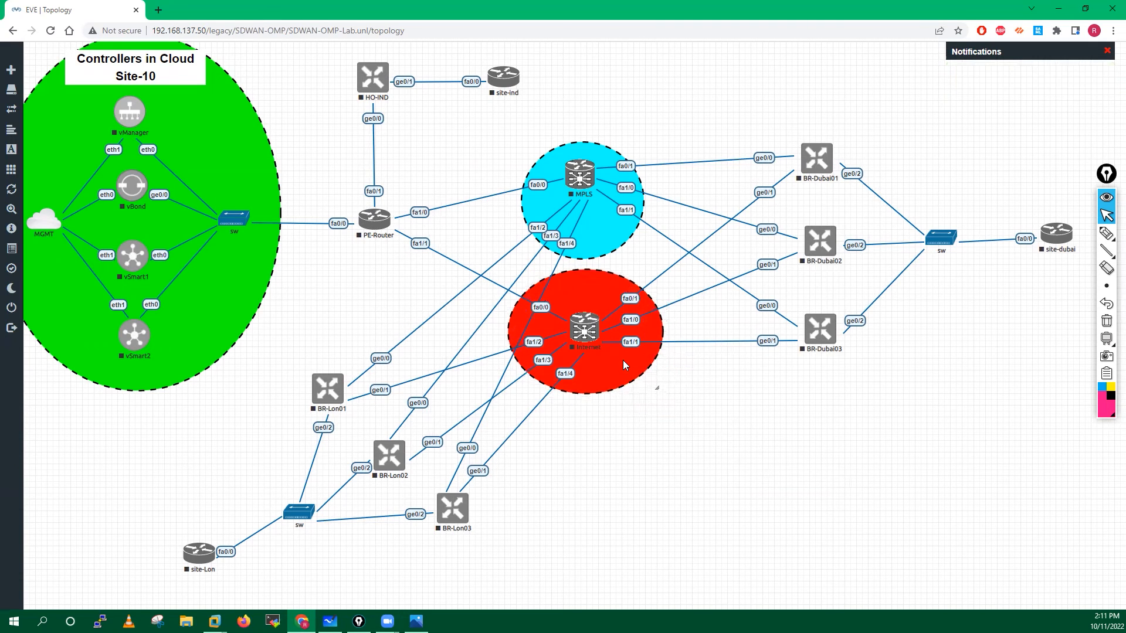
Step: Start a custom shape of type square with a dashed border
right_click(710, 429)
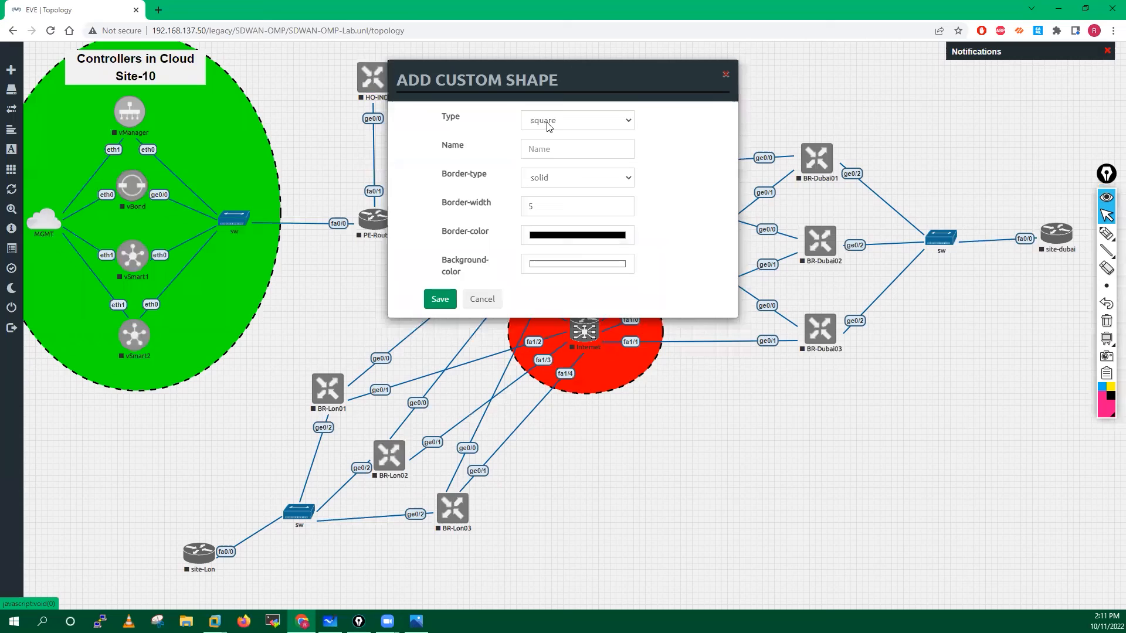
left_click(549, 126)
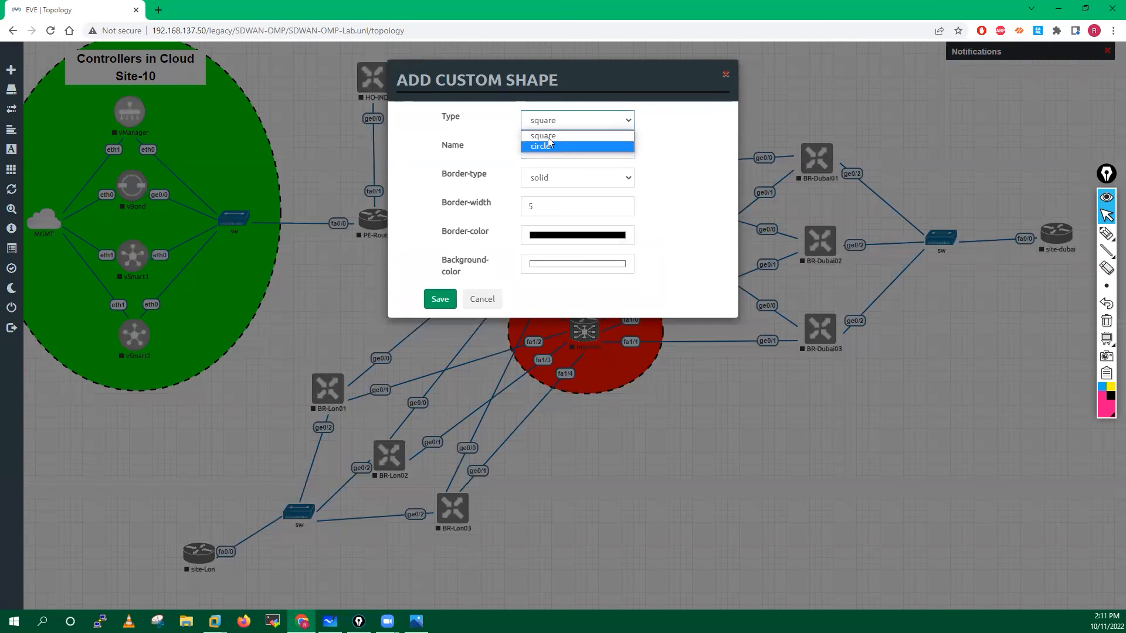
left_click(548, 137)
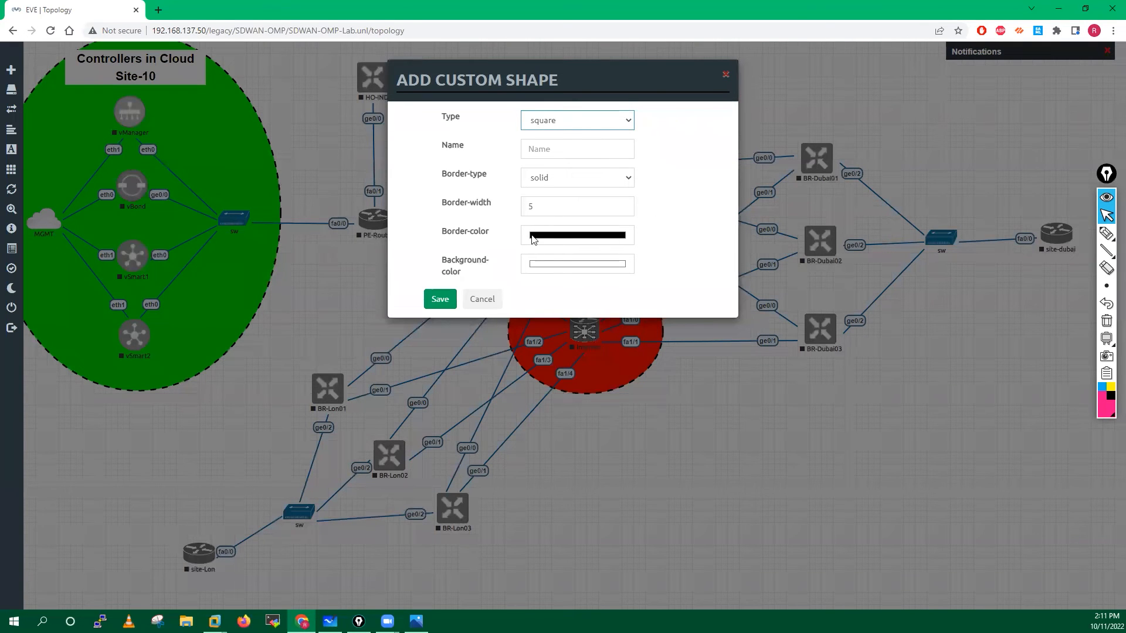
left_click(554, 120)
left_click(554, 121)
left_click(557, 182)
left_click(542, 203)
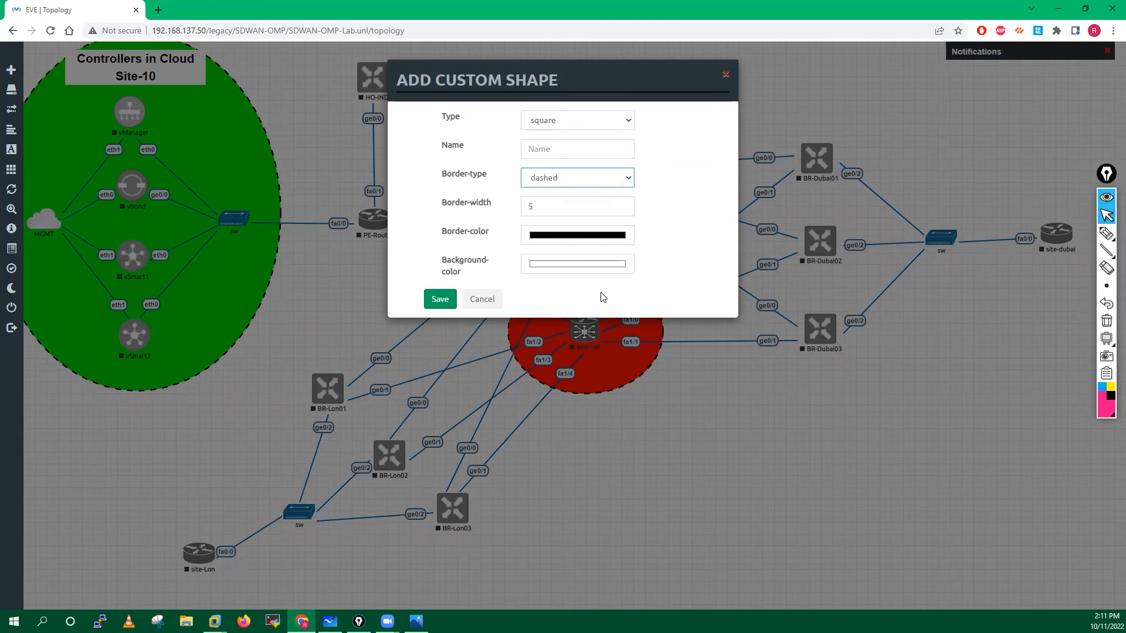
Step: Set the square's border colour to green, RGB 0, 255, 0, and save the shape
left_click(560, 235)
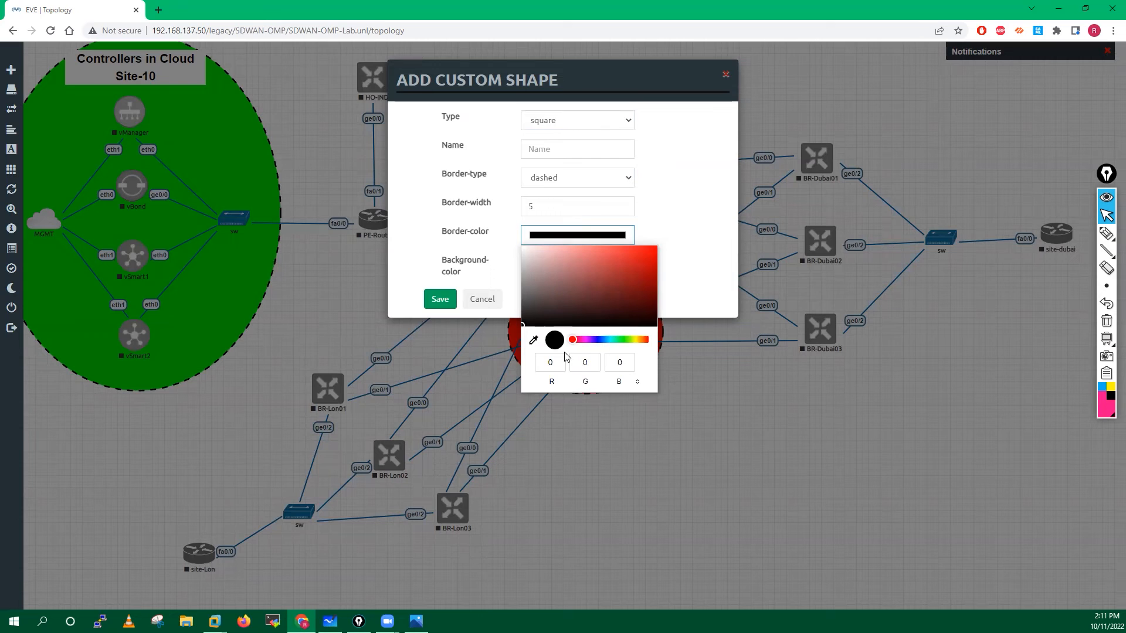
left_click(586, 363)
type("255")
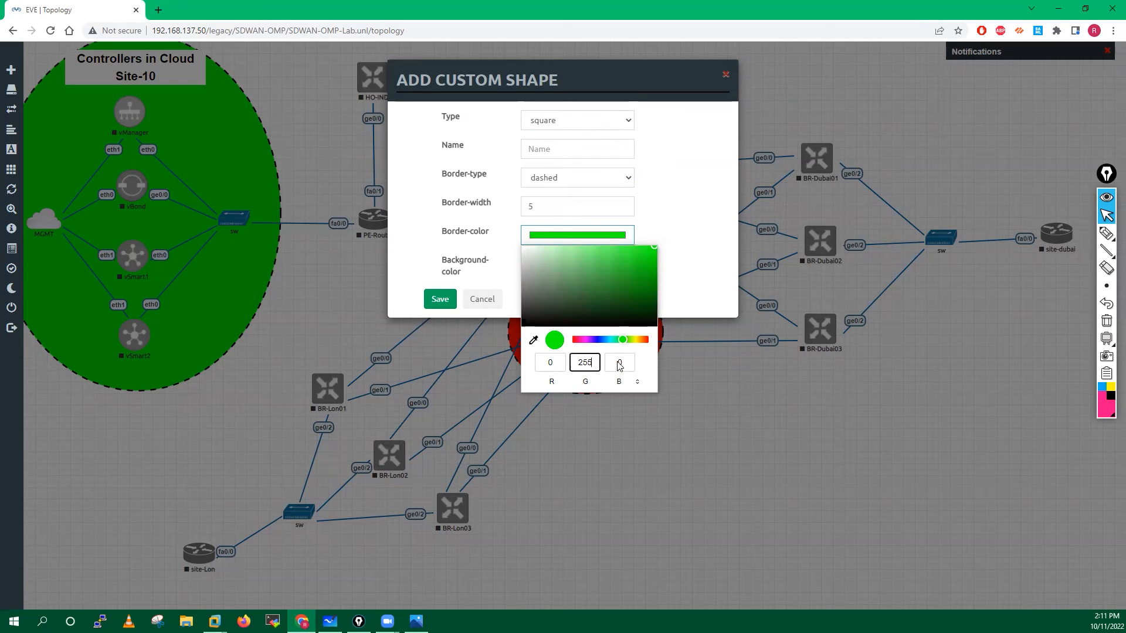
left_click(619, 364)
left_click(712, 252)
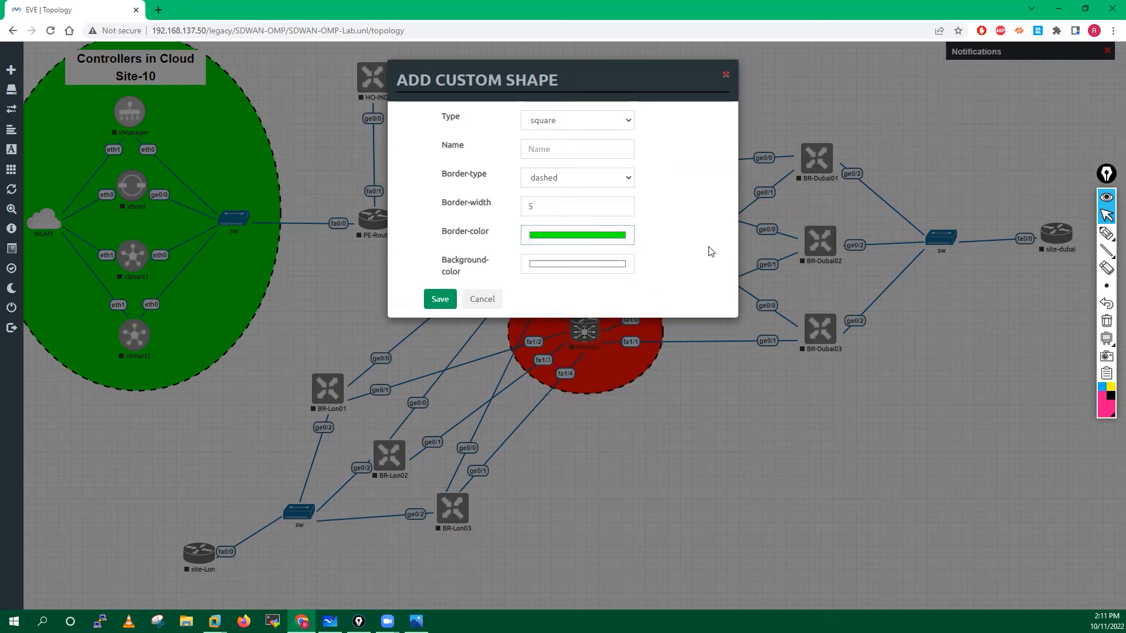
left_click(440, 299)
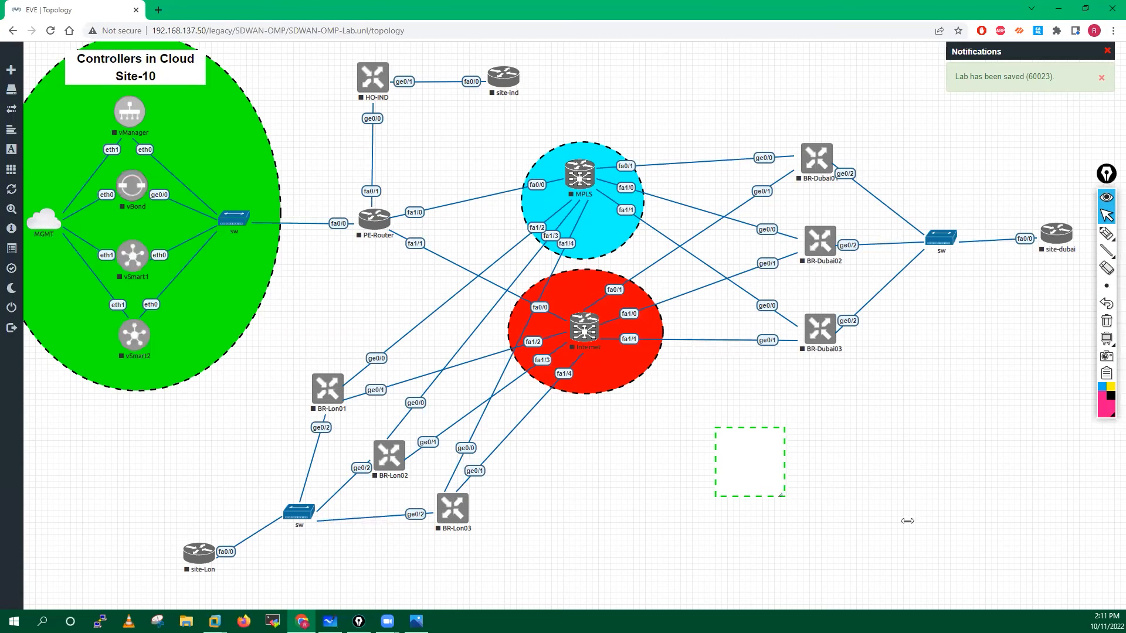
Step: Enlarge the green dashed square and position it around the three BR-Dubai routers, their switch and site-dubai
left_click_drag(783, 495, 1105, 572)
left_click_drag(962, 545, 926, 263)
left_click_drag(1081, 322, 1077, 472)
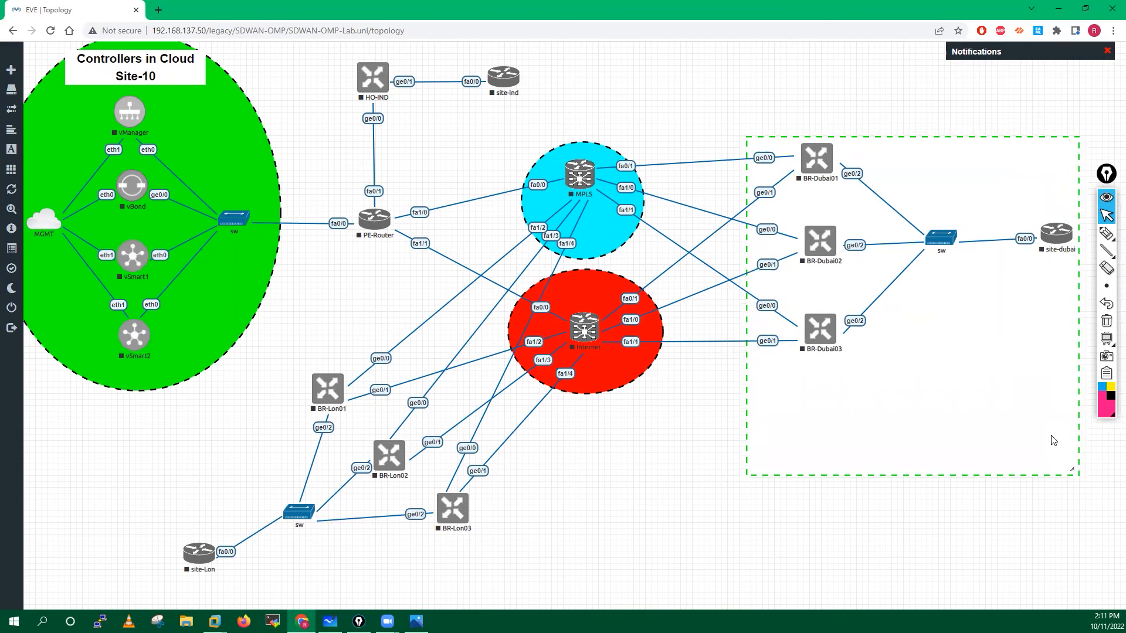
left_click_drag(1037, 358, 1056, 382)
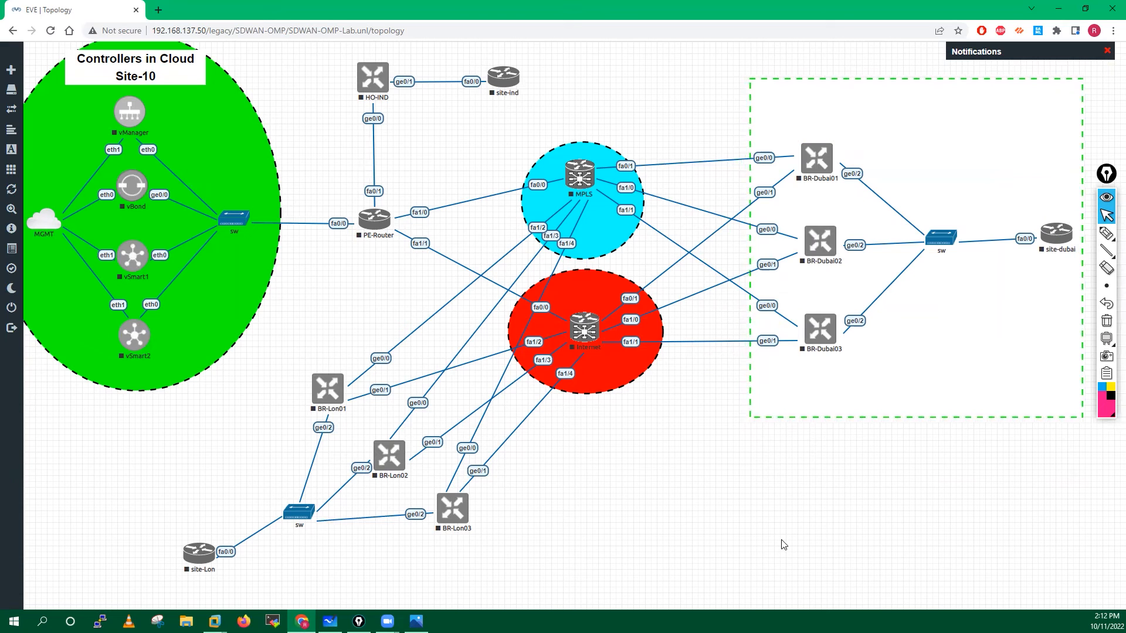
Step: Start another custom shape of type circle with a dashed border
right_click(683, 520)
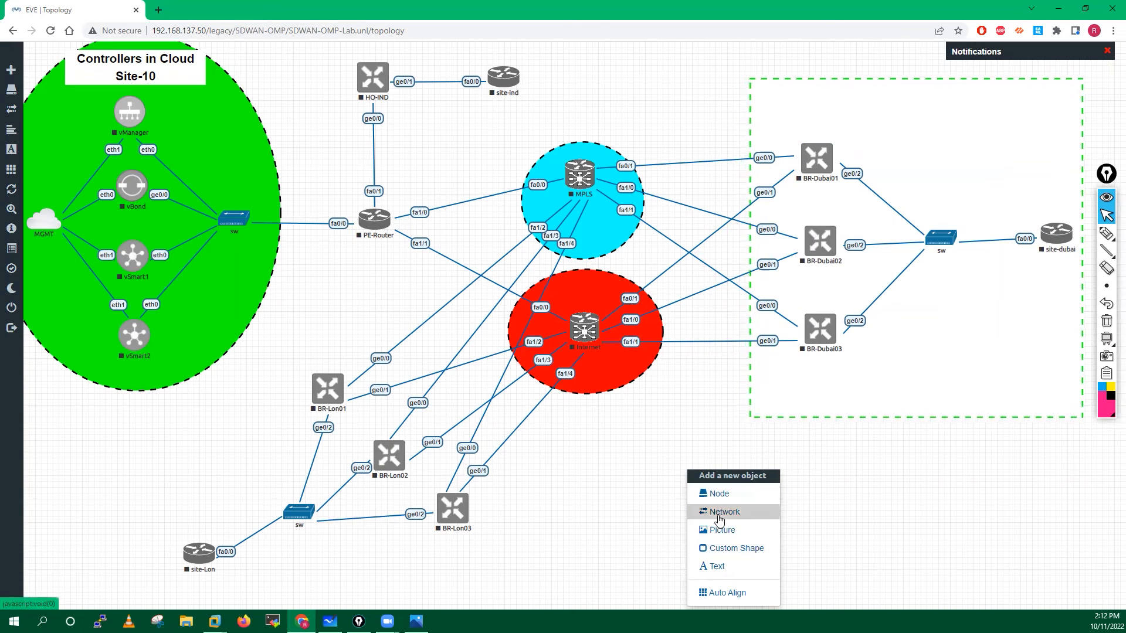
left_click(720, 550)
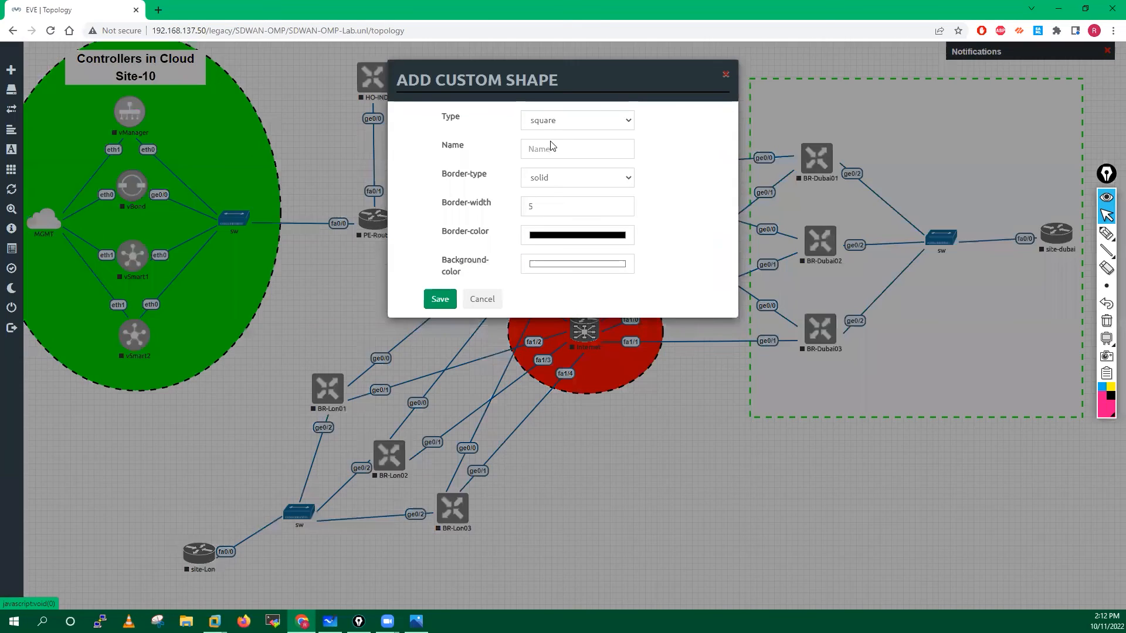
left_click(554, 121)
left_click(552, 146)
left_click(552, 178)
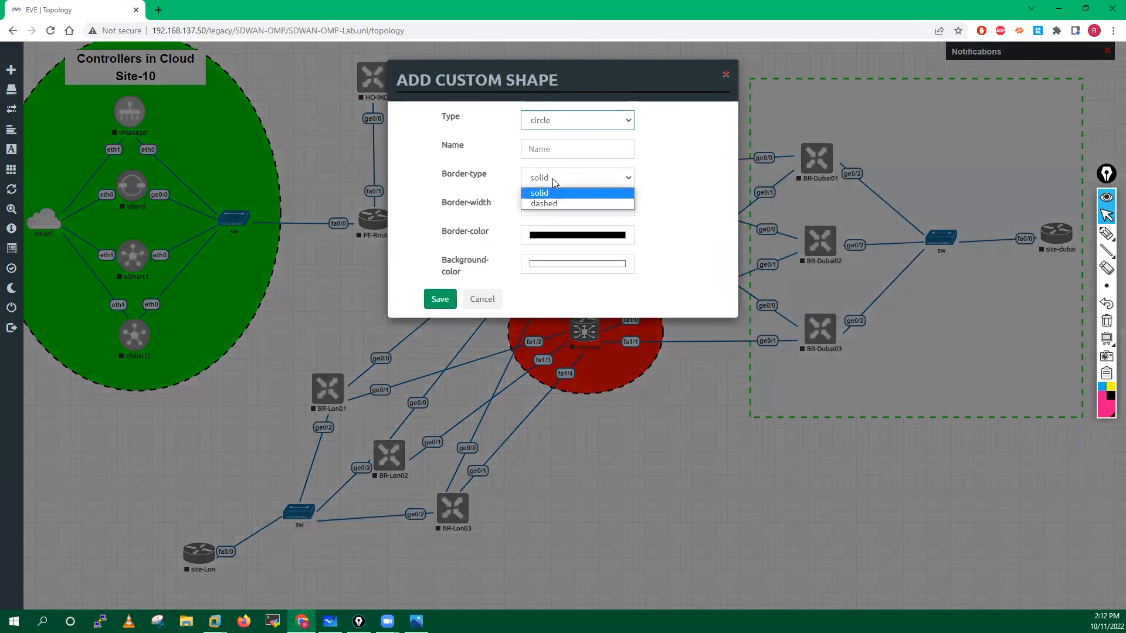
left_click(547, 203)
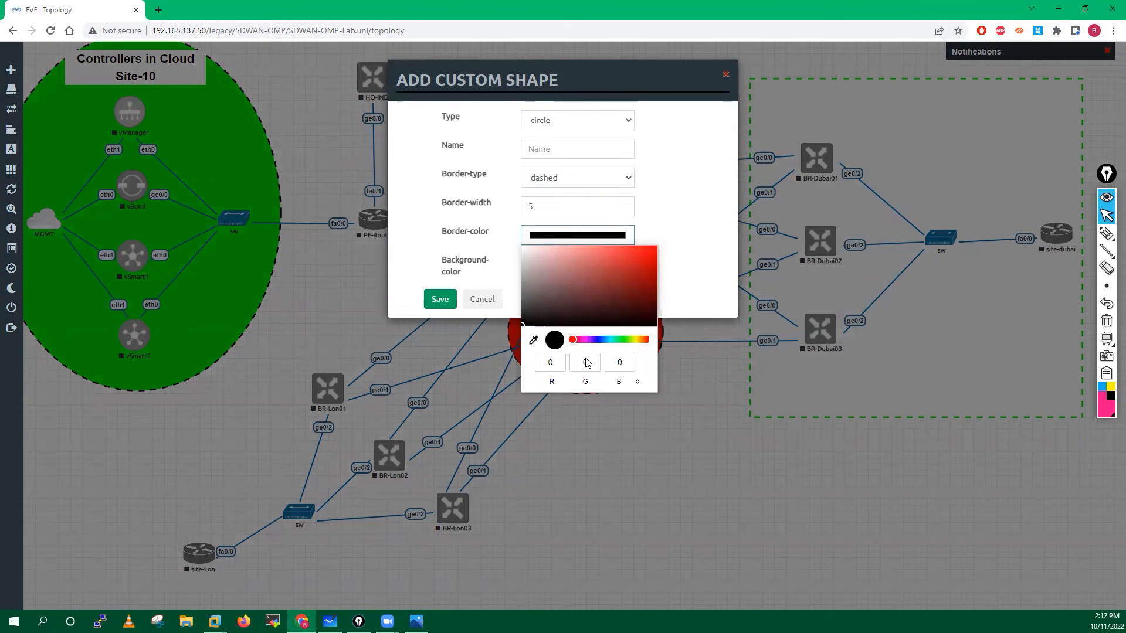
Step: Set the new circle's border colour to green, RGB 0, 255, 0, and save the shape
left_click(586, 365)
type("255")
left_click(592, 310)
left_click(440, 299)
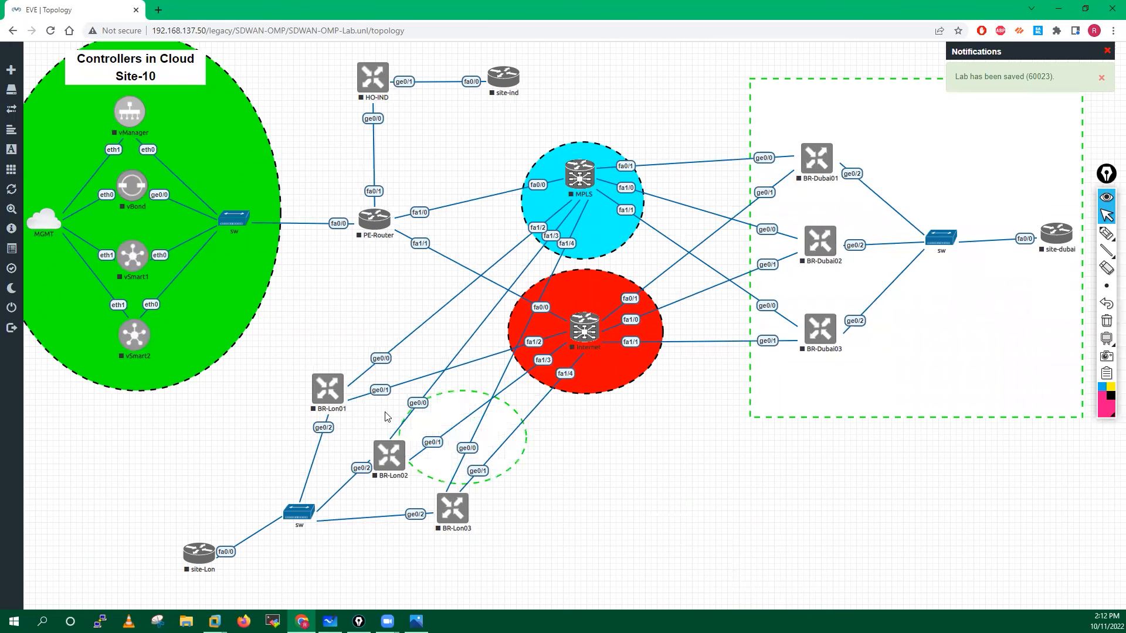
Step: Stretch the green dashed circle into a wide ellipse and position it around the BR-Lon routers, their switch and site-Lon
left_click_drag(387, 417, 357, 404)
left_click_drag(403, 438, 610, 582)
left_click_drag(444, 491, 397, 510)
left_click_drag(472, 590, 596, 531)
left_click_drag(232, 527, 198, 520)
left_click_drag(535, 583, 573, 629)
left_click_drag(520, 563, 495, 528)
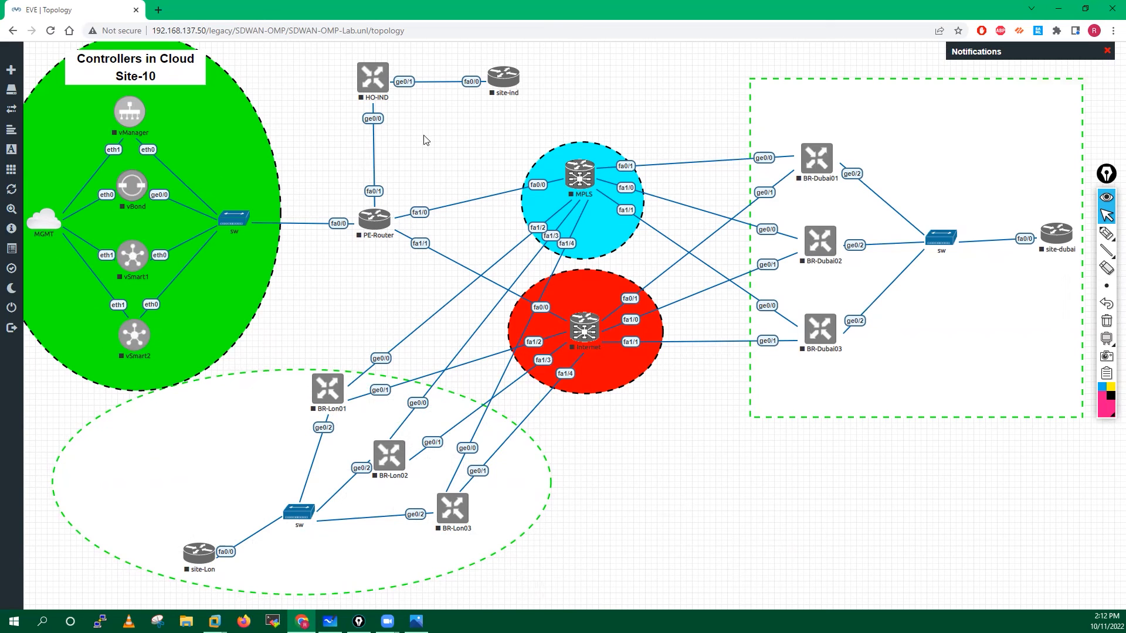
Step: Space the HO-IND and site-ind nodes slightly further apart and start a square custom shape with a dashed border
left_click_drag(375, 81, 382, 79)
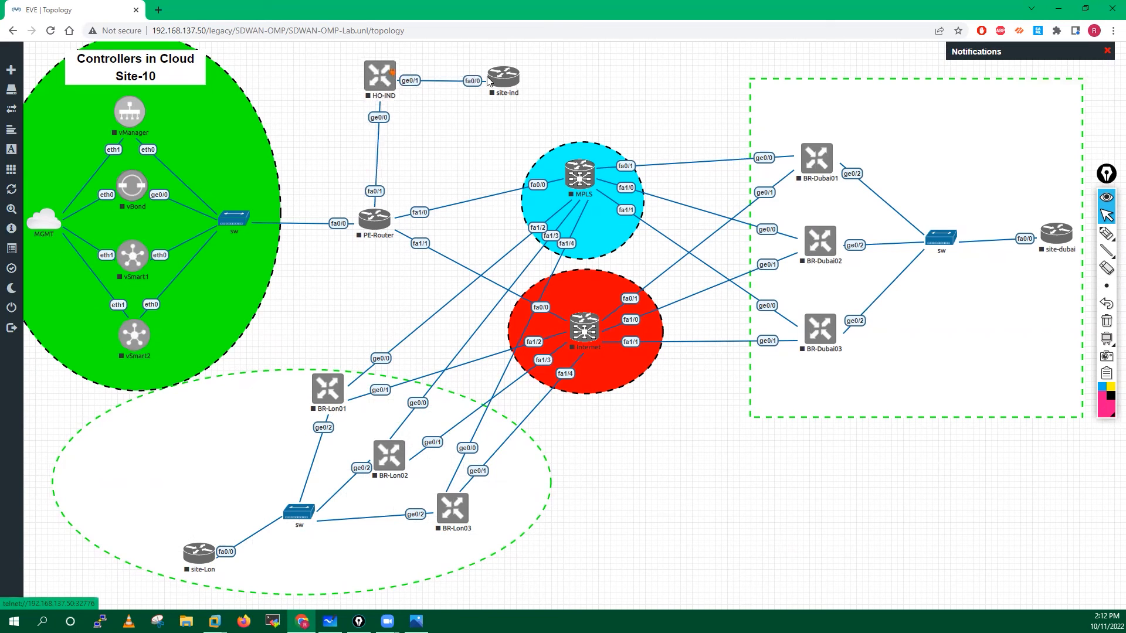
left_click_drag(503, 79, 517, 79)
right_click(691, 438)
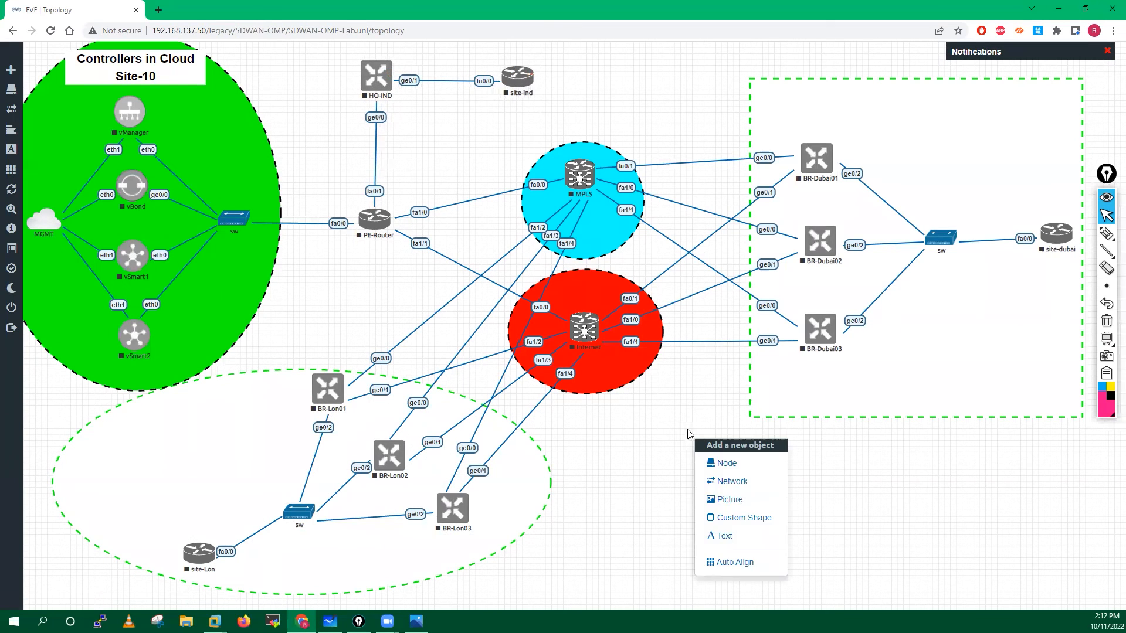
left_click(735, 519)
left_click(544, 182)
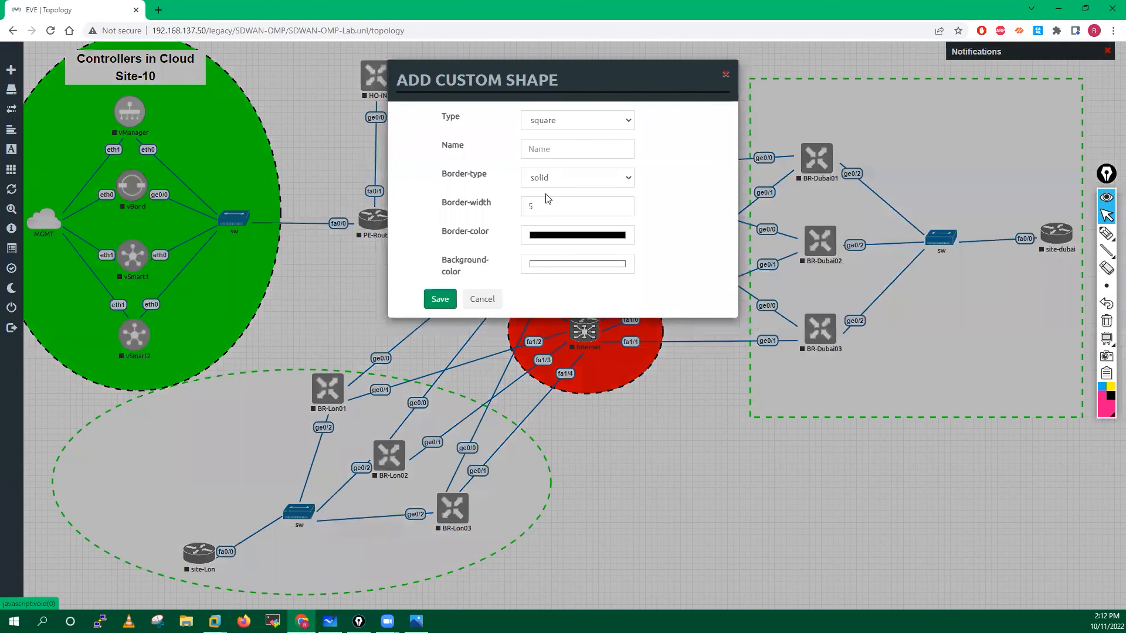
left_click(549, 200)
Step: Set the new square's border colour to blue, RGB 0, 0, 255, and save the shape
left_click(545, 236)
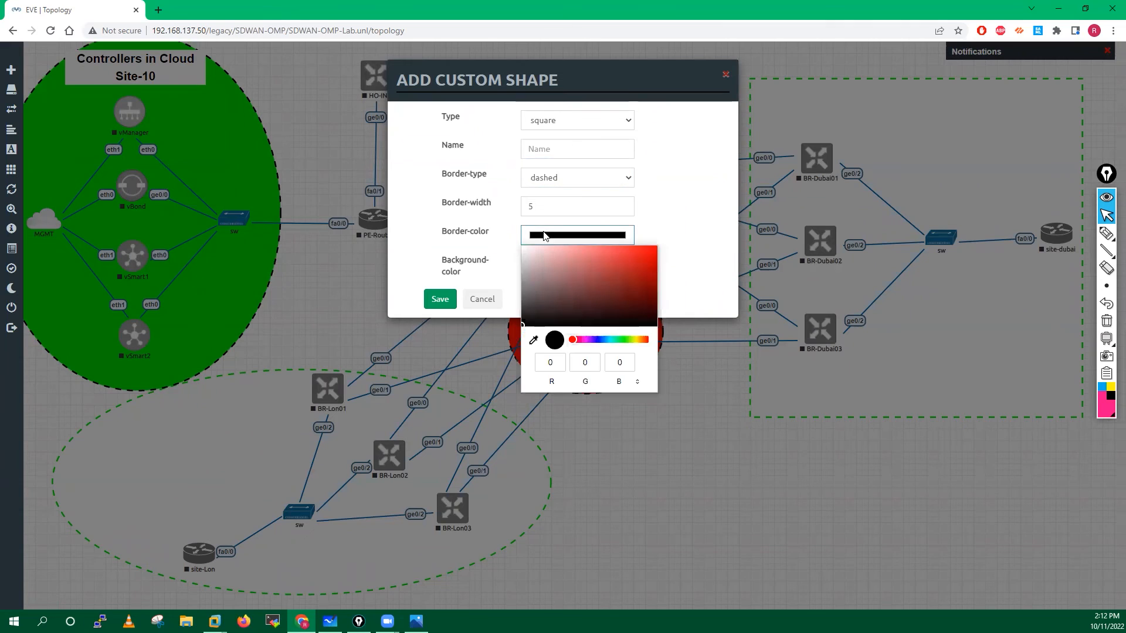
left_click(622, 362)
type("255")
left_click(690, 262)
left_click(439, 300)
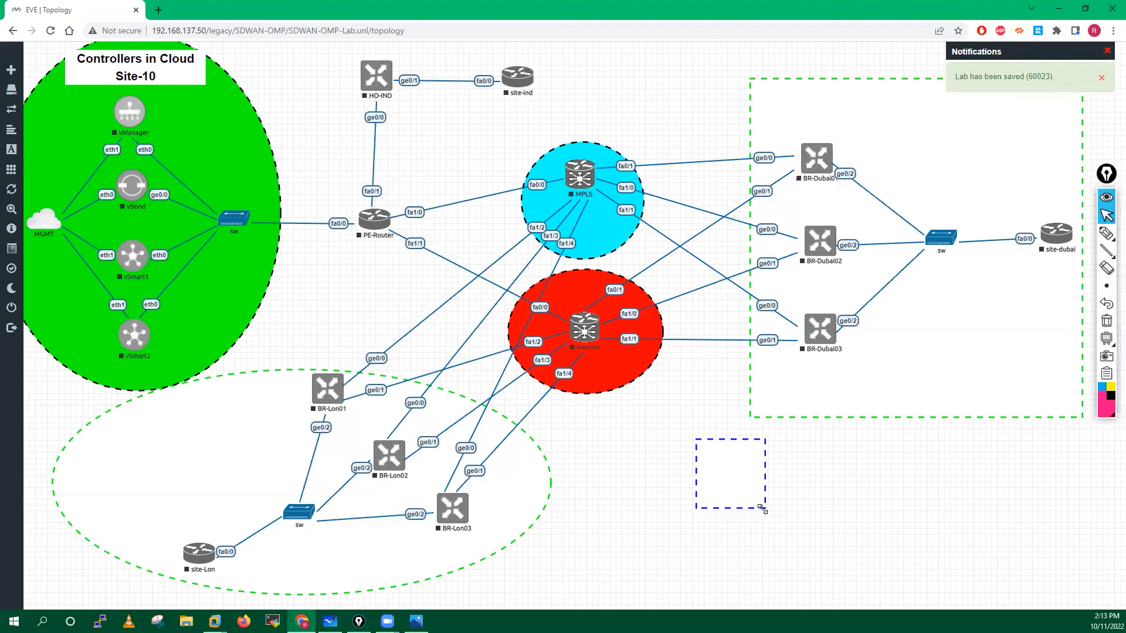
Step: Stretch the blue dashed square into a wide rectangle around HO-IND and site-ind, adjusting site-ind's position inside it
left_click_drag(762, 509, 884, 510)
left_click_drag(816, 491, 458, 103)
left_click_drag(526, 125, 671, 126)
left_click_drag(589, 73, 524, 82)
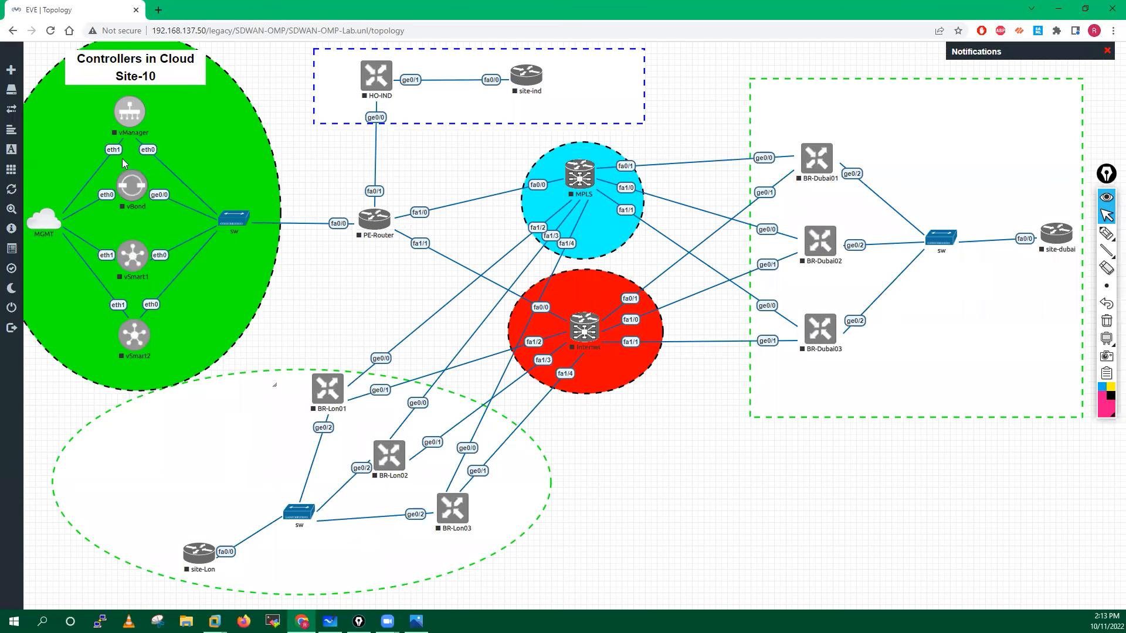
Step: Start a text label reading "Branch-Office-Dubai" with "Site 60" on the second line
right_click(678, 476)
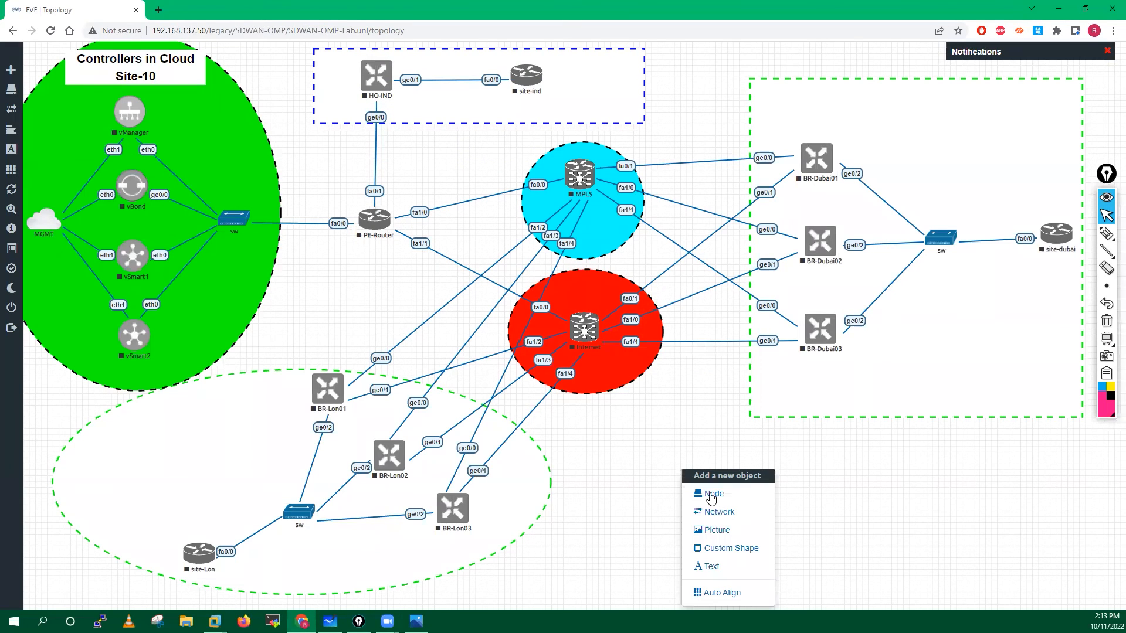
left_click(712, 567)
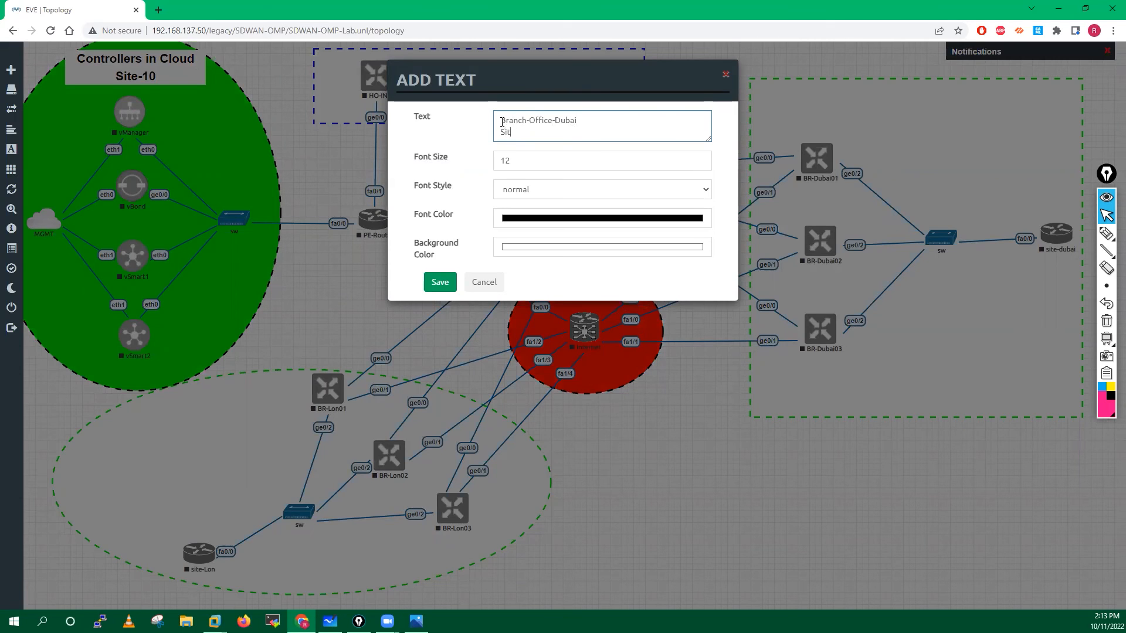
key("Return")
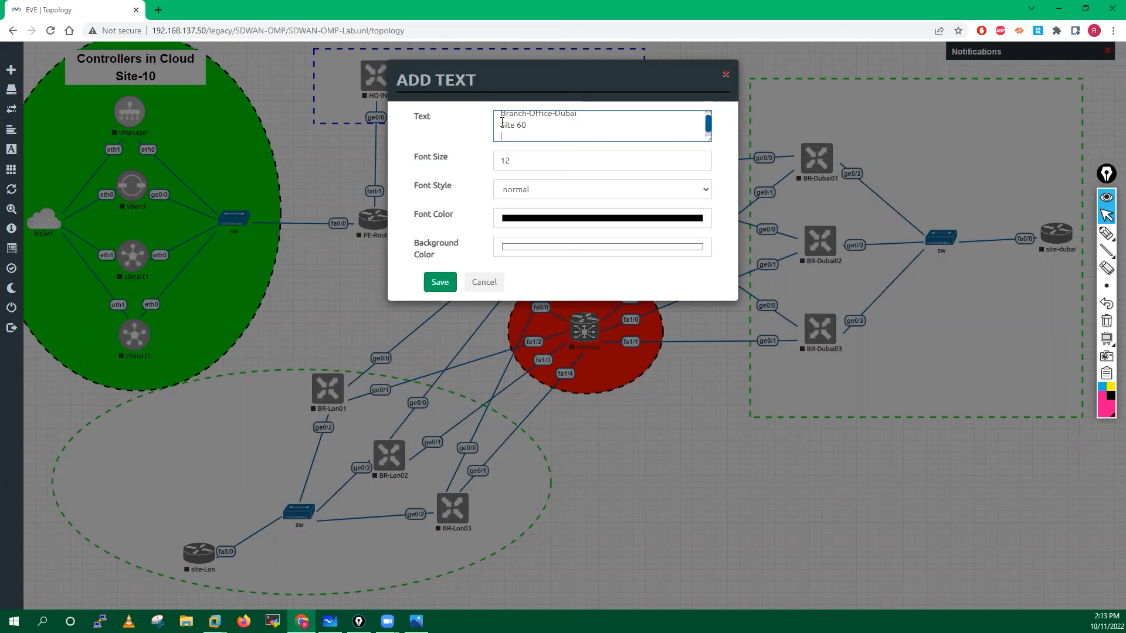
key("BackSpace")
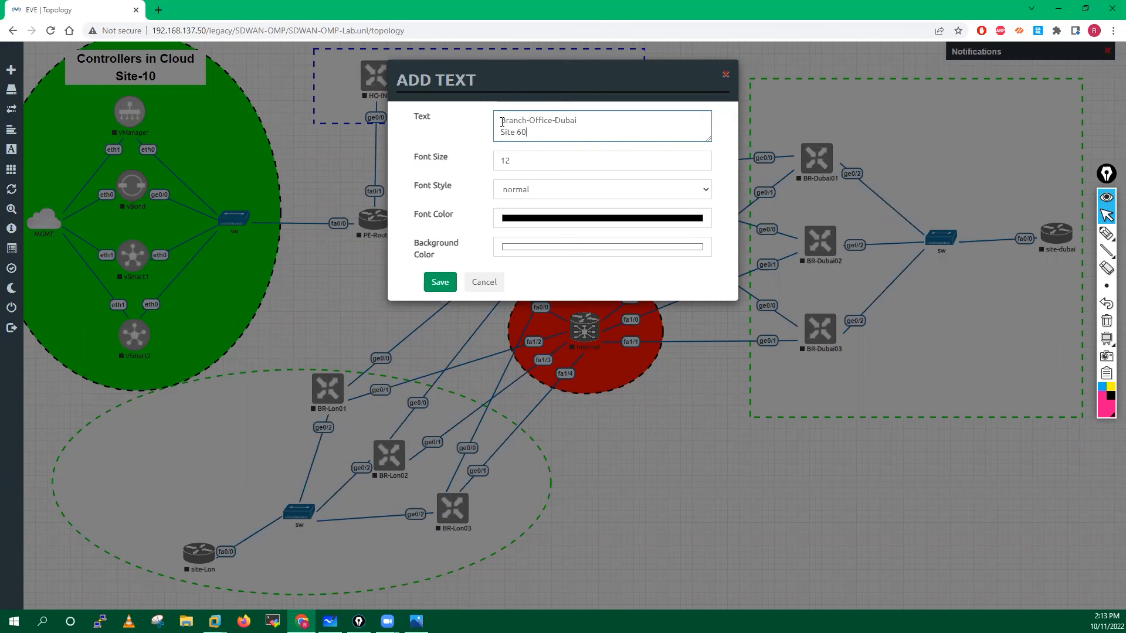
Step: Make the Dubai label bold with a red font colour, RGB 255, 0, 0, and save it
left_click(524, 190)
left_click(519, 218)
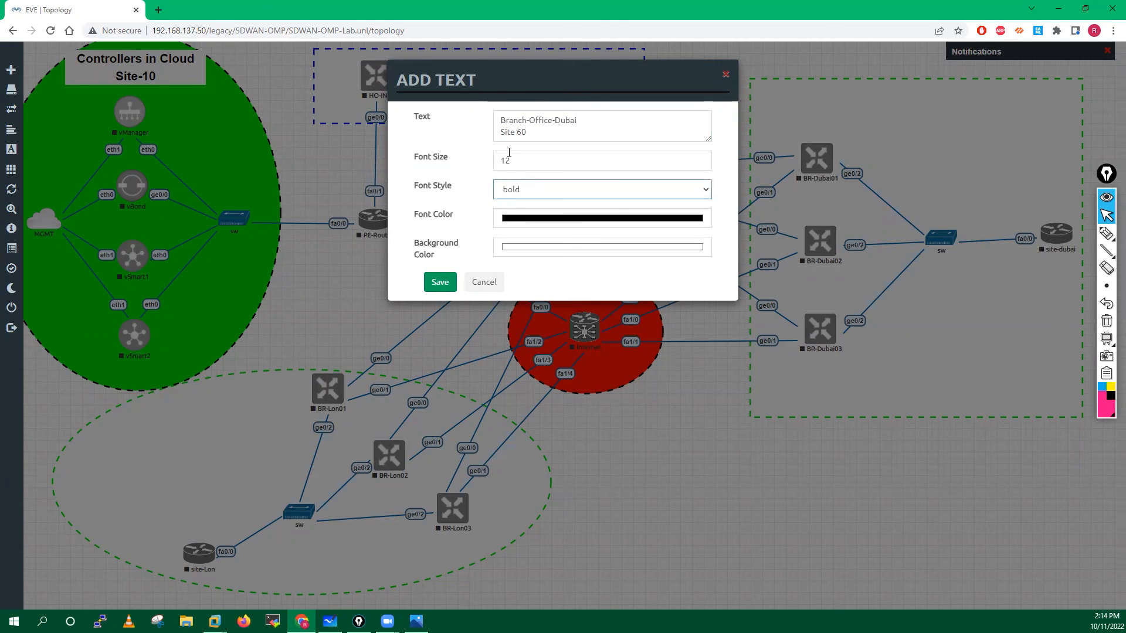
left_click(534, 222)
left_click(531, 348)
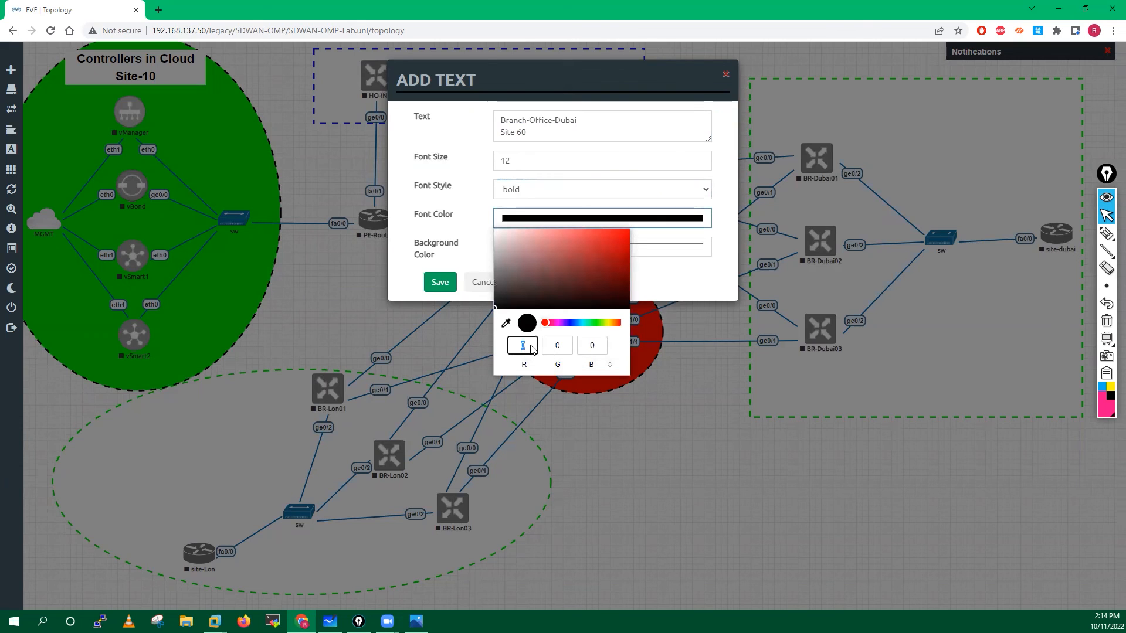
type("255")
left_click(711, 273)
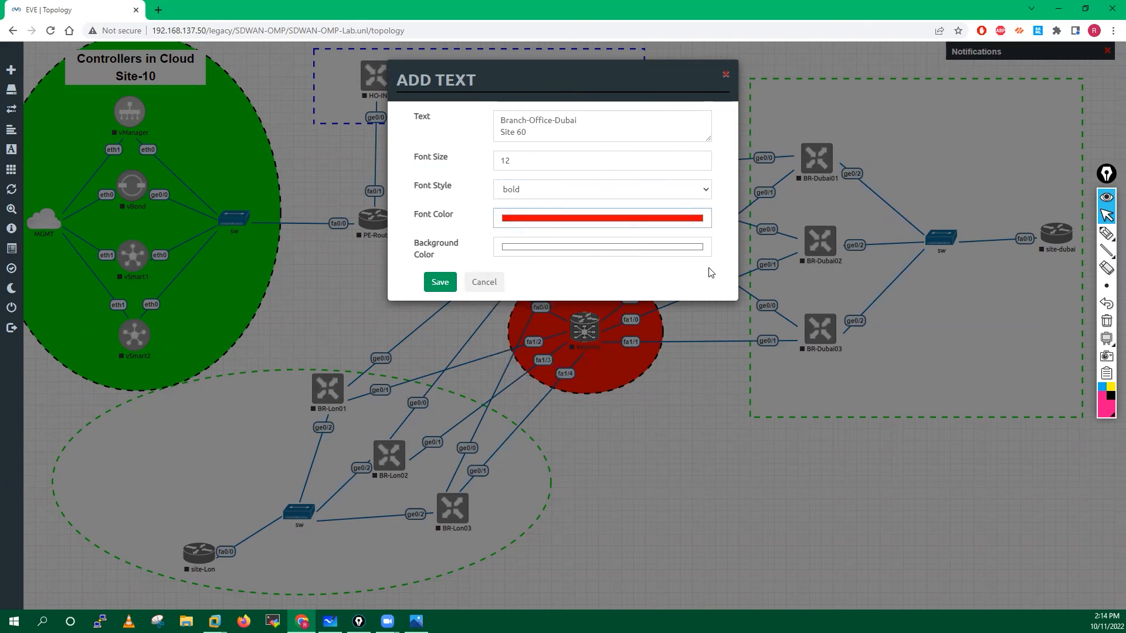
left_click(438, 282)
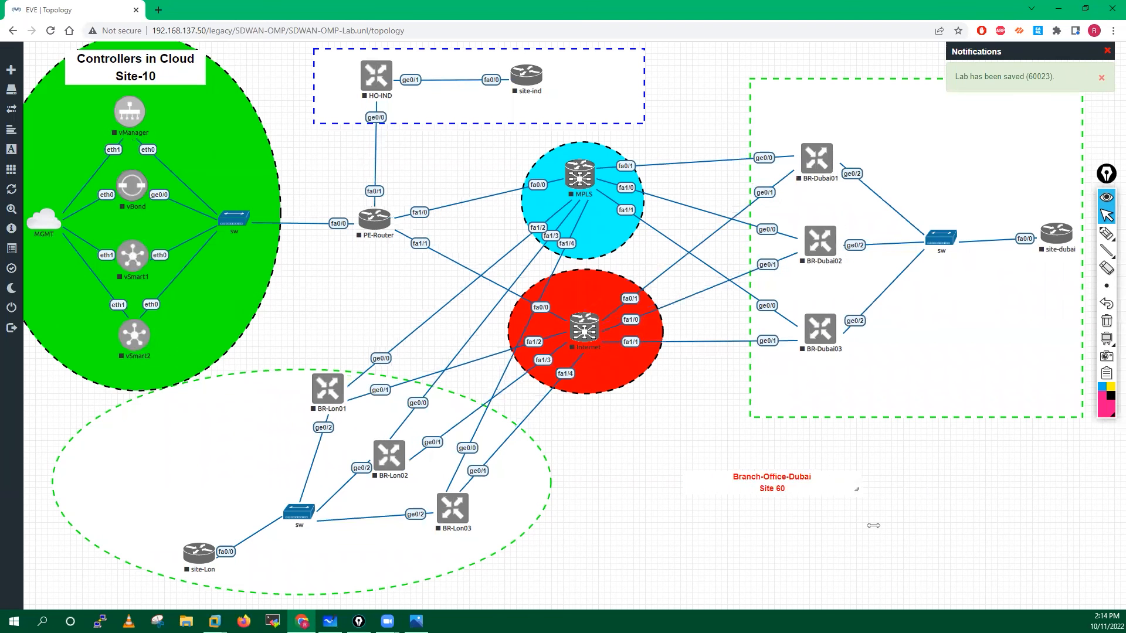
Step: Enlarge the Branch-Office-Dubai label's text and duplicate the label below the original
mouse_move(864, 489)
left_mouse_down()
mouse_move(850, 516)
mouse_move(872, 528)
mouse_move(901, 497)
mouse_move(885, 515)
mouse_move(867, 495)
mouse_move(855, 500)
left_mouse_up()
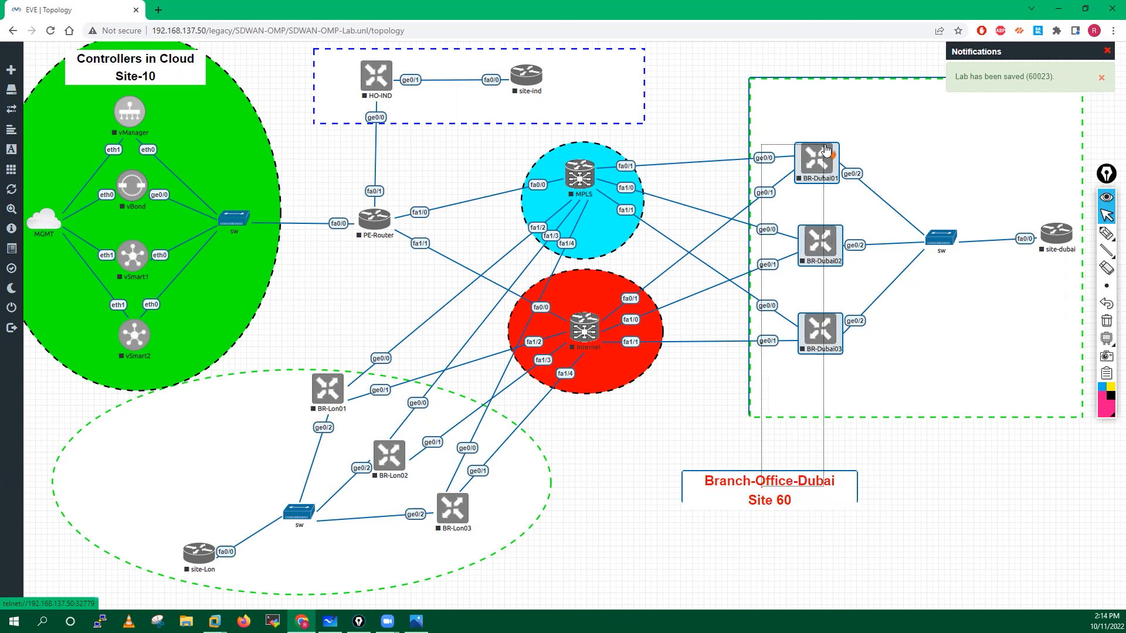
right_click(763, 487)
left_click(780, 502)
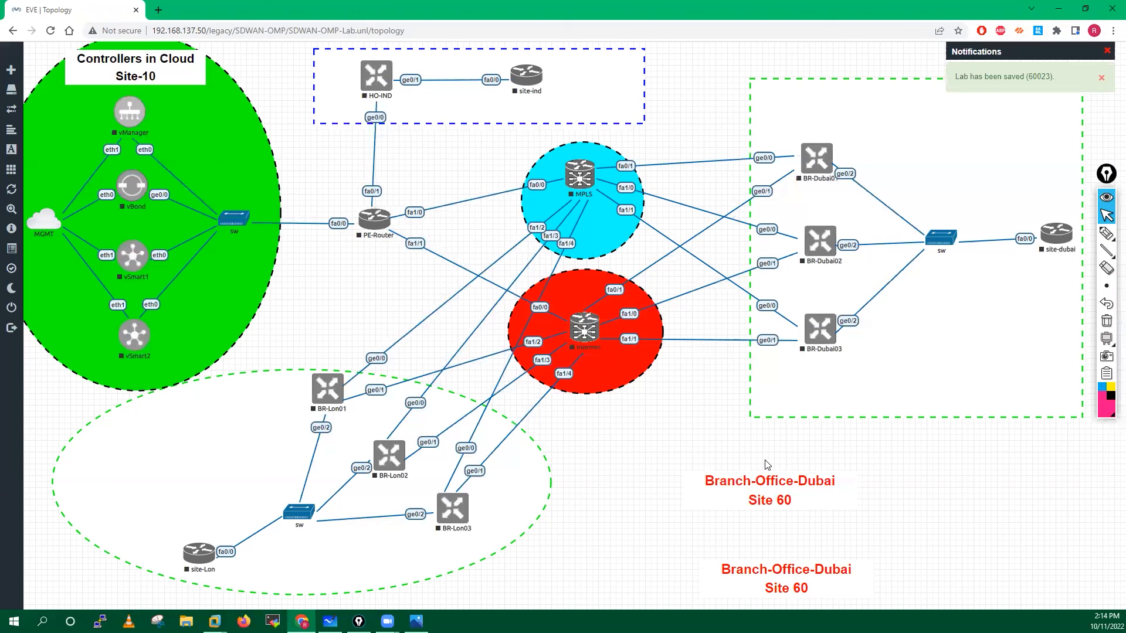
Step: Move the original Branch-Office-Dubai label inside the top of the green dashed rectangle, above BR-Dubai01
left_click_drag(770, 493, 836, 106)
left_click_drag(913, 113, 923, 108)
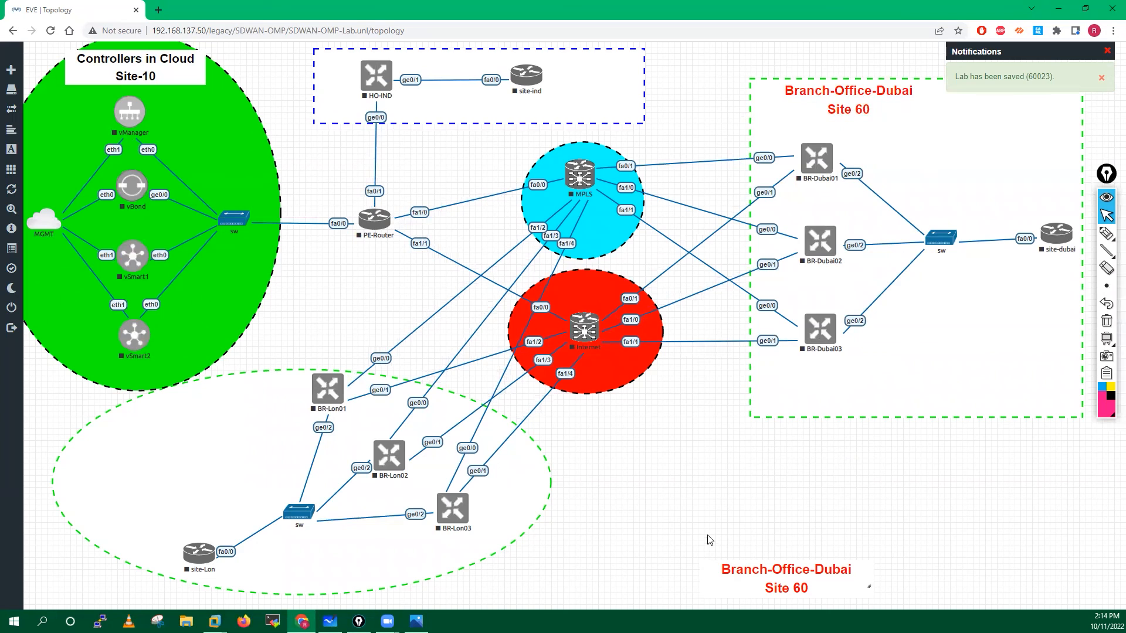
Step: Edit the duplicate label's text so that its name reads "Branch-Office-London"
double_click(784, 572)
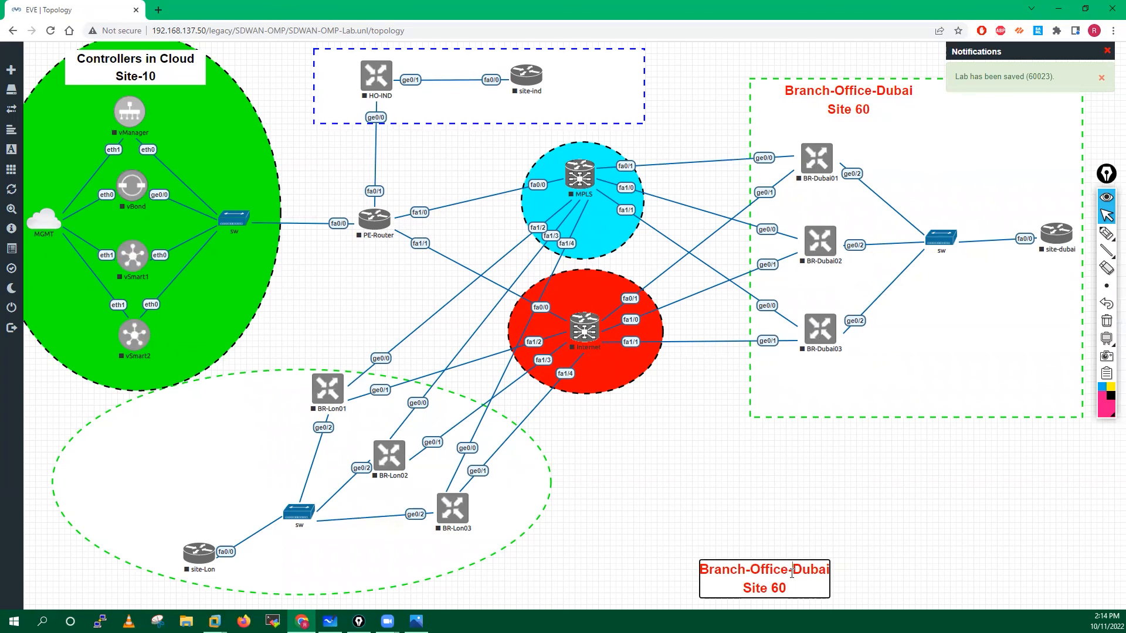
right_click(792, 573)
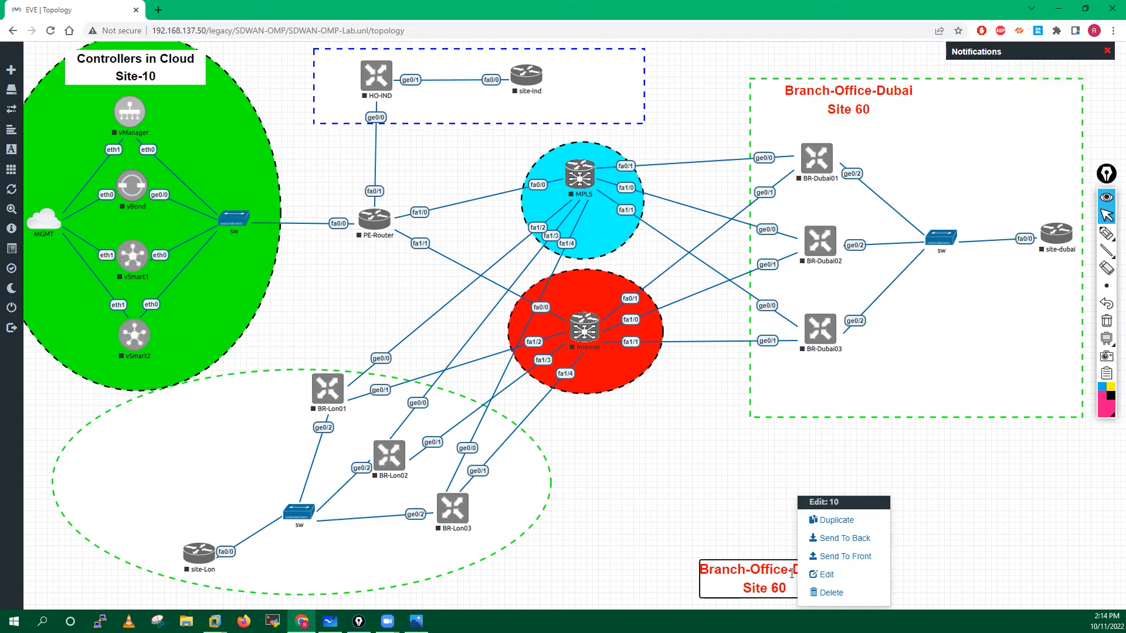
left_click(791, 573)
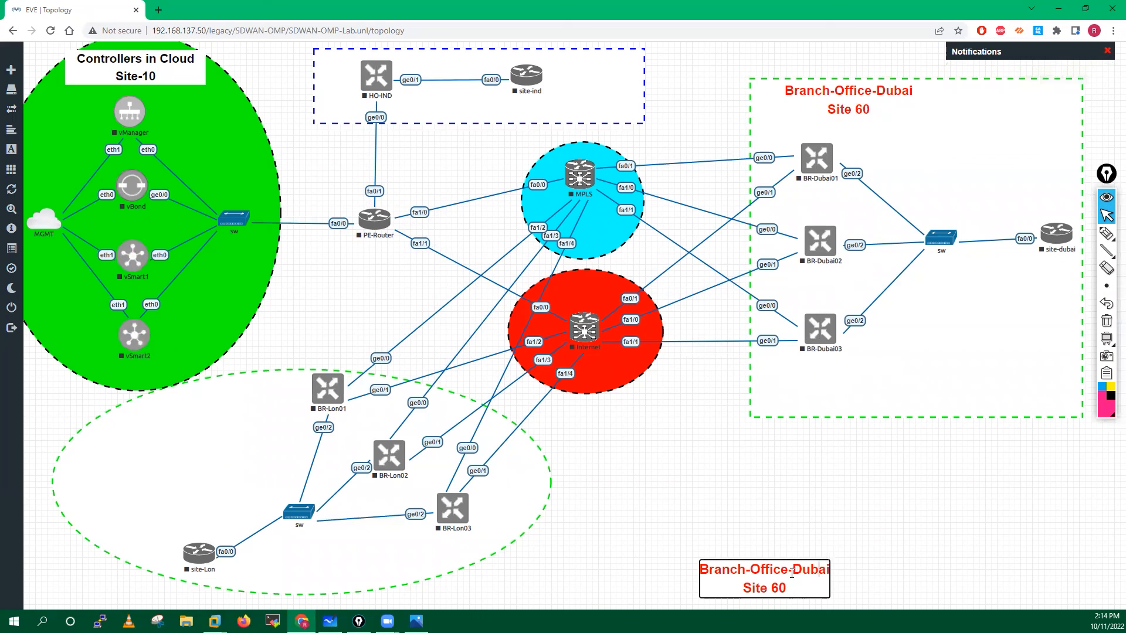
key("Delete")
key("Delete")
key("Delete")
key("Delete")
key("Delete")
key("Delete")
key("Delete")
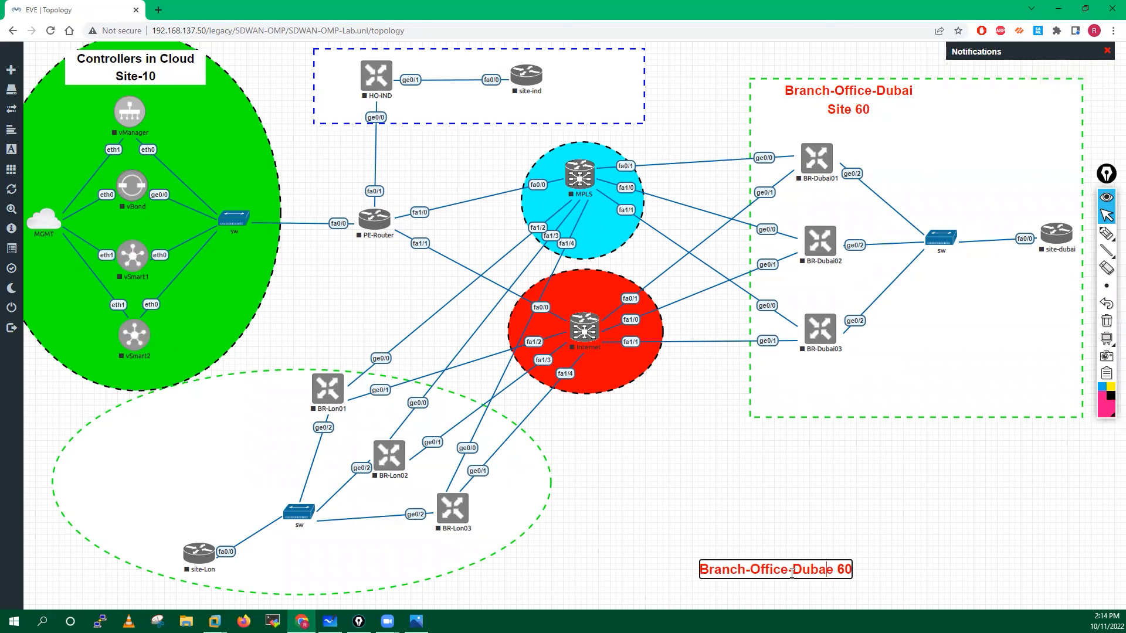
key("BackSpace")
key("BackSpace")
key("BackSpace")
key("BackSpace")
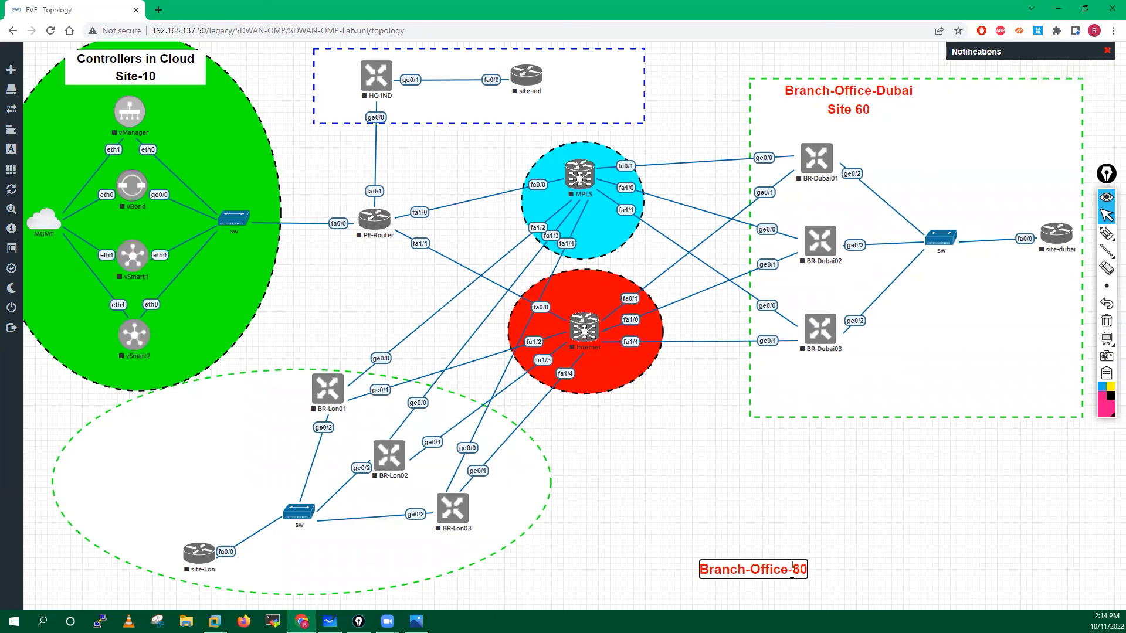
type("London")
Step: Make the London label's second line "Site ID 70" and place the label inside the green dashed ellipse, above site-Lon
key("Return")
key("Return")
key("BackSpace")
type("Site ID")
key("Delete")
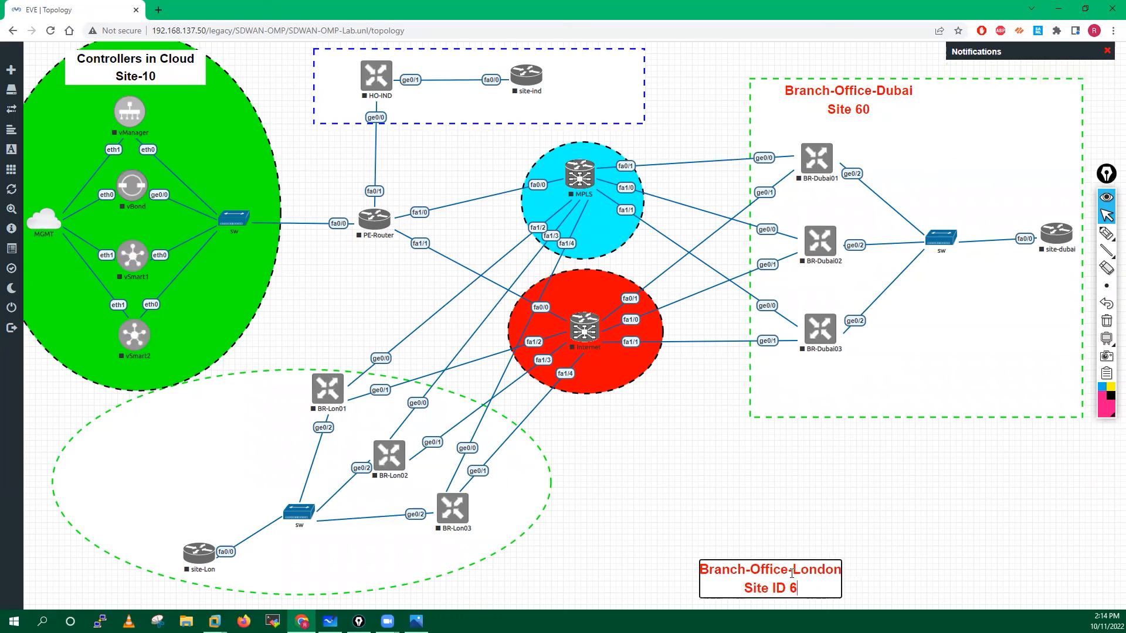
key("BackSpace")
type("70")
left_click_drag(763, 578, 130, 474)
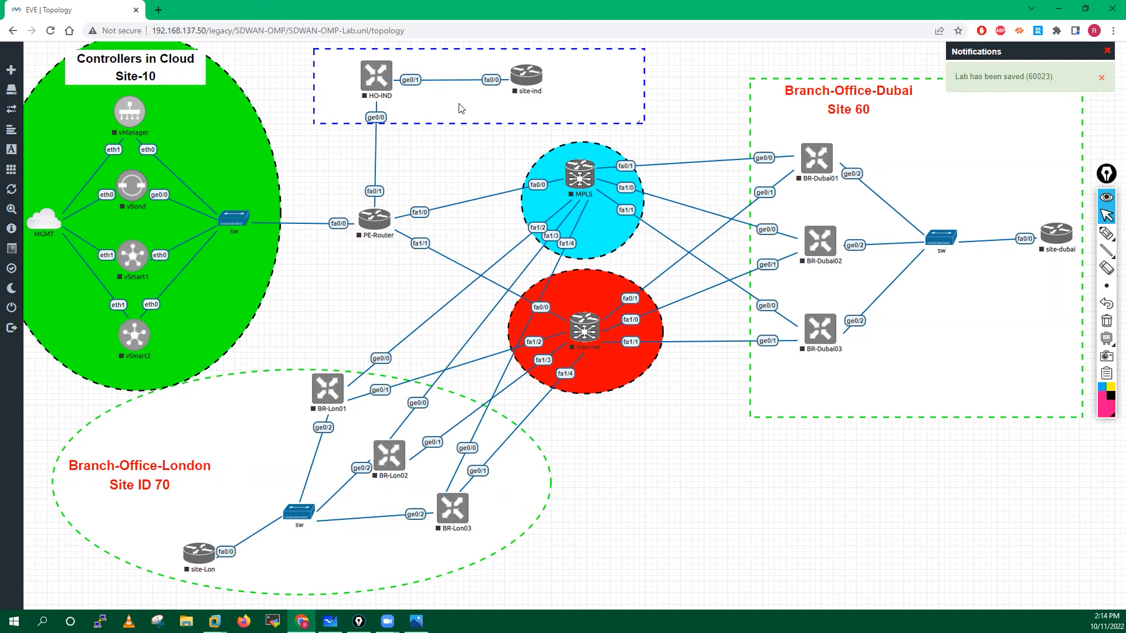
Step: Duplicate the Branch-Office-London label and place the copy in the empty area below the Dubai rectangle
right_click(638, 491)
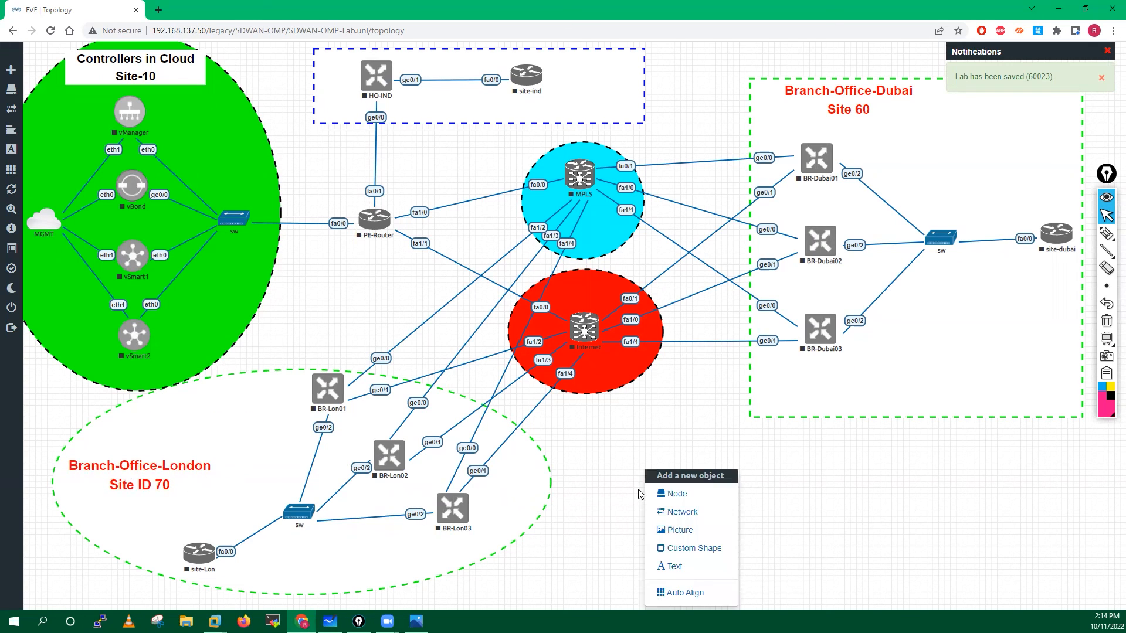
left_click(582, 493)
right_click(144, 472)
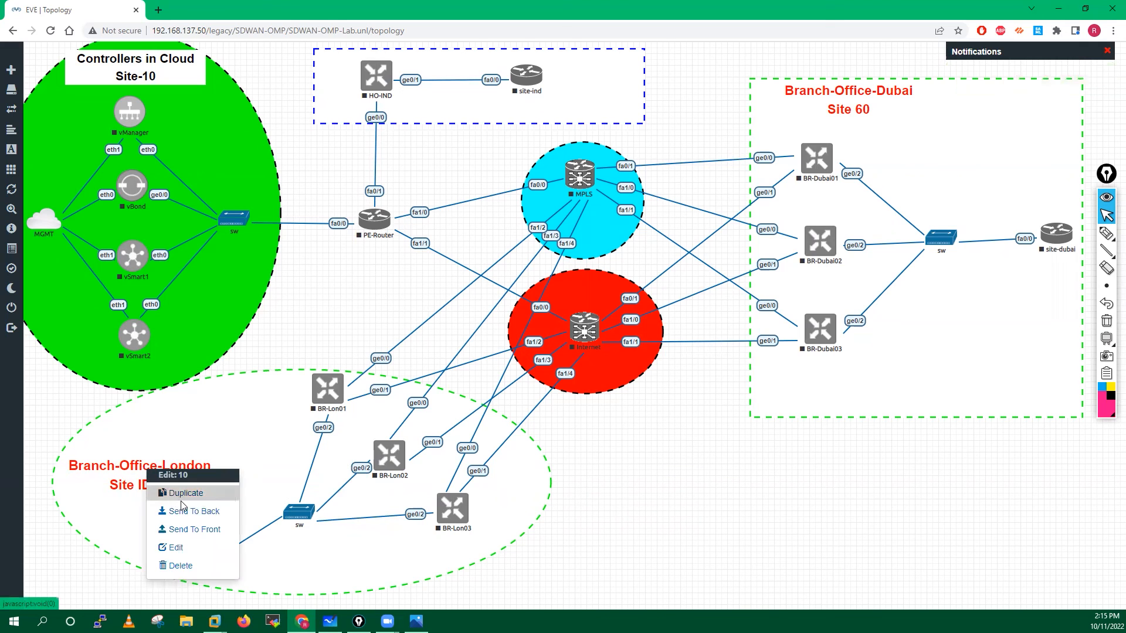
left_click(181, 502)
left_click_drag(189, 537, 740, 506)
Step: Replace "Branch" with "HO" in the copied label's first line
double_click(753, 502)
right_click(772, 504)
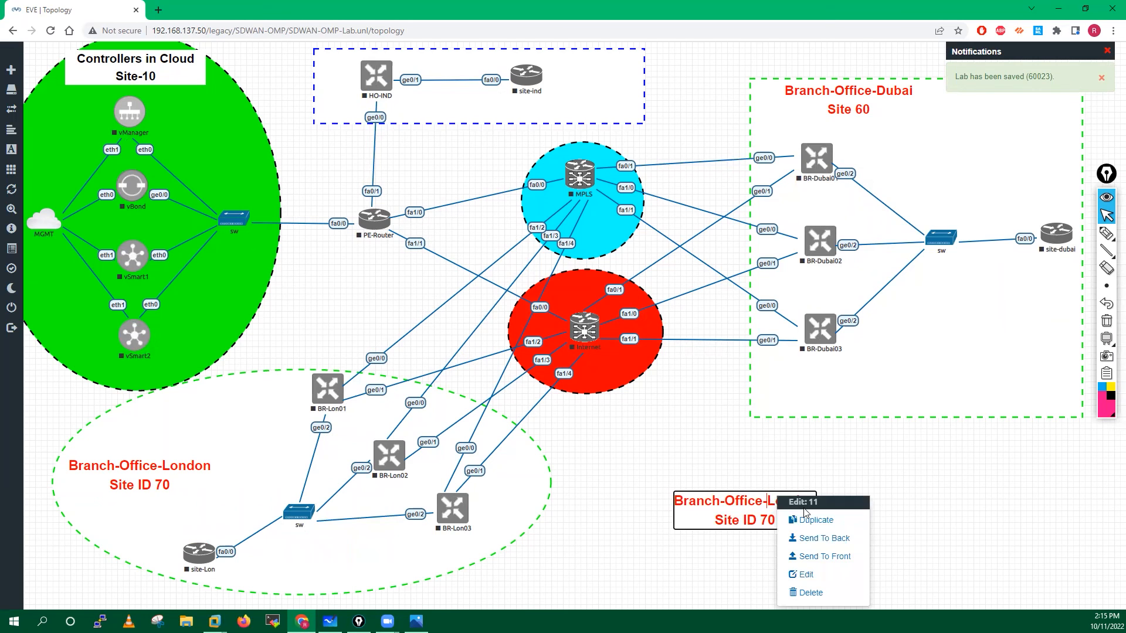
right_click(746, 504)
key("BackSpace")
key("BackSpace")
key("BackSpace")
key("BackSpace")
key("BackSpace")
key("BackSpace")
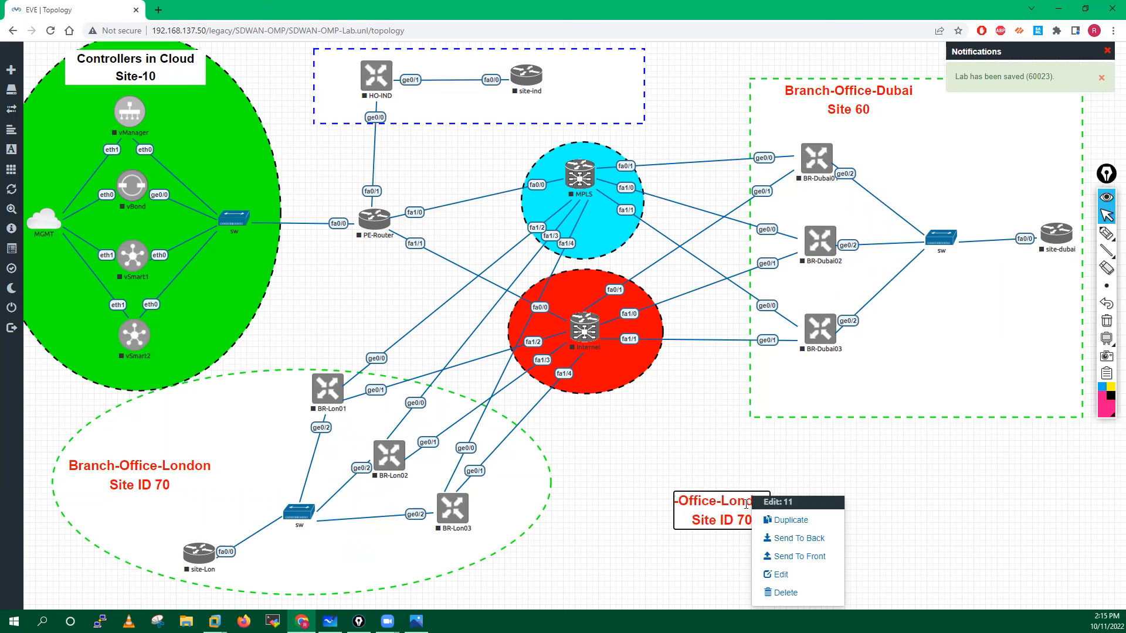
type("HO")
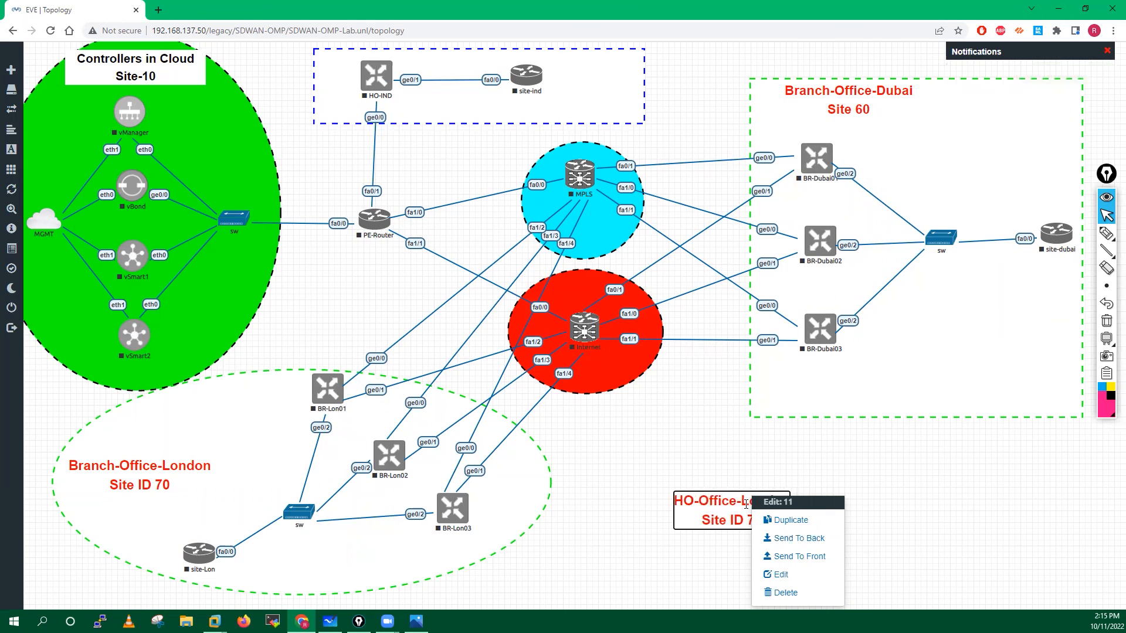
Step: Replace "London" with "India" in the copied label so the name reads "HO-Office-India"
key("BackSpace")
key("BackSpace")
key("BackSpace")
key("BackSpace")
key("BackSpace")
key("BackSpace")
key("BackSpace")
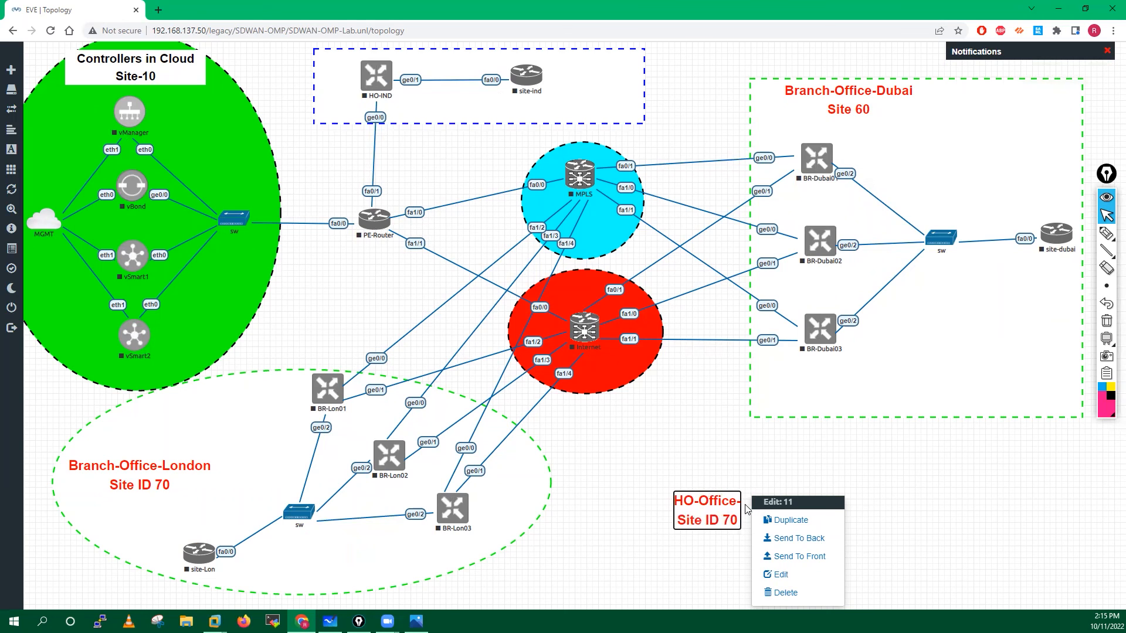
type("India")
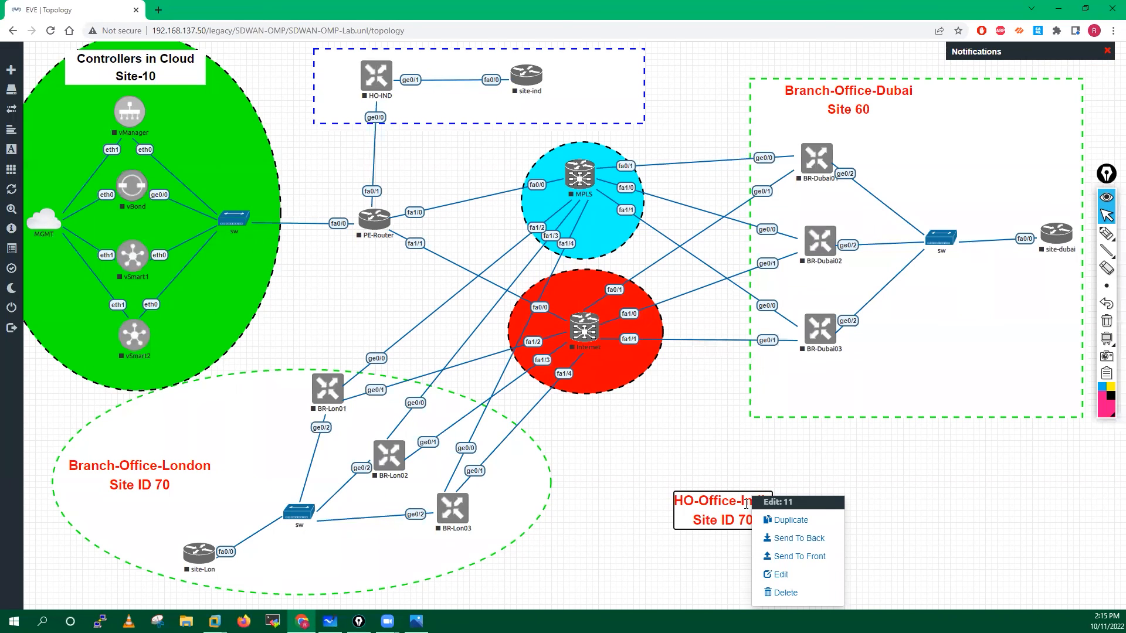
Step: Set the India label's second line to "Site ID 50" and move the label to the upper-left corner of the blue dashed rectangle
left_click(716, 525)
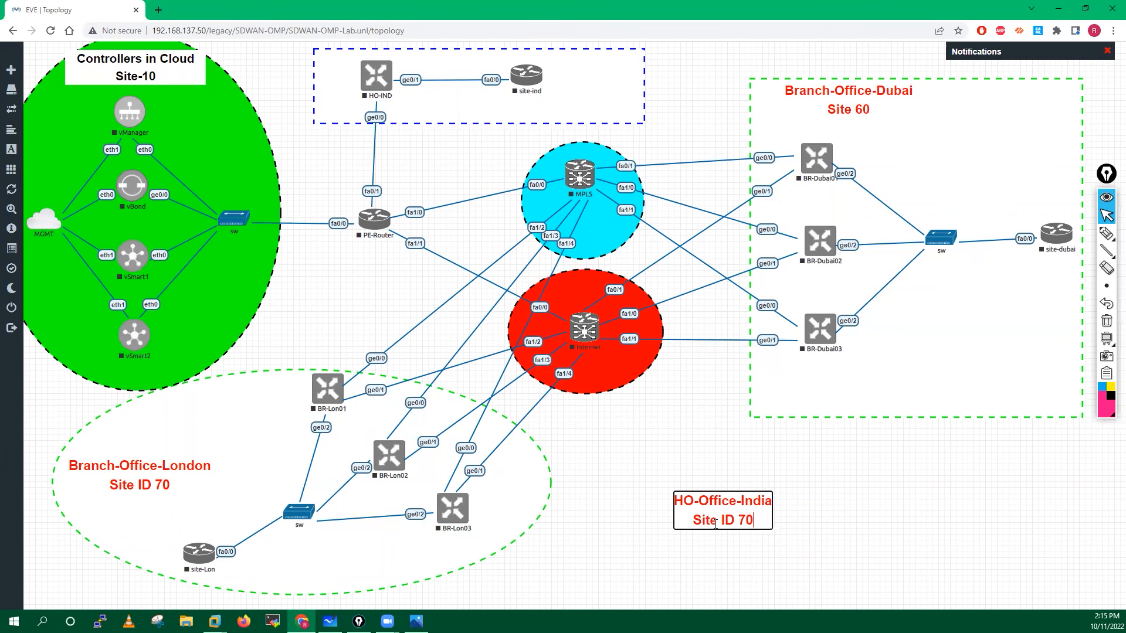
key("BackSpace")
key("BackSpace")
type("50")
left_click(855, 505)
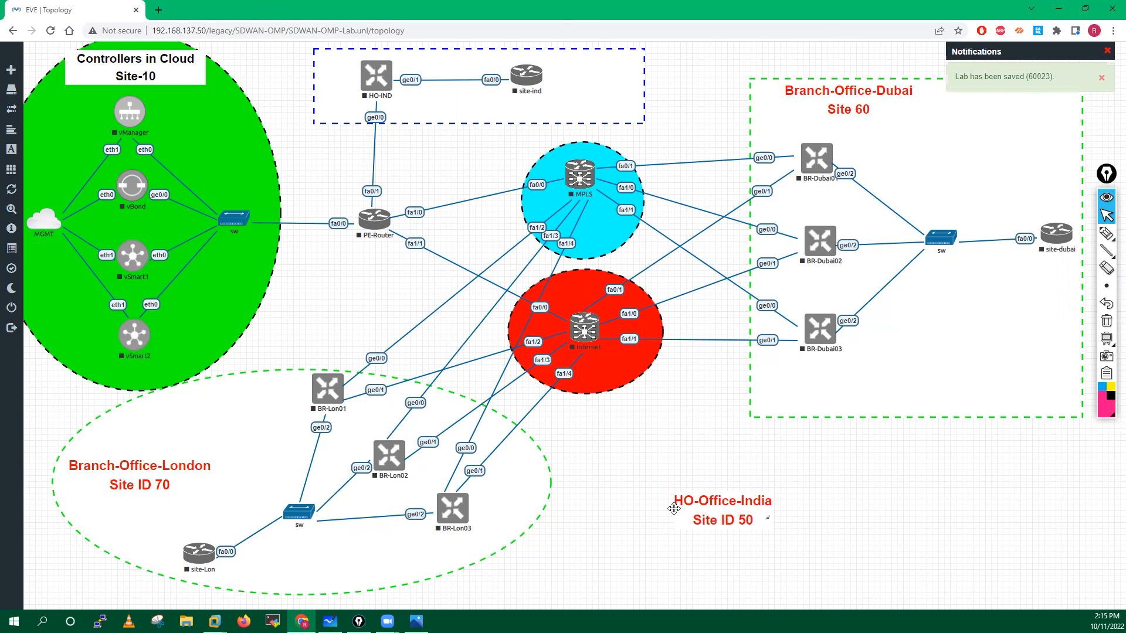
left_click_drag(479, 49, 298, 59)
left_click_drag(294, 59, 296, 59)
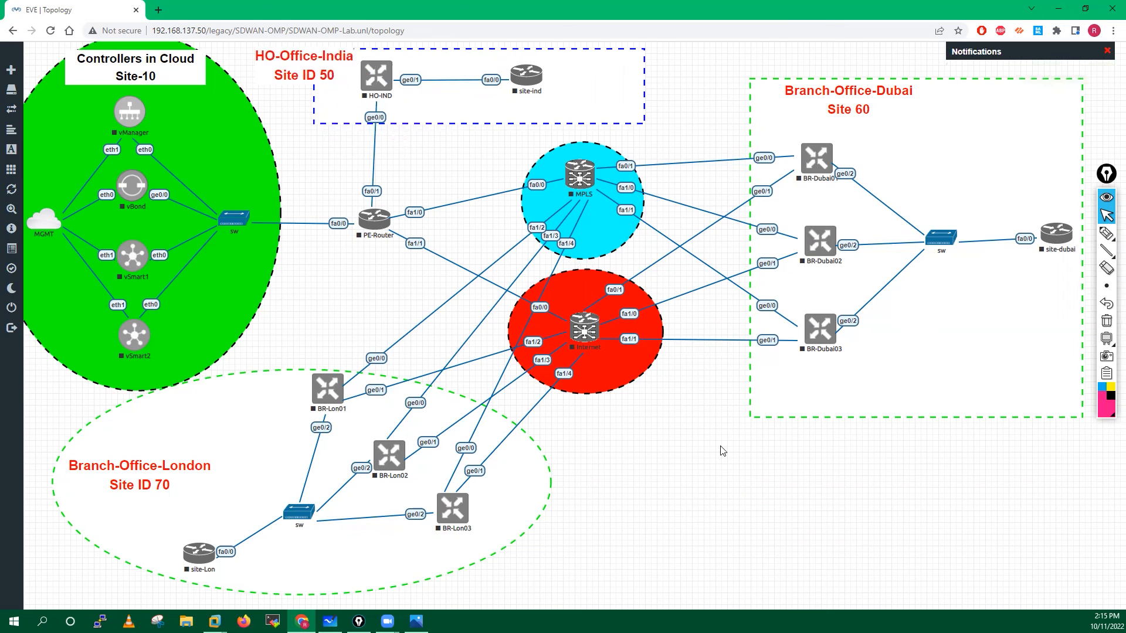